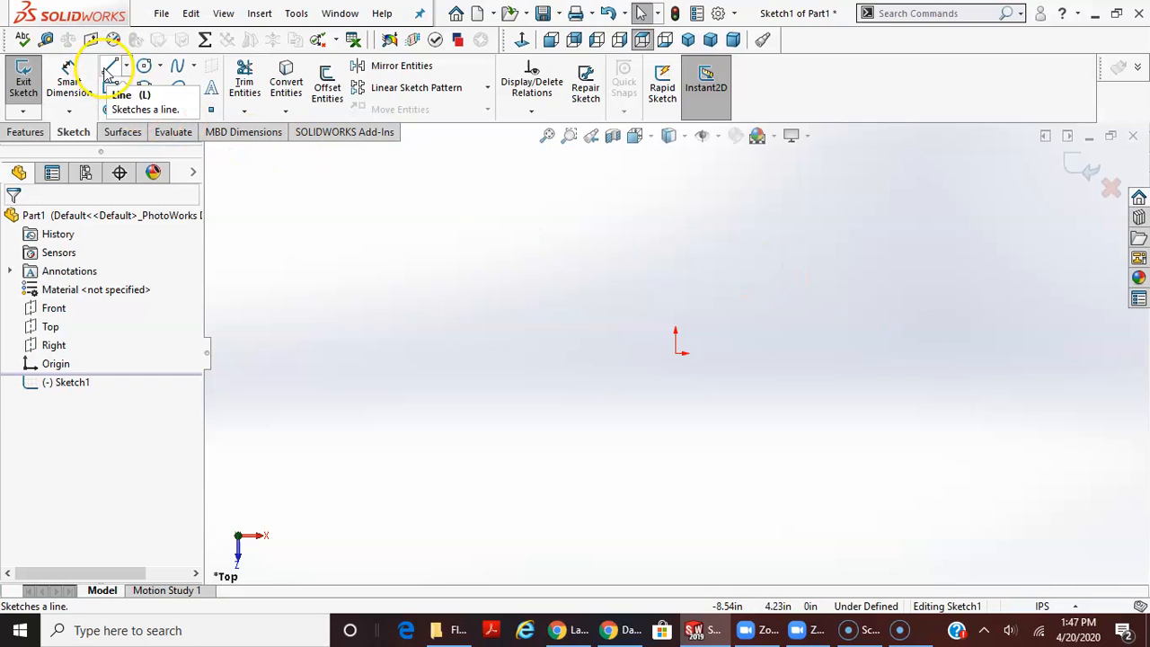
# - Sketch a closed rectangular outline about 5.19 in wide and 5.42 in high, with a small rectangular notch in its upper edge
pyautogui.click(110, 70)
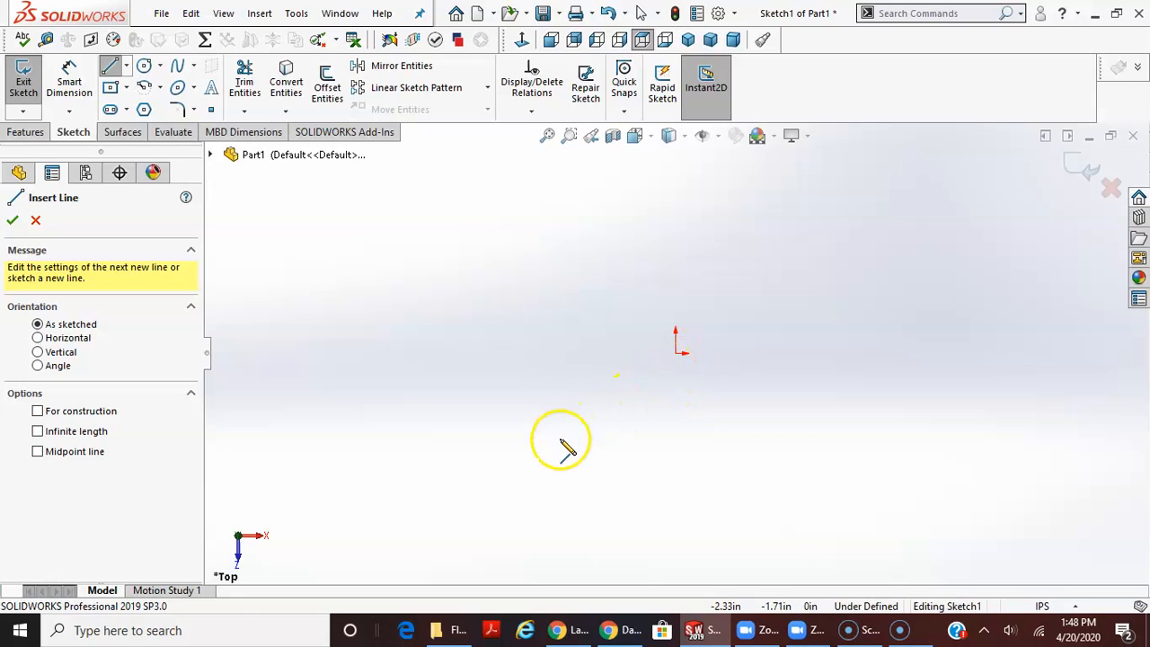
pyautogui.click(579, 442)
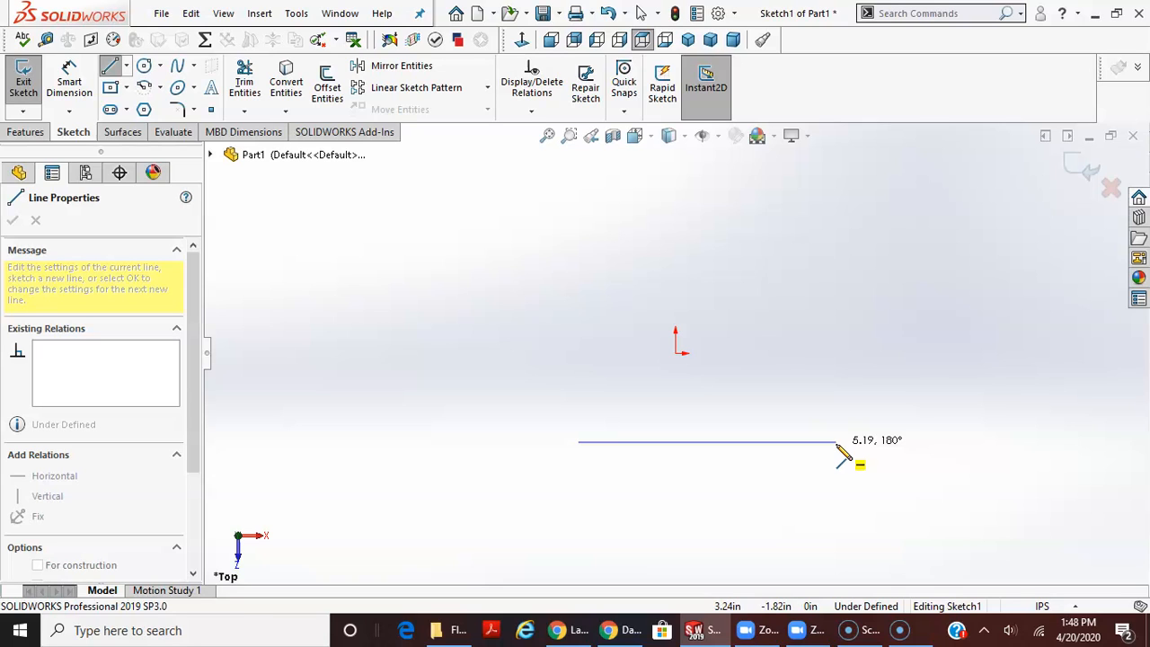
pyautogui.moveTo(837, 442); pyautogui.dragTo(844, 212)
pyautogui.scroll(2, 837, 306)
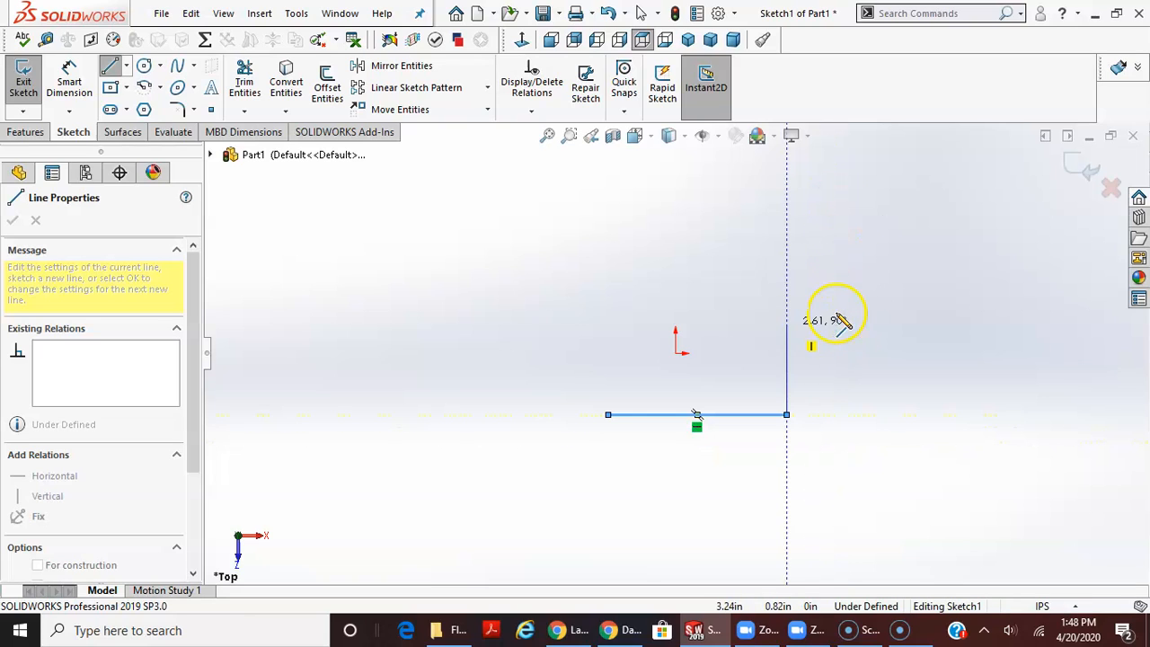
pyautogui.moveTo(787, 267); pyautogui.dragTo(787, 244)
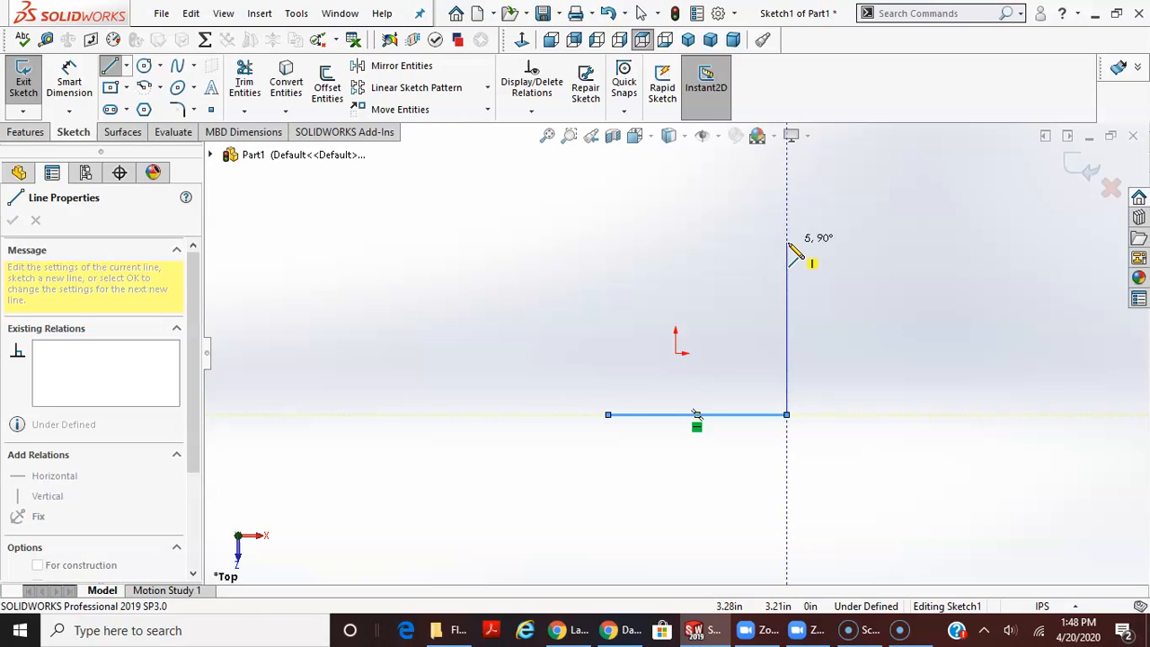
pyautogui.moveTo(795, 236); pyautogui.dragTo(668, 257)
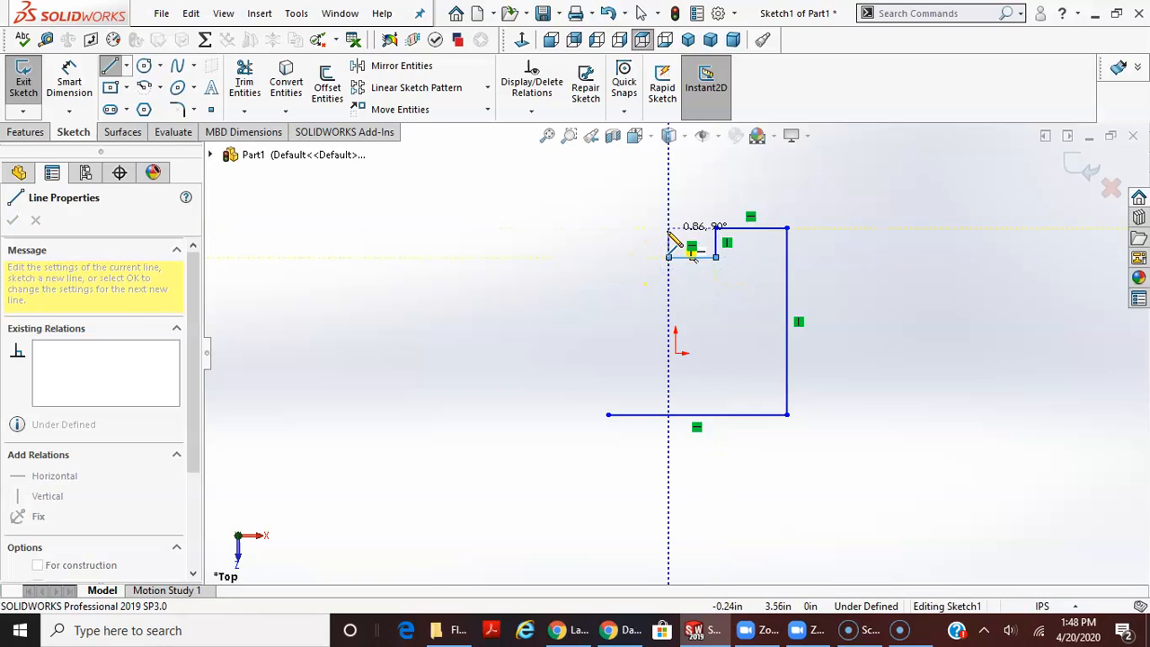
pyautogui.click(668, 229)
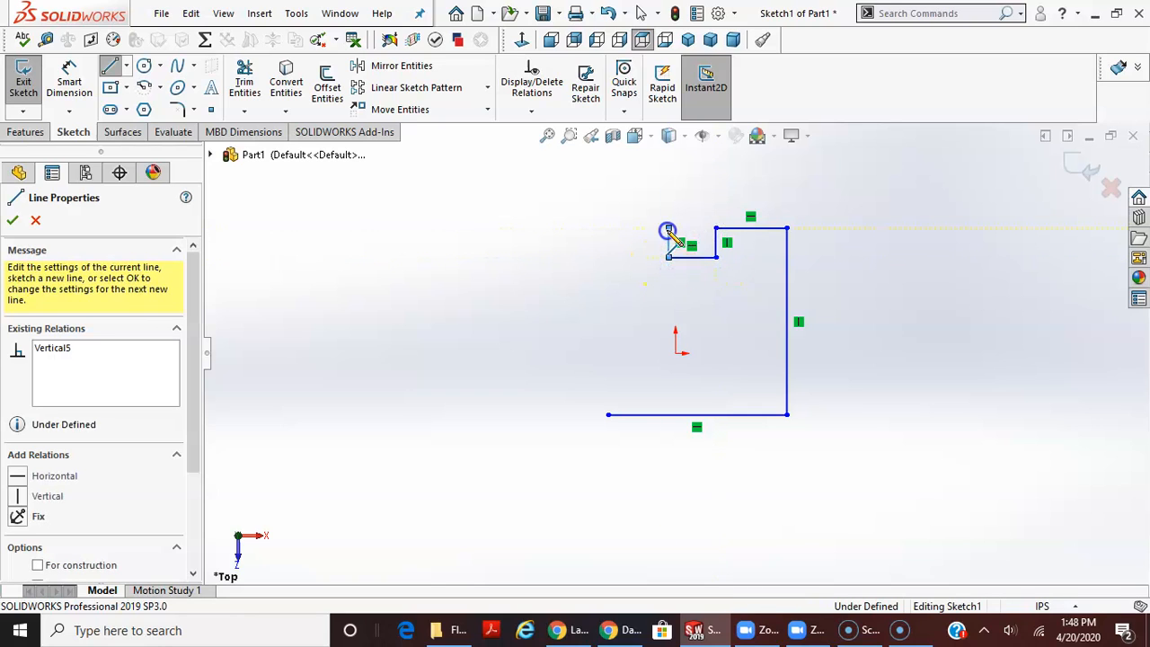
pyautogui.click(609, 229)
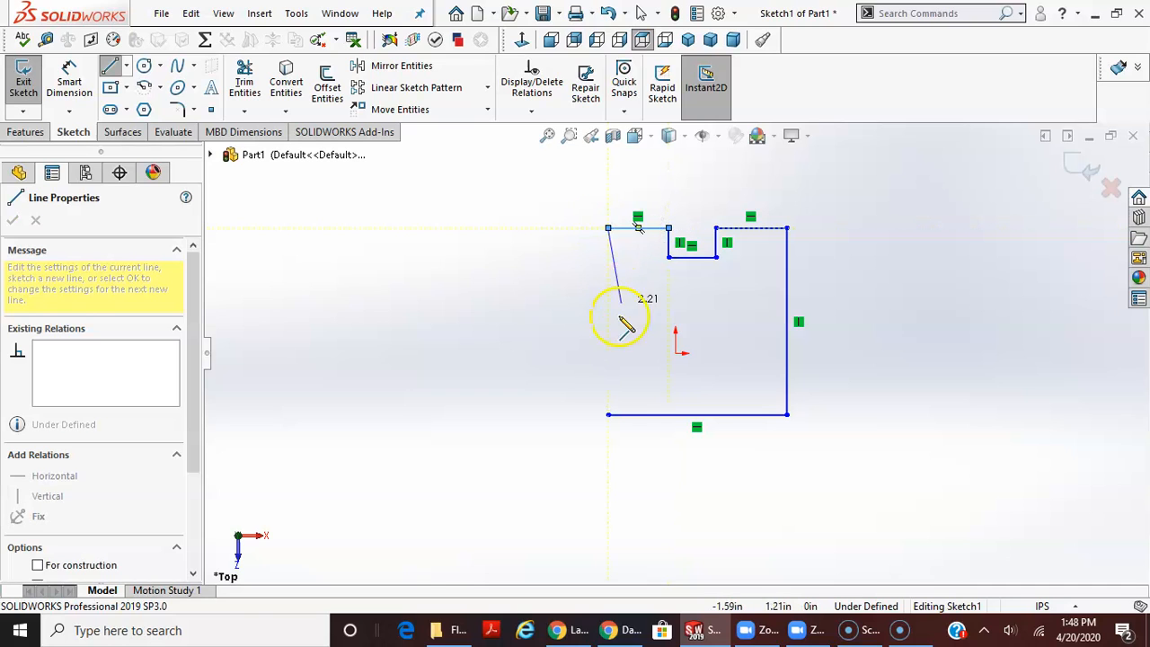
pyautogui.click(608, 415)
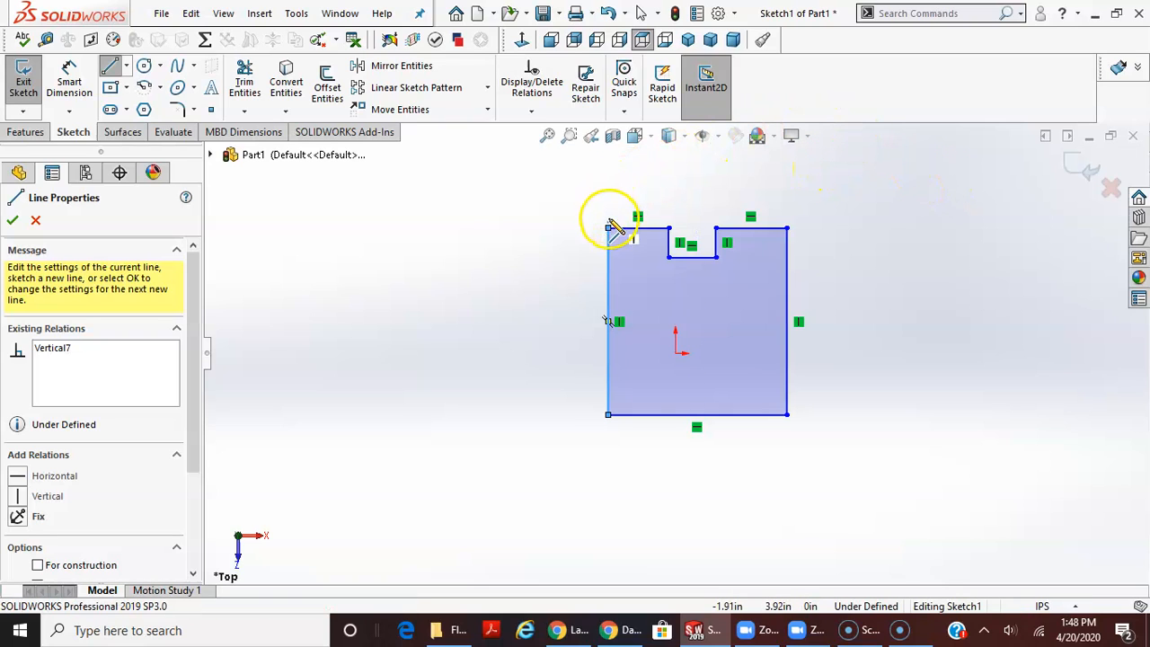
# - Draw two concentric circles centred on the outline's upper-left corner, with radii of about 0.9 in and 0.48 in
pyautogui.click(144, 65)
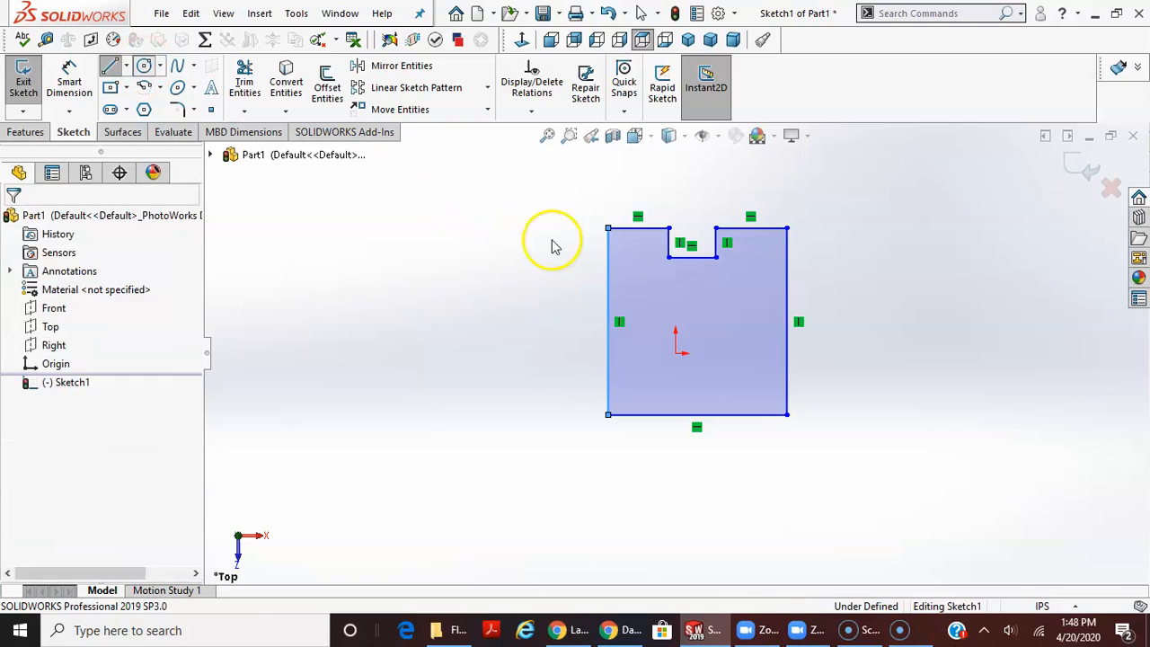
pyautogui.click(608, 228)
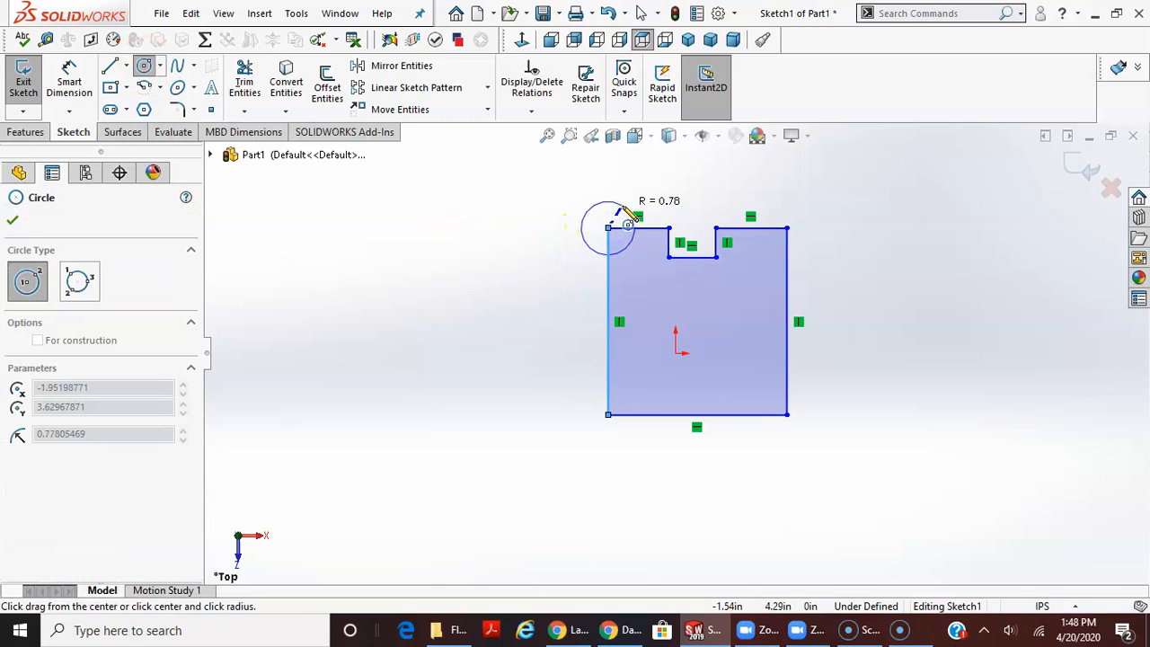
pyautogui.click(634, 212)
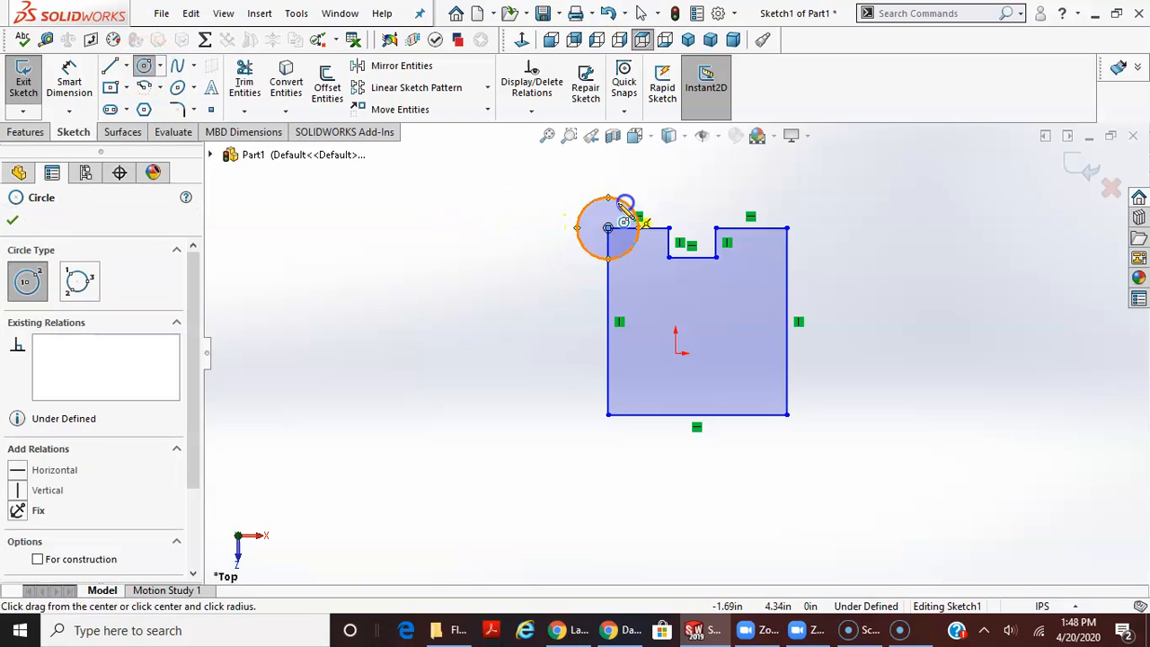
pyautogui.scroll(-3, 895, 227)
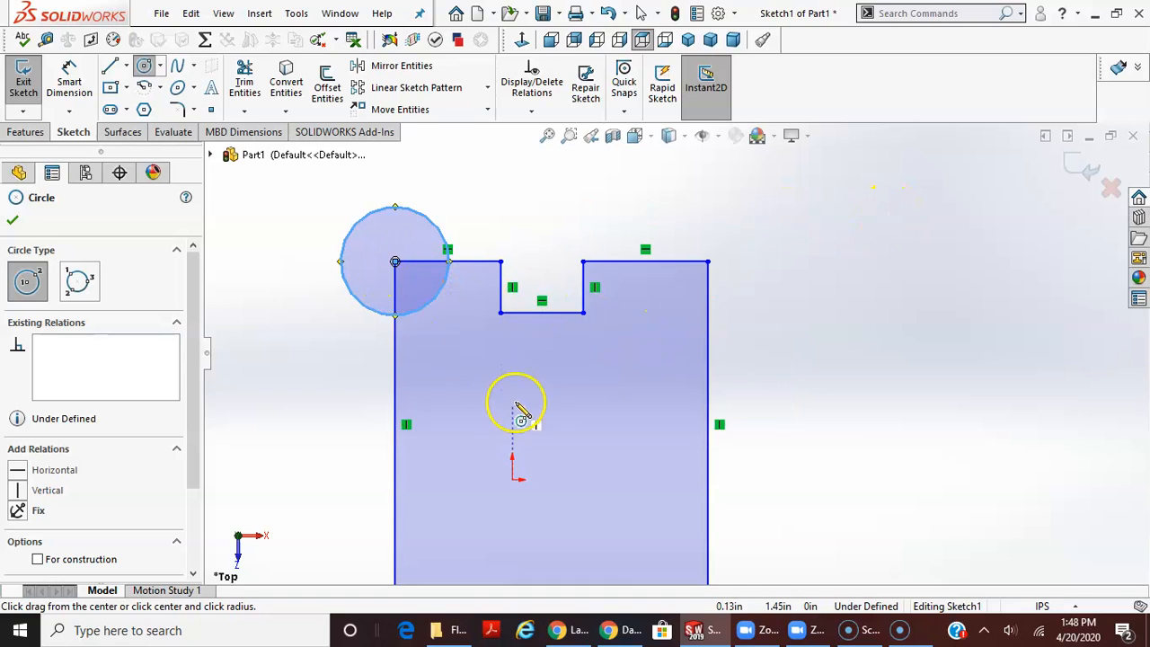
pyautogui.scroll(3, 750, 310)
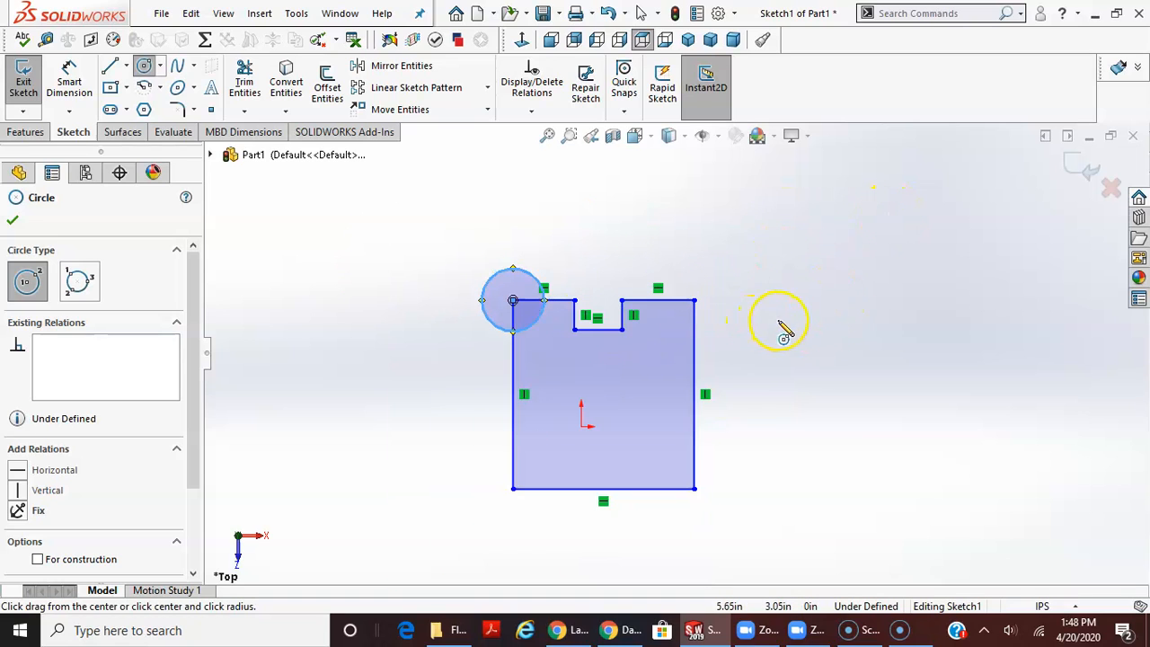
pyautogui.scroll(-3, 512, 301)
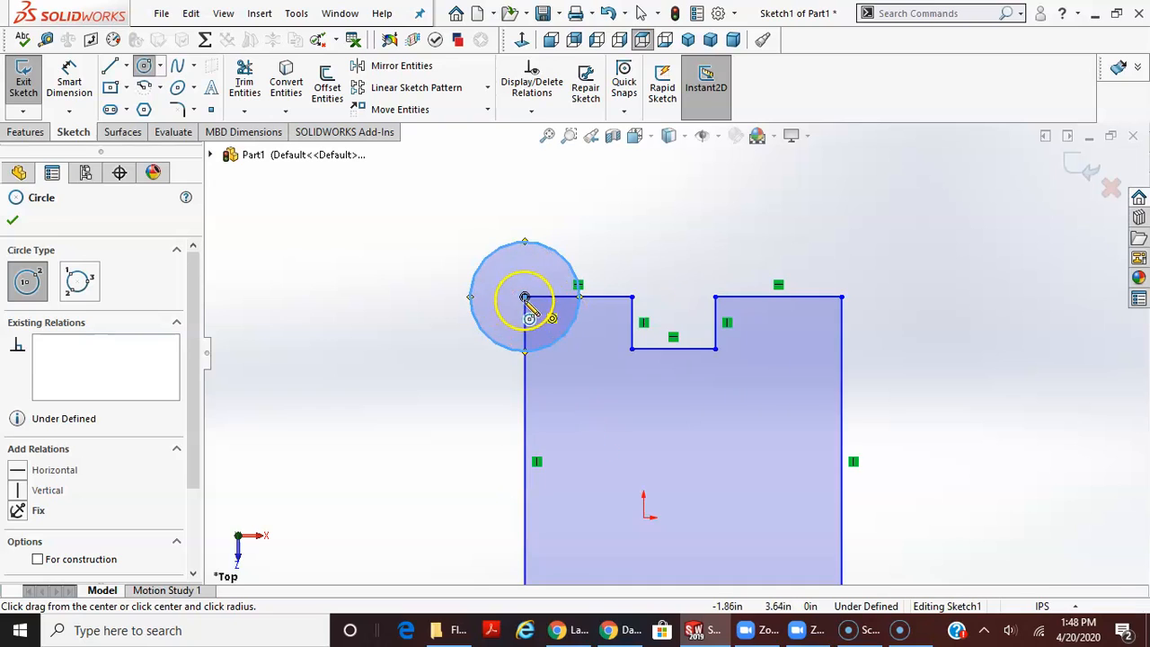
pyautogui.click(524, 297)
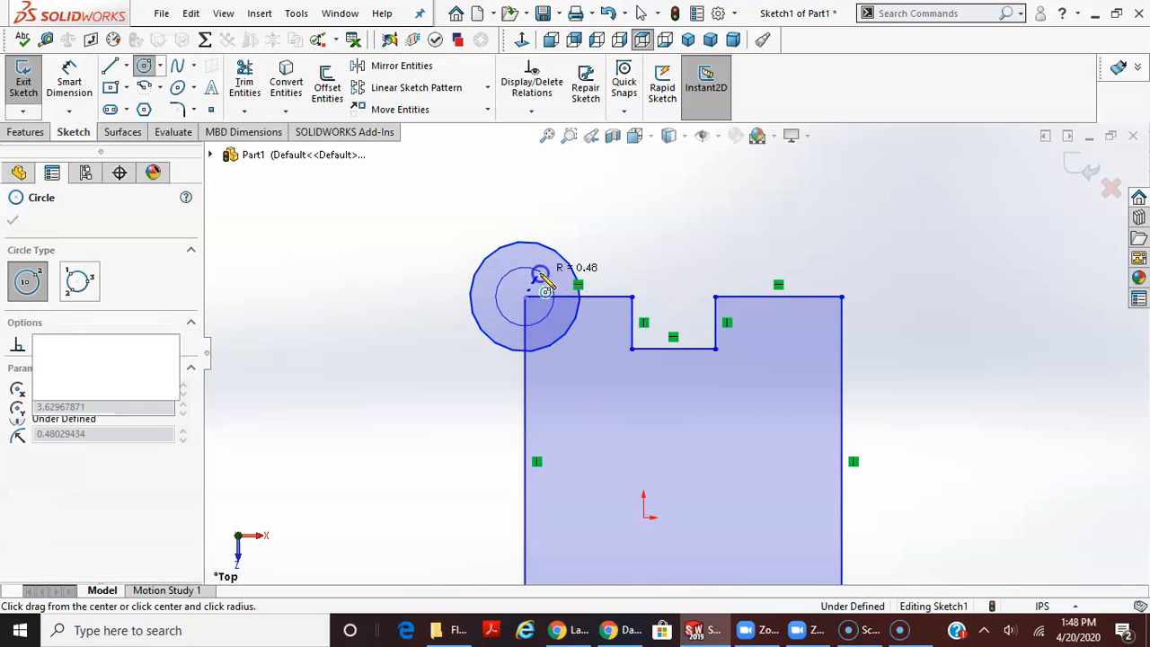
pyautogui.click(546, 280)
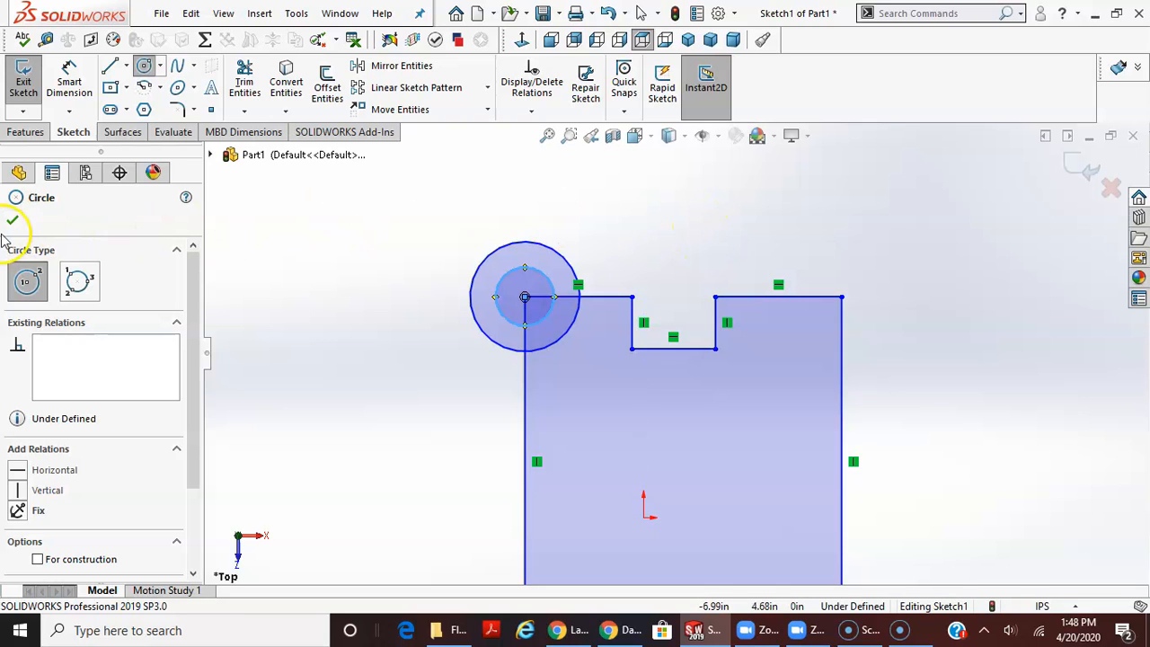
pyautogui.press('Escape')
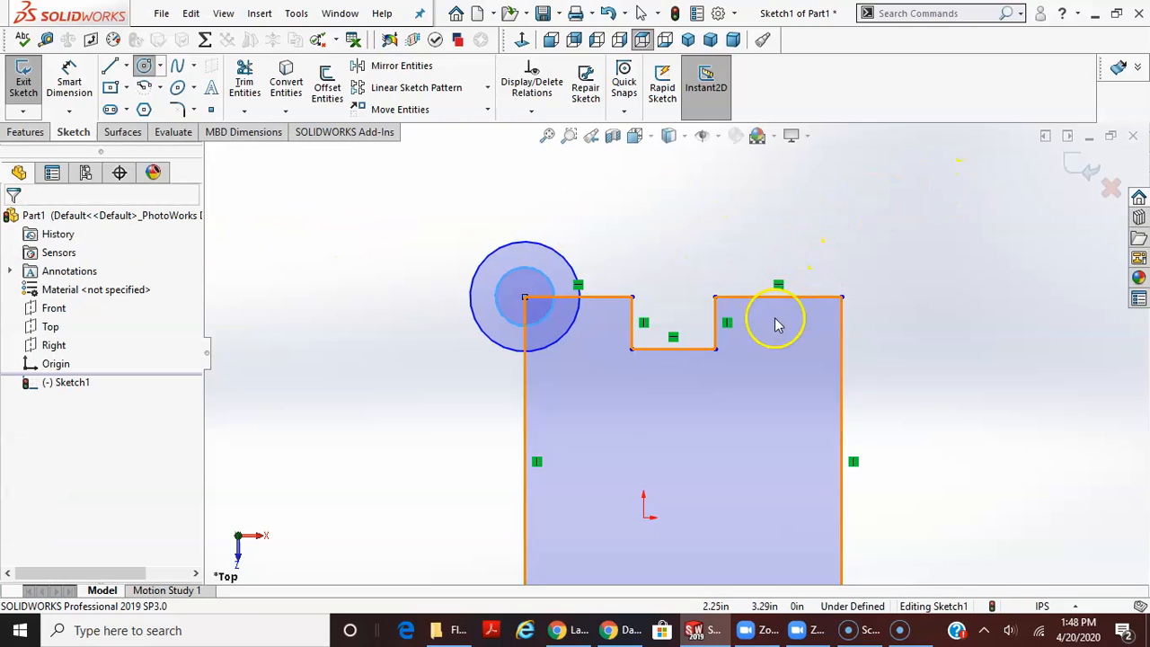
# - Round the two lower corners of the outline with 0.205 in sketch fillets
pyautogui.scroll(1, 581, 223)
pyautogui.scroll(1, 584, 225)
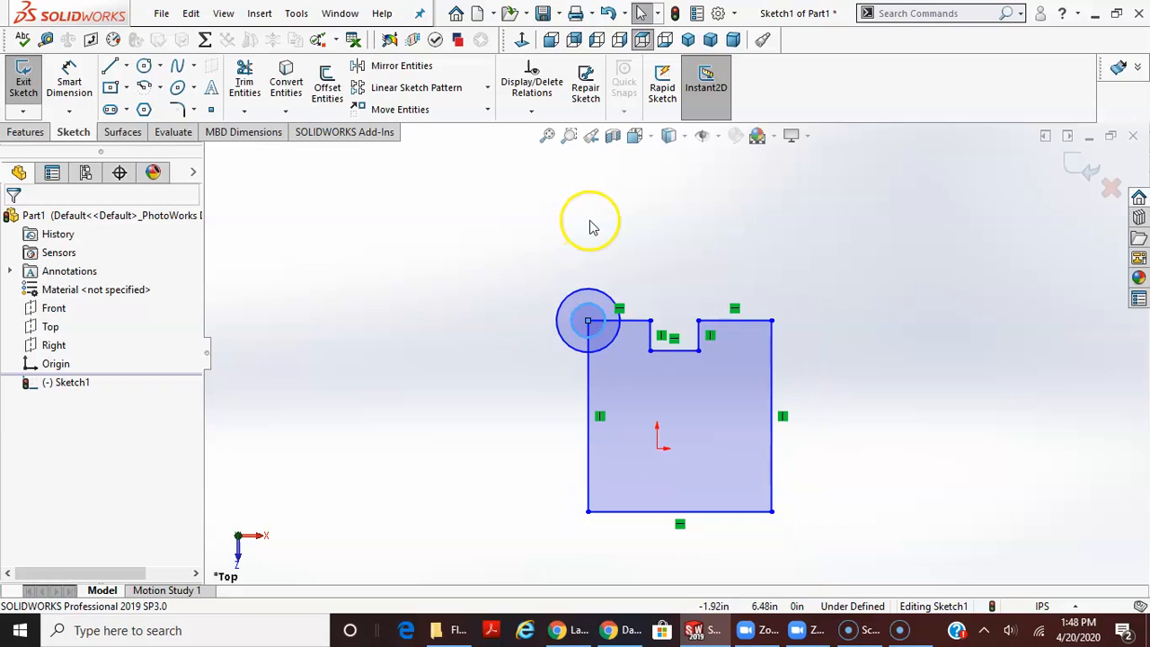
pyautogui.click(178, 109)
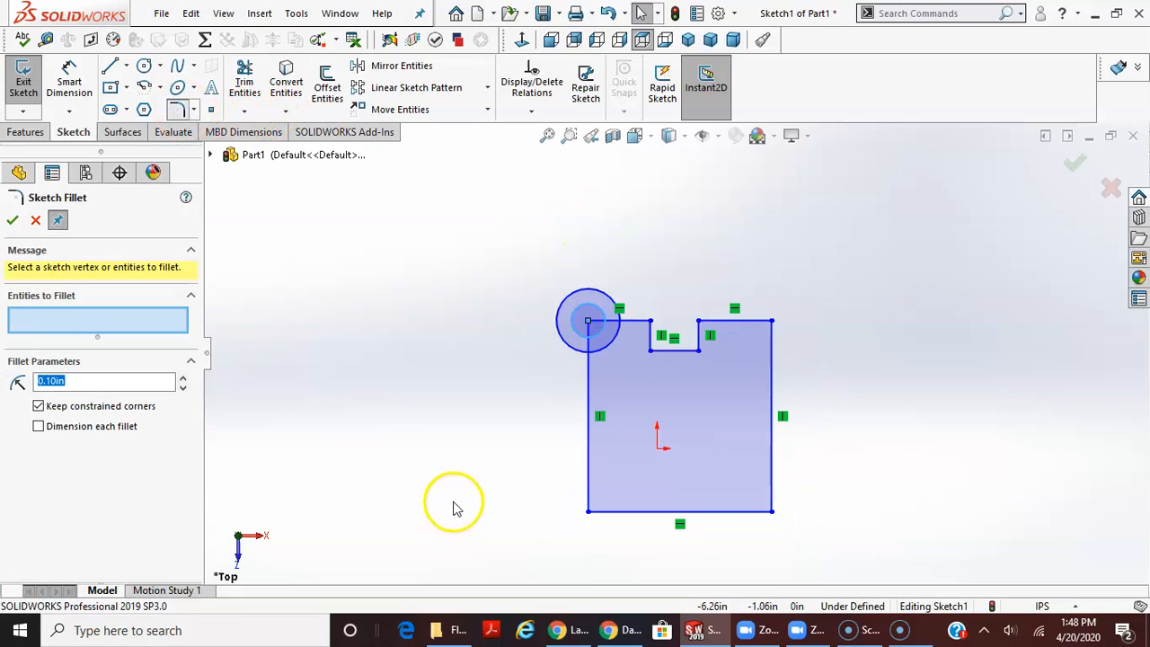
pyautogui.click(106, 378)
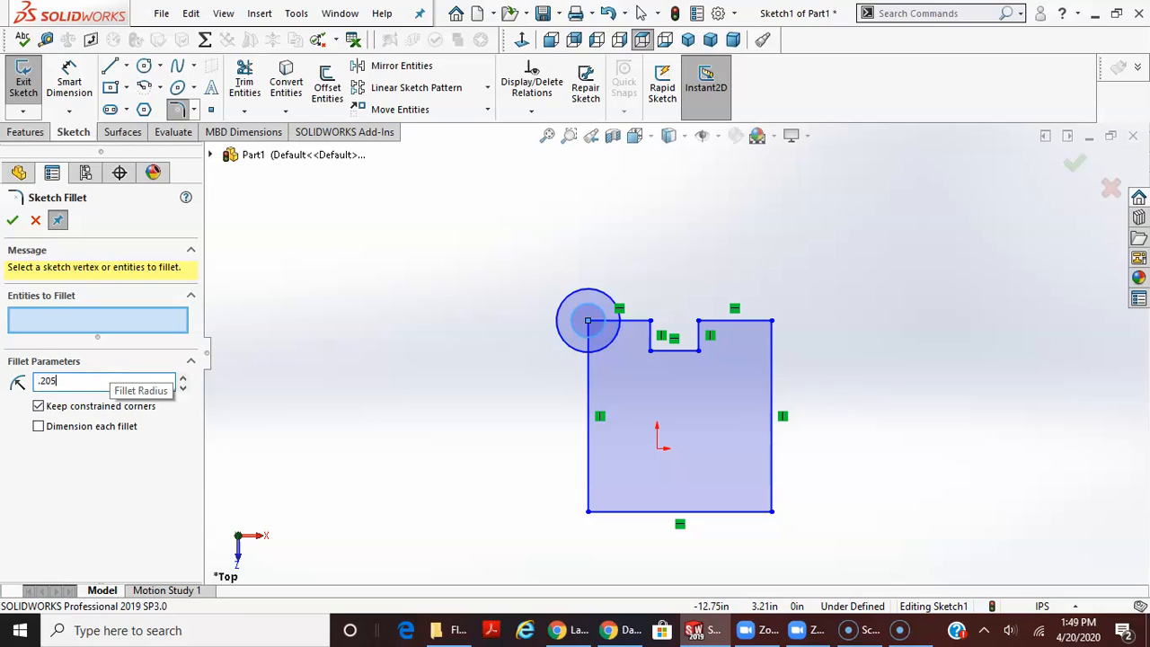
pyautogui.click(589, 510)
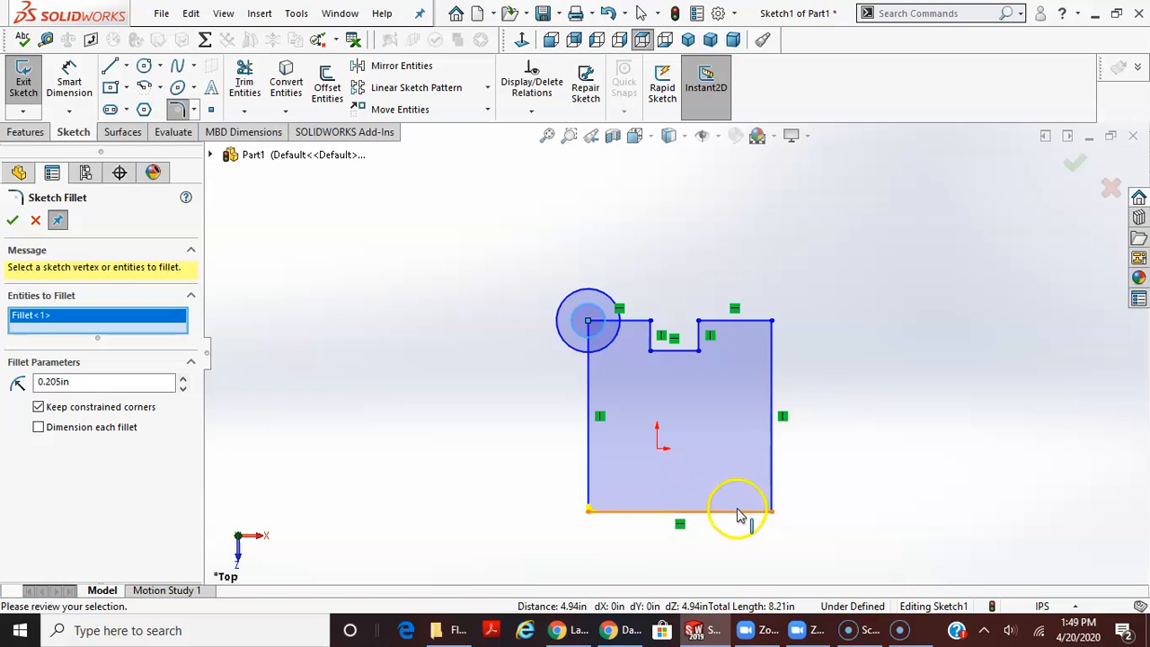
pyautogui.click(769, 510)
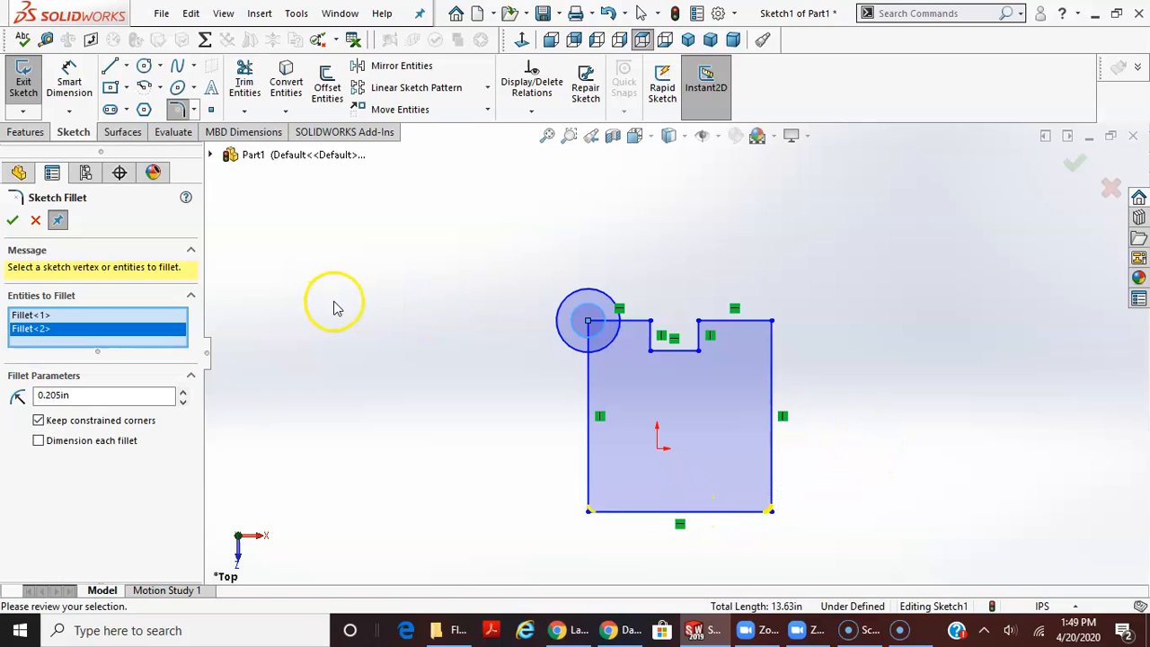
pyautogui.click(11, 221)
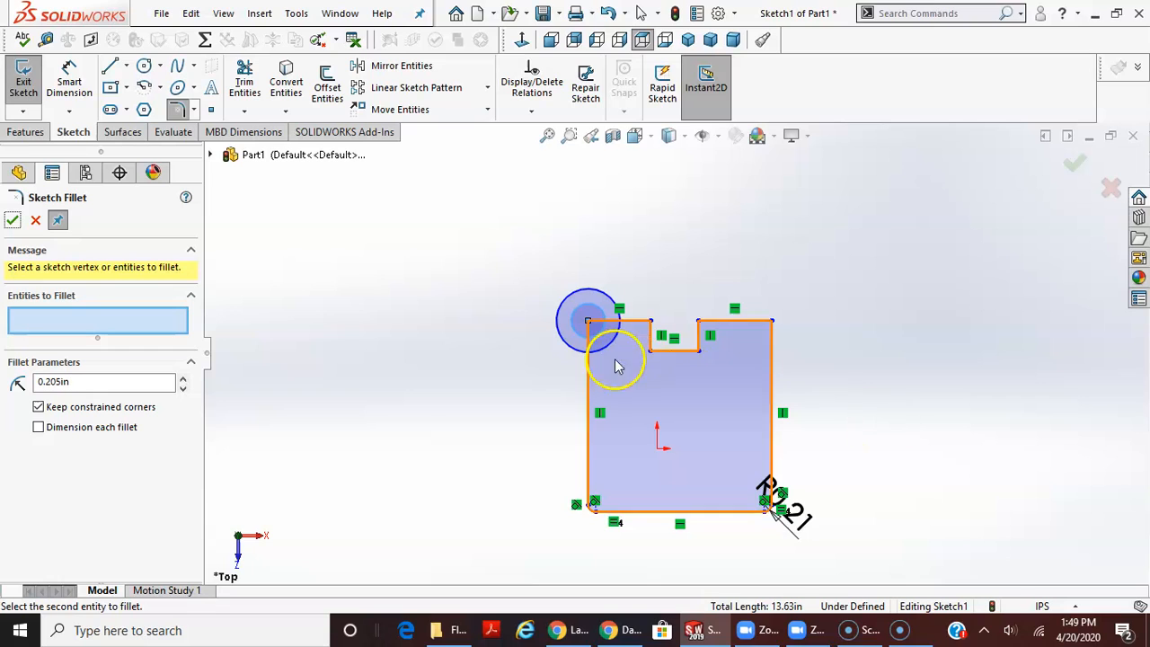
# - Dimension the outline's overall width between its two long vertical sides and set it to 2.5 in
pyautogui.scroll(-1, 593, 548)
pyautogui.scroll(-1, 793, 526)
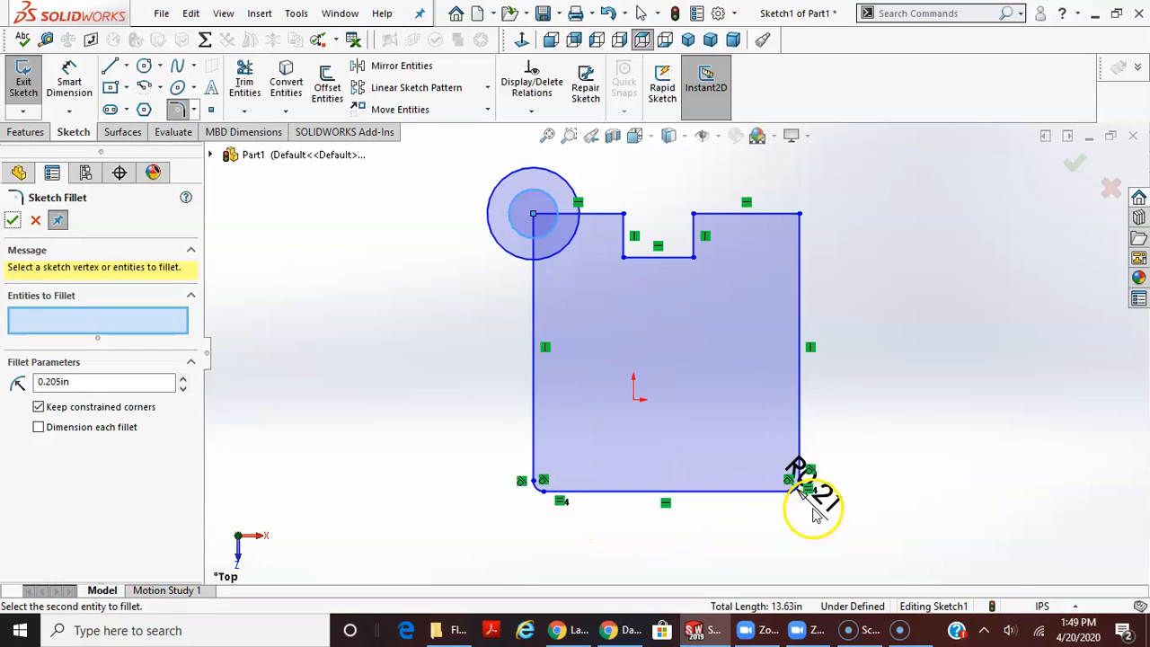
pyautogui.scroll(1, 736, 450)
pyautogui.click(65, 86)
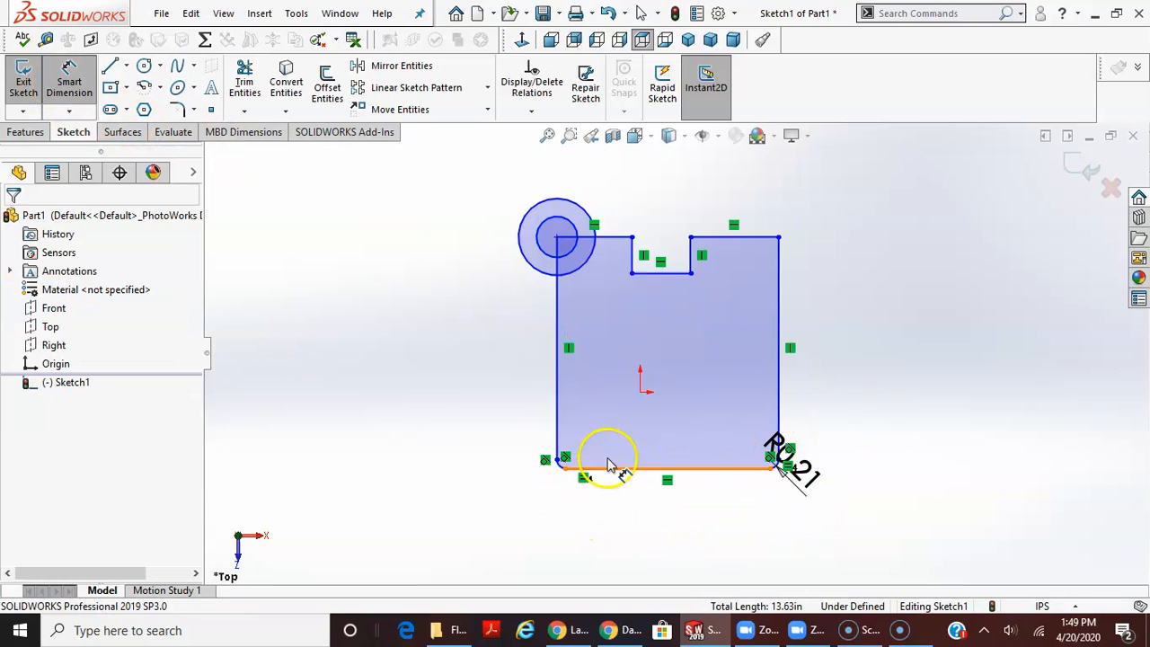
pyautogui.click(780, 400)
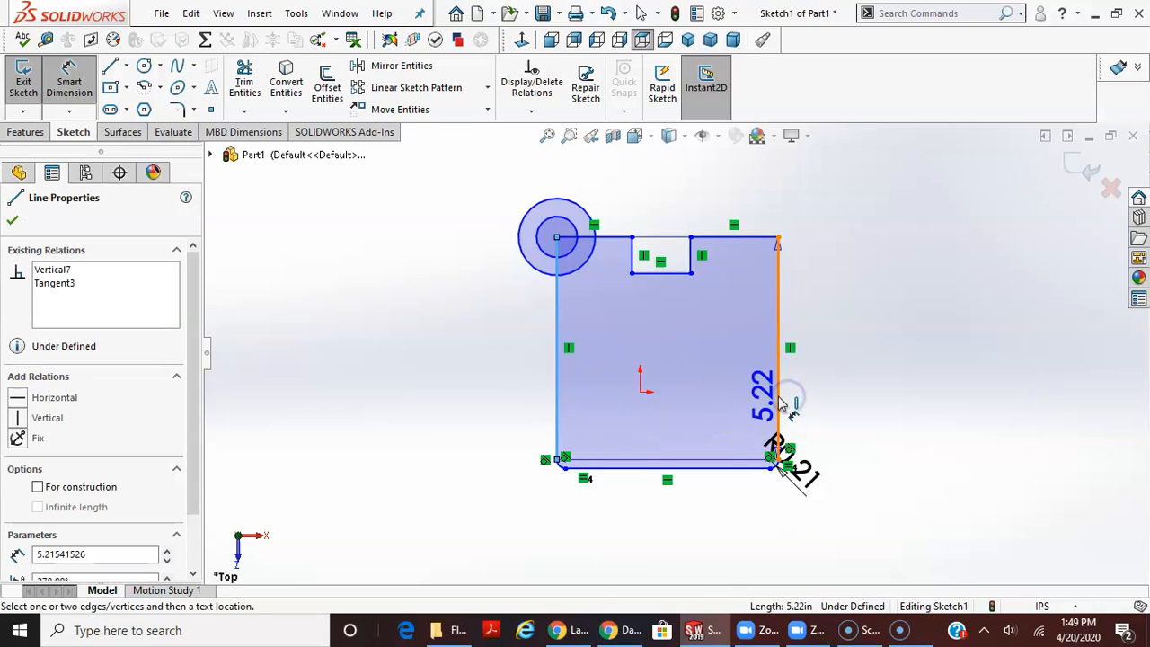
pyautogui.click(781, 397)
pyautogui.click(691, 554)
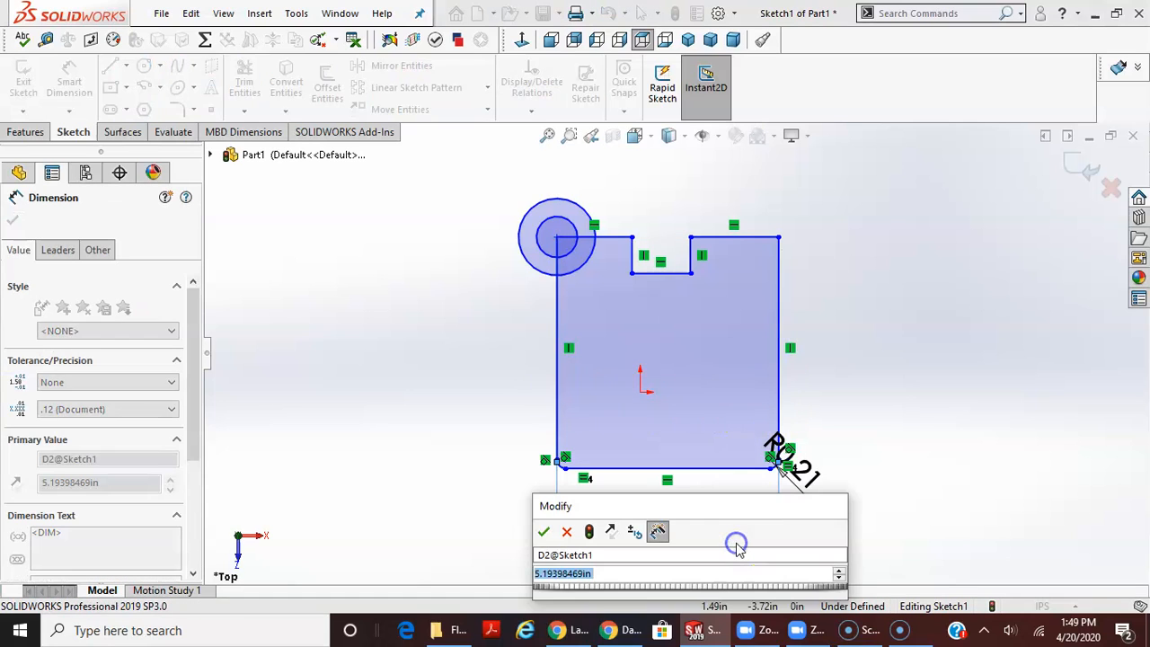
pyautogui.write('2.5')
pyautogui.press('Return')
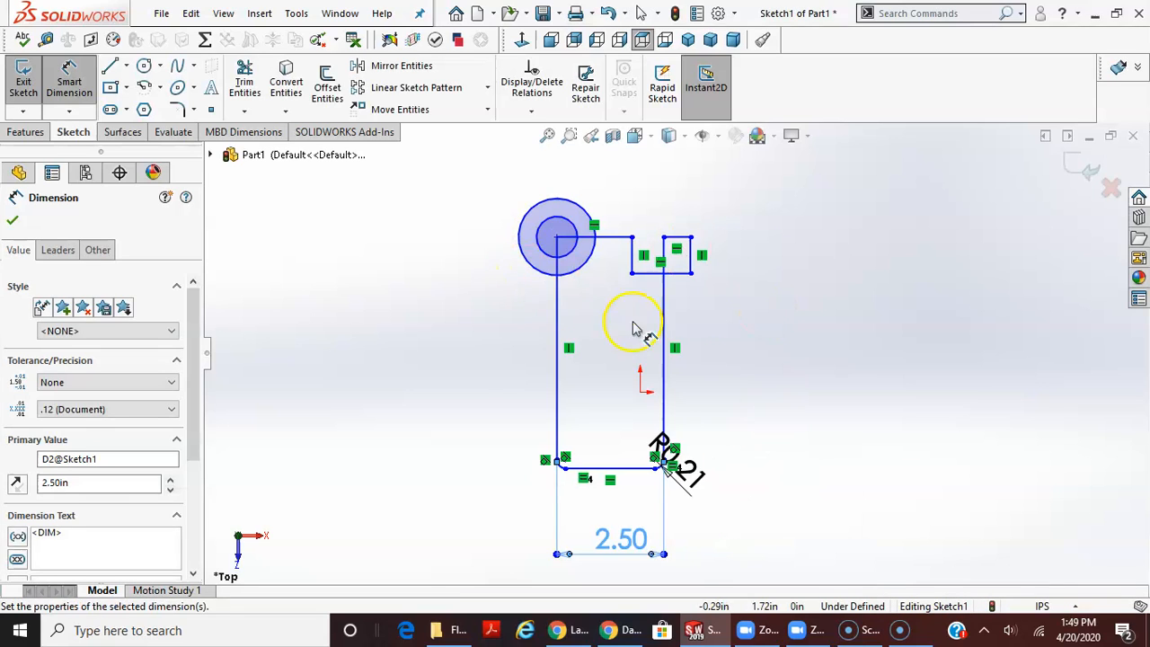
# - Dimension the height from the lower edge to the upper edge next to the circles and set it to 3 in
pyautogui.scroll(-3, 633, 328)
pyautogui.scroll(3, 666, 345)
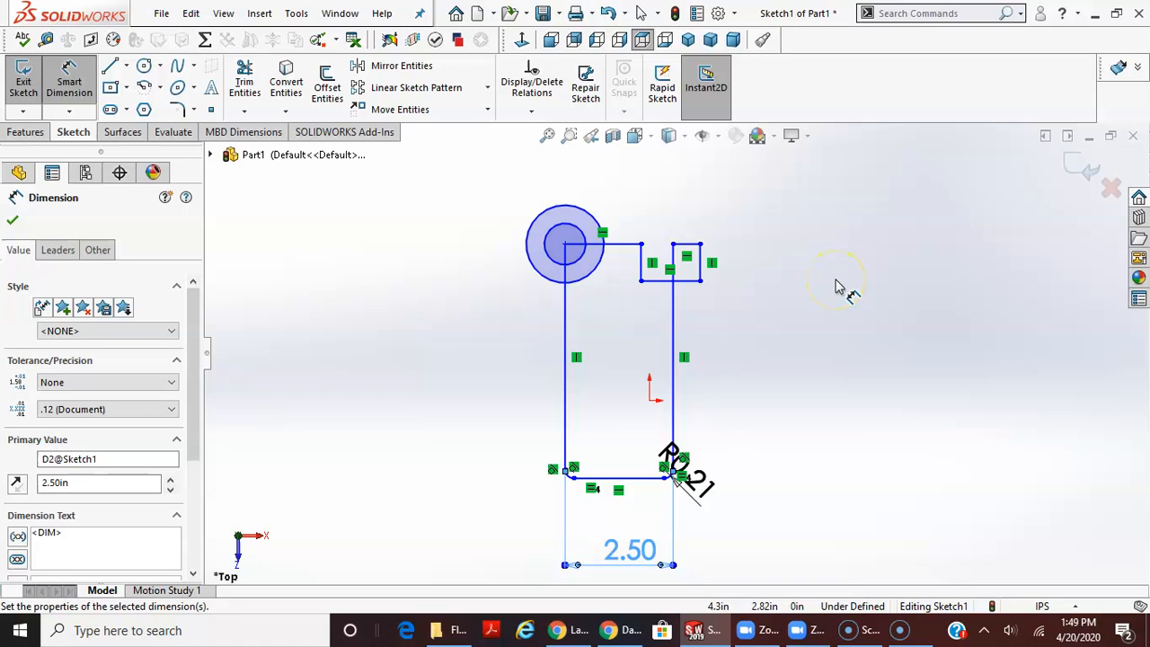
pyautogui.click(618, 251)
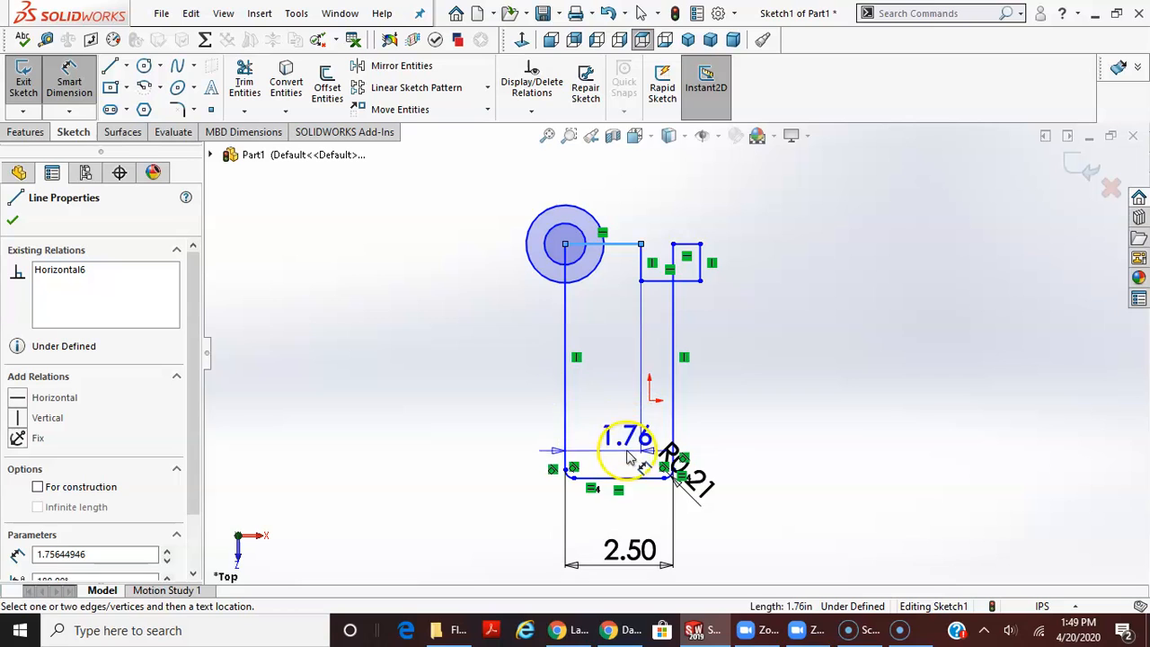
pyautogui.click(631, 481)
pyautogui.click(829, 390)
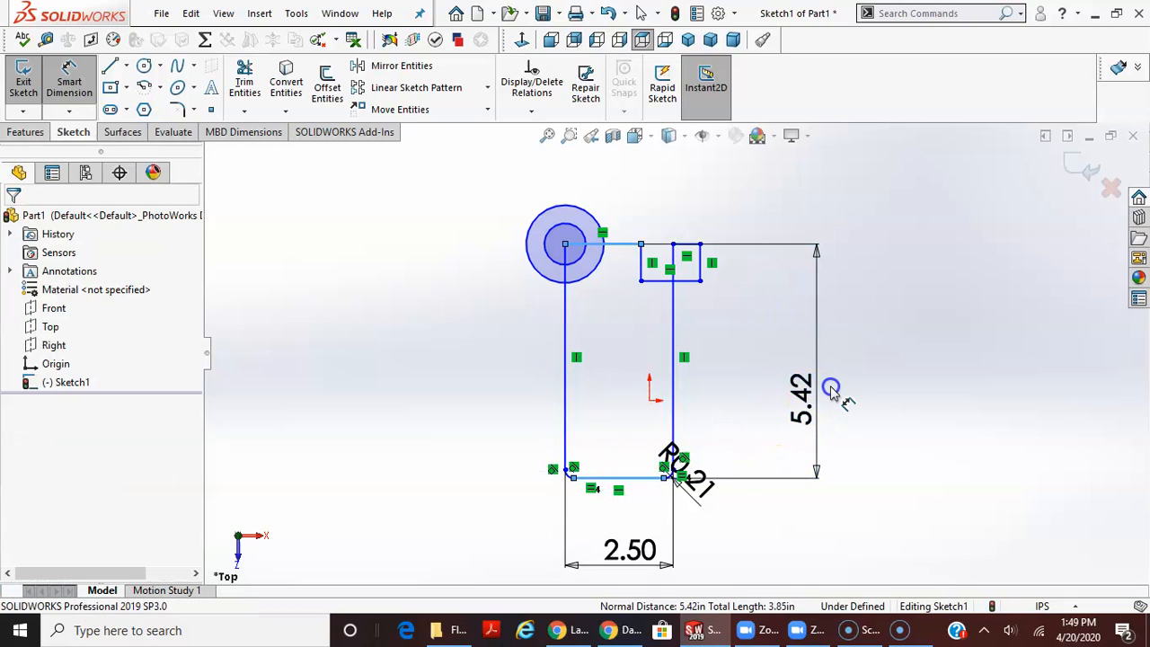
pyautogui.write('3')
pyautogui.press('Return')
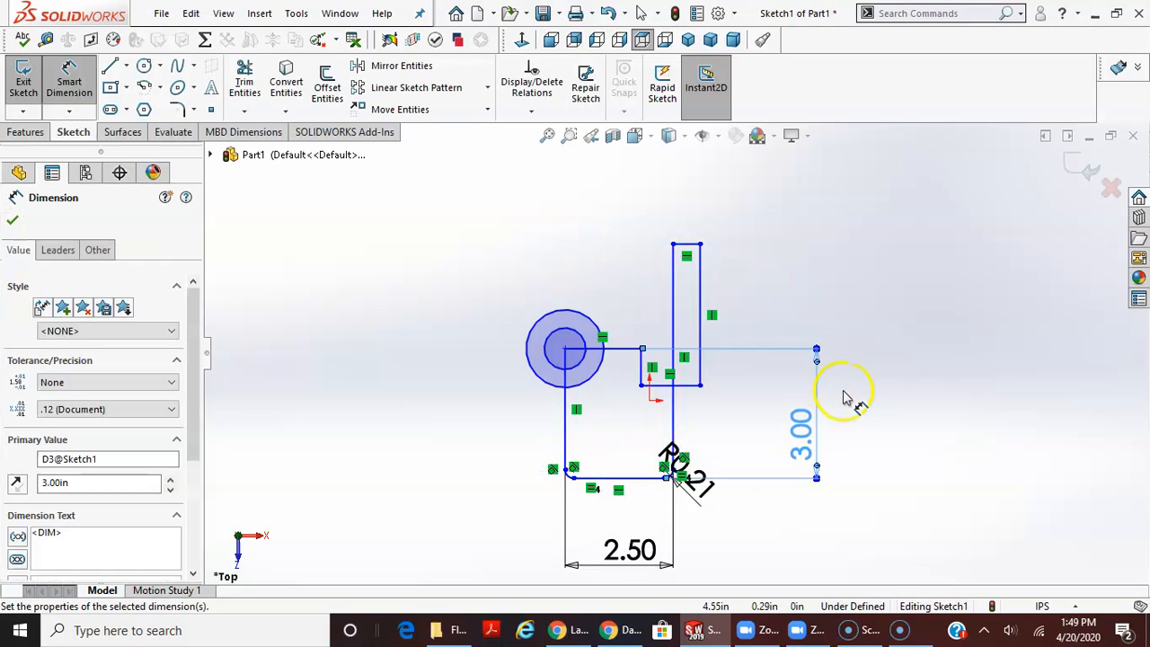
# - Dimension the diameter of the larger of the two concentric corner circles and set it to 0.75 in
pyautogui.scroll(-3, 709, 409)
pyautogui.scroll(-2, 609, 351)
pyautogui.scroll(1, 608, 375)
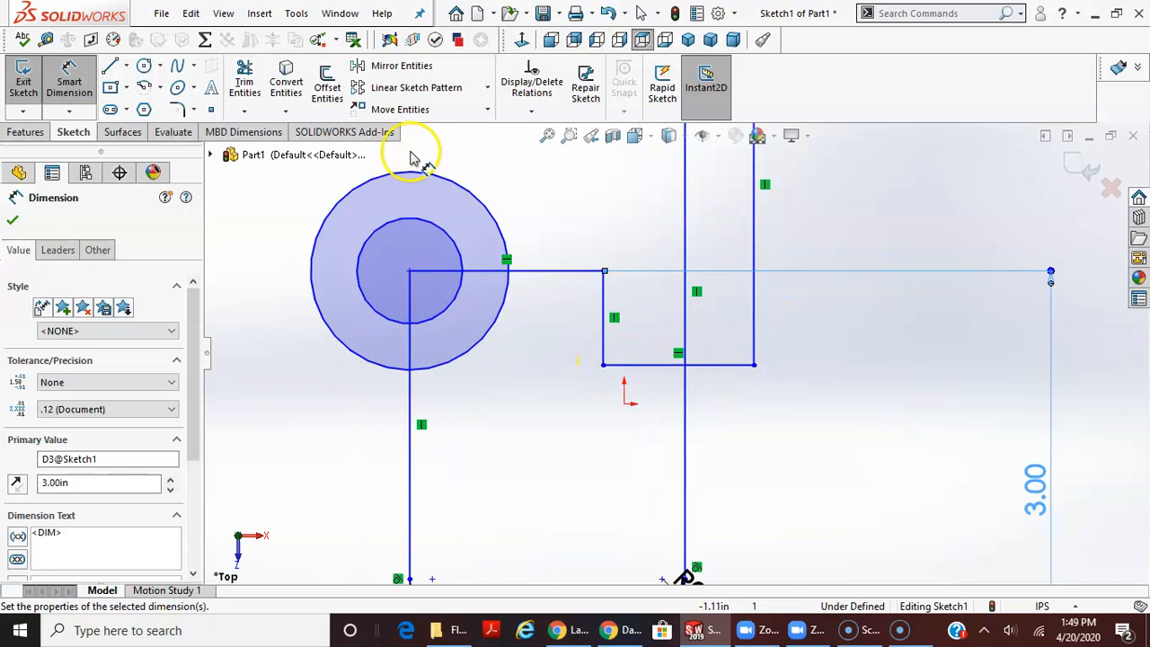
pyautogui.scroll(3, 675, 351)
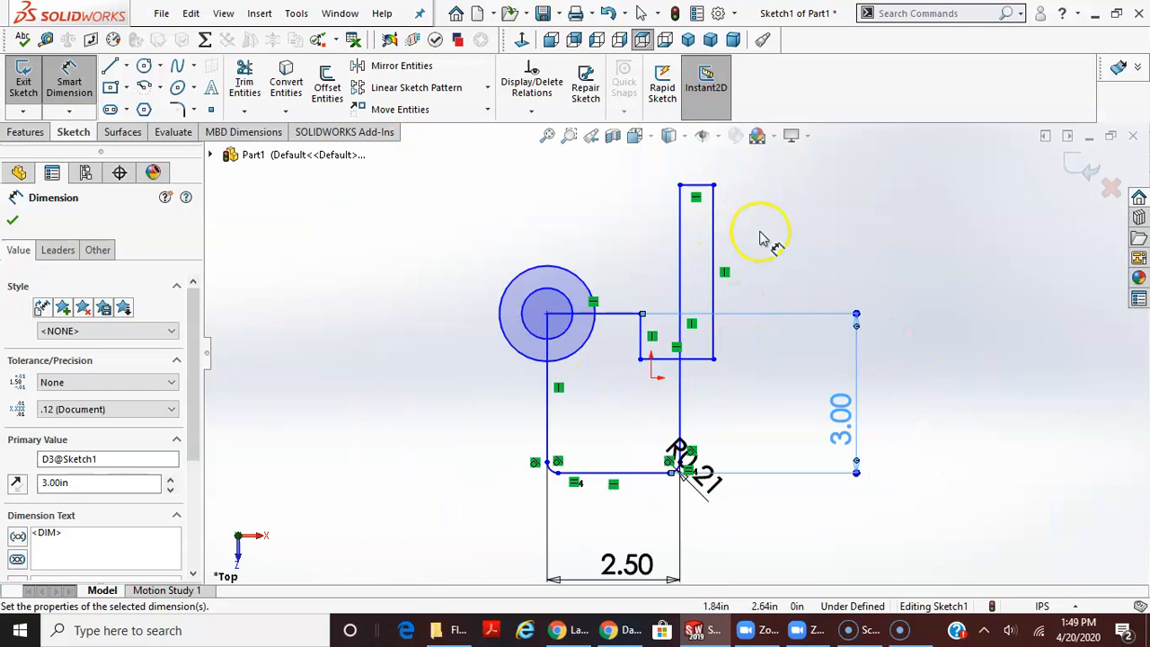
pyautogui.click(517, 280)
pyautogui.click(435, 259)
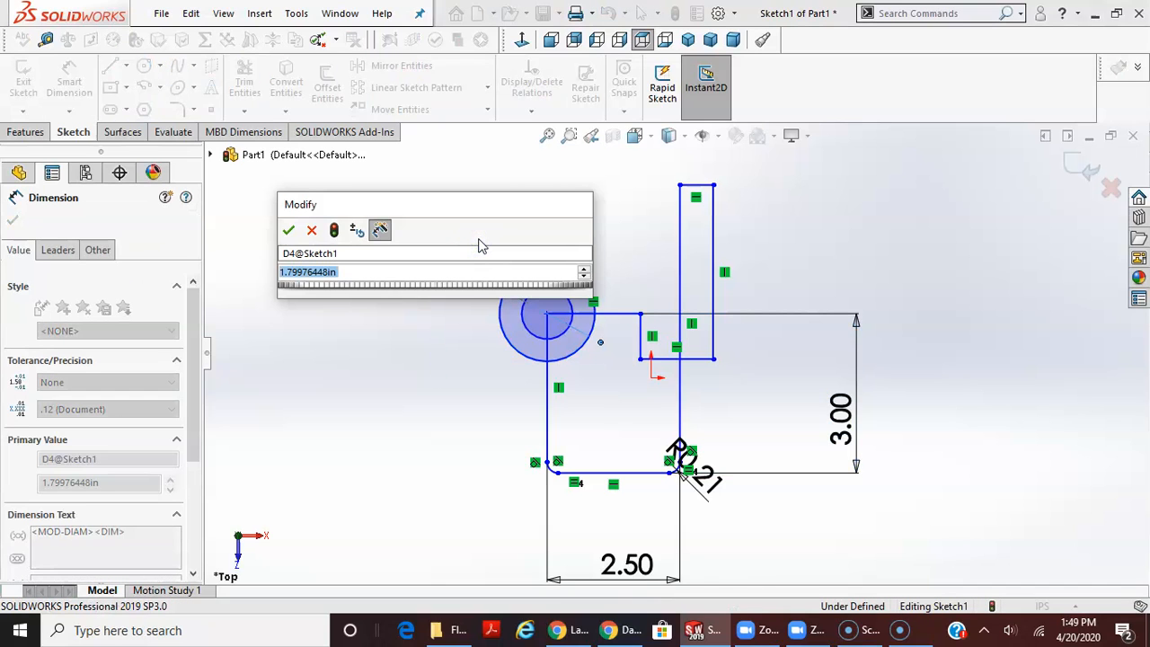
pyautogui.write('.37')
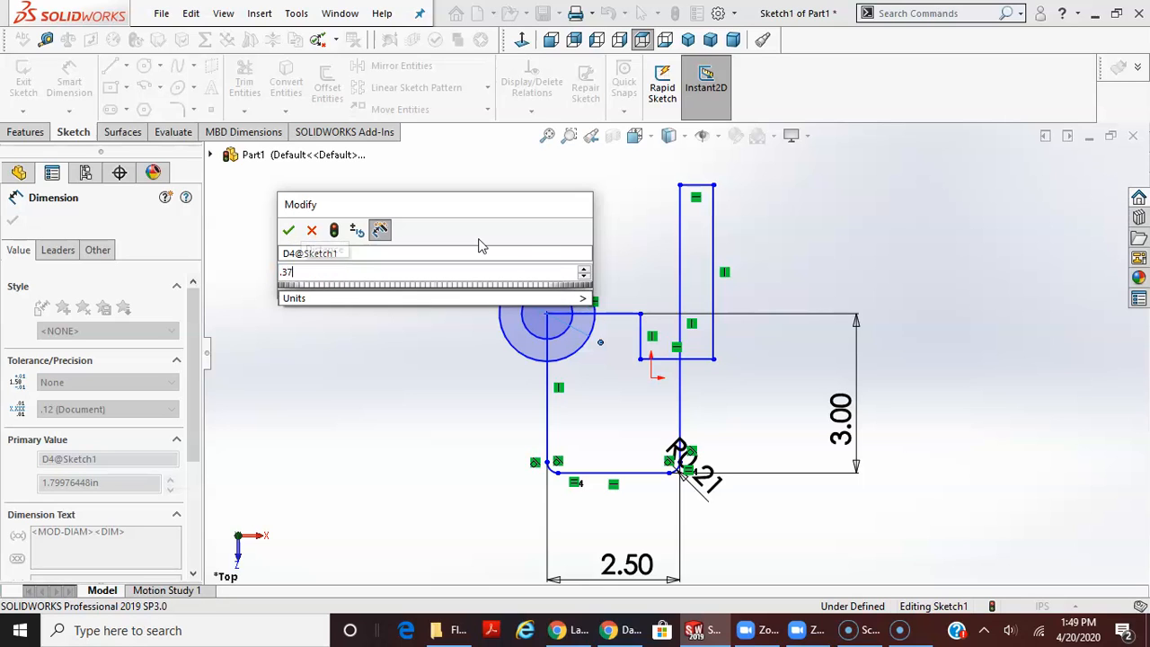
pyautogui.write('5')
pyautogui.press('Return')
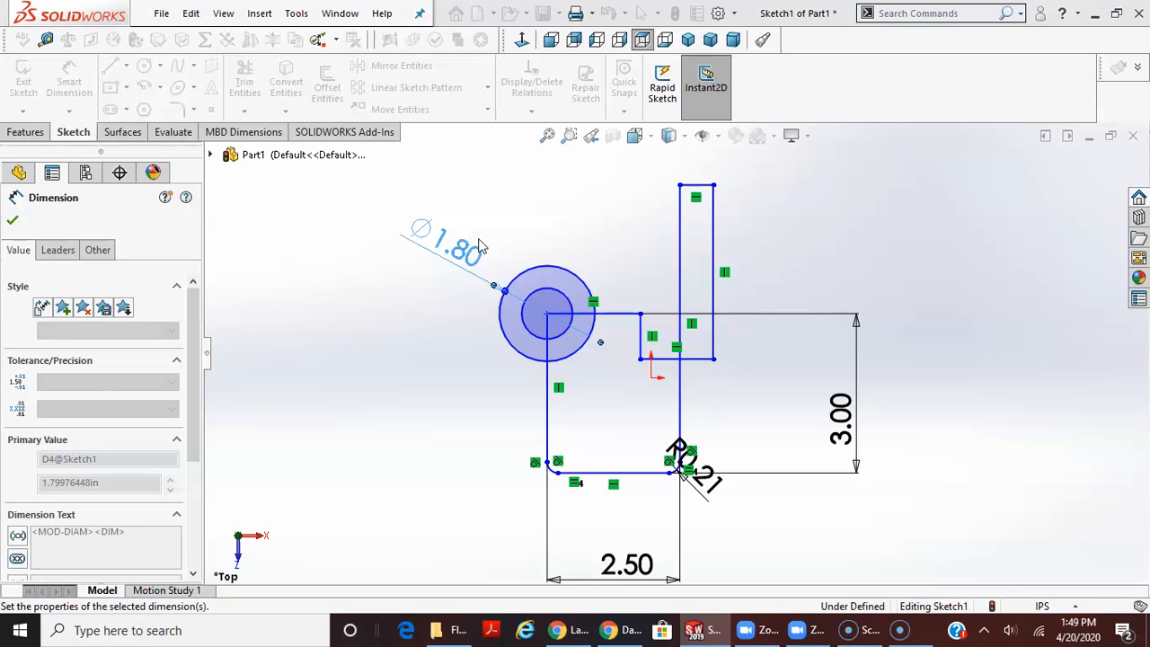
pyautogui.click(546, 305)
pyautogui.click(534, 222)
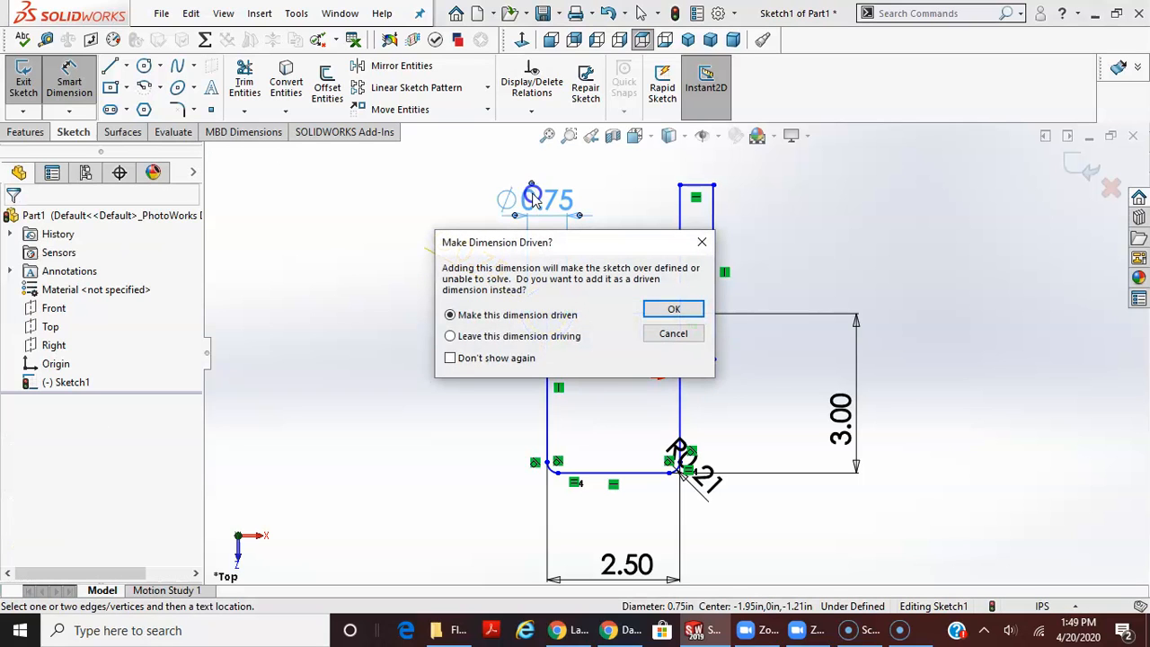
pyautogui.click(669, 334)
# - Change the 0.75 in circle diameter dimension to 0.5 in
pyautogui.scroll(-3, 550, 316)
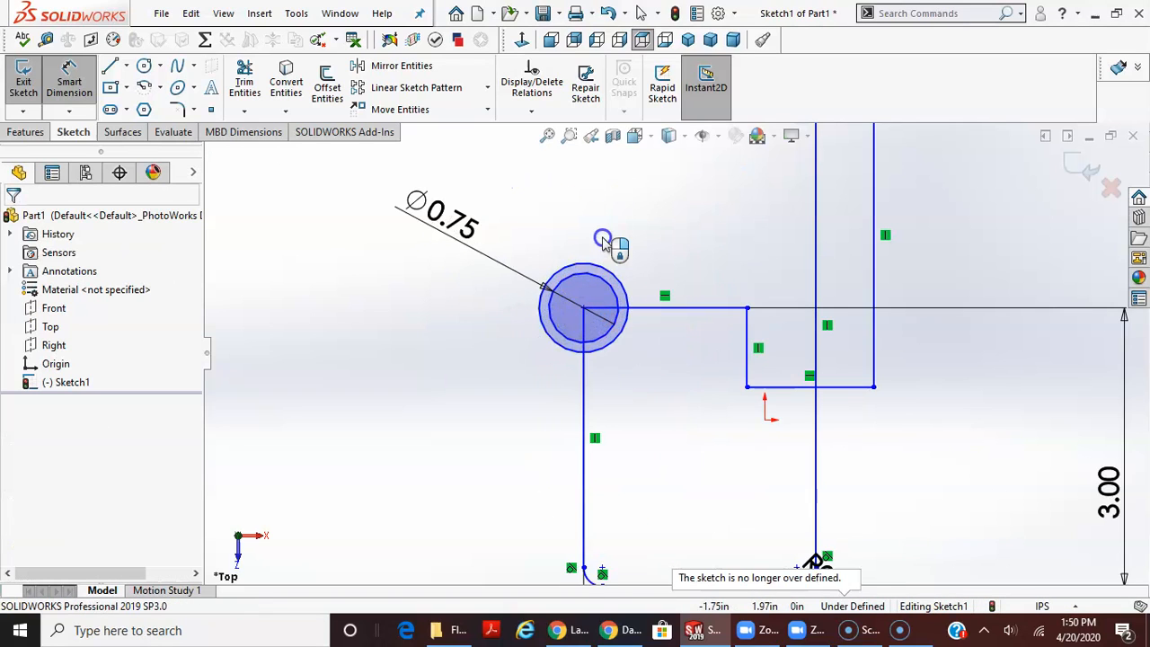
pyautogui.scroll(-2, 568, 276)
pyautogui.doubleClick(396, 208)
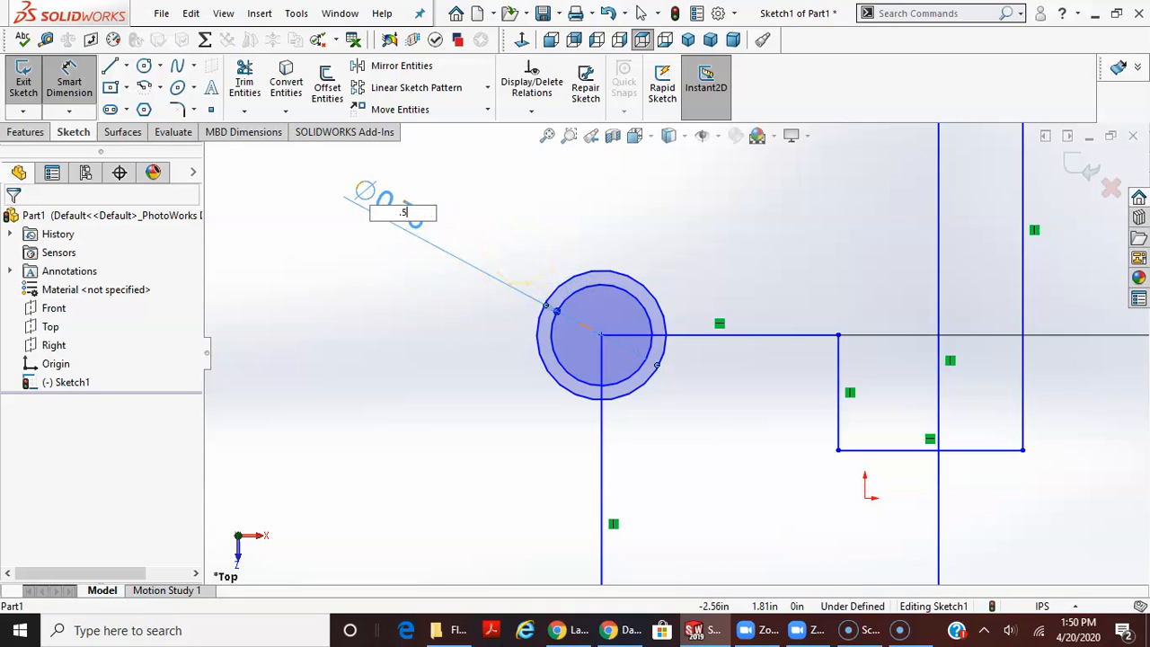
pyautogui.press('Return')
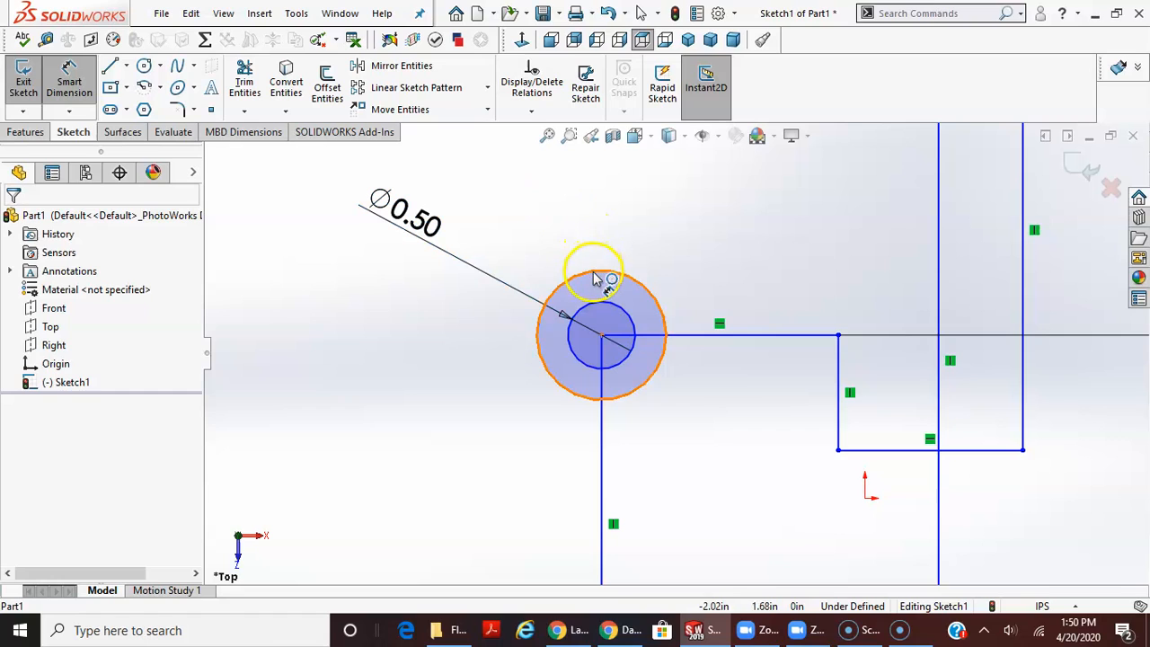
# - Dimension the diameter of the other concentric circle, set it to 0.75 in, and leave the dimension command
pyautogui.click(595, 271)
pyautogui.click(528, 201)
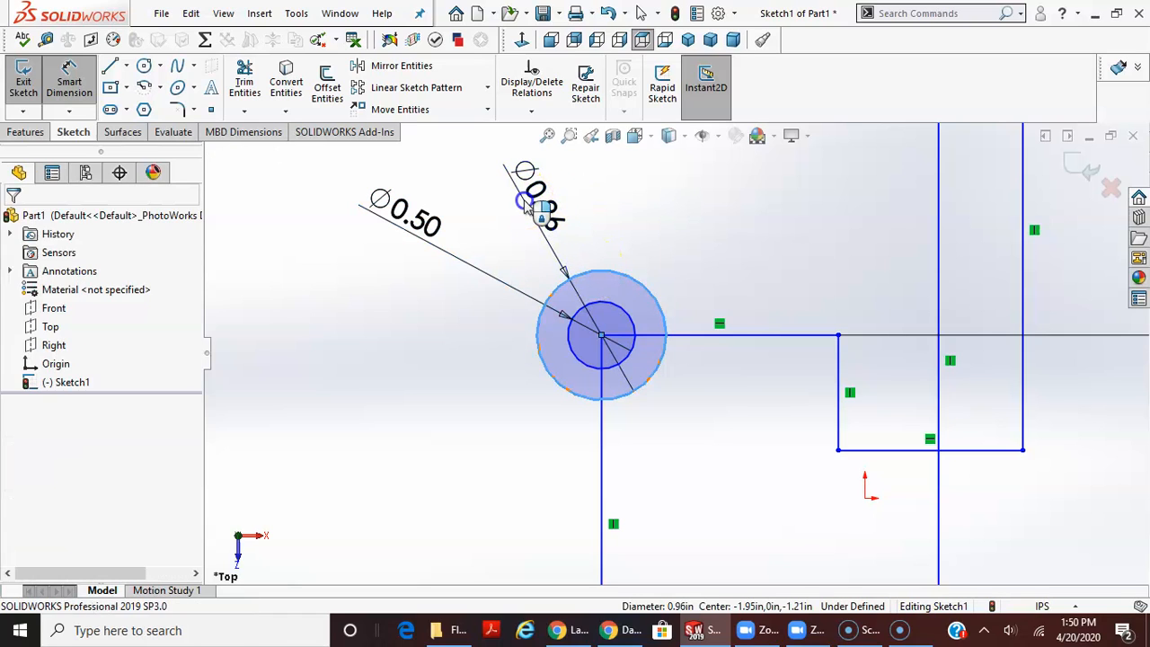
pyautogui.write('.375')
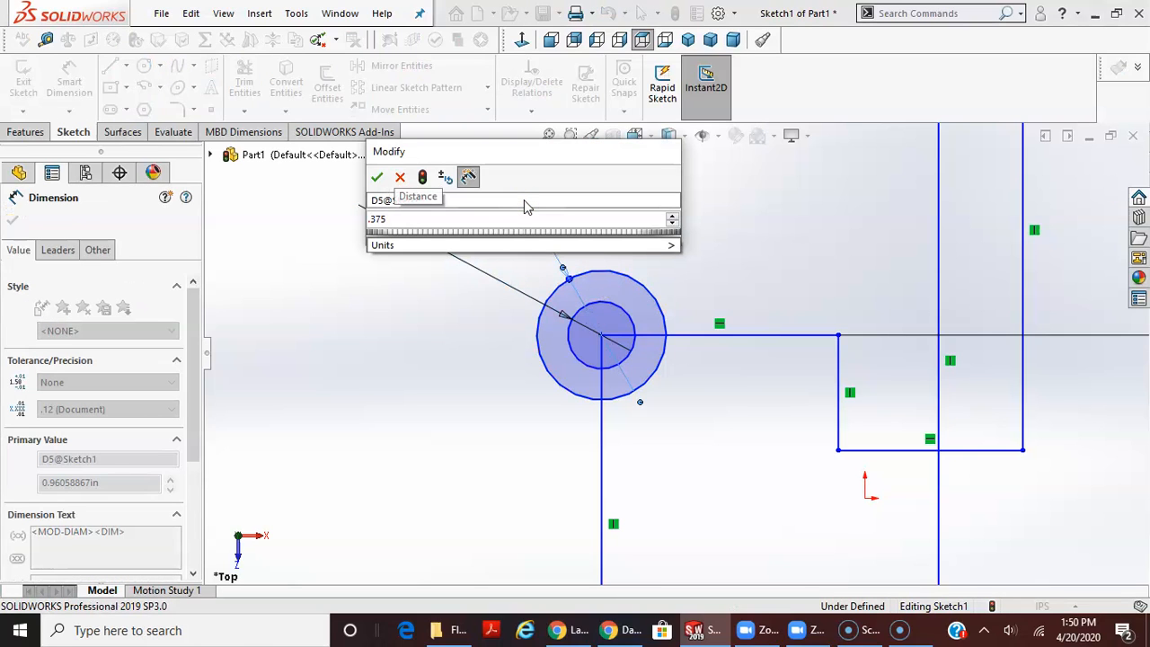
pyautogui.write('*2')
pyautogui.press('Return')
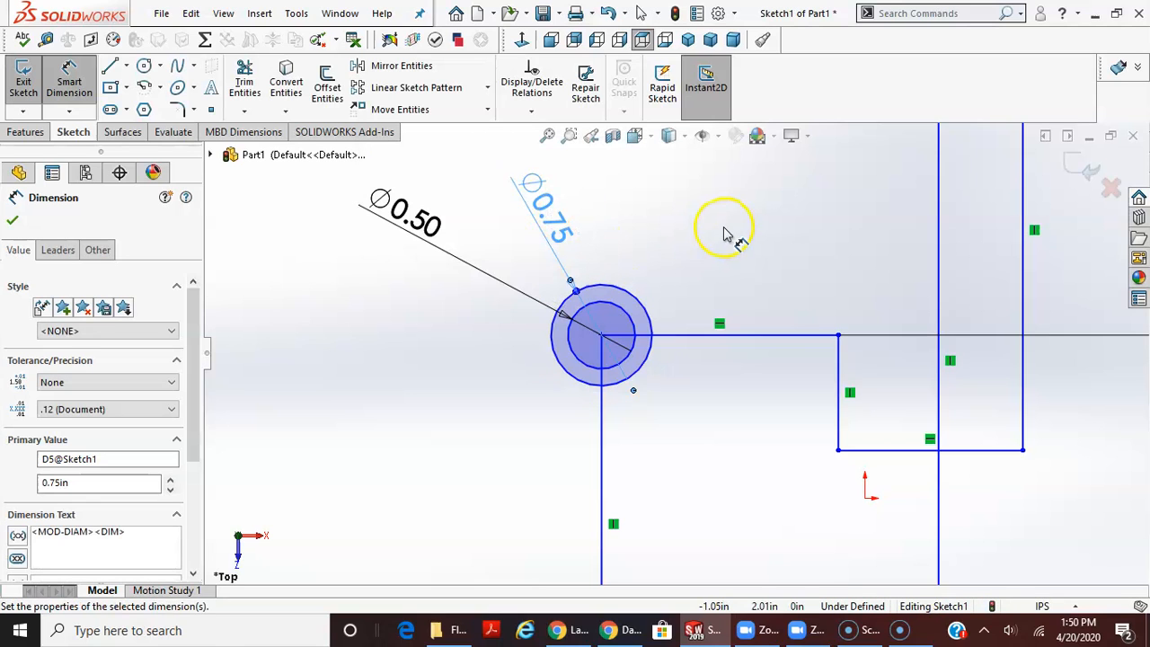
pyautogui.scroll(2, 617, 325)
pyautogui.scroll(-3, 624, 266)
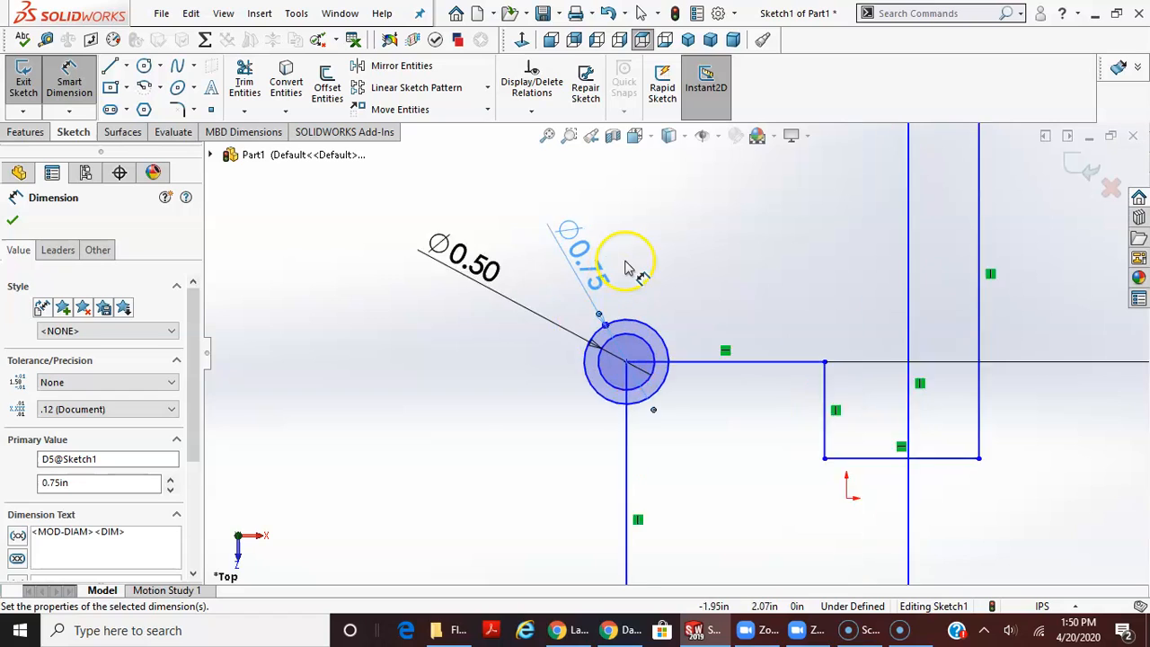
pyautogui.scroll(5, 577, 248)
pyautogui.scroll(3, 593, 260)
pyautogui.scroll(-3, 943, 521)
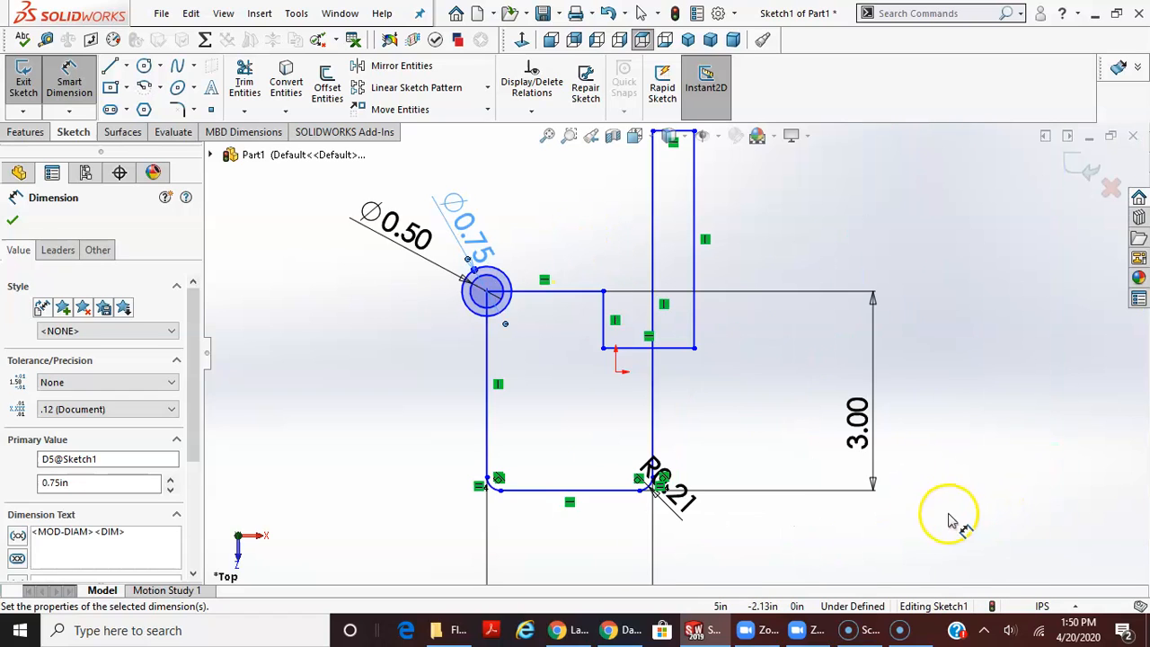
pyautogui.scroll(3, 800, 512)
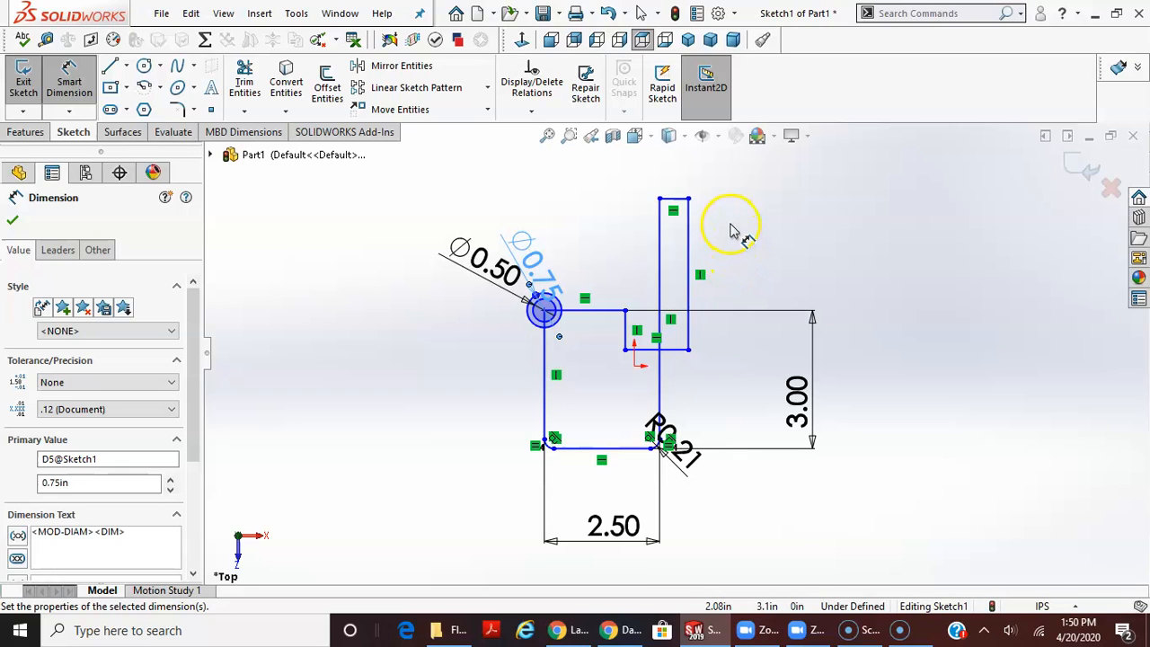
pyautogui.press('Escape')
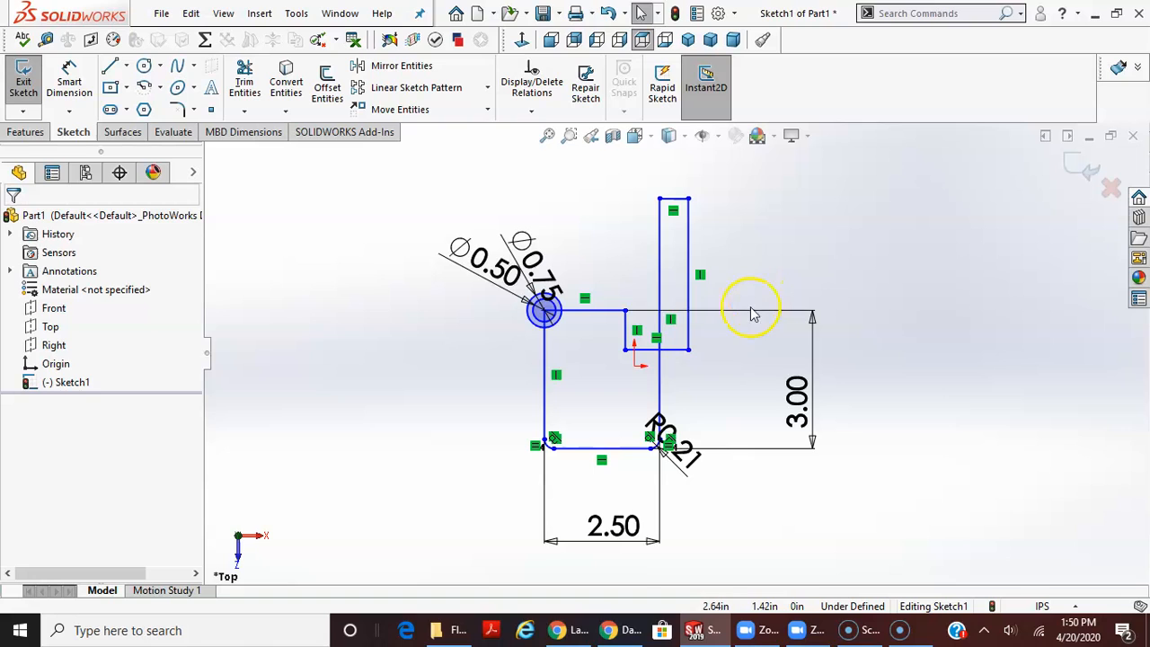
# - Move the notch inward within the plate and lower the tall strip's top edge roughly level with the upper edge beside the circles
pyautogui.moveTo(629, 354); pyautogui.dragTo(590, 338)
pyautogui.moveTo(689, 337); pyautogui.dragTo(619, 333)
pyautogui.moveTo(639, 205); pyautogui.dragTo(602, 334)
pyautogui.scroll(-3, 602, 336)
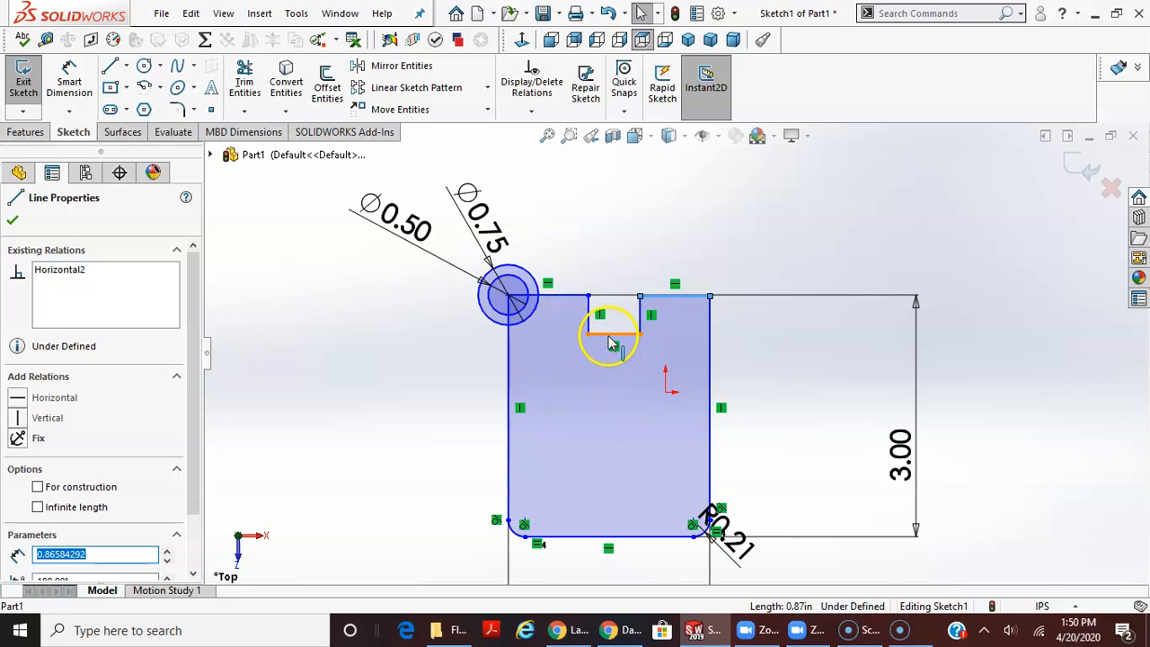
pyautogui.click(1008, 268)
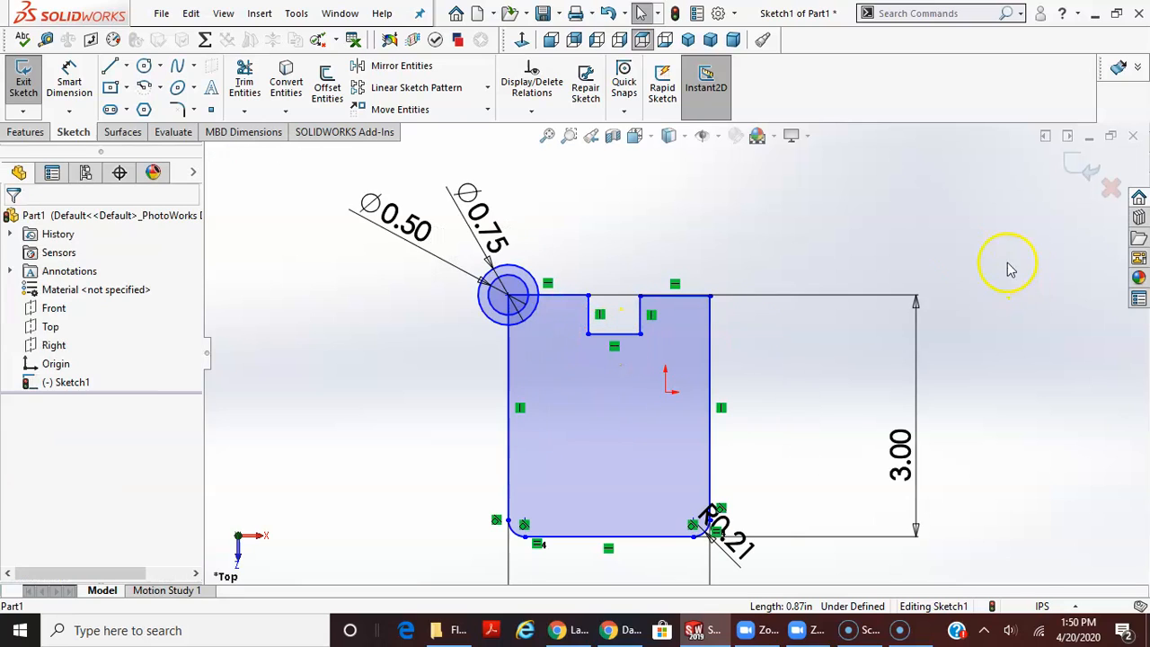
# - Make the two upper edge segments on either side of the notch collinear
pyautogui.click(559, 299)
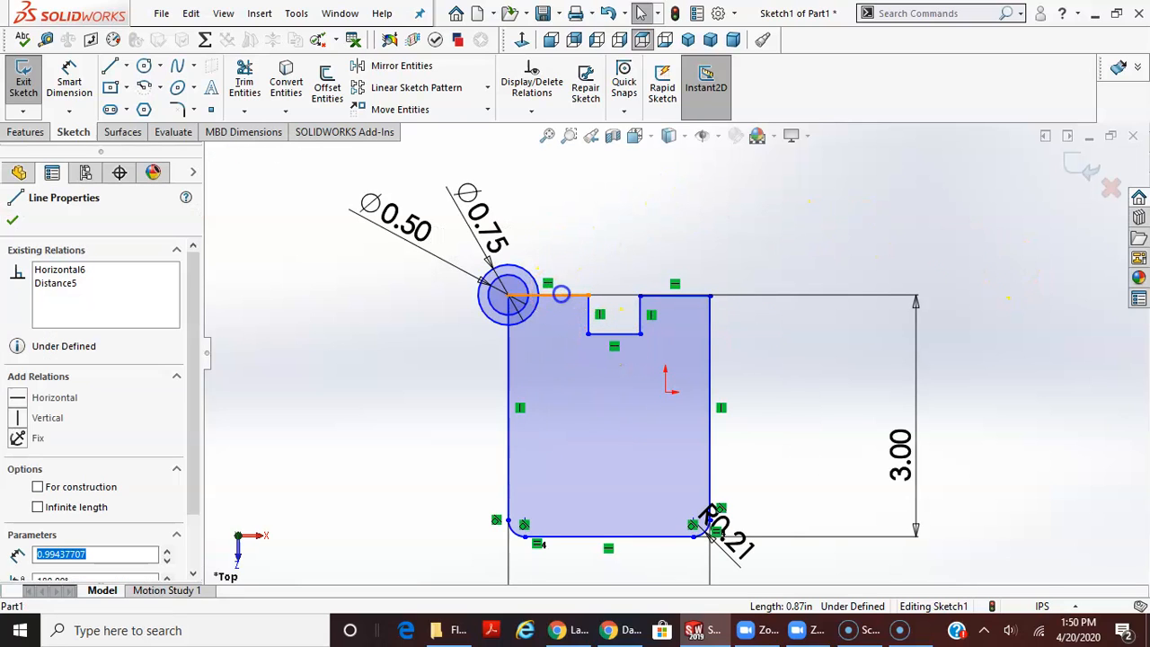
pyautogui.keyDown('ctrl'); pyautogui.click(670, 304); pyautogui.keyUp('ctrl')
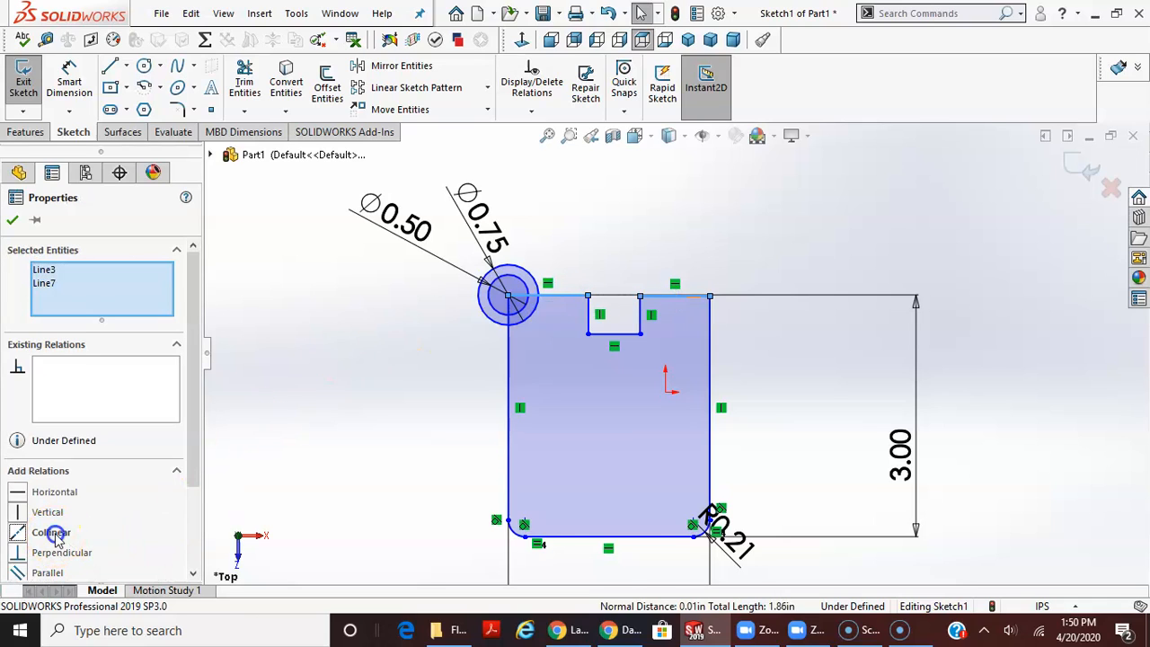
pyautogui.click(52, 532)
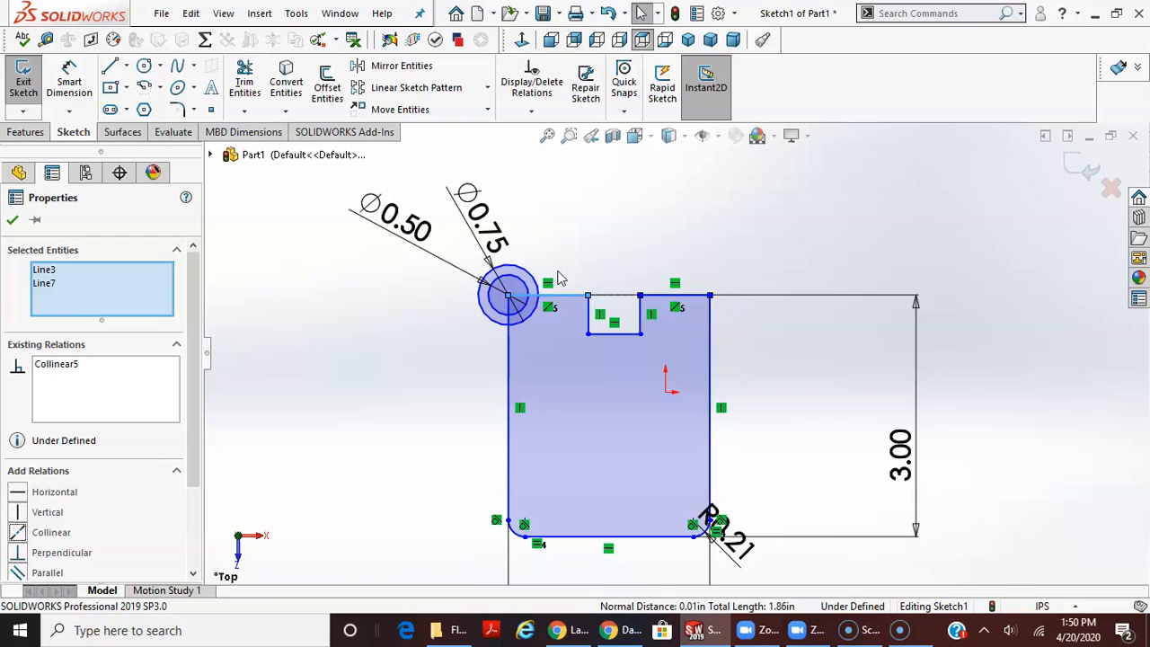
pyautogui.click(269, 166)
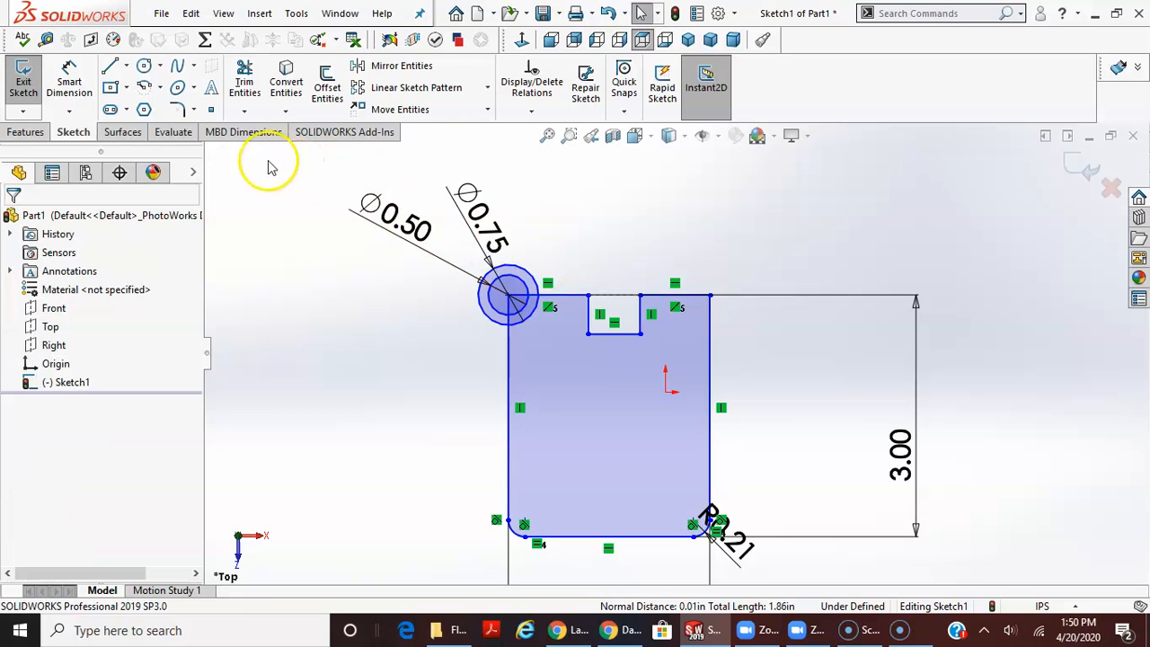
# - Draw a vertical centerline from the midpoint of the plate's lower edge up past the notch
pyautogui.click(126, 67)
pyautogui.click(138, 107)
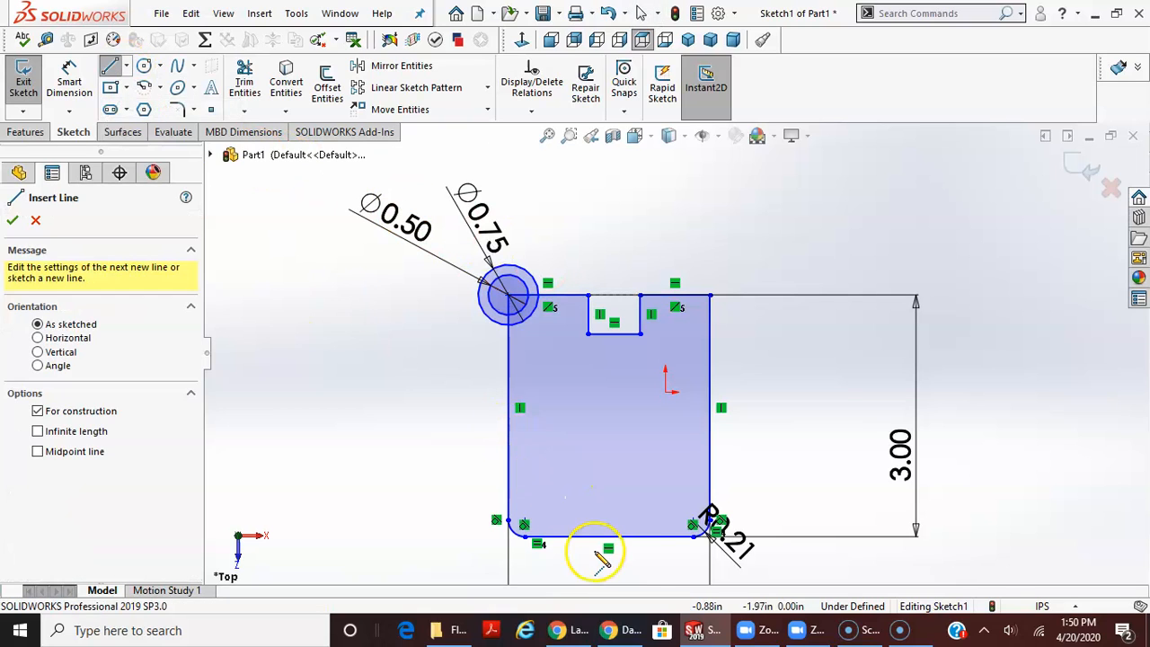
pyautogui.moveTo(610, 537)
pyautogui.mouseDown()
pyautogui.moveTo(623, 411)
pyautogui.moveTo(608, 212)
pyautogui.mouseUp()
pyautogui.press('Escape')
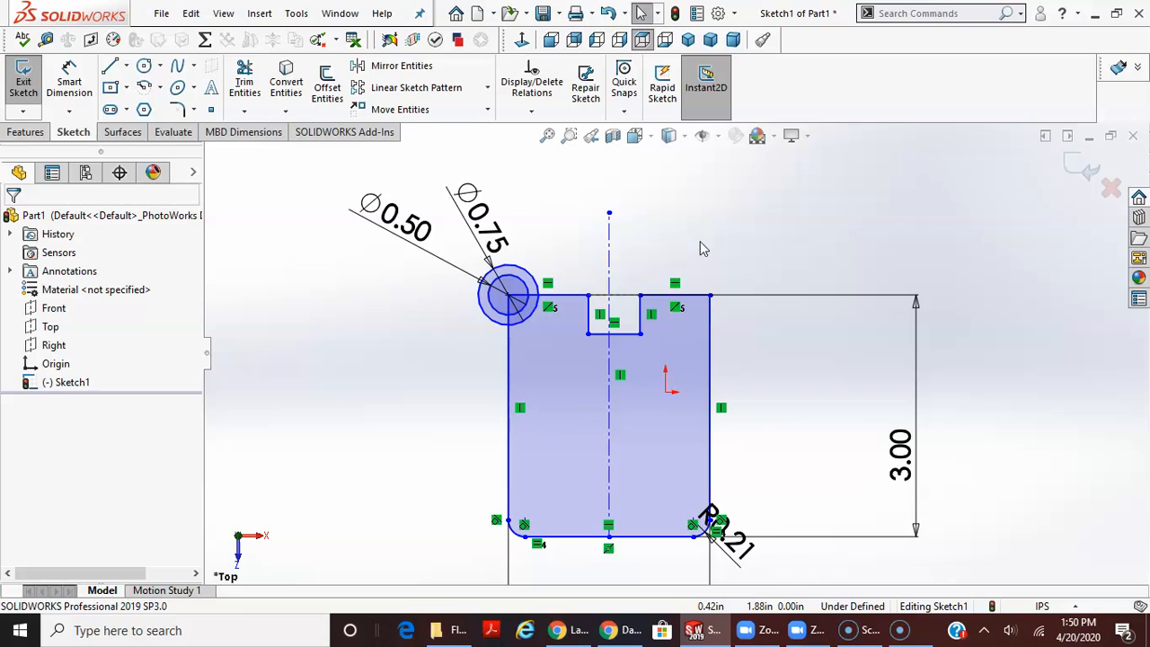
# - Dimension the notch's depth along its right side and set it to 0.25 in
pyautogui.click(69, 81)
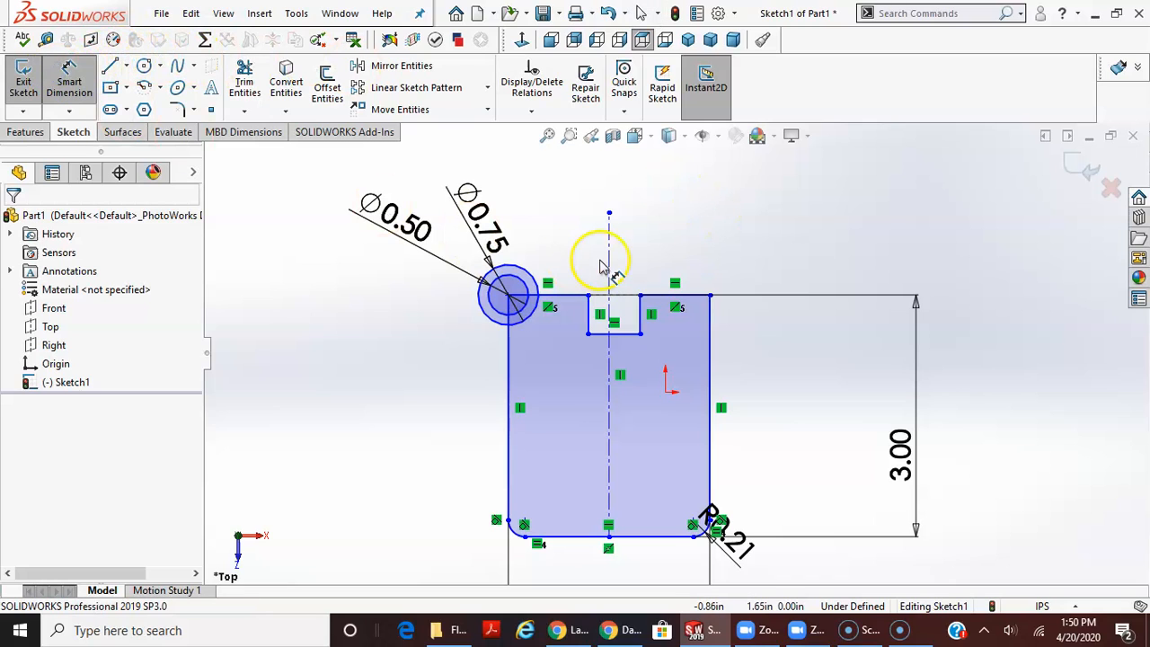
pyautogui.click(641, 313)
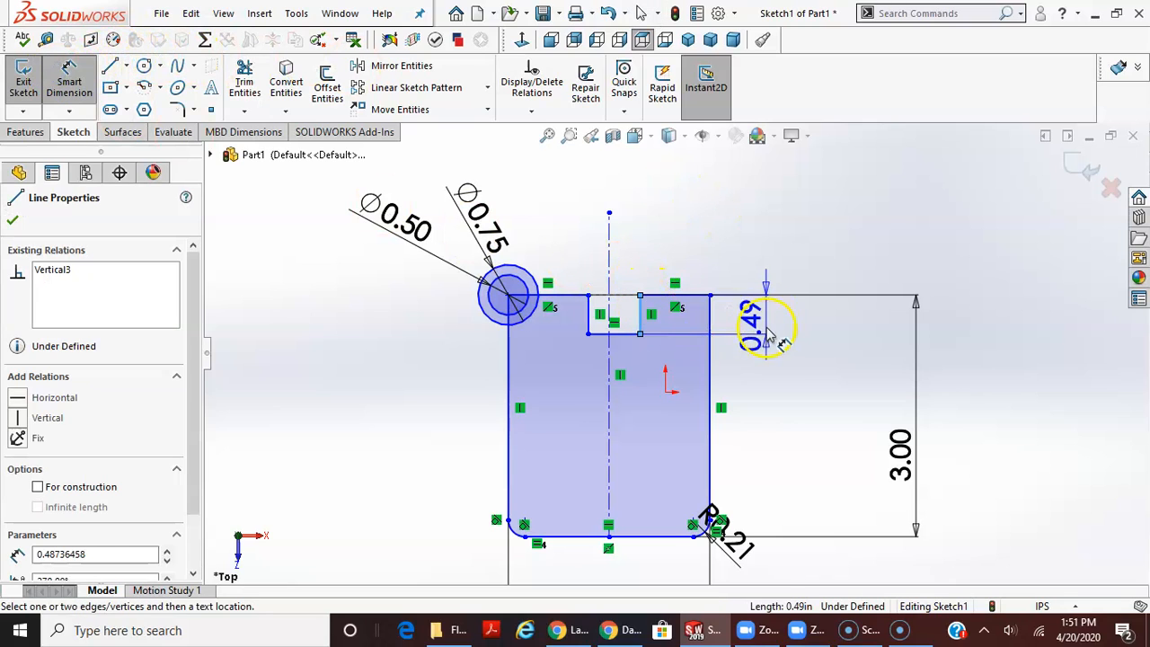
pyautogui.click(759, 247)
pyautogui.write('.25')
pyautogui.press('Return')
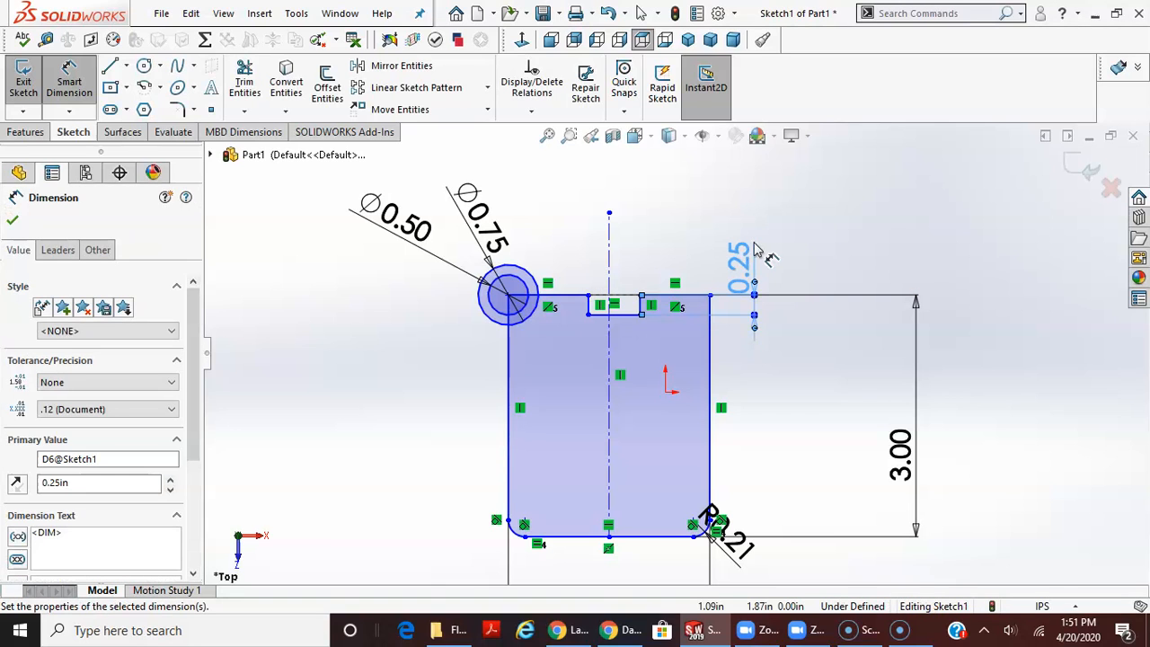
# - Dimension the notch's width along its bottom edge and set it to 0.5 in
pyautogui.click(616, 313)
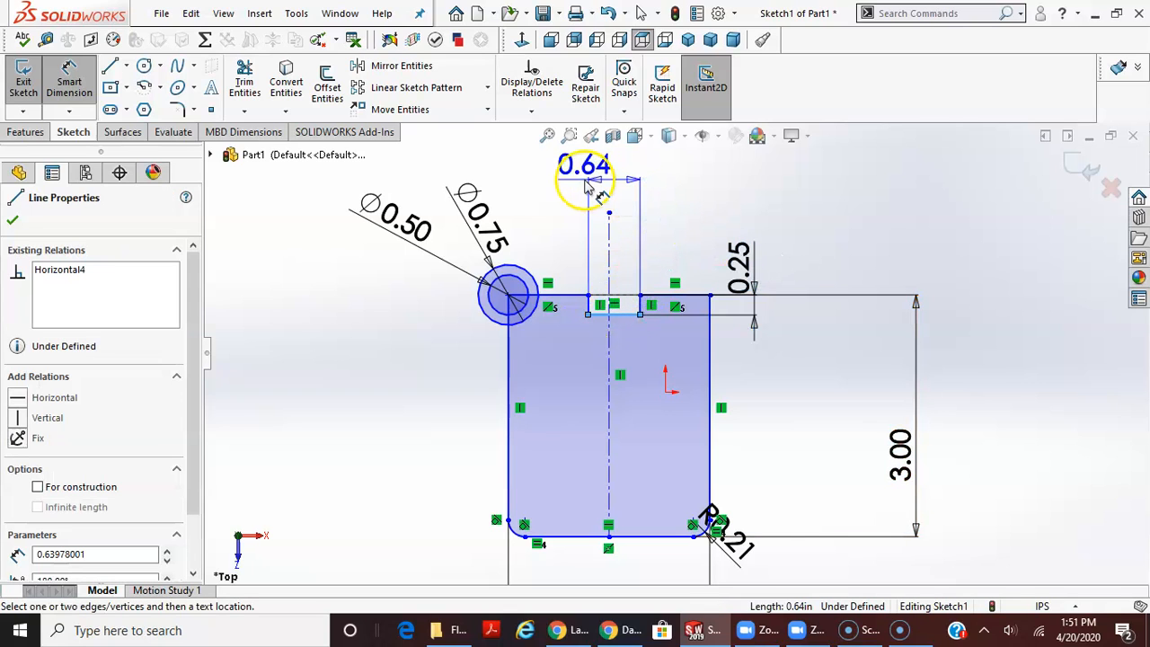
pyautogui.click(575, 176)
pyautogui.write('.5')
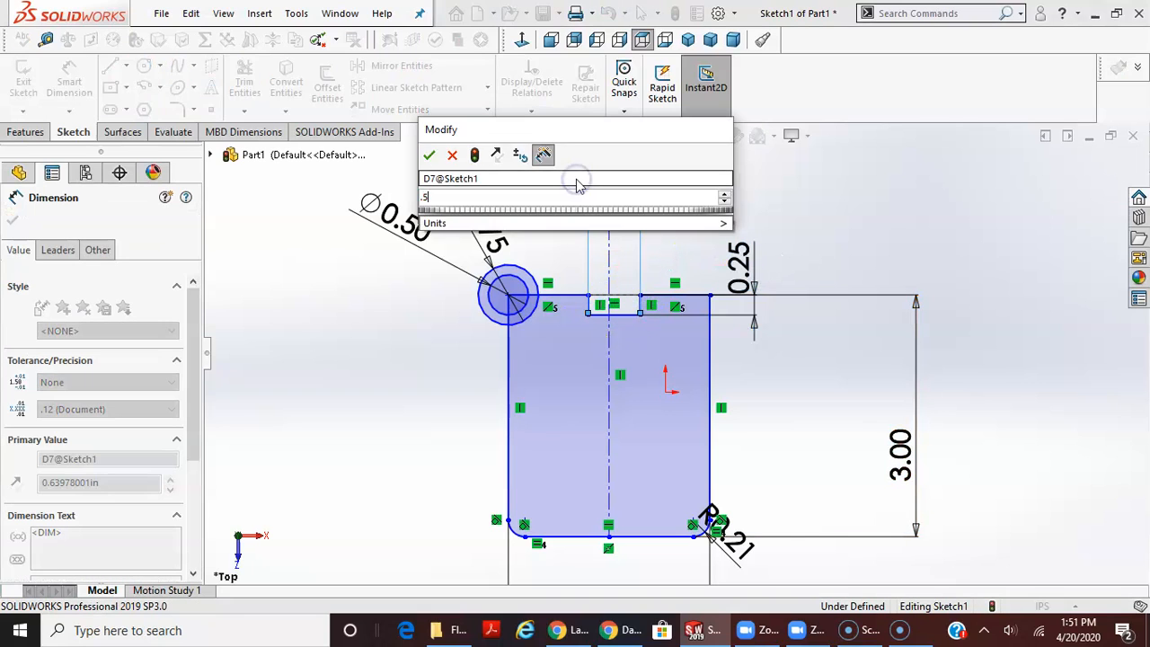
pyautogui.press('Return')
pyautogui.click(583, 364)
# - Center the notch by making the midpoint of its bottom edge coincident with the vertical centerline
pyautogui.scroll(-3, 582, 364)
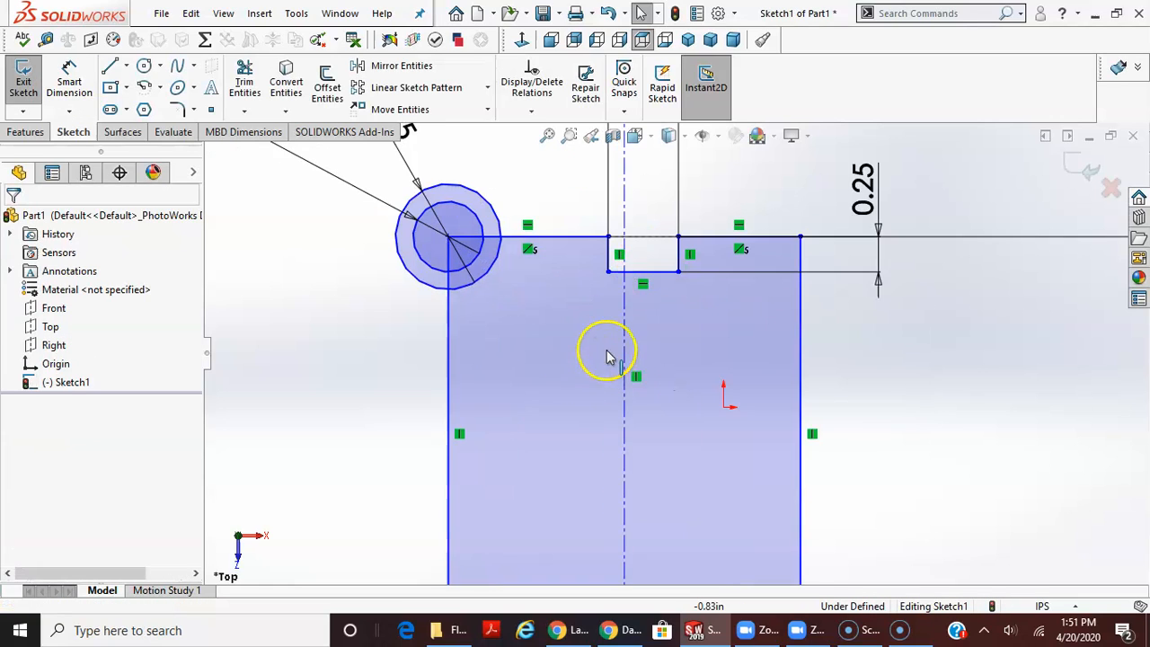
pyautogui.click(641, 265)
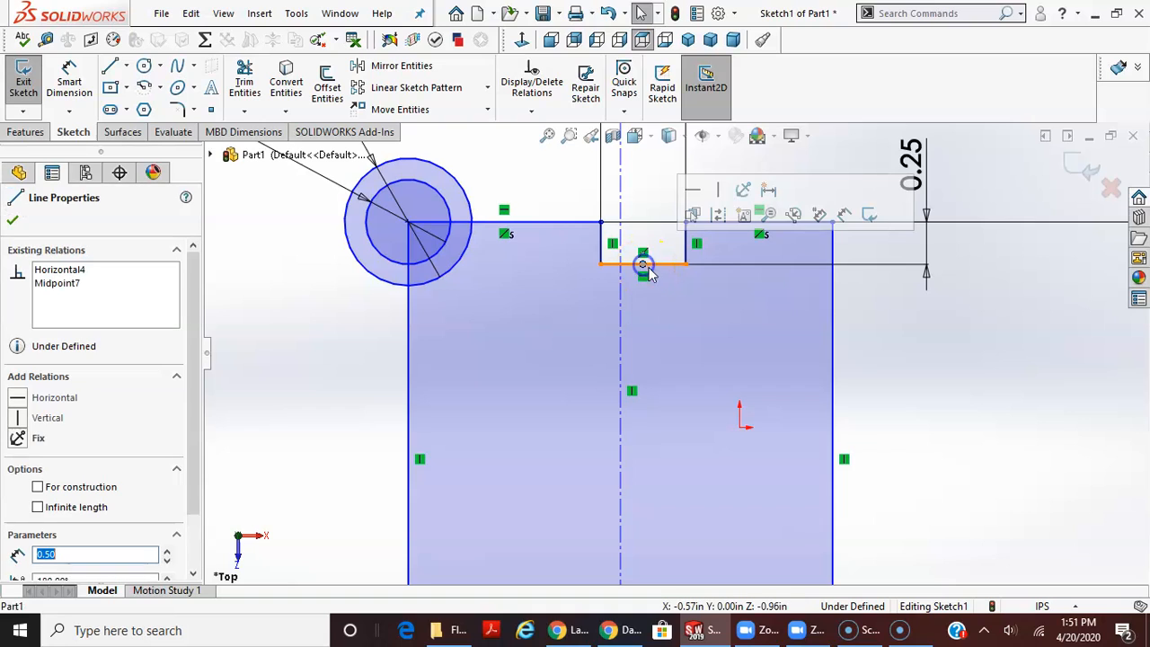
pyautogui.keyDown('ctrl'); pyautogui.click(620, 328); pyautogui.keyUp('ctrl')
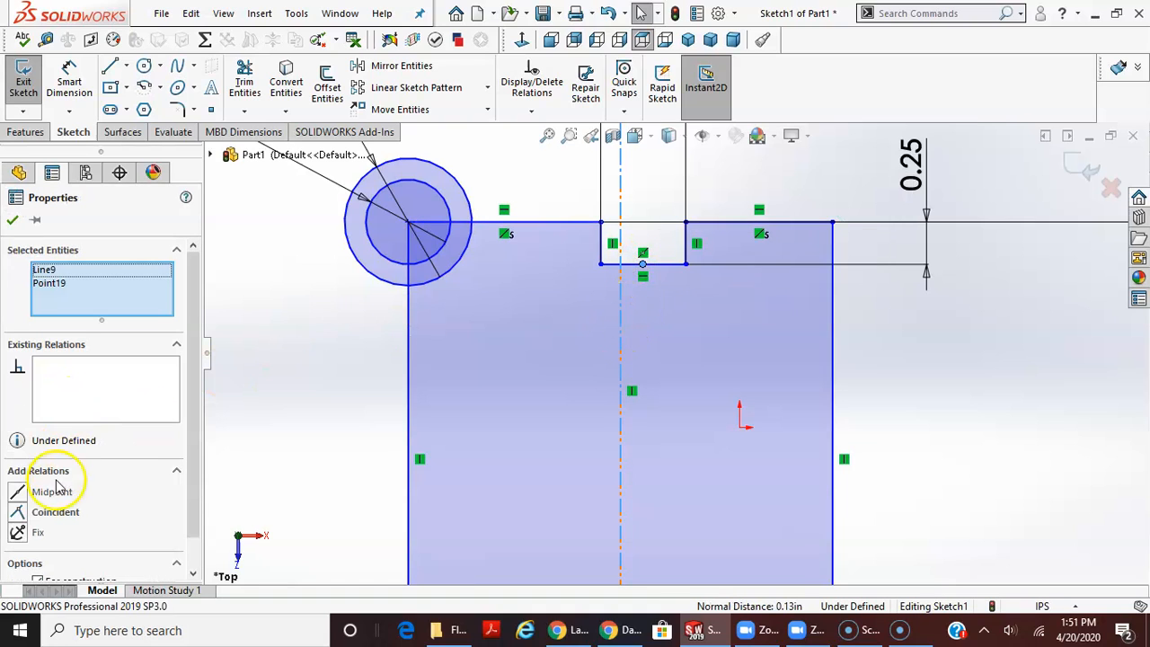
pyautogui.click(54, 512)
pyautogui.click(967, 393)
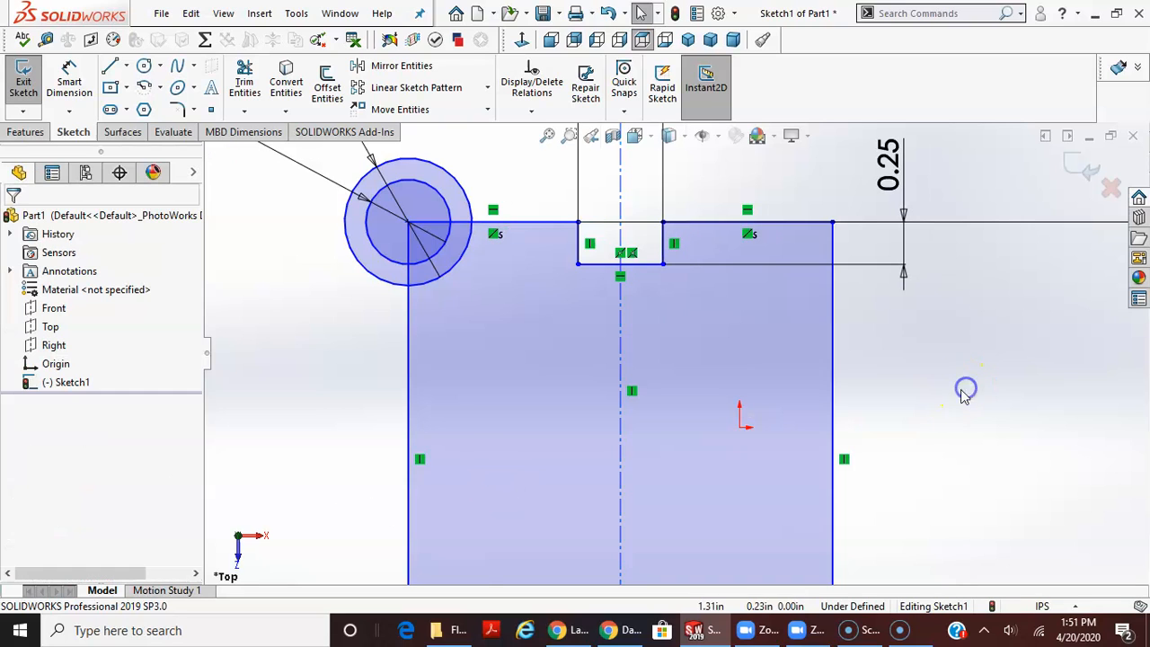
pyautogui.scroll(5, 964, 392)
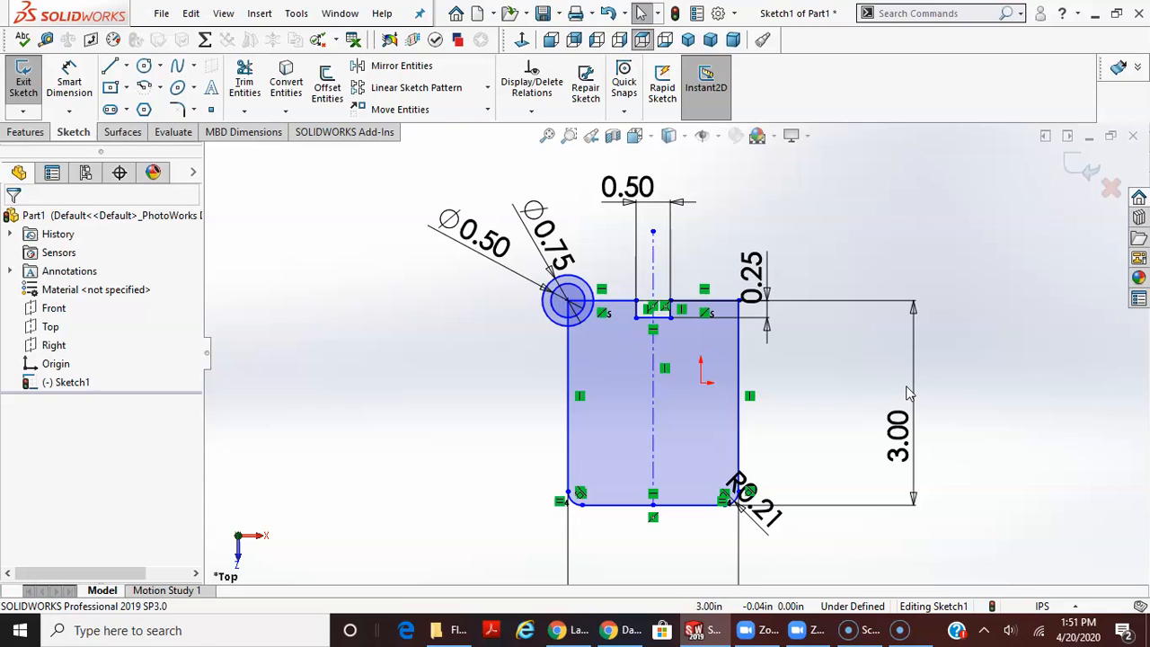
pyautogui.scroll(-3, 741, 410)
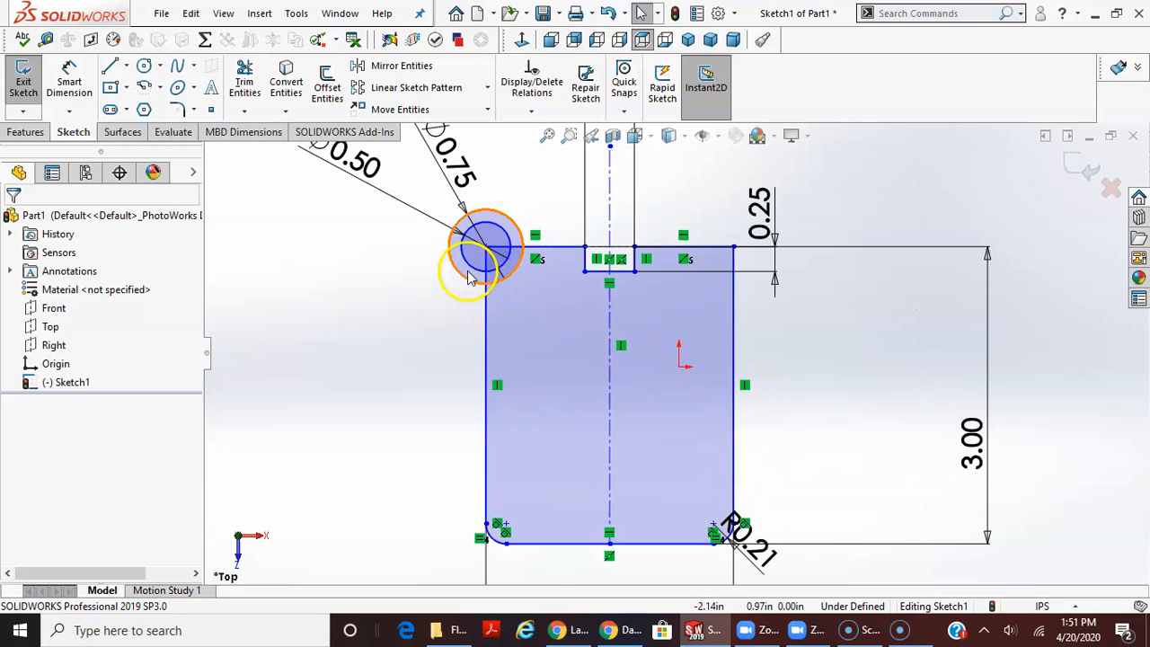
# - Trim the outer corner circle's arc inside the plate and the plate's left edge segment between the two circles
pyautogui.scroll(-2, 422, 232)
pyautogui.scroll(-2, 579, 294)
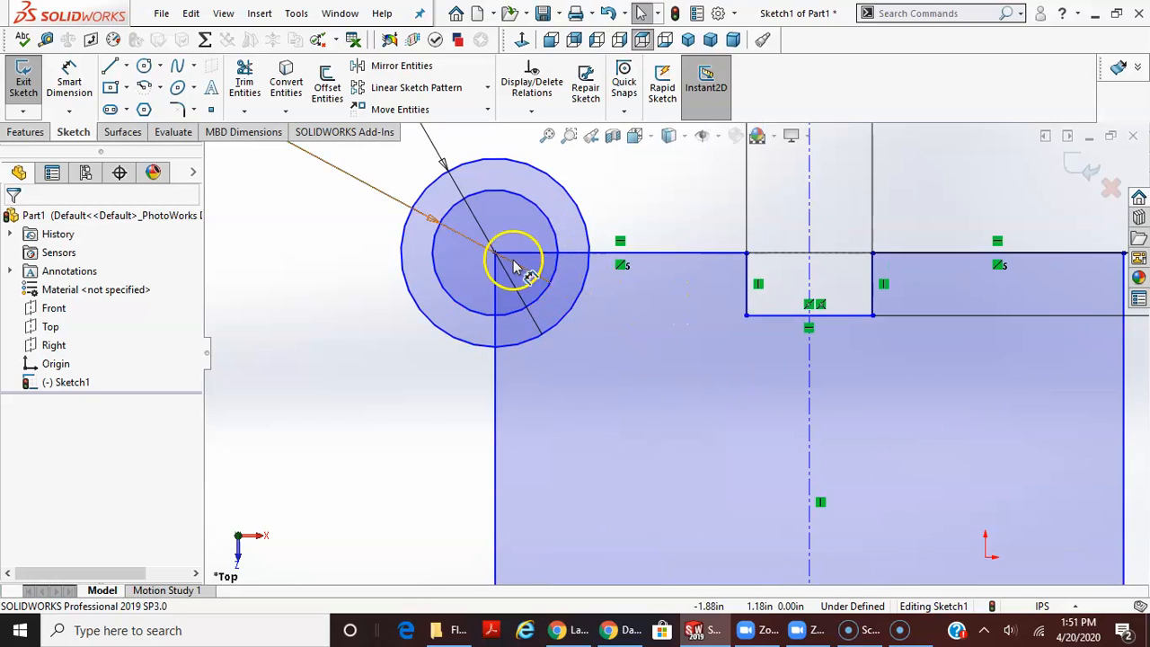
pyautogui.scroll(-1, 530, 274)
pyautogui.scroll(2, 548, 291)
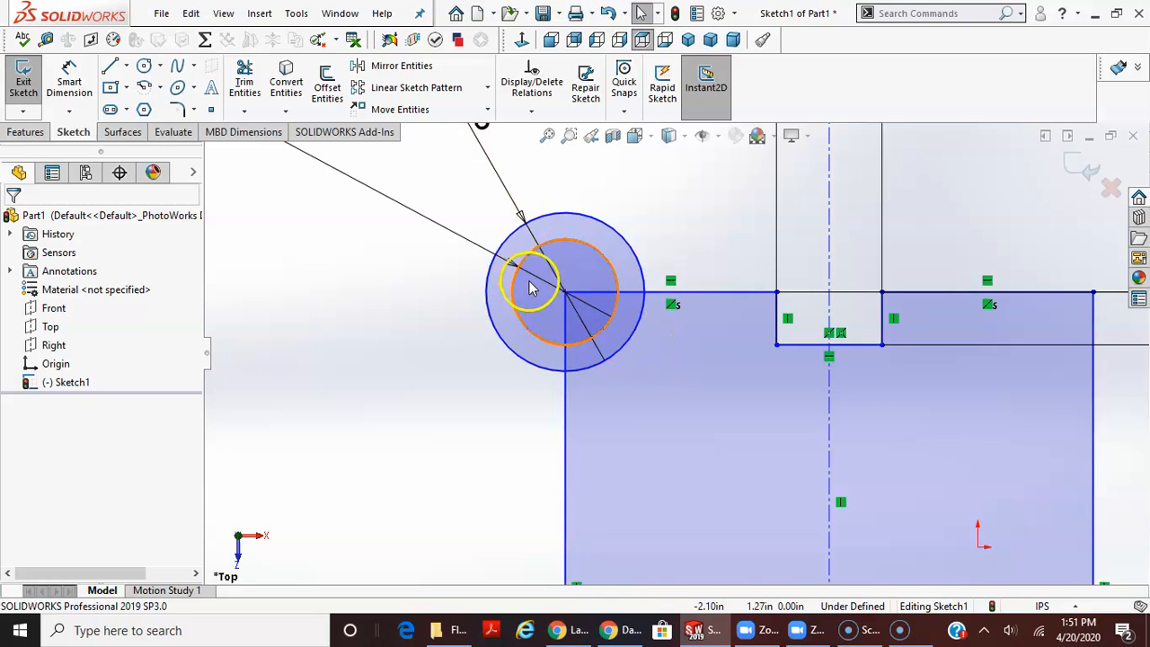
pyautogui.scroll(-1, 770, 427)
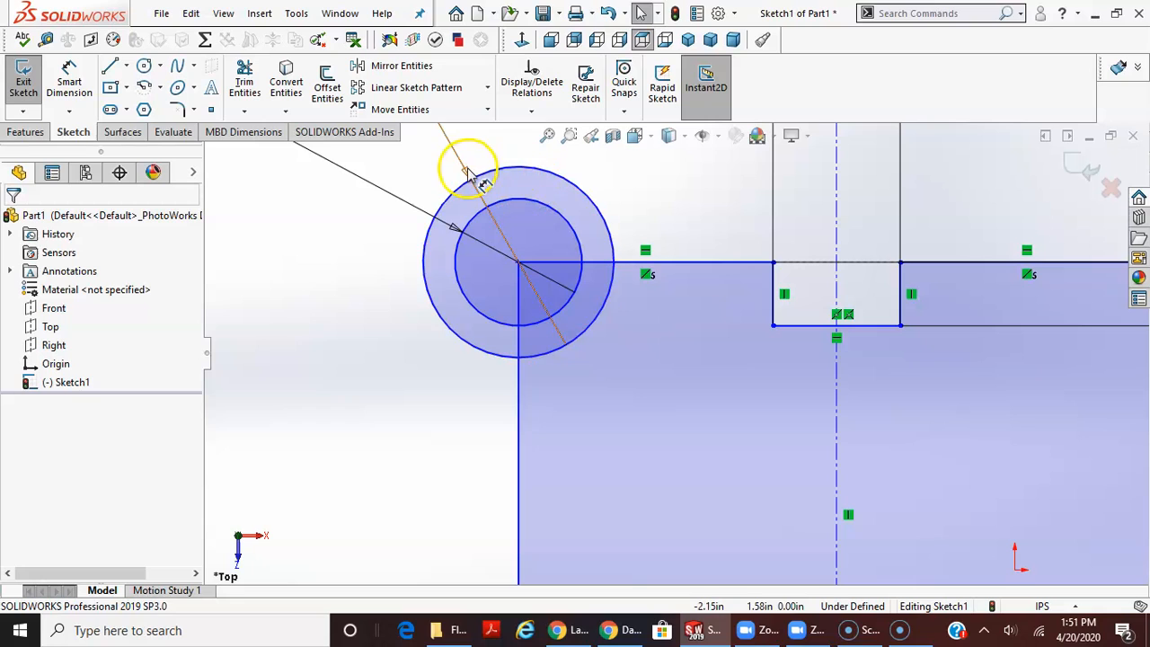
pyautogui.click(244, 81)
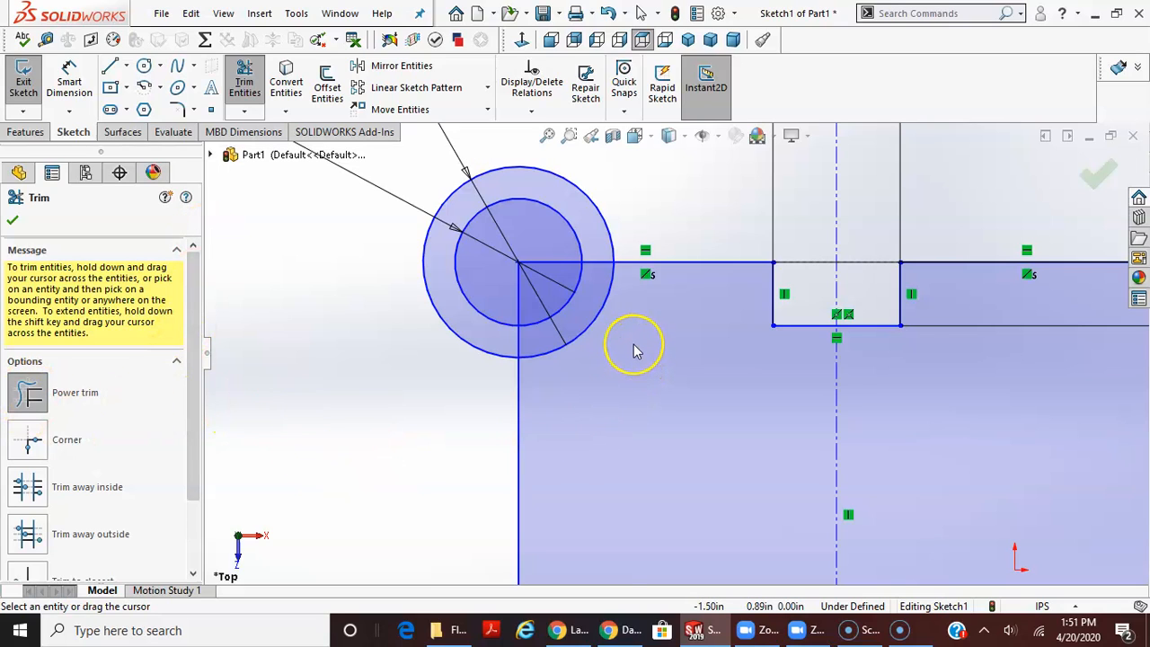
pyautogui.moveTo(633, 351); pyautogui.dragTo(617, 384)
pyautogui.moveTo(600, 390)
pyautogui.mouseDown()
pyautogui.moveTo(558, 377)
pyautogui.moveTo(522, 334)
pyautogui.moveTo(520, 350)
pyautogui.mouseUp()
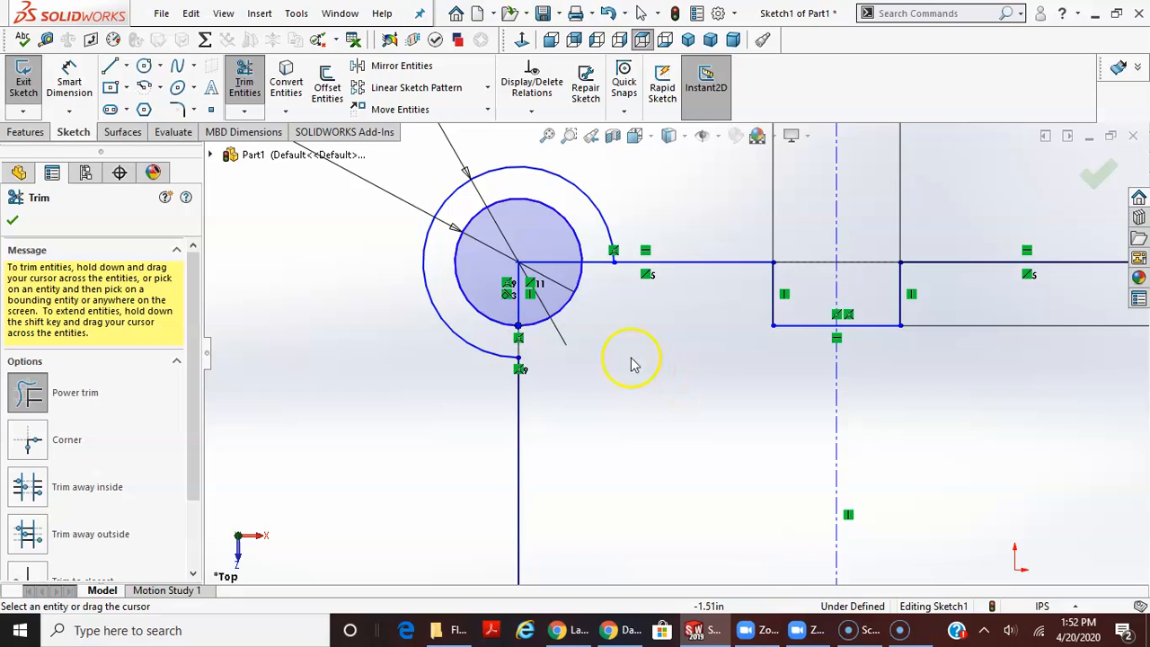
# - Trim away the remaining upper and left plate edge segments inside the outer corner circle, leaving the inner circle whole
pyautogui.moveTo(594, 274)
pyautogui.mouseDown()
pyautogui.moveTo(595, 257)
pyautogui.moveTo(666, 309)
pyautogui.mouseUp()
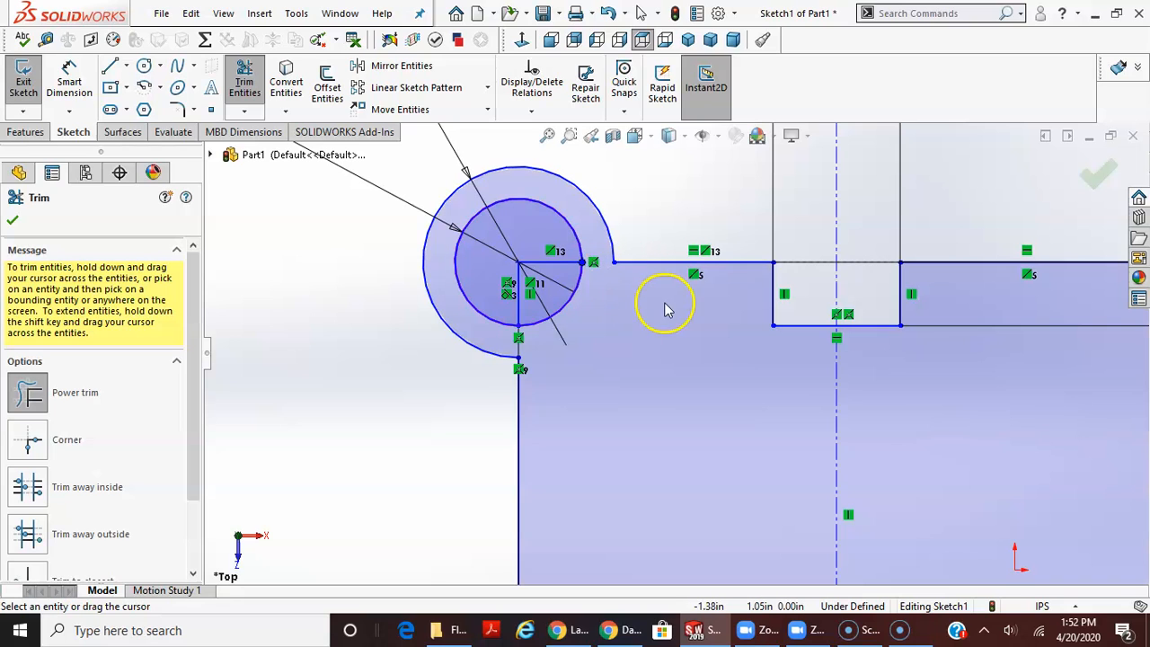
pyautogui.moveTo(601, 290)
pyautogui.mouseDown()
pyautogui.moveTo(513, 231)
pyautogui.moveTo(535, 248)
pyautogui.mouseUp()
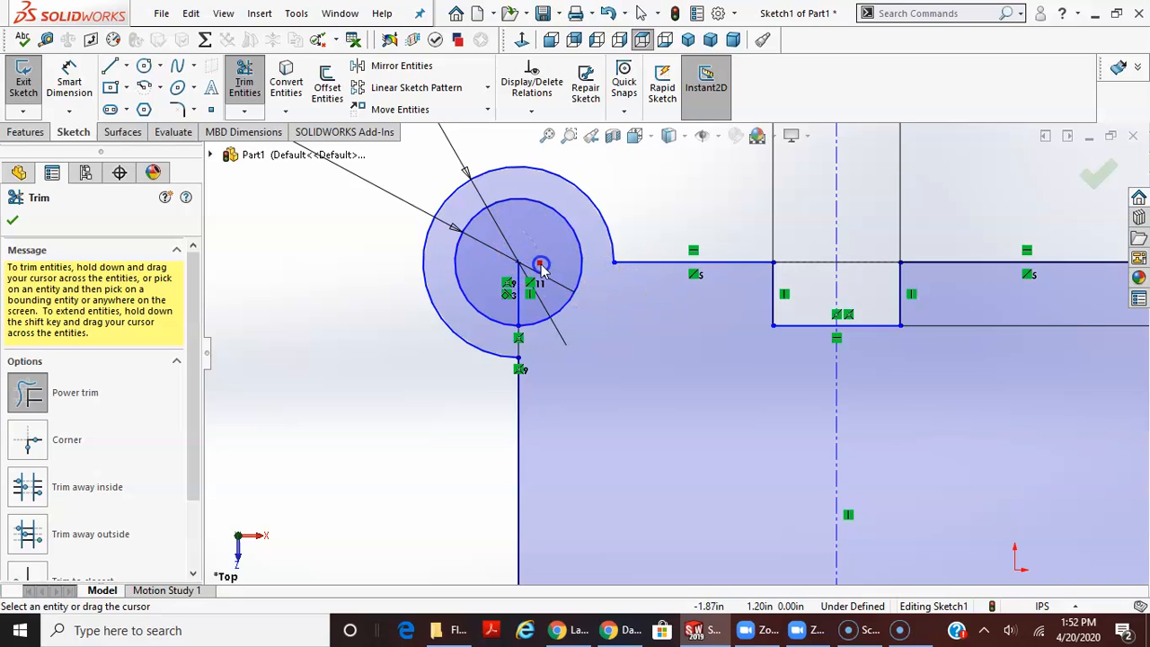
pyautogui.click(503, 283)
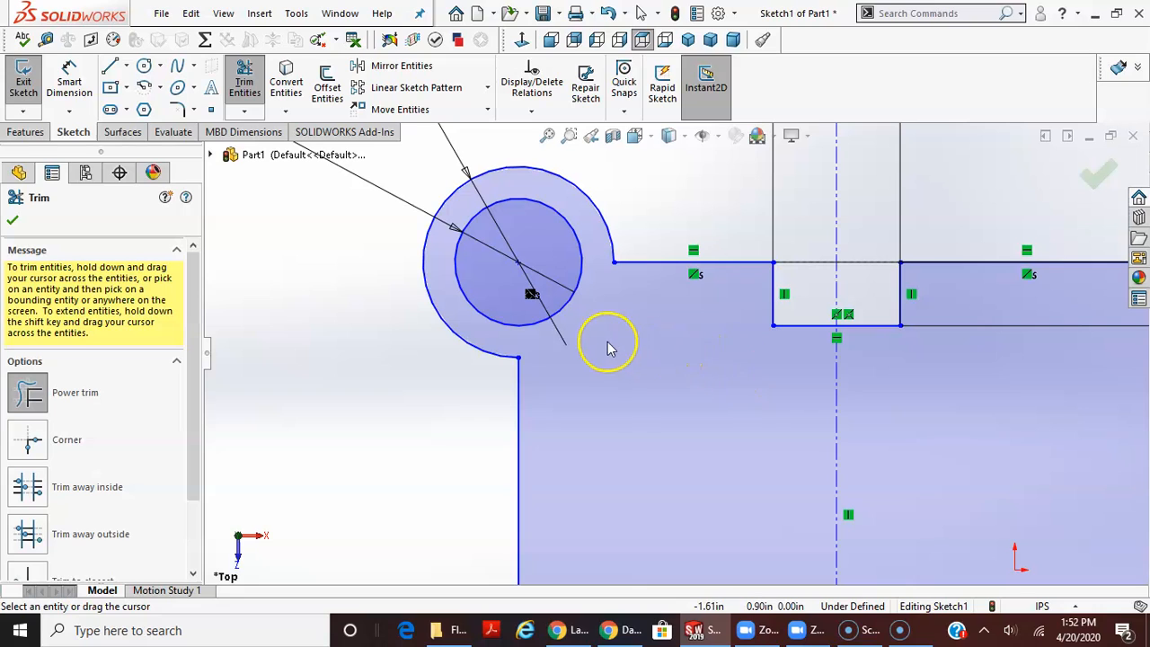
pyautogui.press('Escape')
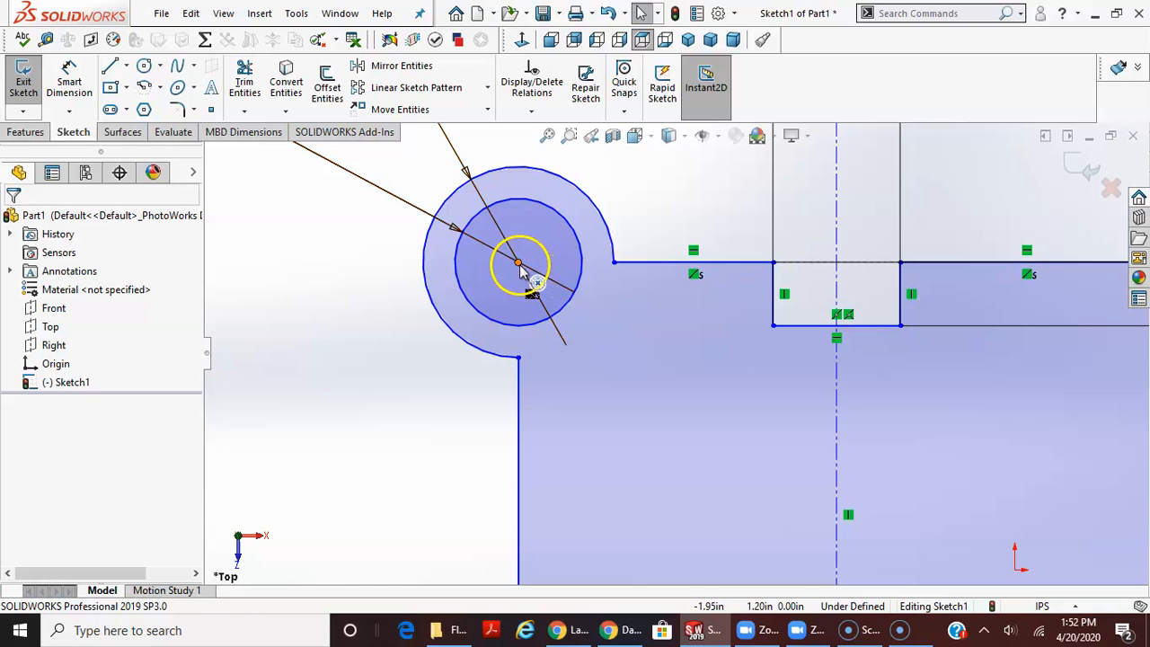
# - Shift the circles' center point slightly, then add a Vertical relation to the plate's left edge
pyautogui.moveTo(518, 266); pyautogui.dragTo(537, 241)
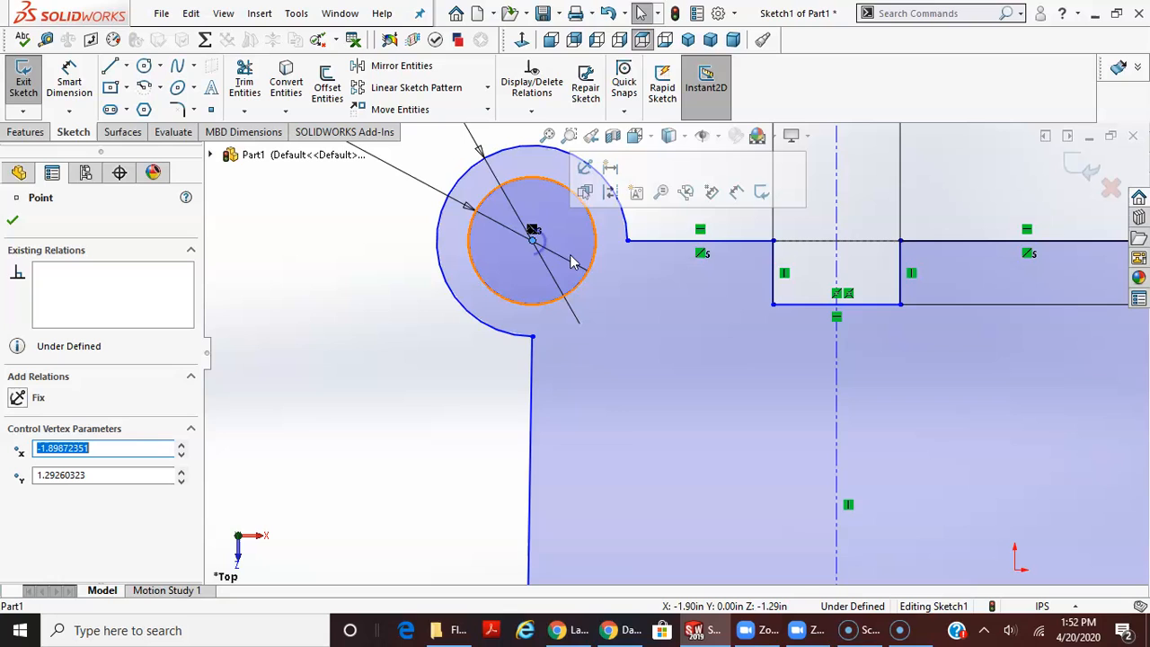
pyautogui.click(647, 241)
pyautogui.click(543, 427)
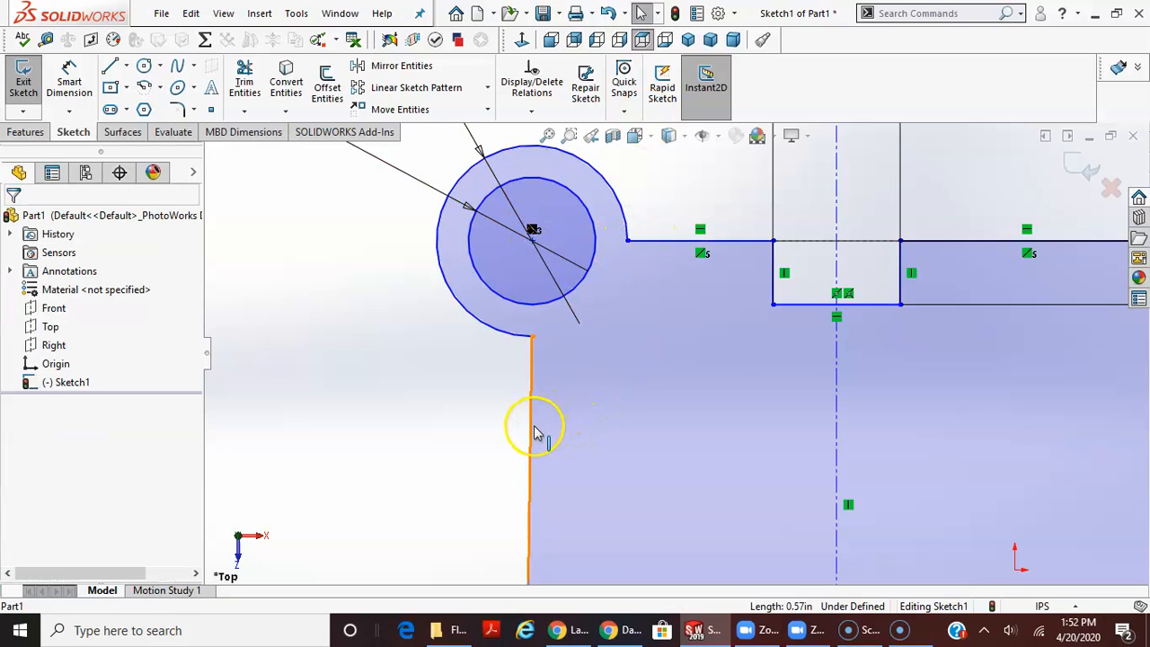
pyautogui.click(534, 431)
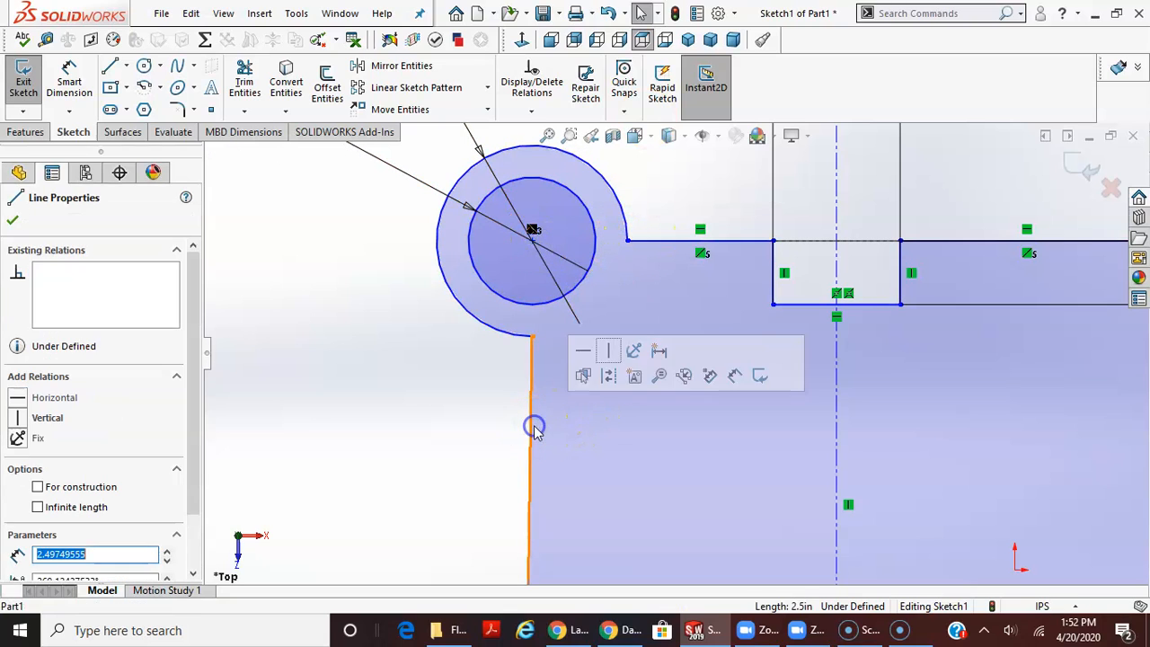
pyautogui.click(608, 351)
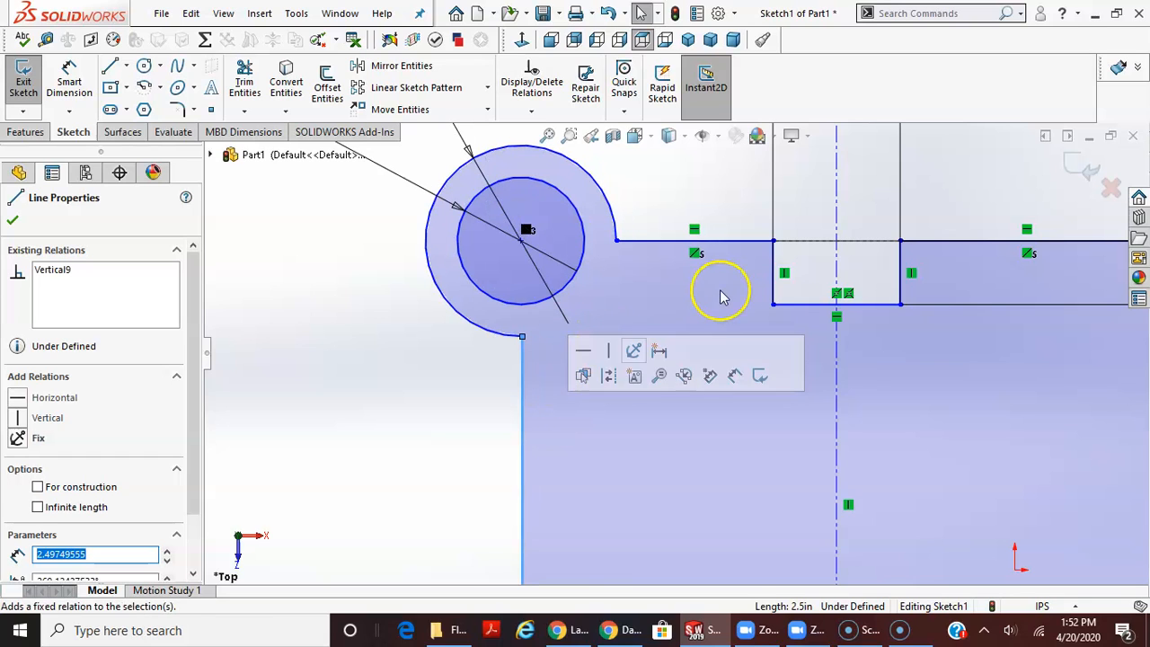
pyautogui.click(722, 292)
# - Move the corner circles' center point around to test how the plate profile follows it
pyautogui.moveTo(556, 258)
pyautogui.mouseDown()
pyautogui.moveTo(585, 268)
pyautogui.moveTo(513, 216)
pyautogui.moveTo(436, 258)
pyautogui.moveTo(497, 208)
pyautogui.moveTo(542, 237)
pyautogui.moveTo(473, 223)
pyautogui.moveTo(585, 211)
pyautogui.moveTo(520, 209)
pyautogui.moveTo(501, 225)
pyautogui.moveTo(527, 231)
pyautogui.mouseUp()
pyautogui.scroll(5, 548, 296)
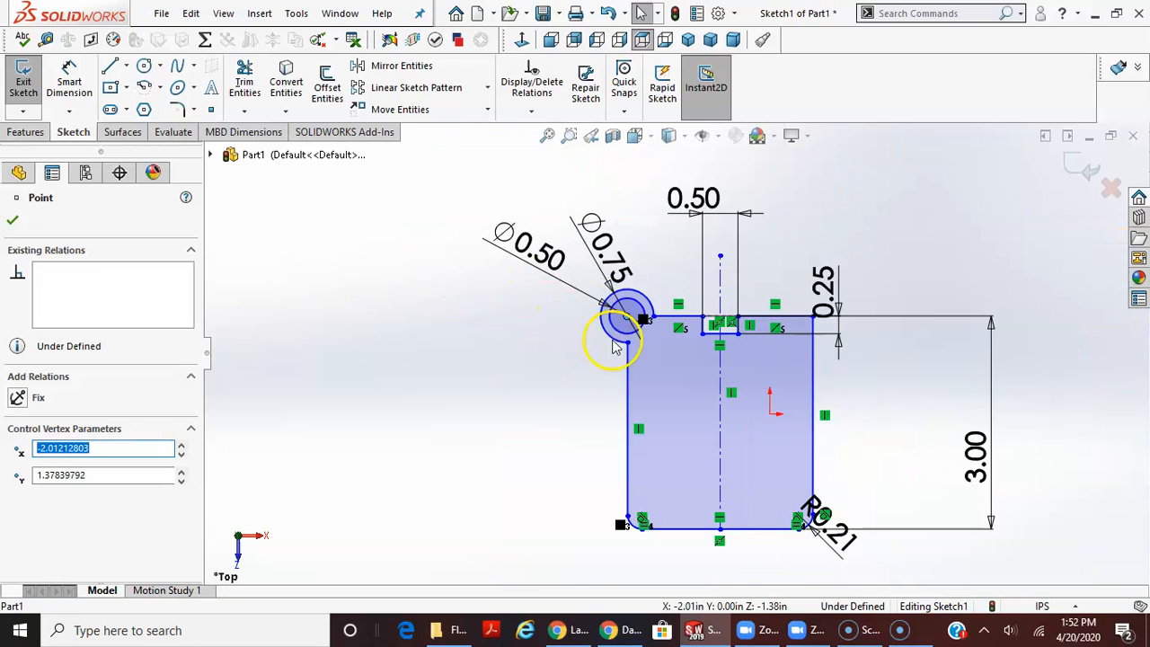
pyautogui.scroll(-1, 616, 347)
pyautogui.scroll(1, 652, 348)
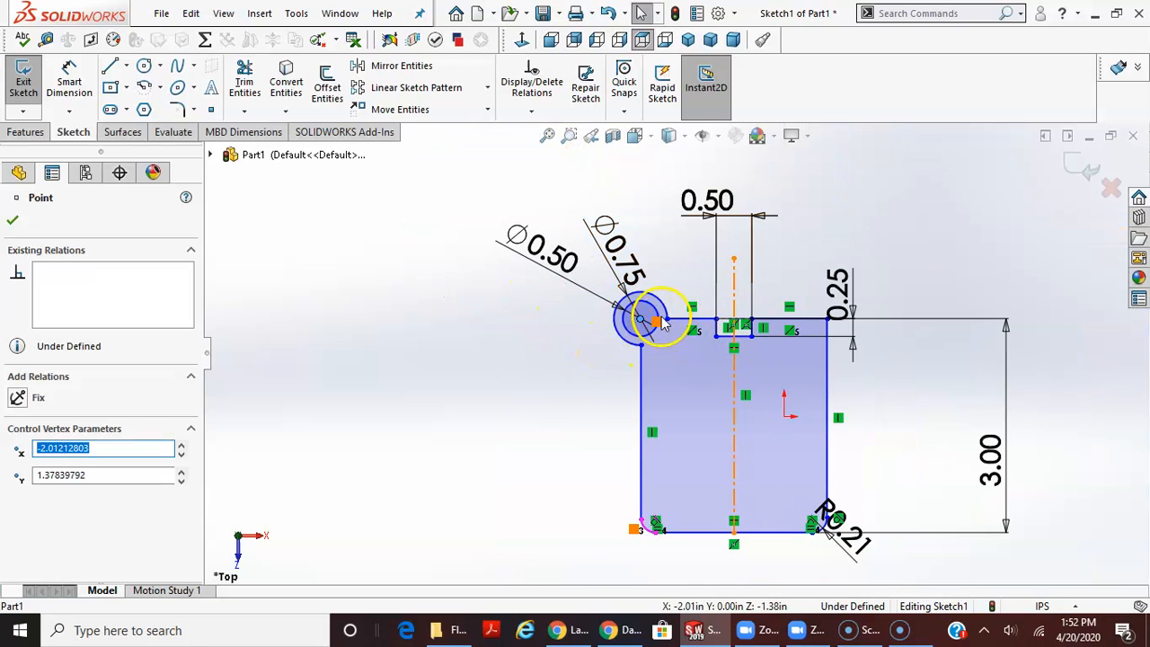
pyautogui.moveTo(662, 325)
pyautogui.mouseDown()
pyautogui.moveTo(660, 316)
pyautogui.moveTo(688, 313)
pyautogui.moveTo(602, 316)
pyautogui.moveTo(632, 318)
pyautogui.mouseUp()
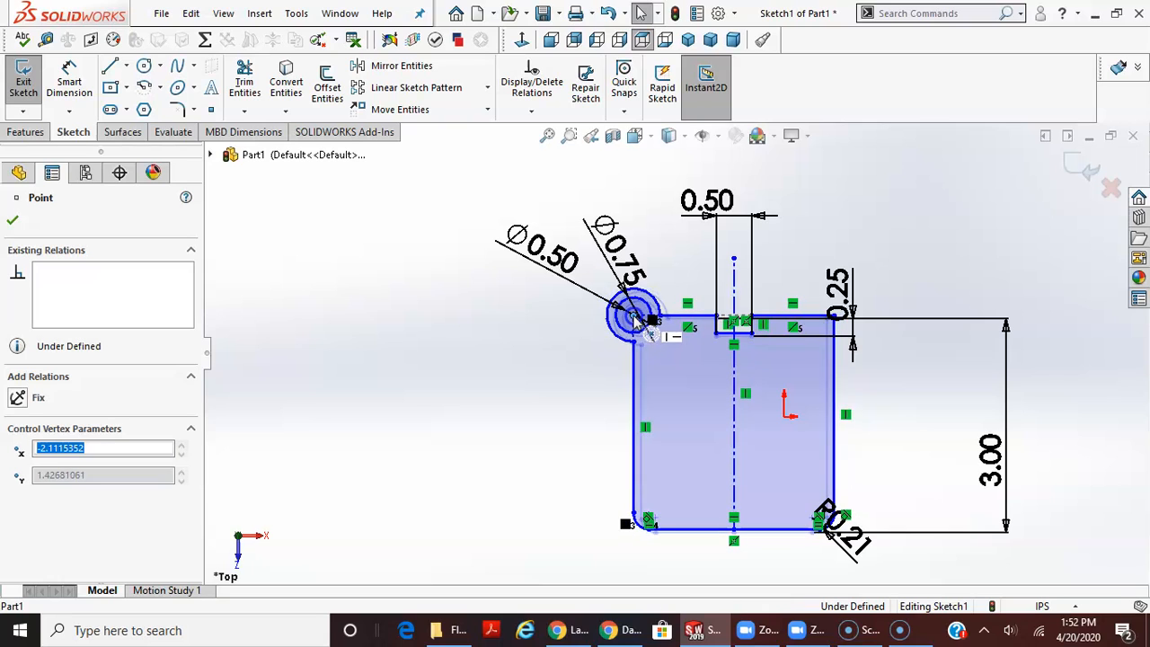
pyautogui.click(238, 196)
# - Dimension the plate's width between its left and right edges and set it to 2.5 in
pyautogui.click(69, 81)
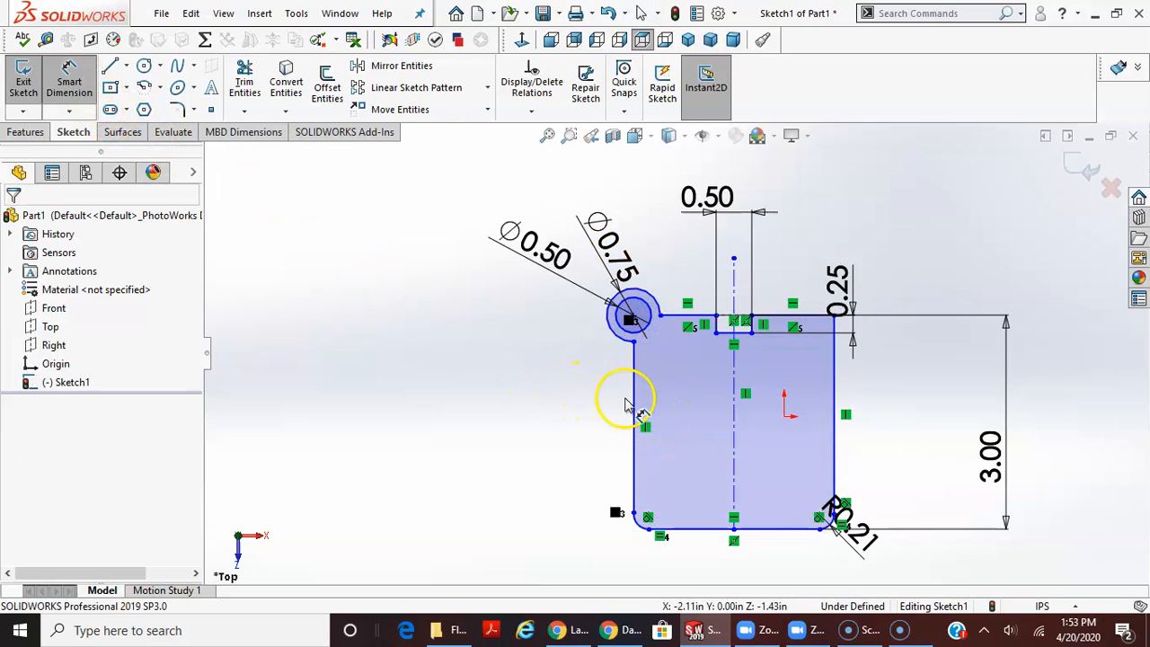
pyautogui.click(634, 404)
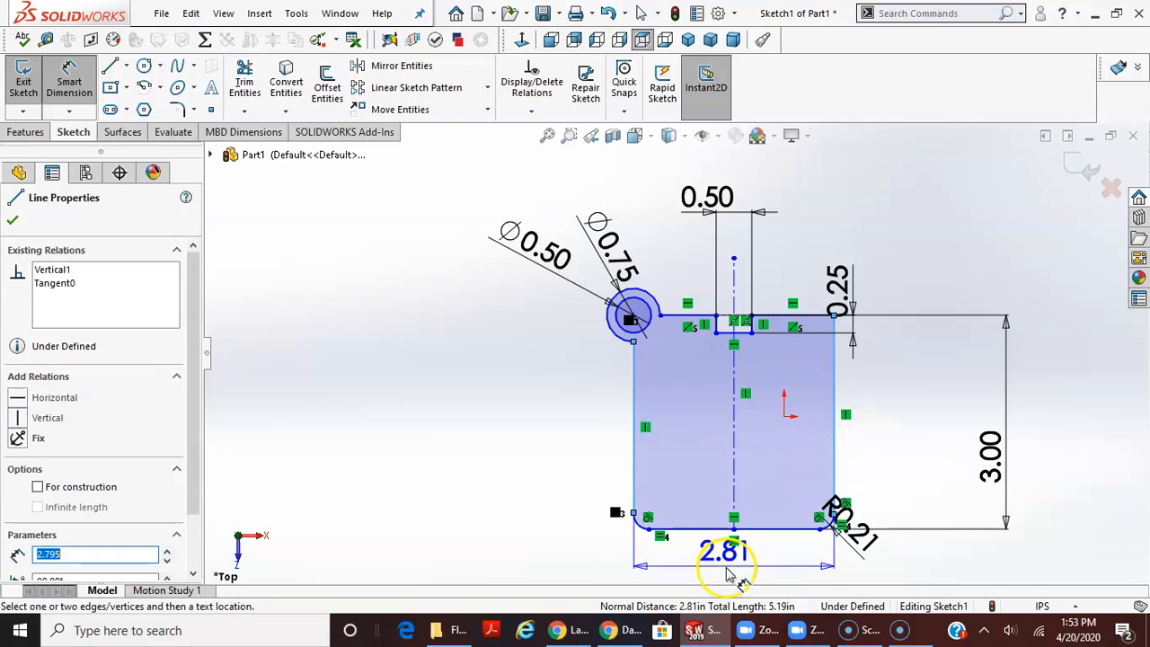
pyautogui.click(733, 573)
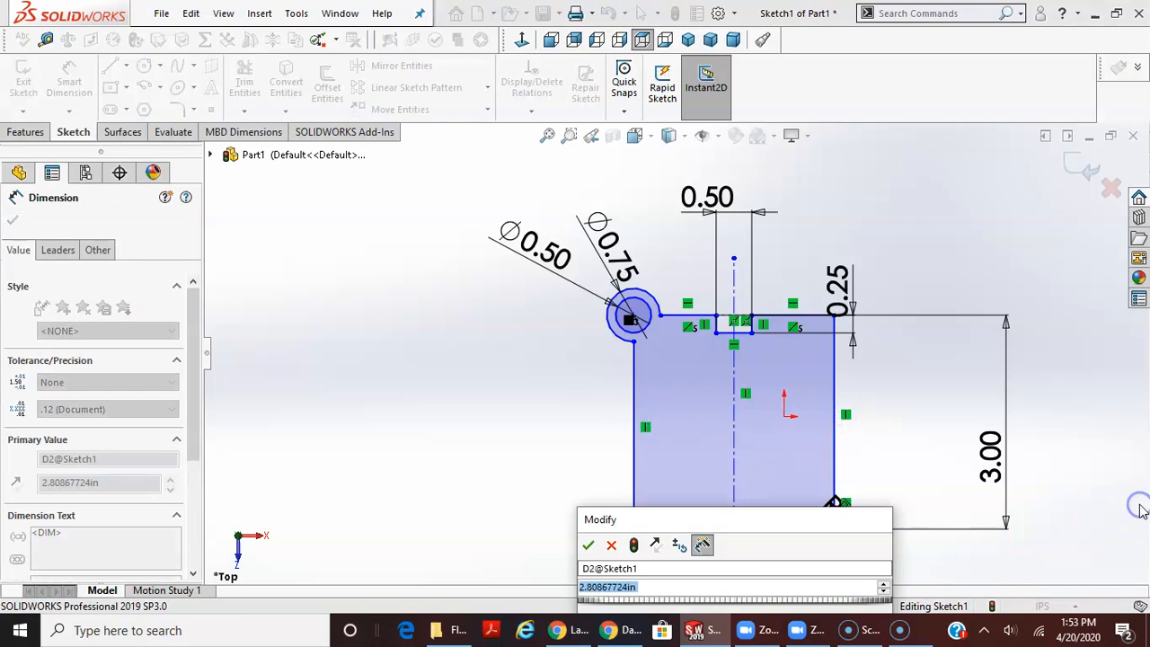
pyautogui.write('2.5')
pyautogui.press('Return')
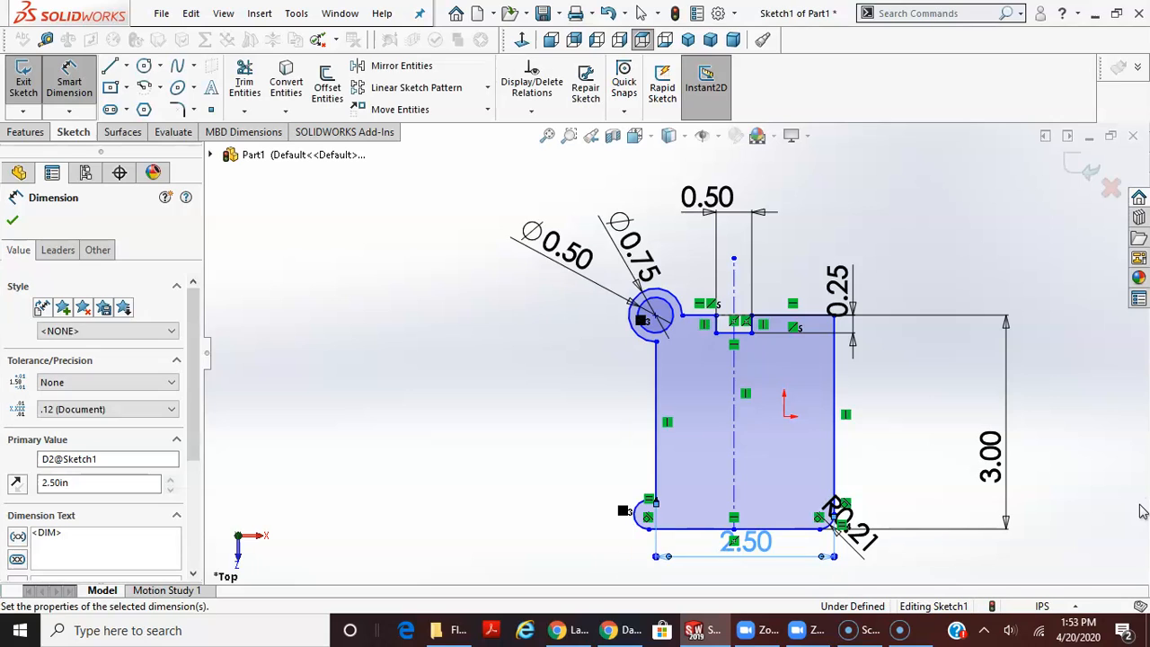
pyautogui.press('Escape')
# - Pull the lower-left arc's end inward and make the arc tangent to the plate's left edge
pyautogui.scroll(-4, 639, 508)
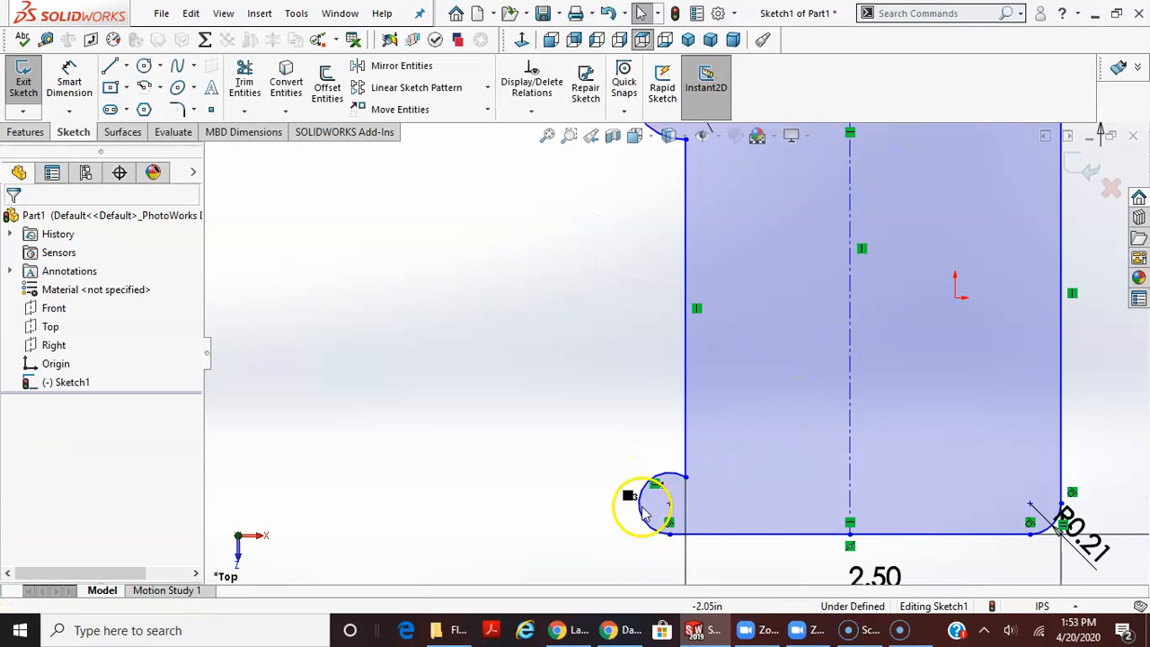
pyautogui.scroll(3, 693, 566)
pyautogui.scroll(-6, 688, 470)
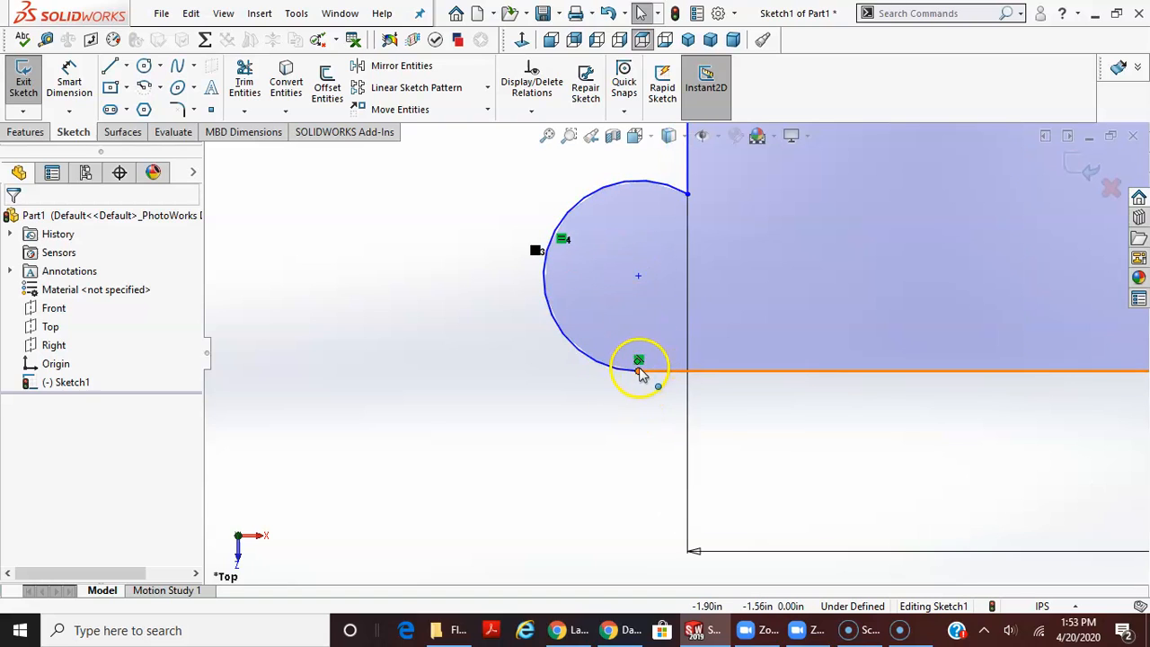
pyautogui.moveTo(636, 374); pyautogui.dragTo(753, 375)
pyautogui.click(610, 260)
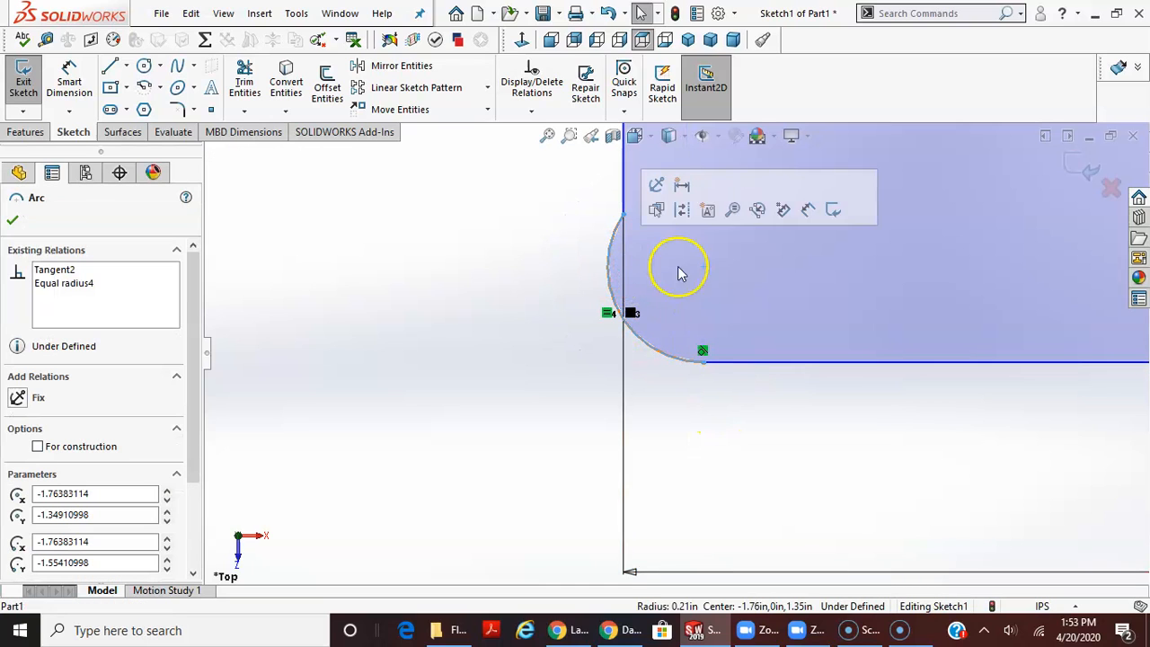
pyautogui.keyDown('ctrl'); pyautogui.click(623, 184); pyautogui.keyUp('ctrl')
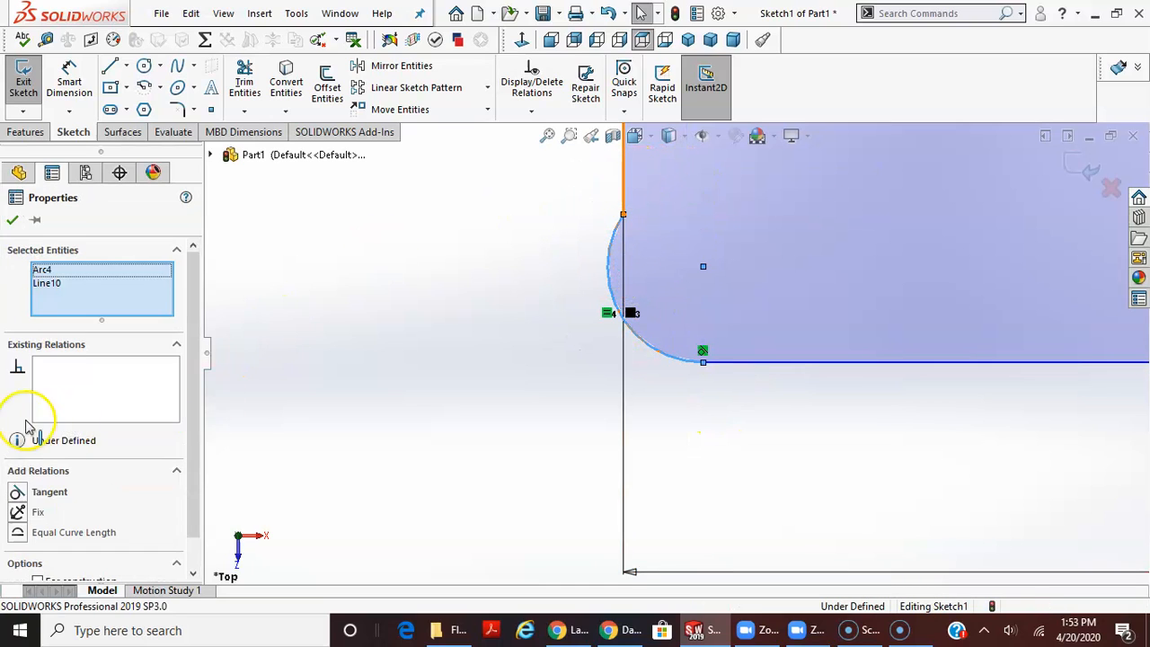
pyautogui.click(44, 492)
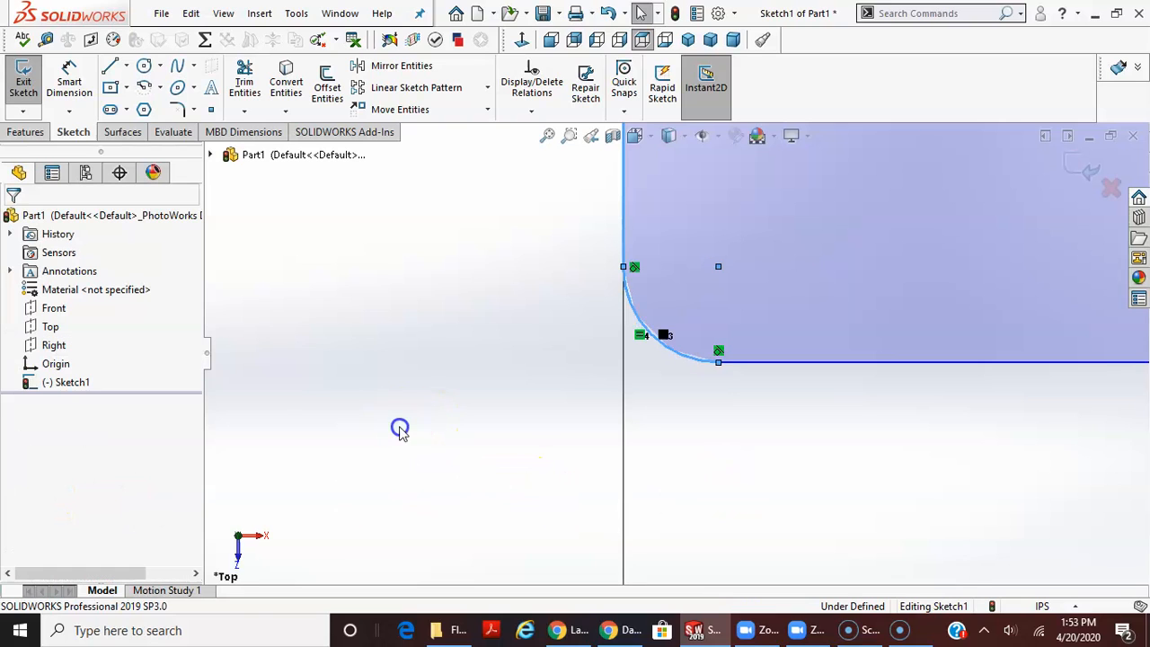
pyautogui.click(497, 536)
# - Examine both lower corner fillets and their tangent relations, and the overall profile
pyautogui.scroll(-2, 703, 398)
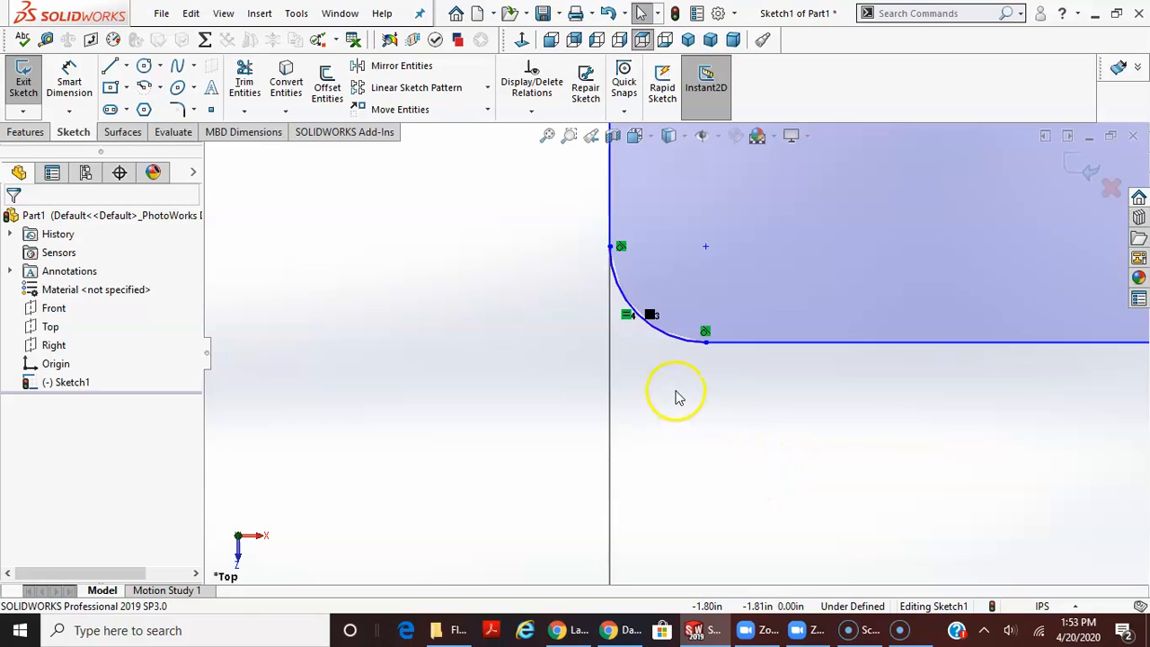
pyautogui.scroll(2, 682, 400)
pyautogui.scroll(-2, 822, 325)
pyautogui.scroll(5, 869, 352)
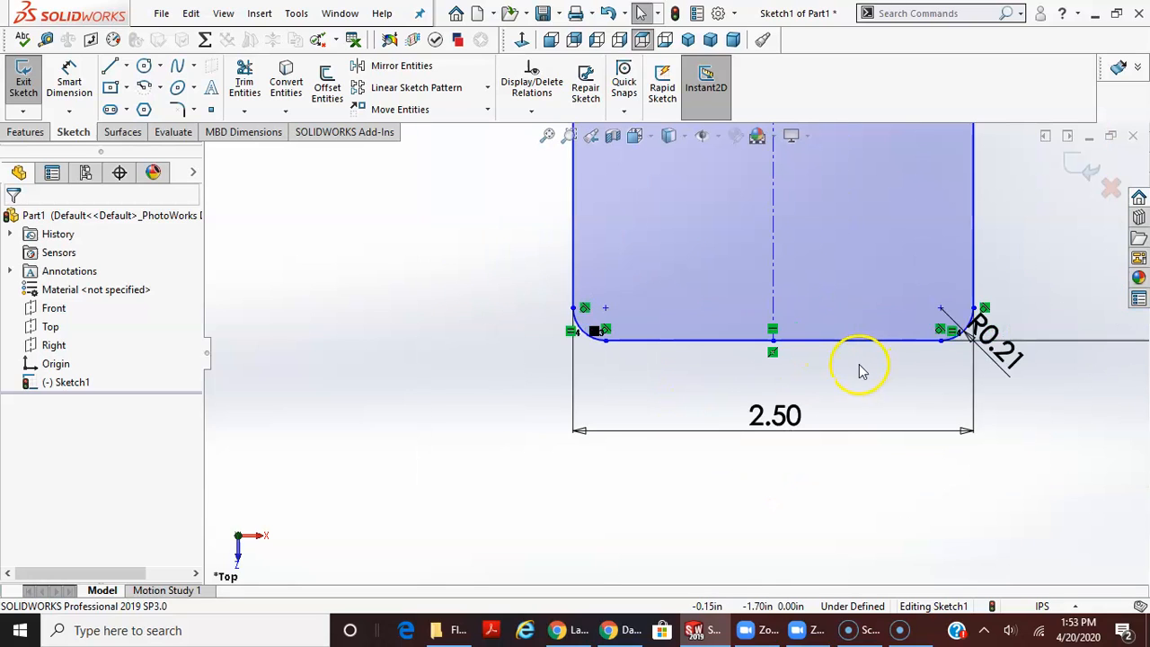
pyautogui.scroll(-3, 1032, 318)
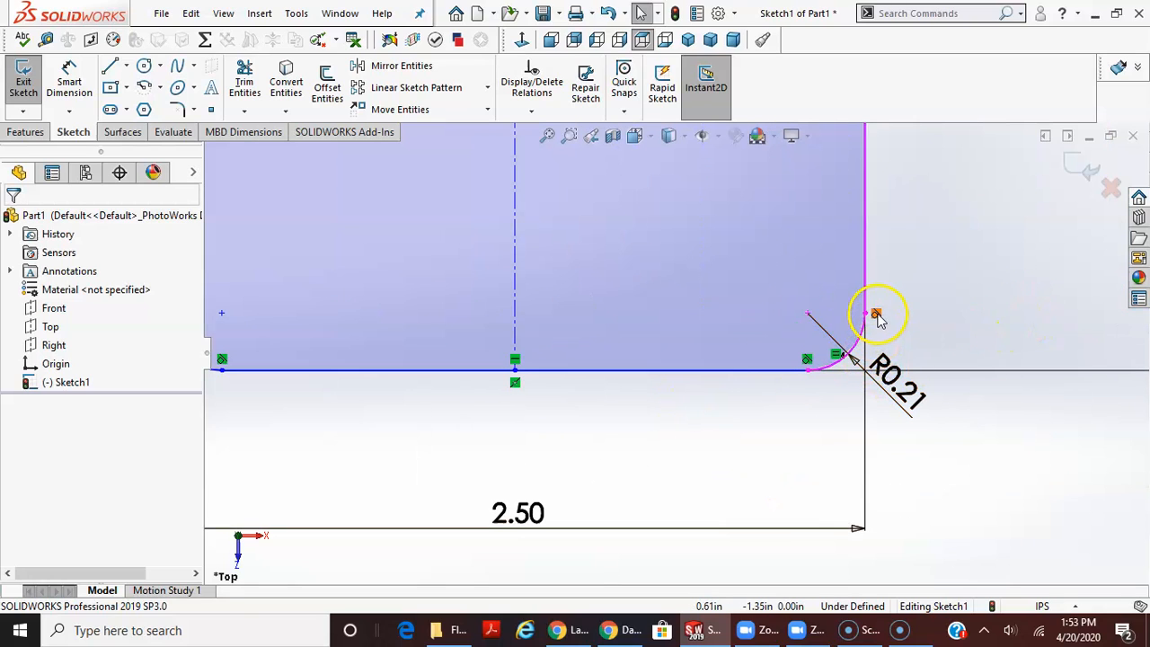
pyautogui.scroll(6, 853, 519)
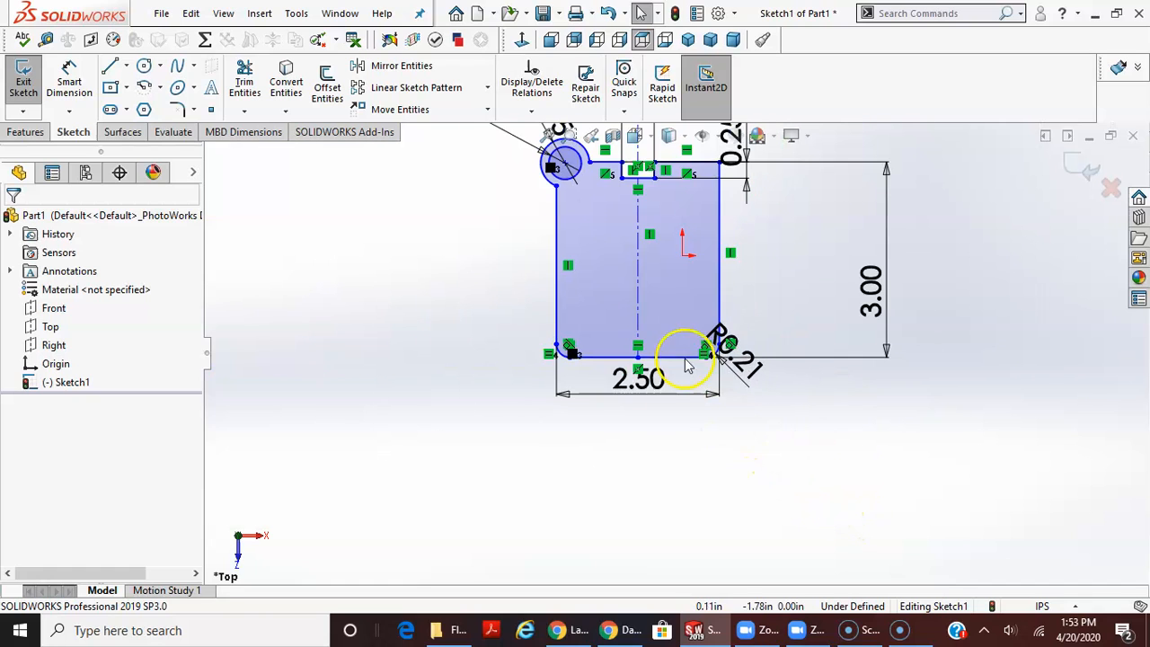
pyautogui.scroll(-2, 717, 191)
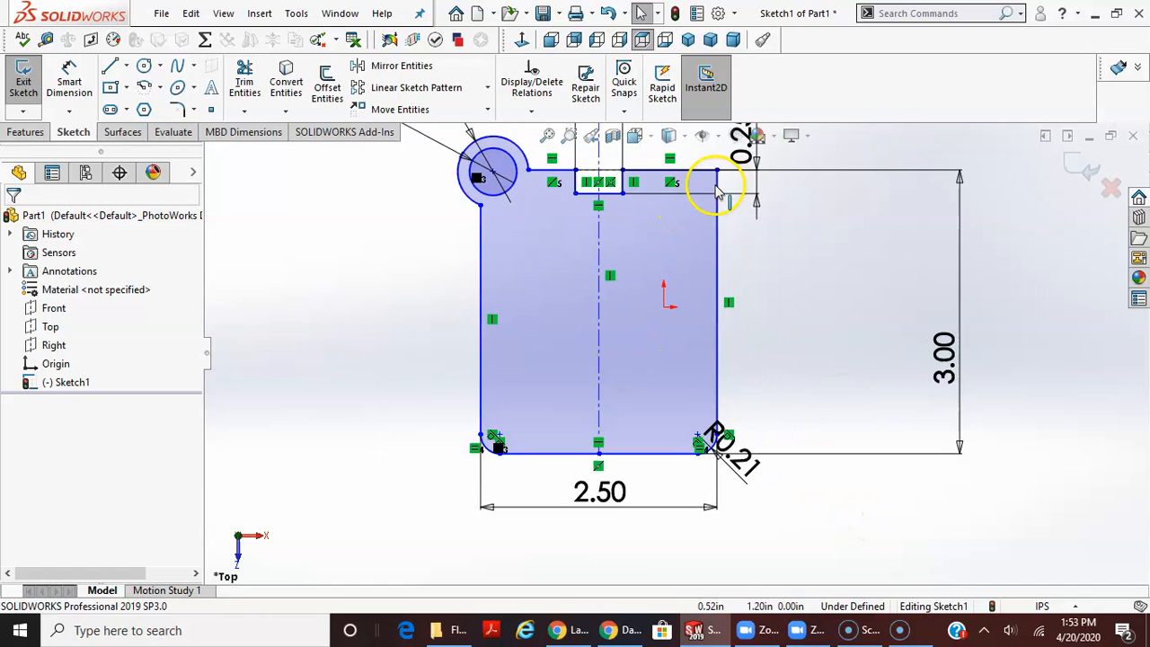
# - Reposition the notch and circle diameter dimensions clear of the profile so they are readable
pyautogui.click(548, 134)
pyautogui.moveTo(618, 165); pyautogui.dragTo(789, 341)
pyautogui.moveTo(440, 232); pyautogui.dragTo(508, 368)
pyautogui.moveTo(508, 226)
pyautogui.mouseDown()
pyautogui.moveTo(503, 256)
pyautogui.moveTo(449, 292)
pyautogui.moveTo(471, 298)
pyautogui.mouseUp()
pyautogui.click(547, 136)
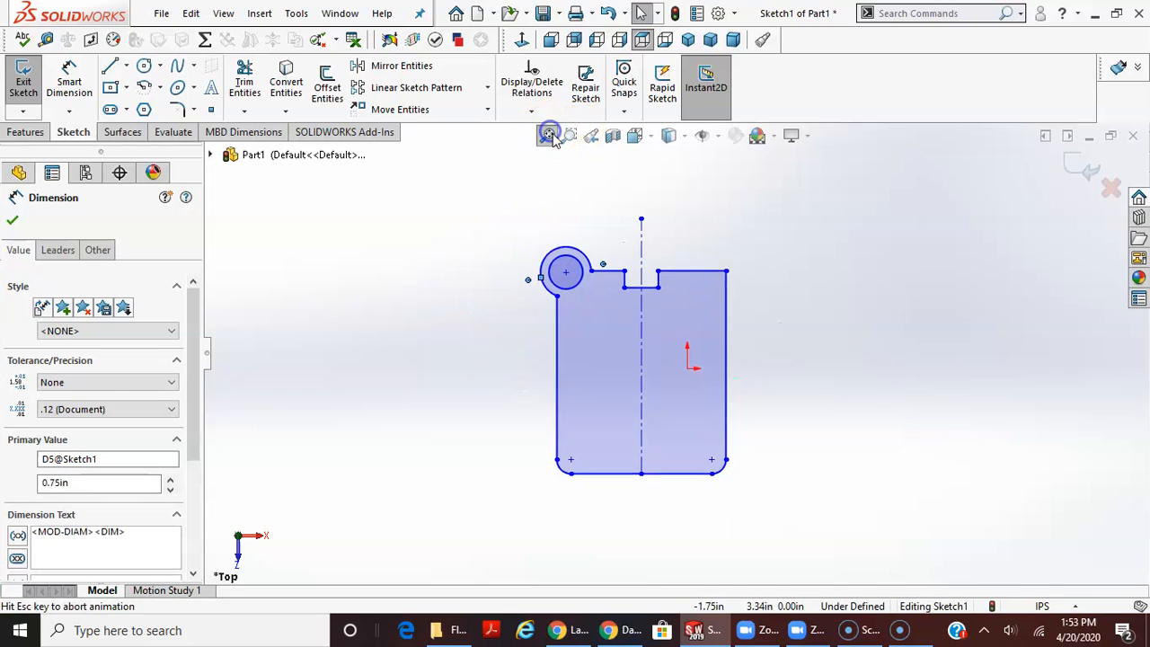
pyautogui.scroll(-2, 691, 325)
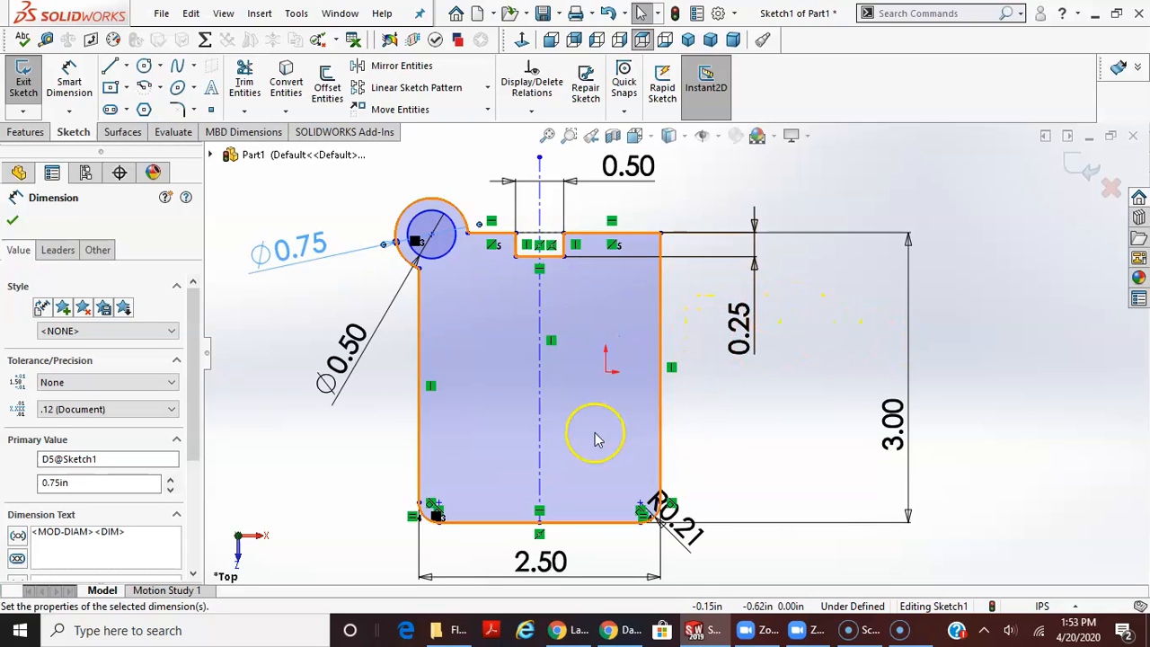
pyautogui.press('Escape')
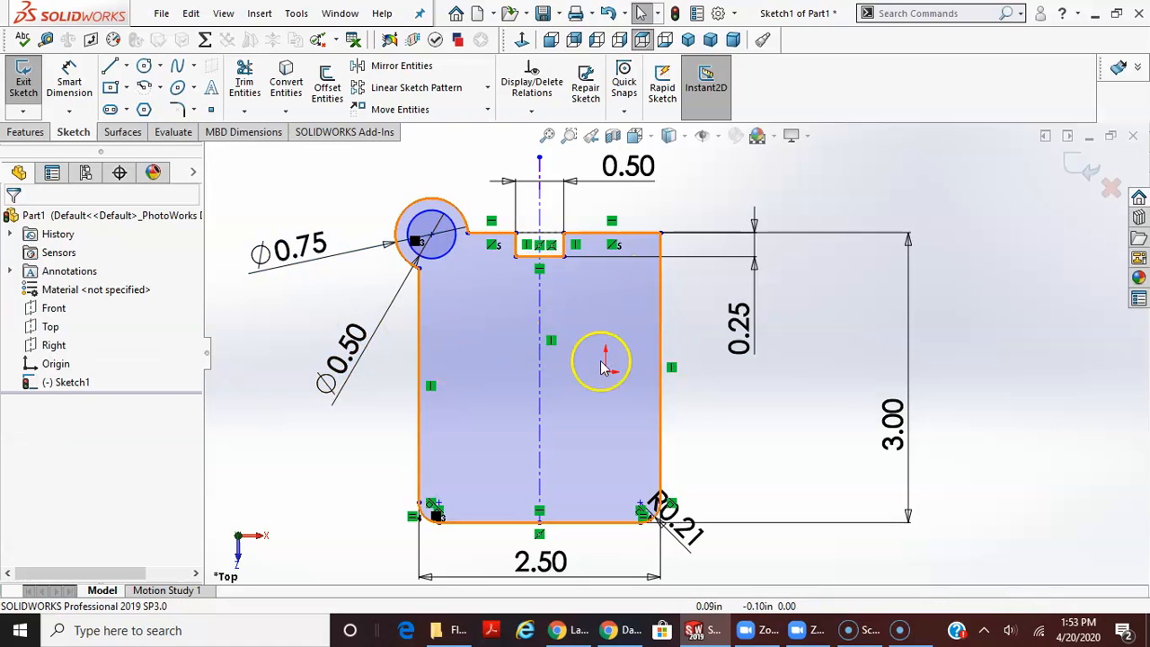
# - Add a coincident relation between the midpoint of the plate's right edge and the origin
pyautogui.click(662, 372)
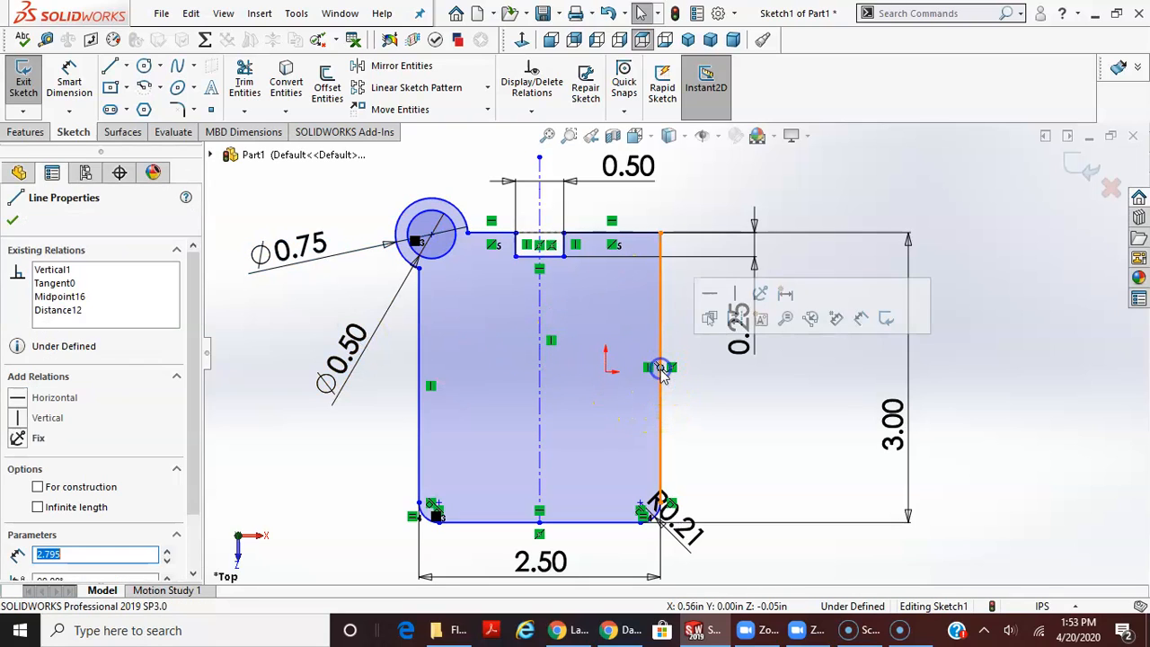
pyautogui.click(608, 374)
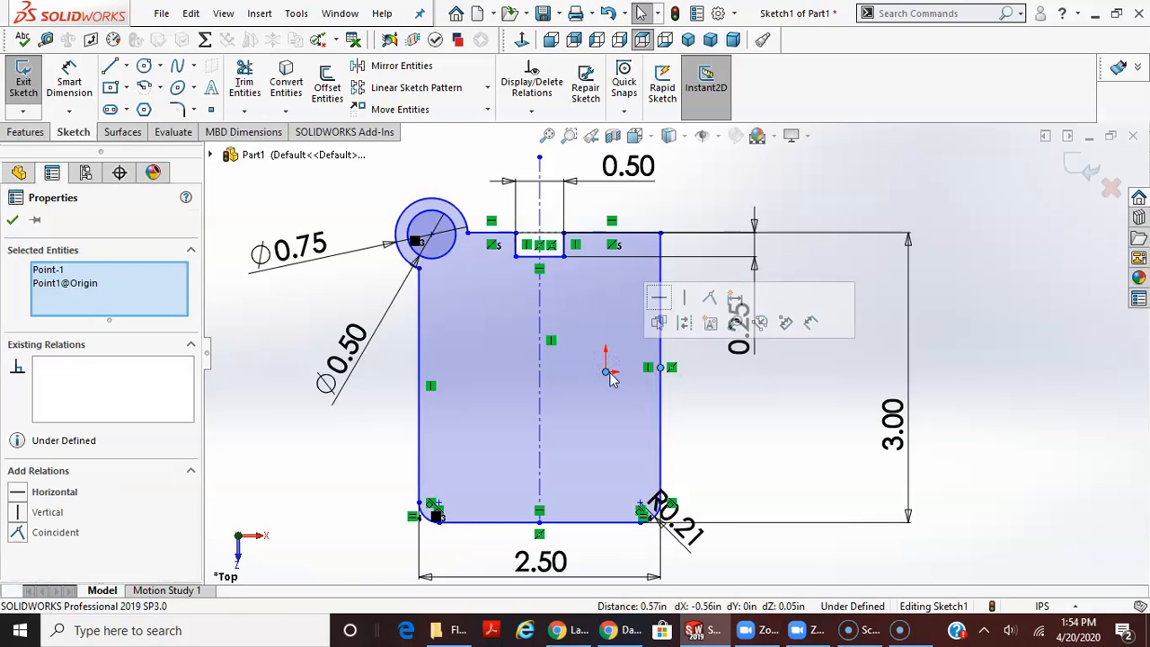
pyautogui.click(54, 532)
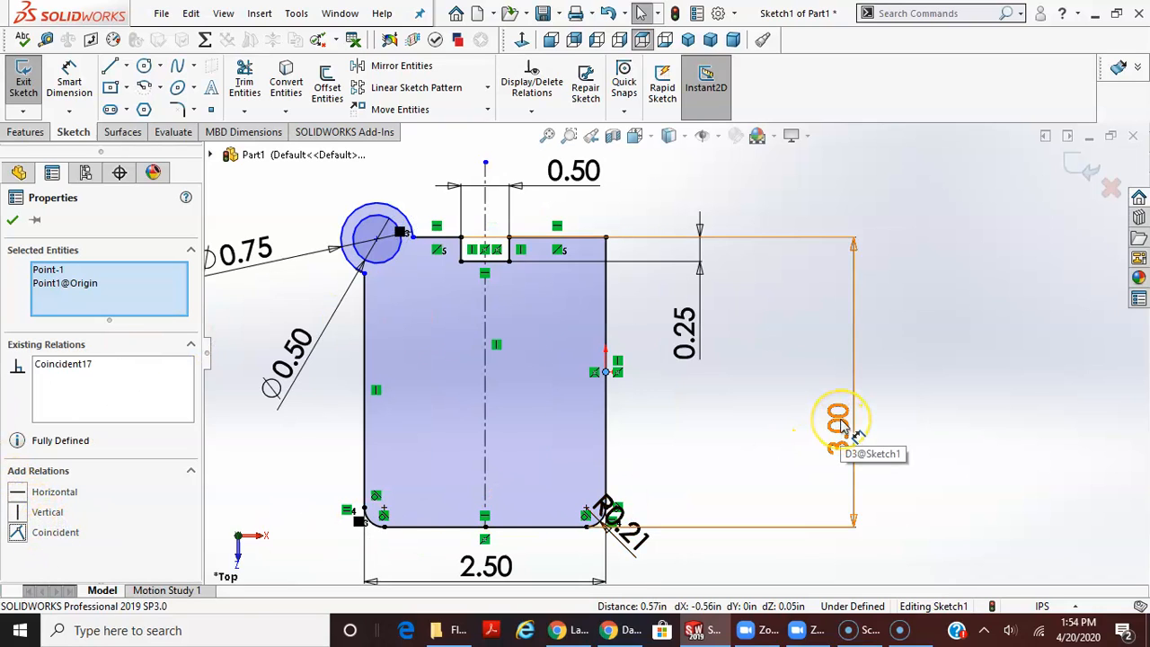
pyautogui.press('Escape')
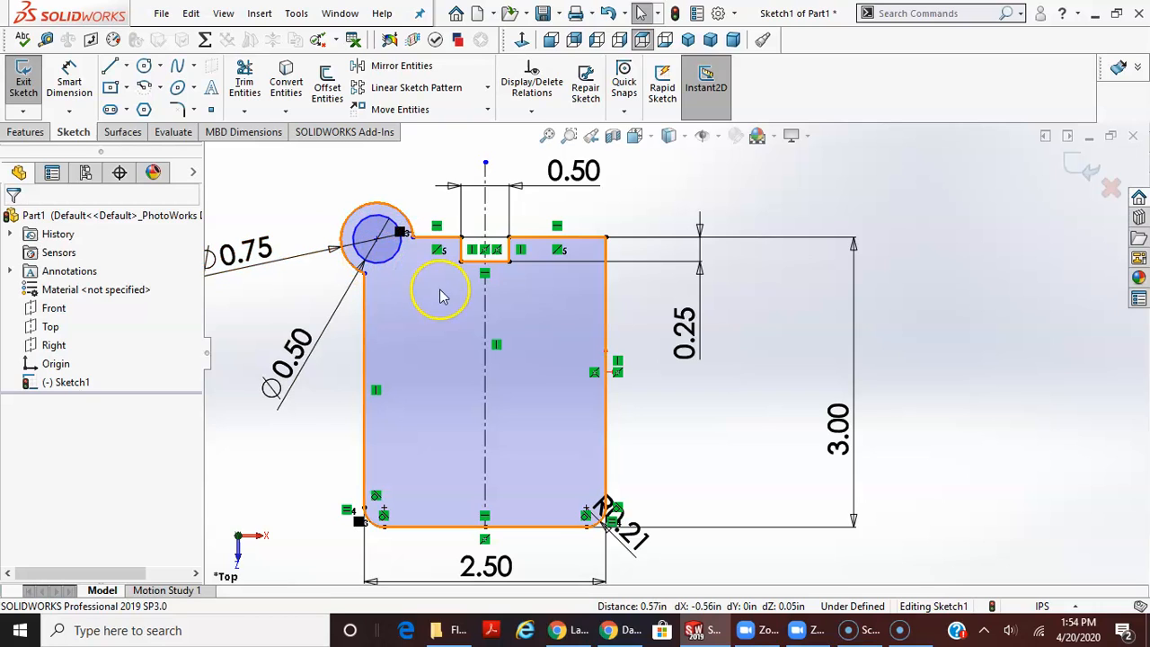
# - Make the corner lug's circle centre coincident with the plate's left edge
pyautogui.scroll(-2, 358, 244)
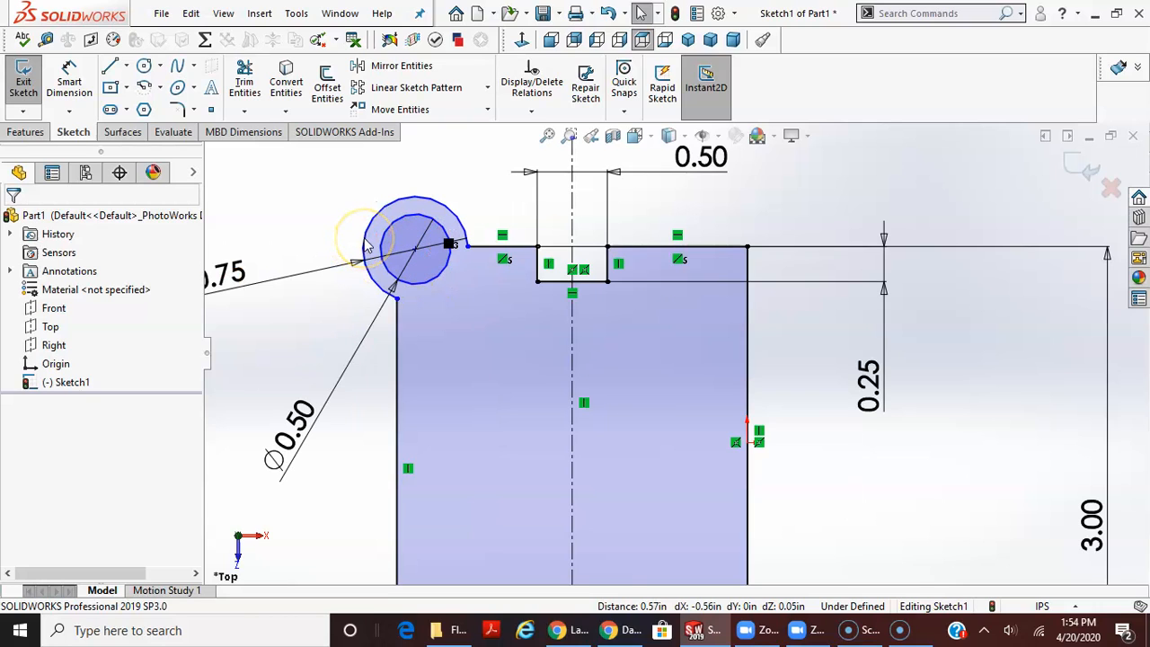
pyautogui.click(415, 249)
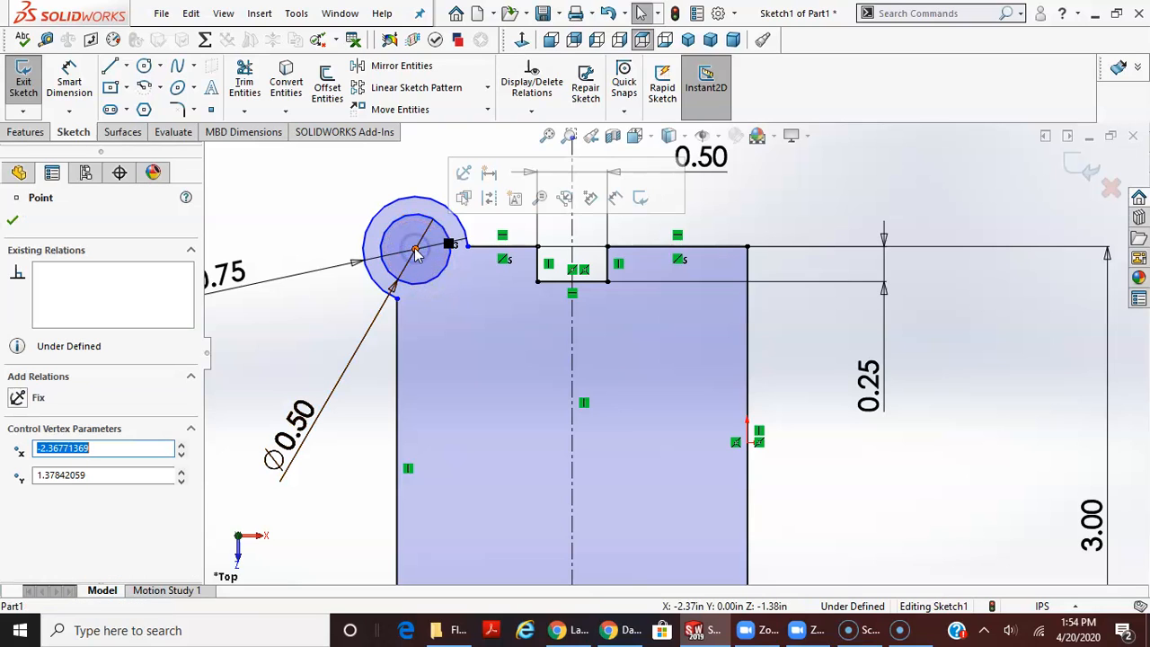
pyautogui.keyDown('ctrl'); pyautogui.click(398, 325); pyautogui.keyUp('ctrl')
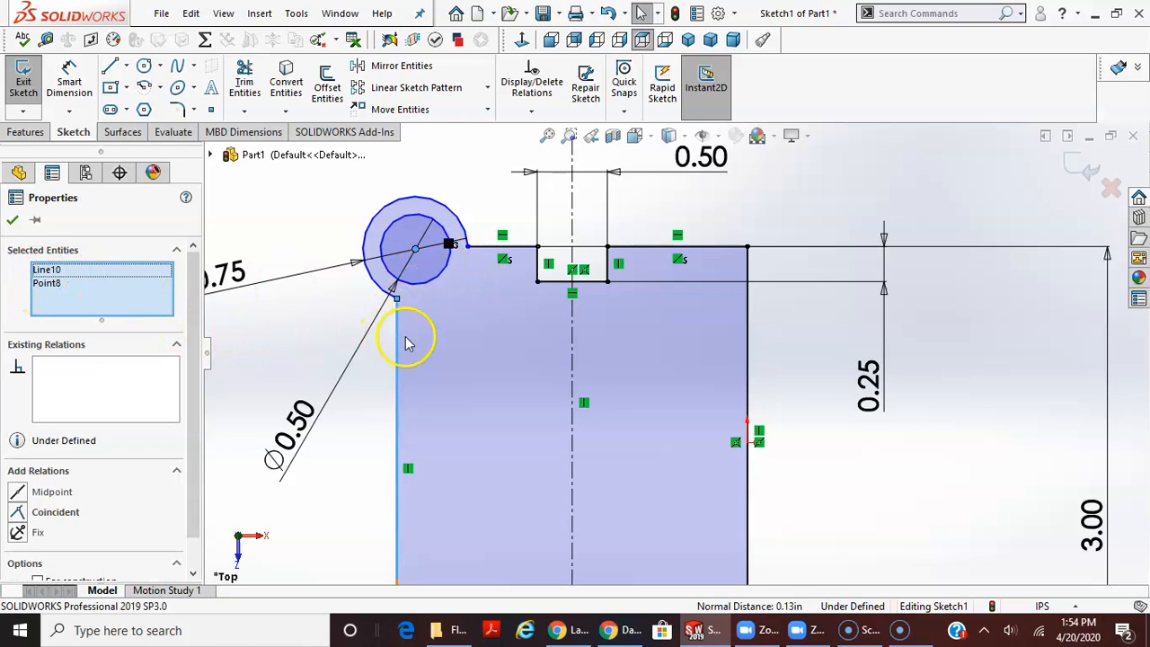
pyautogui.click(72, 513)
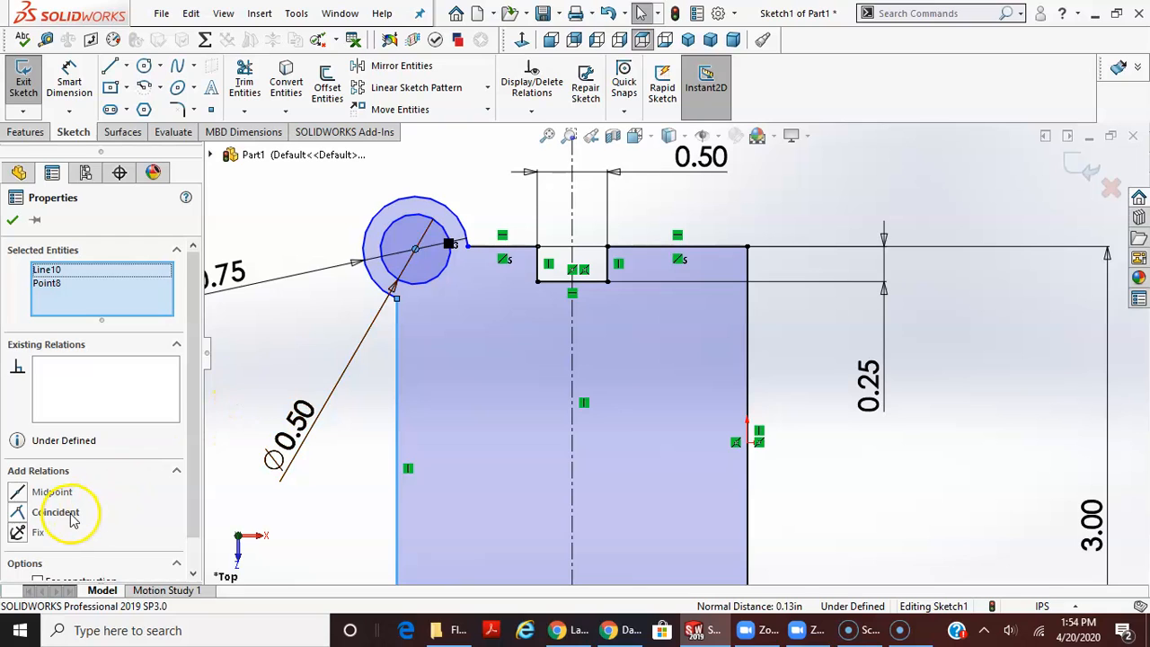
pyautogui.click(479, 337)
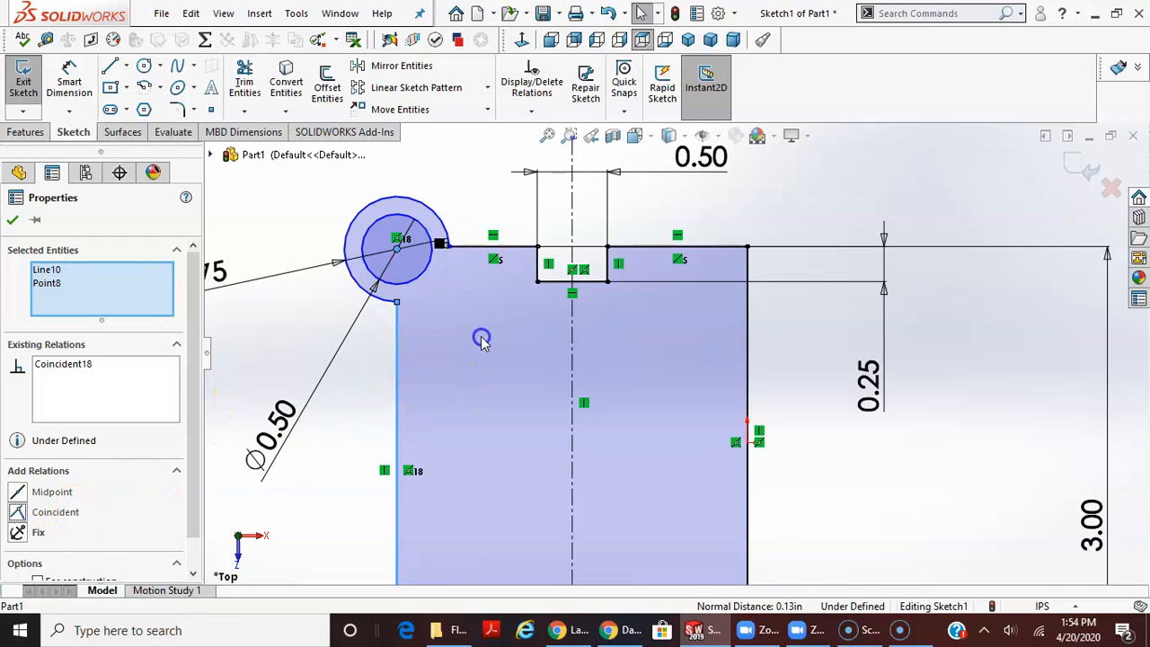
pyautogui.press('Escape')
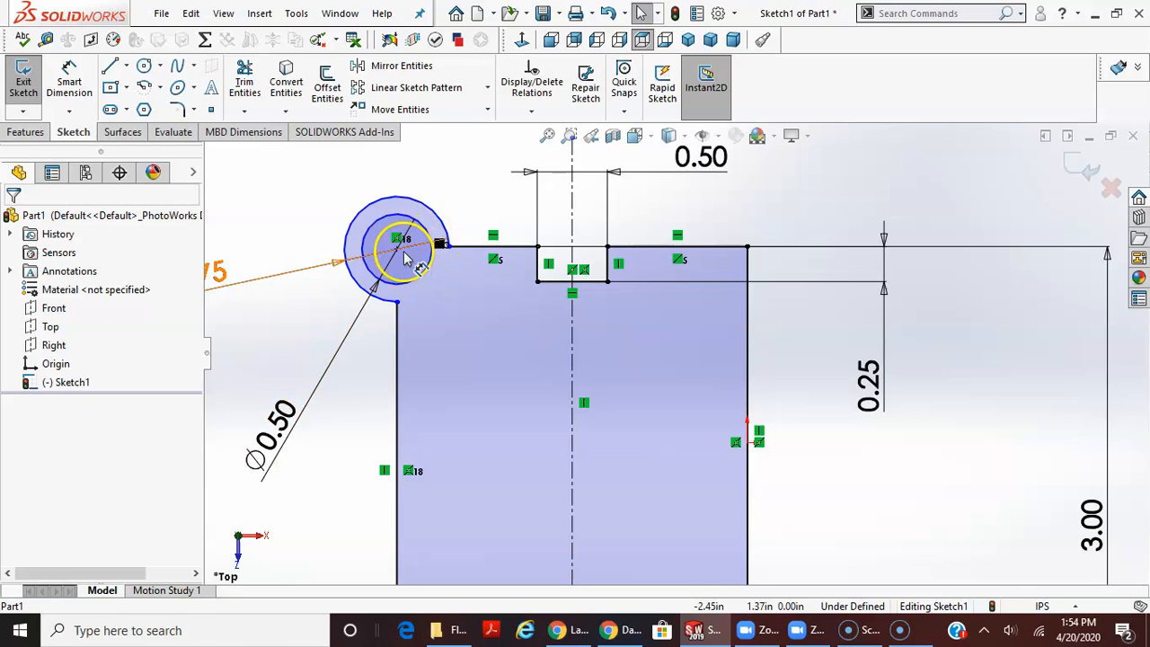
# - Move the lug's circle centre slightly down the plate's left edge to test its remaining freedom
pyautogui.click(397, 241)
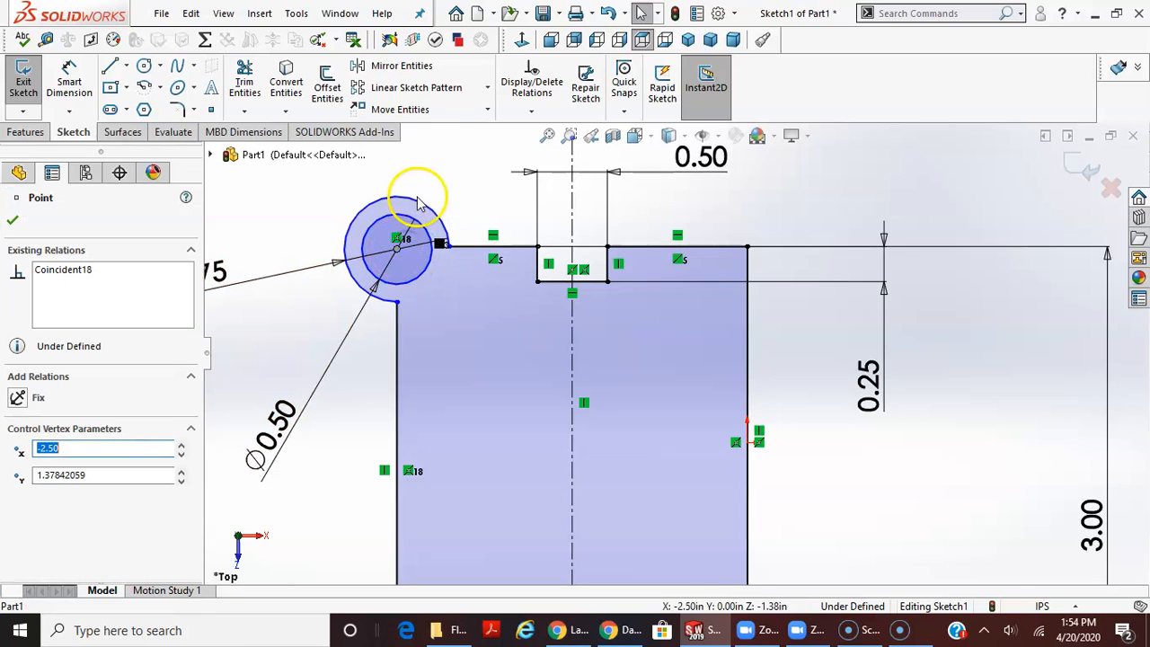
pyautogui.moveTo(399, 247)
pyautogui.mouseDown()
pyautogui.moveTo(395, 225)
pyautogui.moveTo(402, 283)
pyautogui.mouseUp()
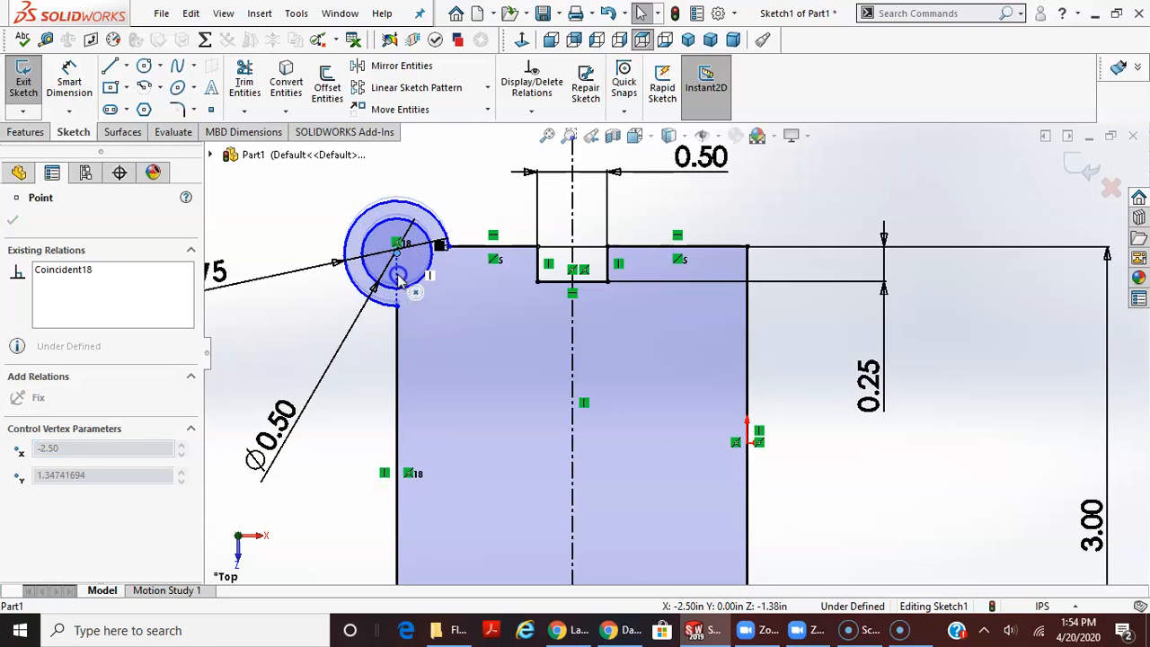
pyautogui.click(460, 308)
pyautogui.click(464, 325)
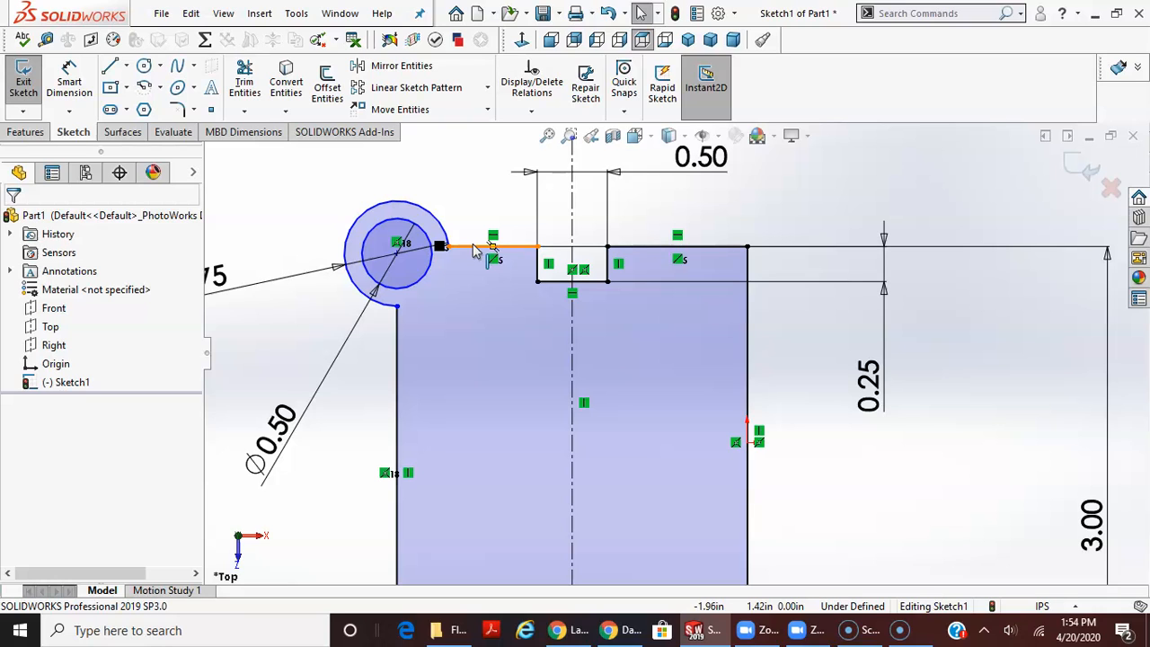
# - Make the lug's circle centre coincident with the plate's top edge beside the notch
pyautogui.click(397, 251)
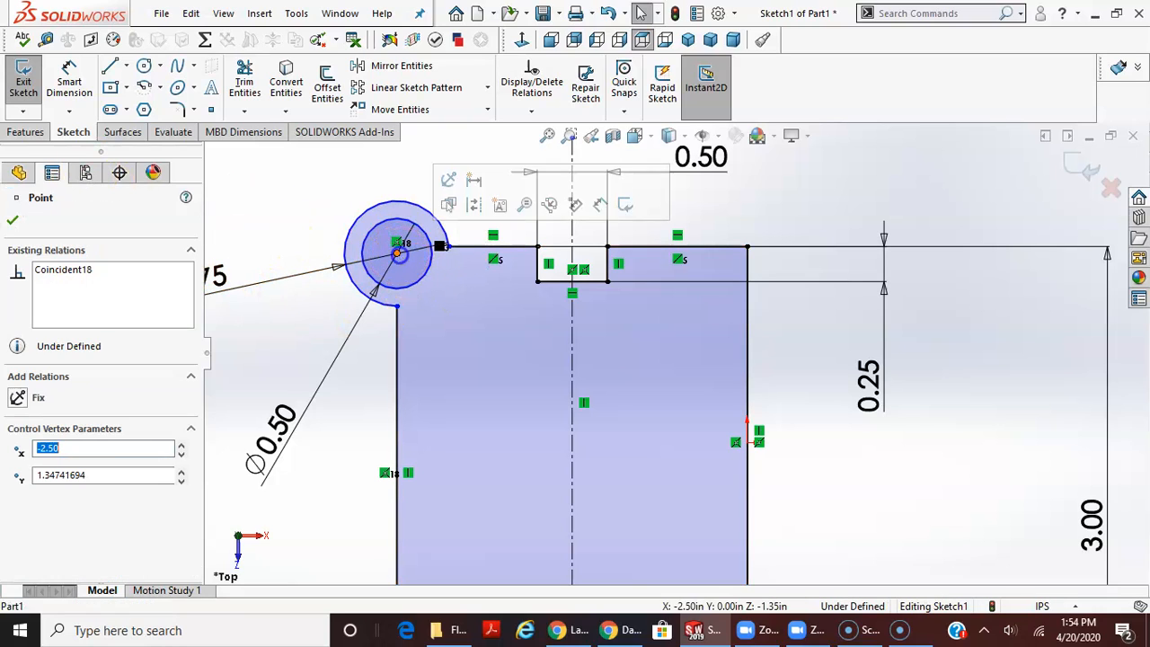
pyautogui.keyDown('ctrl'); pyautogui.click(472, 247); pyautogui.keyUp('ctrl')
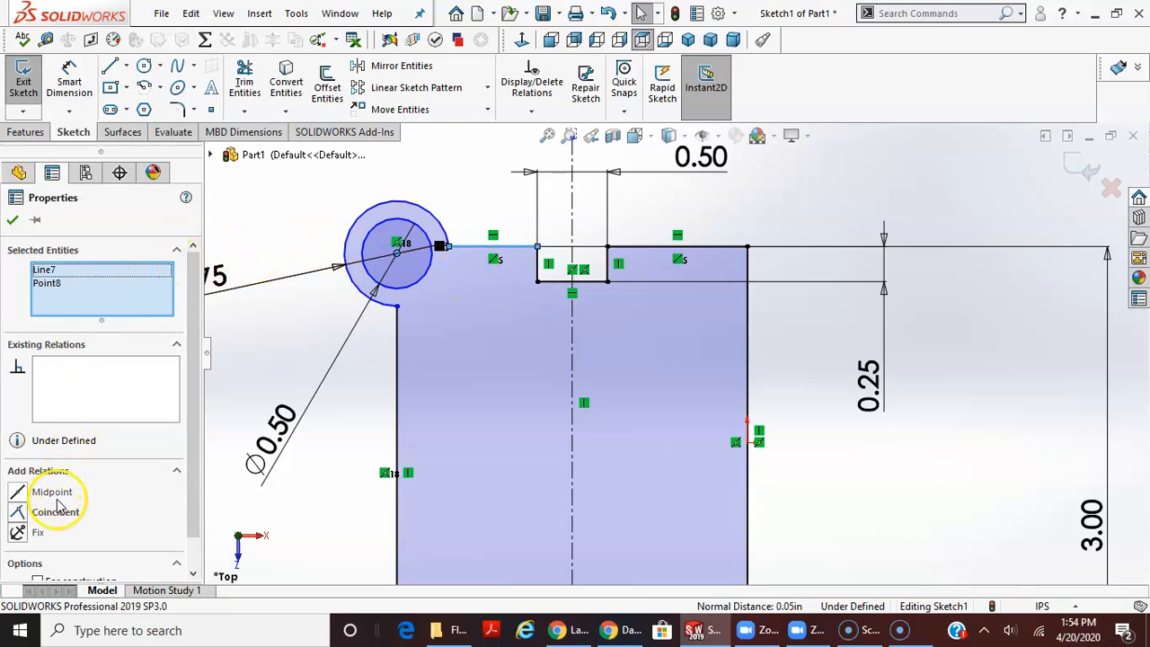
pyautogui.click(55, 511)
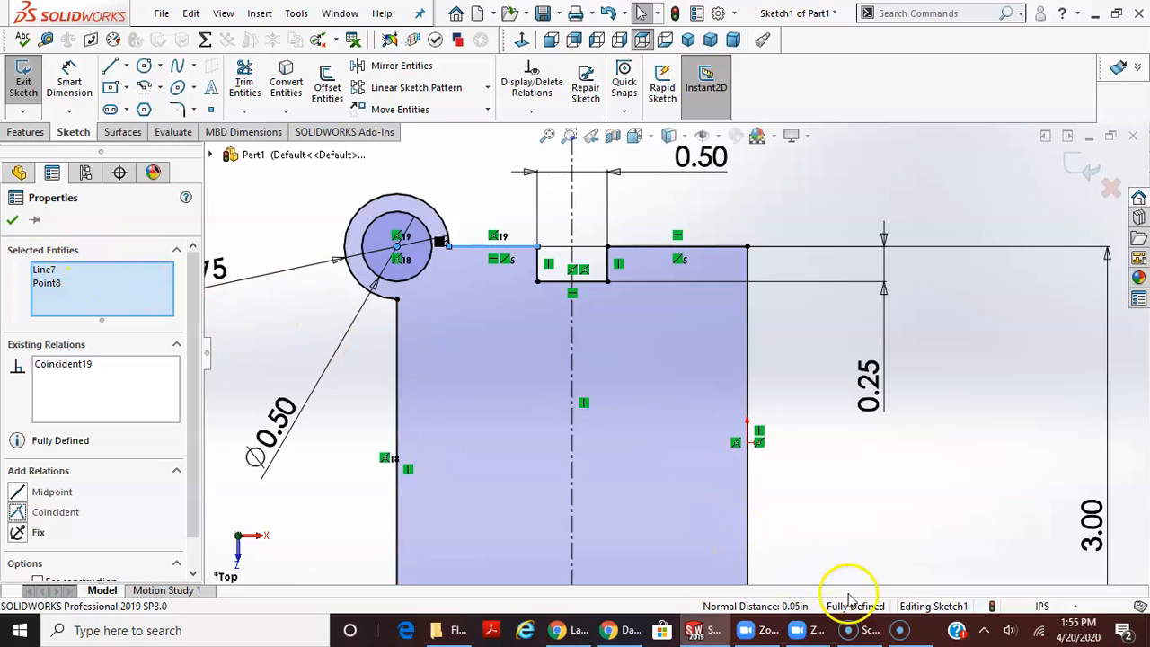
pyautogui.press('Escape')
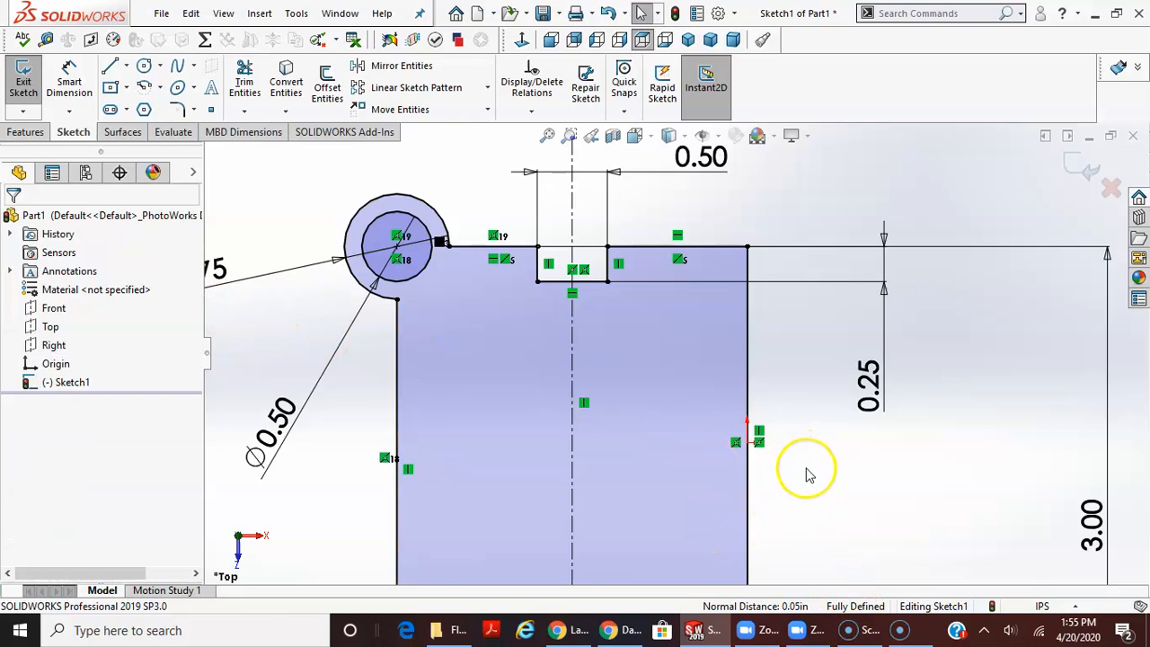
# - Examine the corner lug and notch up close, and review the dimensions and relations of the whole profile
pyautogui.scroll(1, 809, 475)
pyautogui.scroll(1, 804, 452)
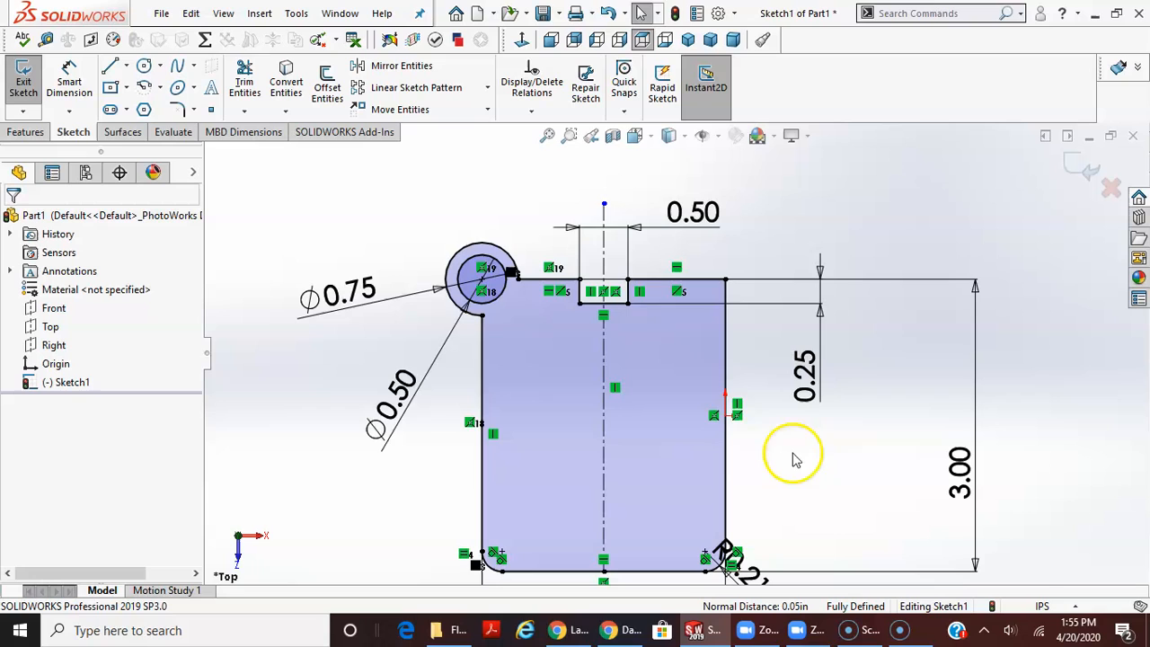
pyautogui.click(546, 135)
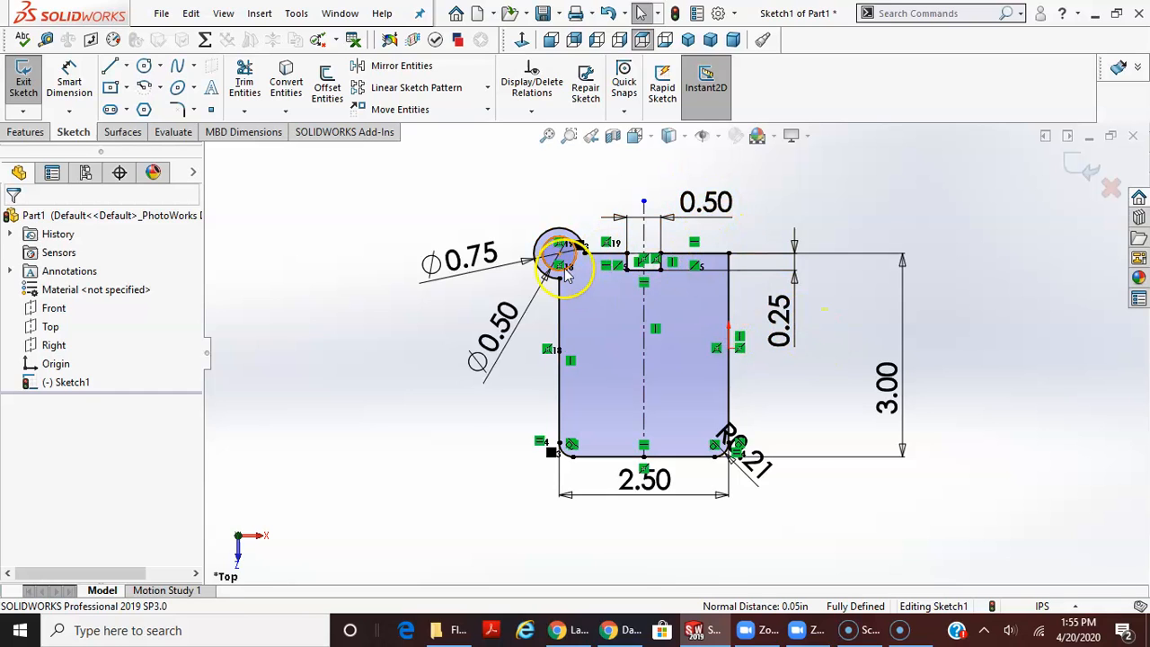
pyautogui.scroll(-5, 564, 274)
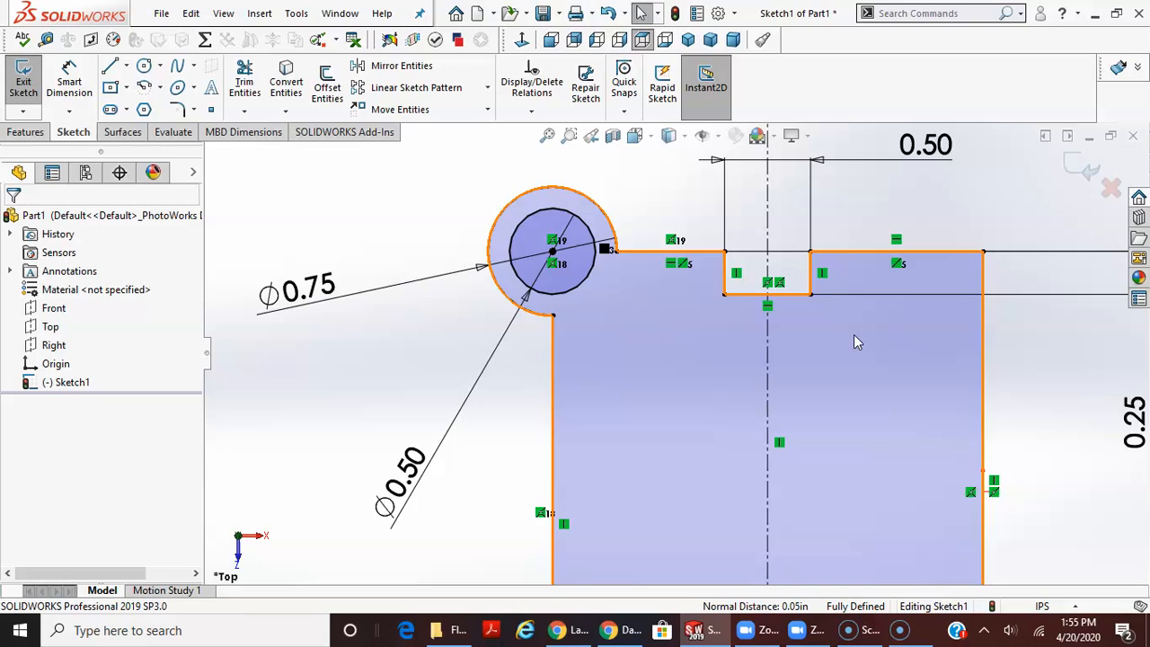
pyautogui.click(548, 219)
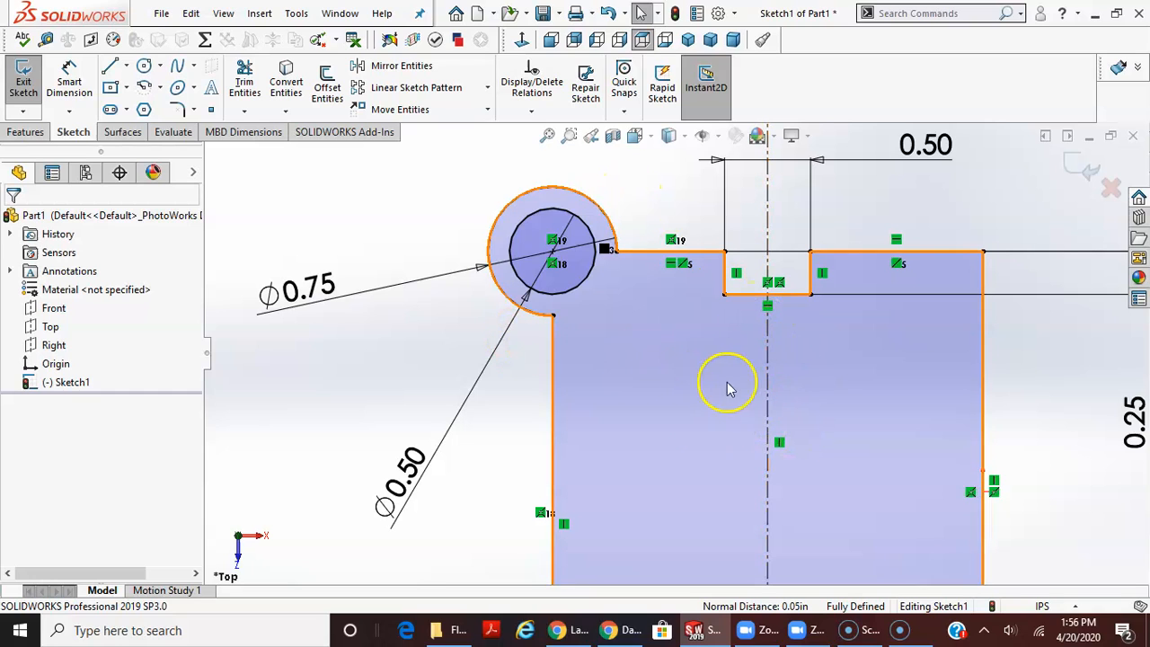
pyautogui.scroll(3, 742, 380)
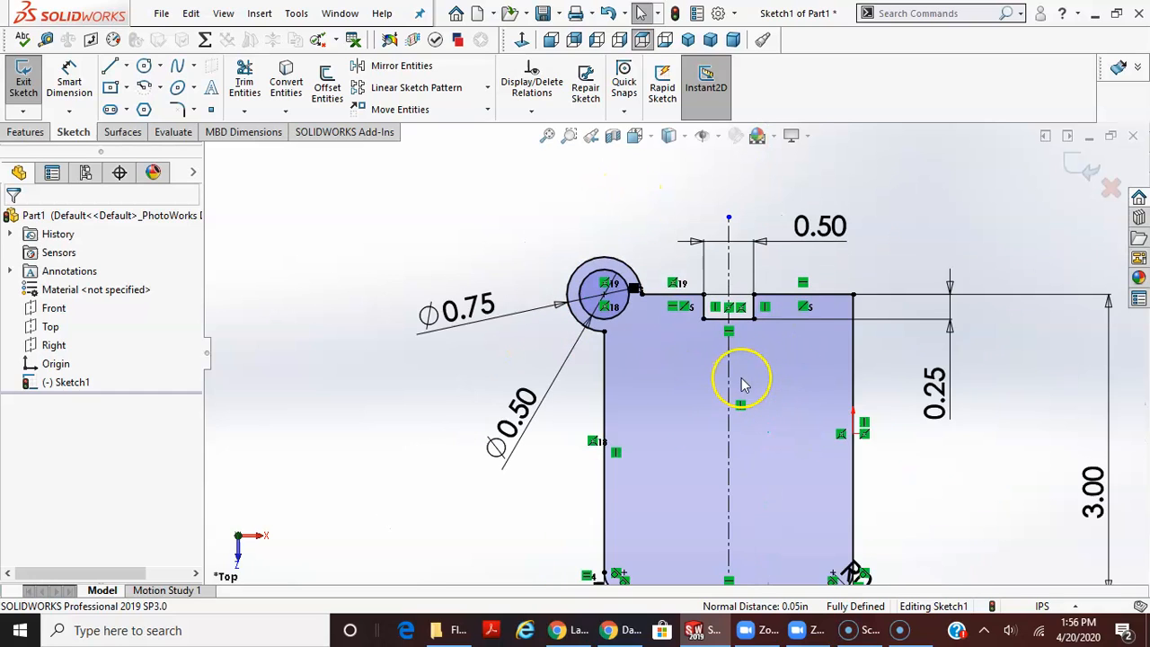
pyautogui.click(547, 135)
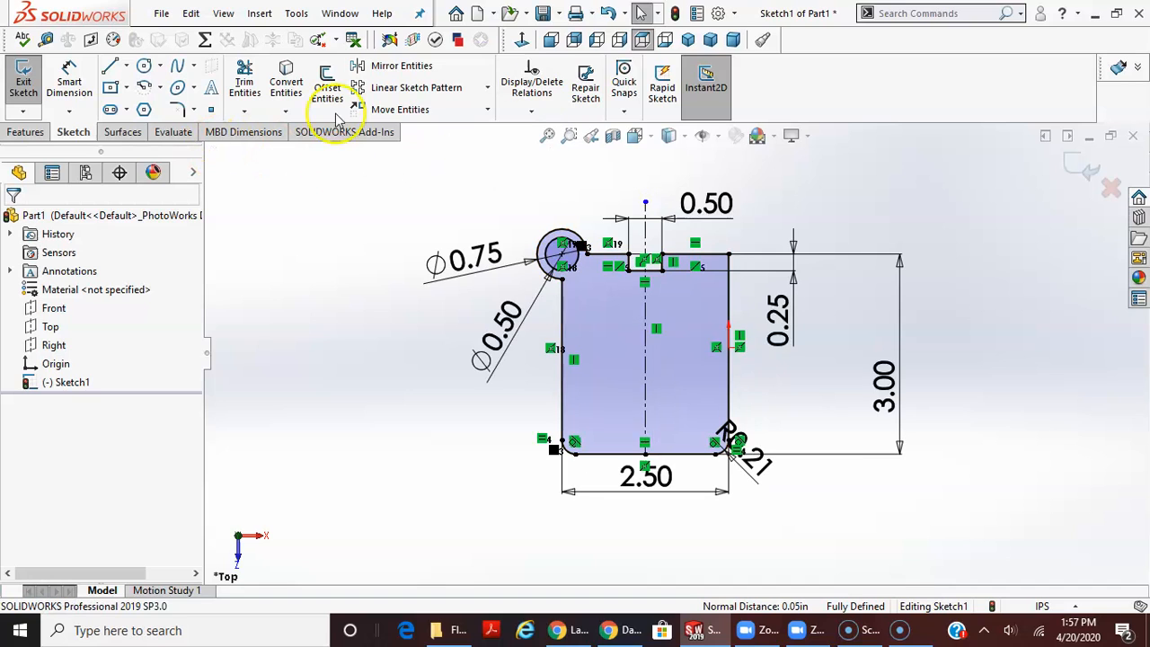
# - Enter the author's name and the title "flange stop" in the part's summary information
pyautogui.click(696, 12)
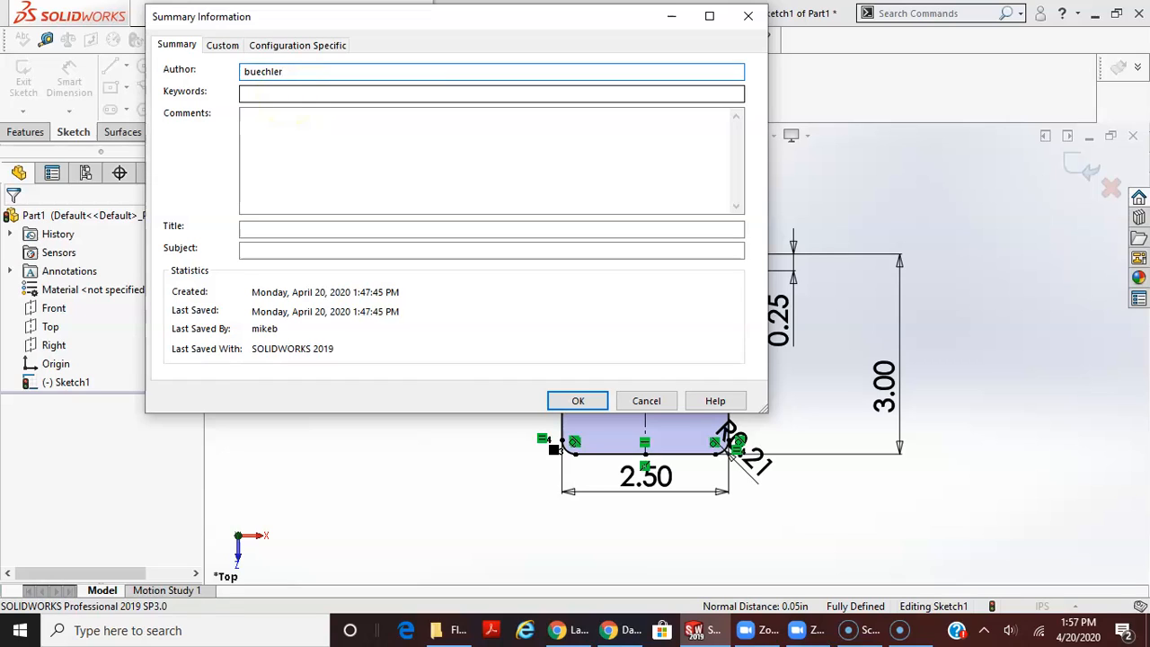
pyautogui.press('Tab')
pyautogui.press('Tab')
pyautogui.press('Tab')
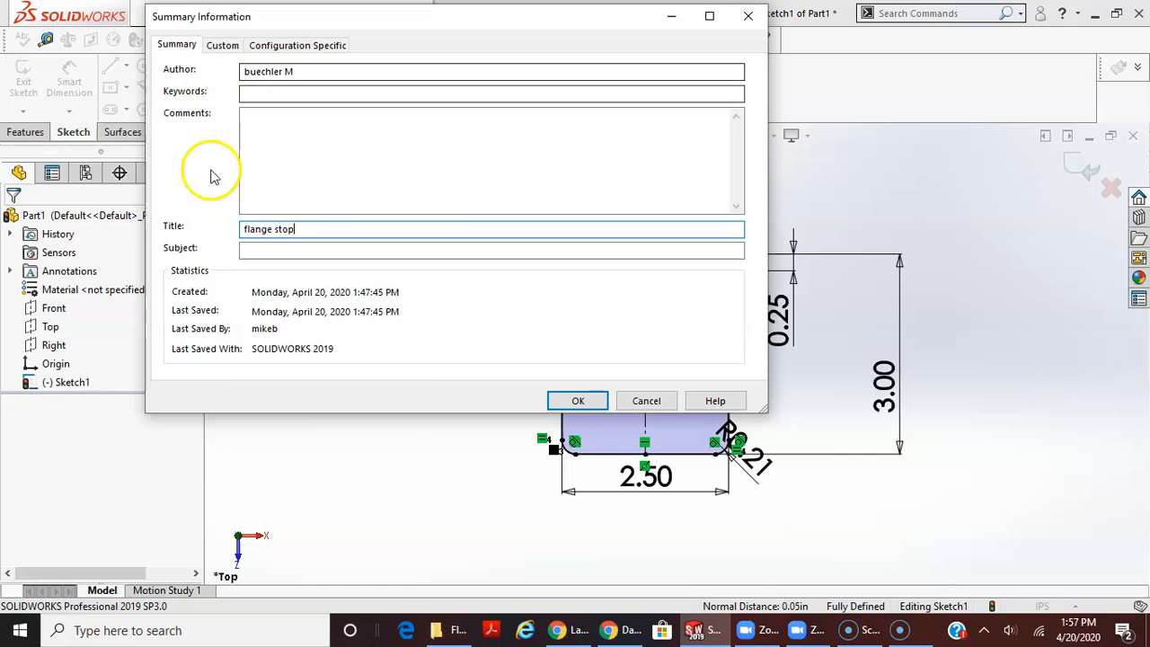
pyautogui.click(578, 401)
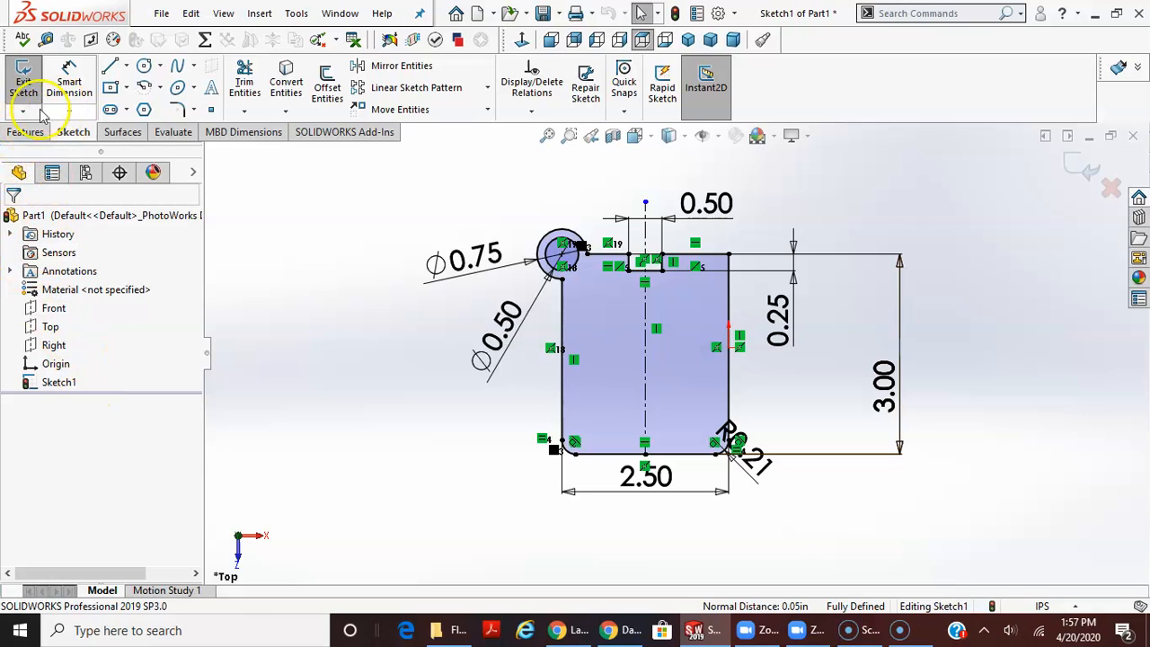
# - Extrude the plate profile as a blind boss with a depth of 0.45 in
pyautogui.click(29, 133)
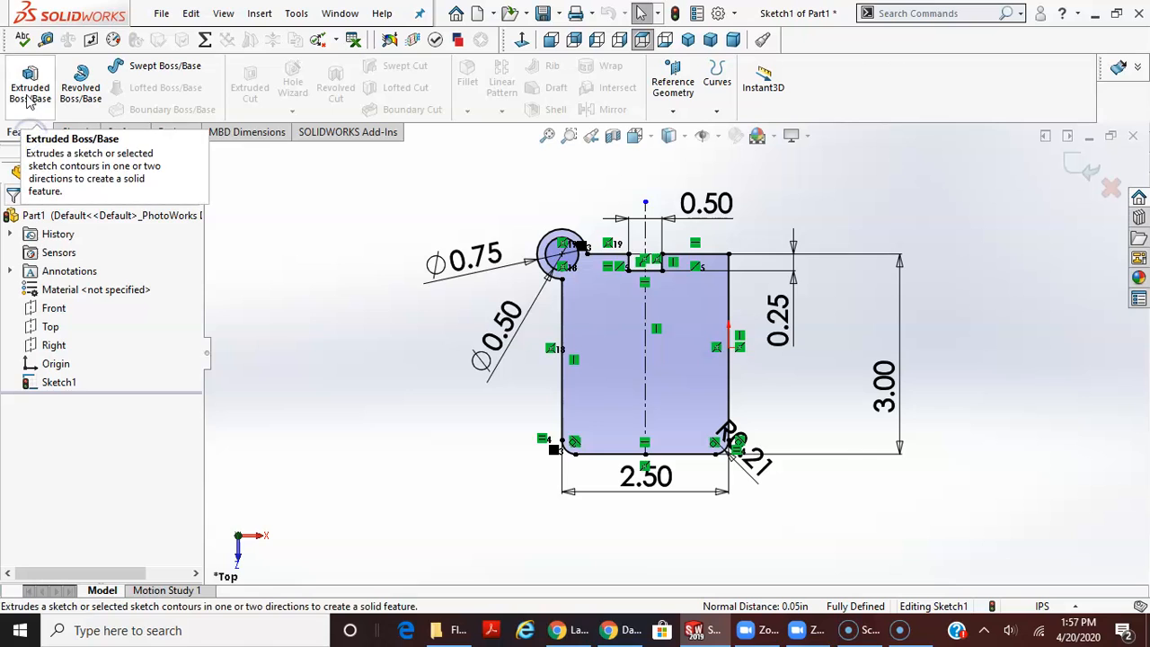
pyautogui.click(28, 94)
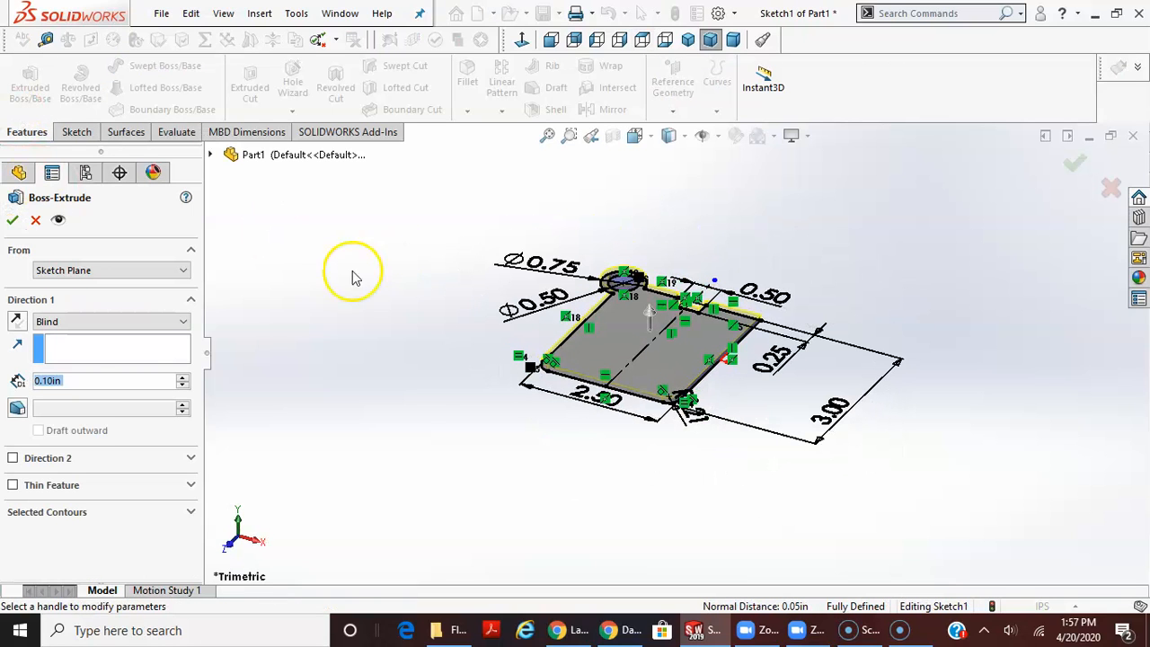
pyautogui.write('.45')
pyautogui.press('Return')
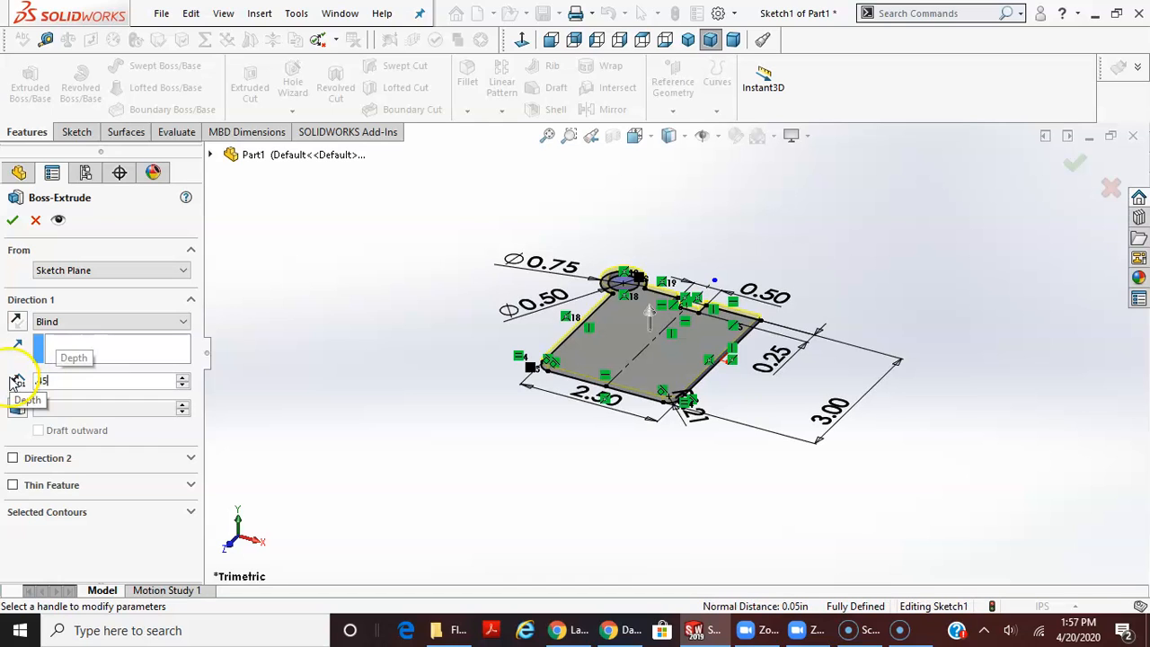
pyautogui.click(11, 220)
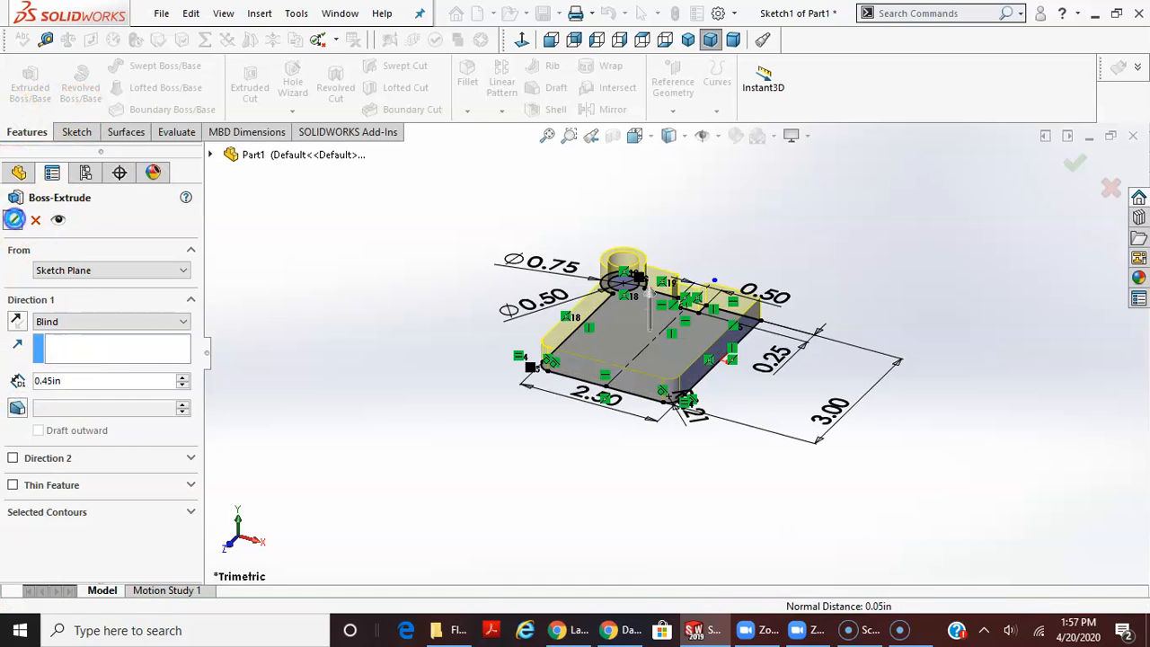
# - Start a sketch on the plate's large flat face and draw a small center rectangle in its lower middle area
pyautogui.moveTo(779, 288); pyautogui.dragTo(828, 402, button='middle')
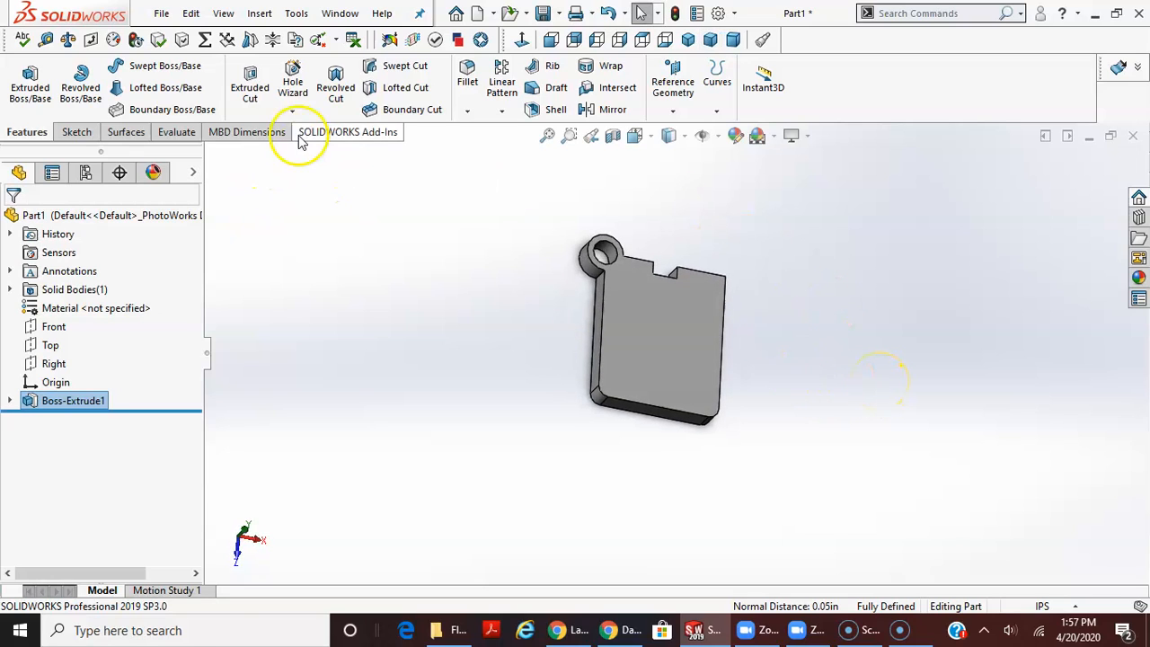
pyautogui.click(74, 133)
pyautogui.click(31, 90)
pyautogui.click(650, 315)
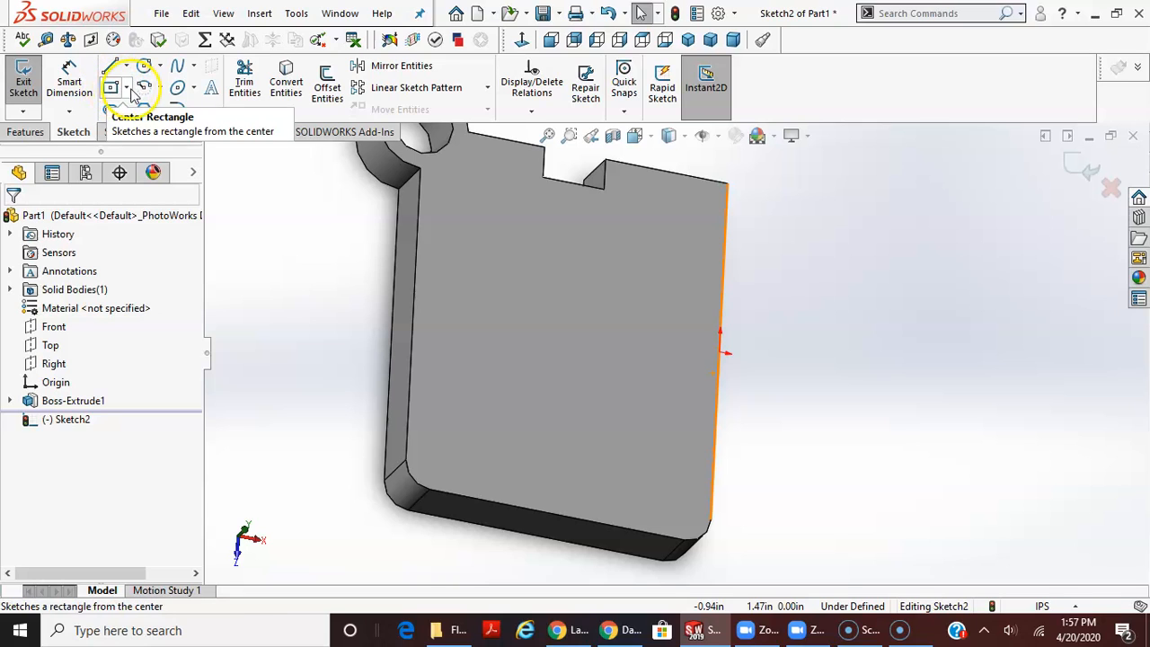
pyautogui.click(110, 88)
pyautogui.click(562, 387)
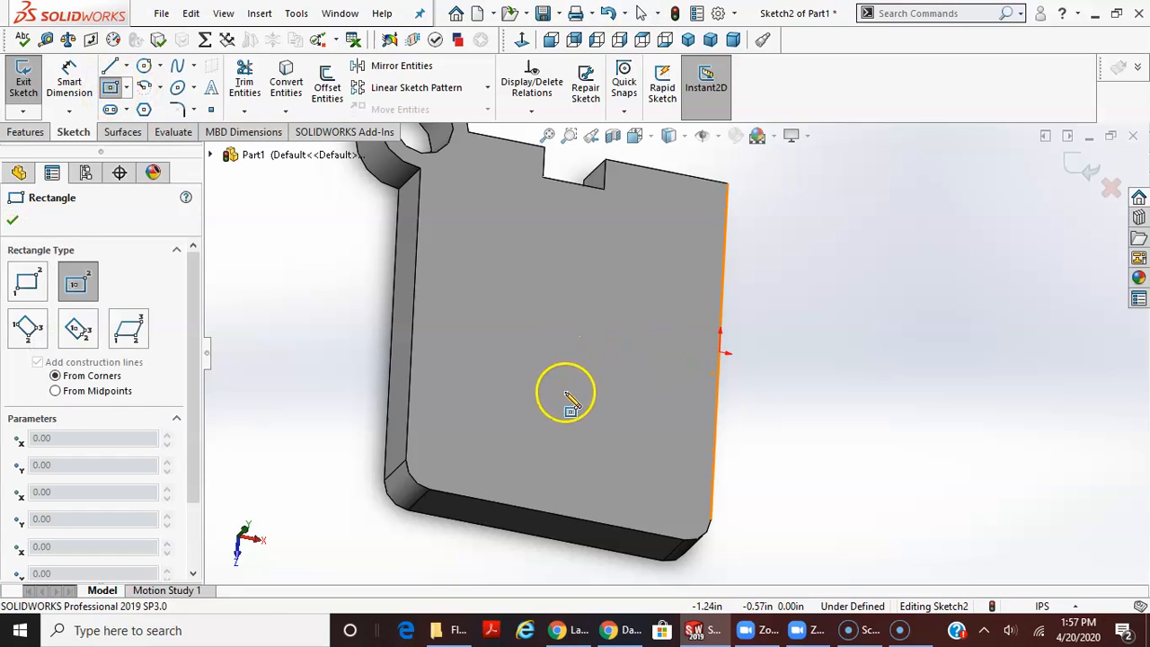
pyautogui.click(592, 373)
pyautogui.press('Escape')
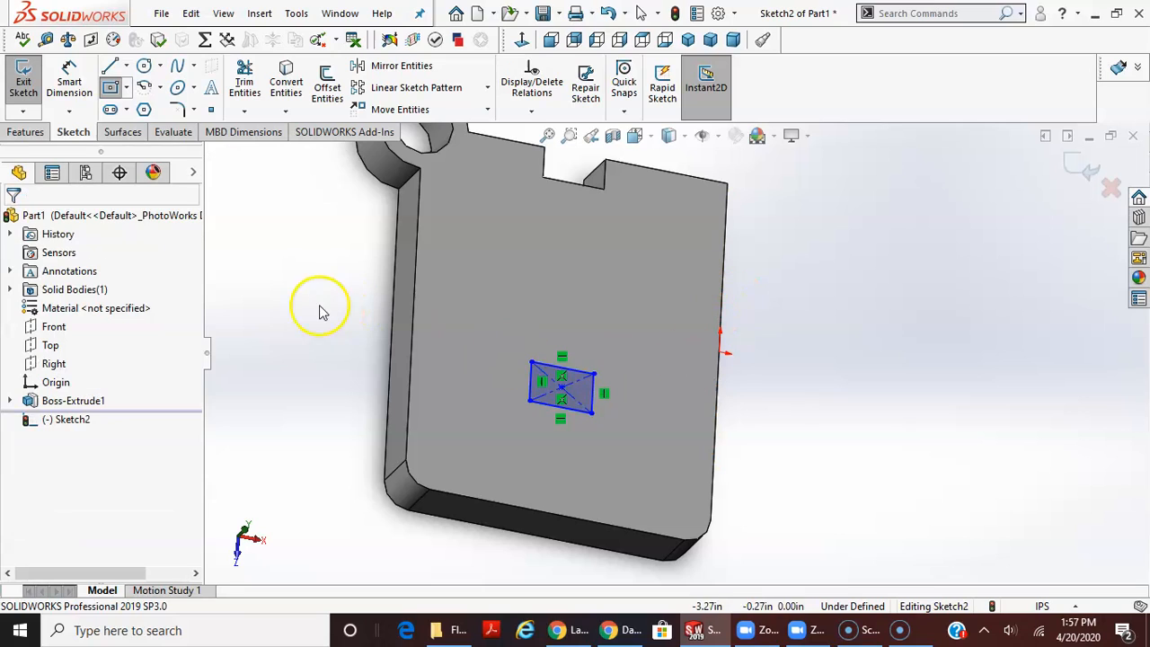
# - Dimension the small center rectangle's width along its lower edge as 1.25 in
pyautogui.click(69, 81)
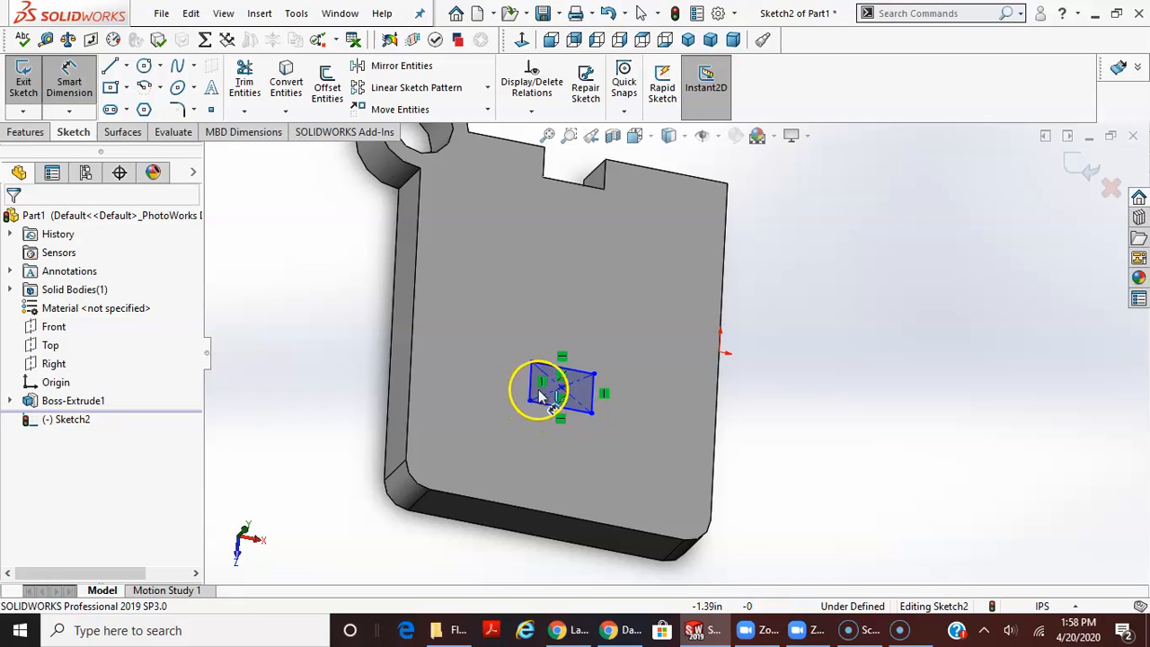
pyautogui.click(536, 388)
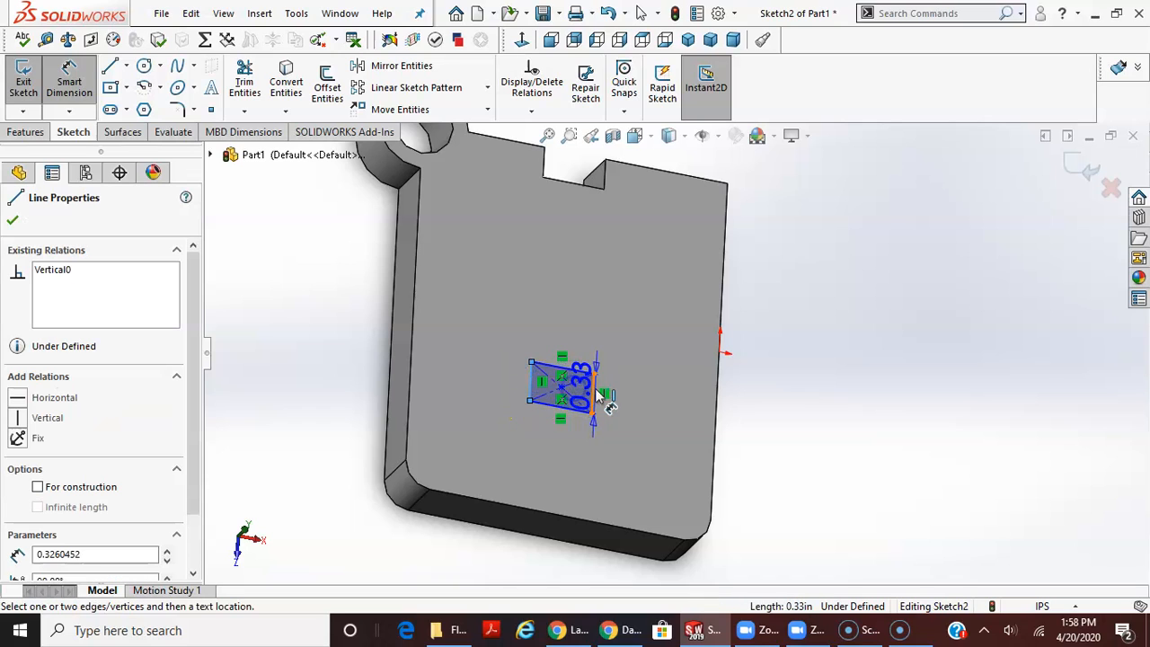
pyautogui.click(557, 479)
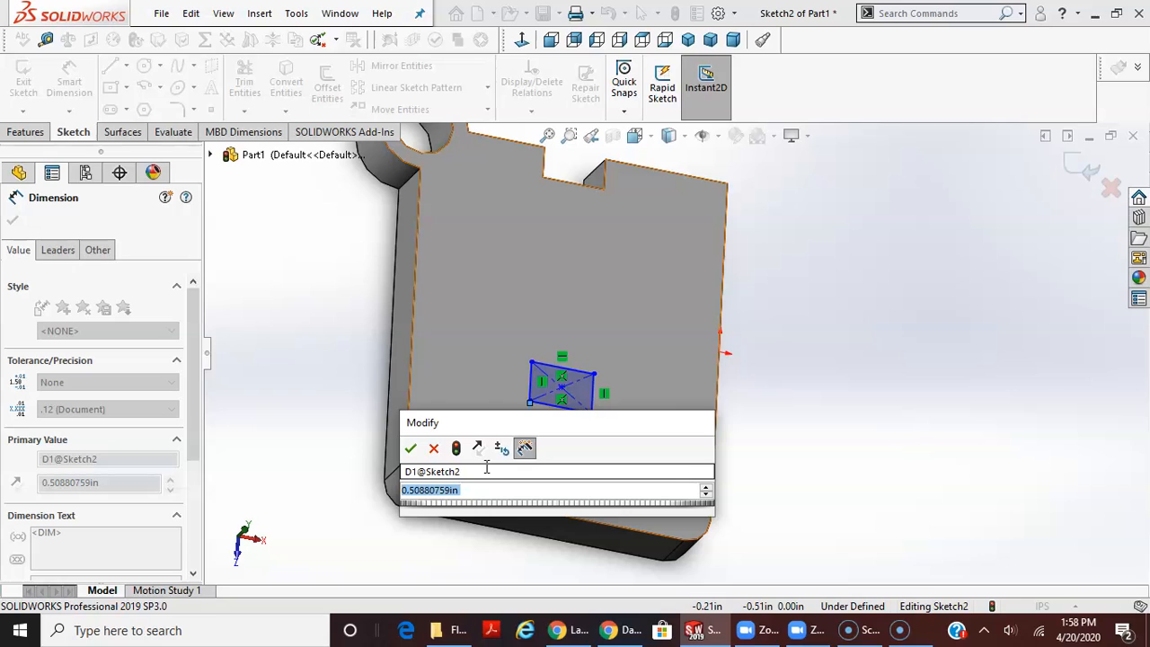
pyautogui.write('1.2')
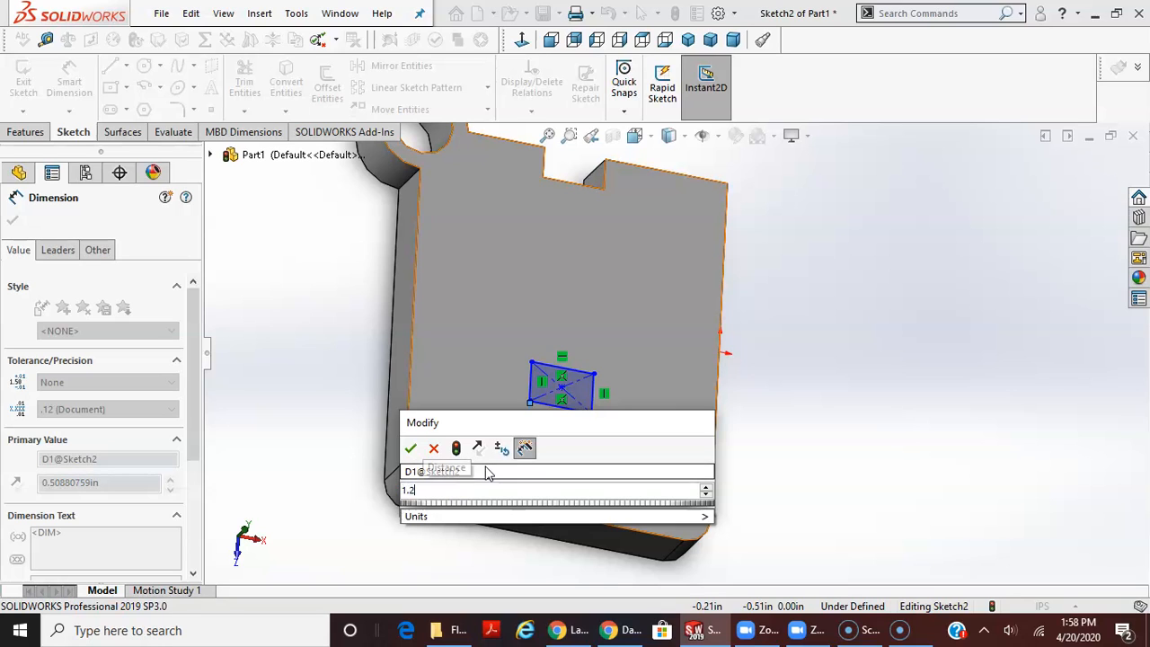
pyautogui.press('Return')
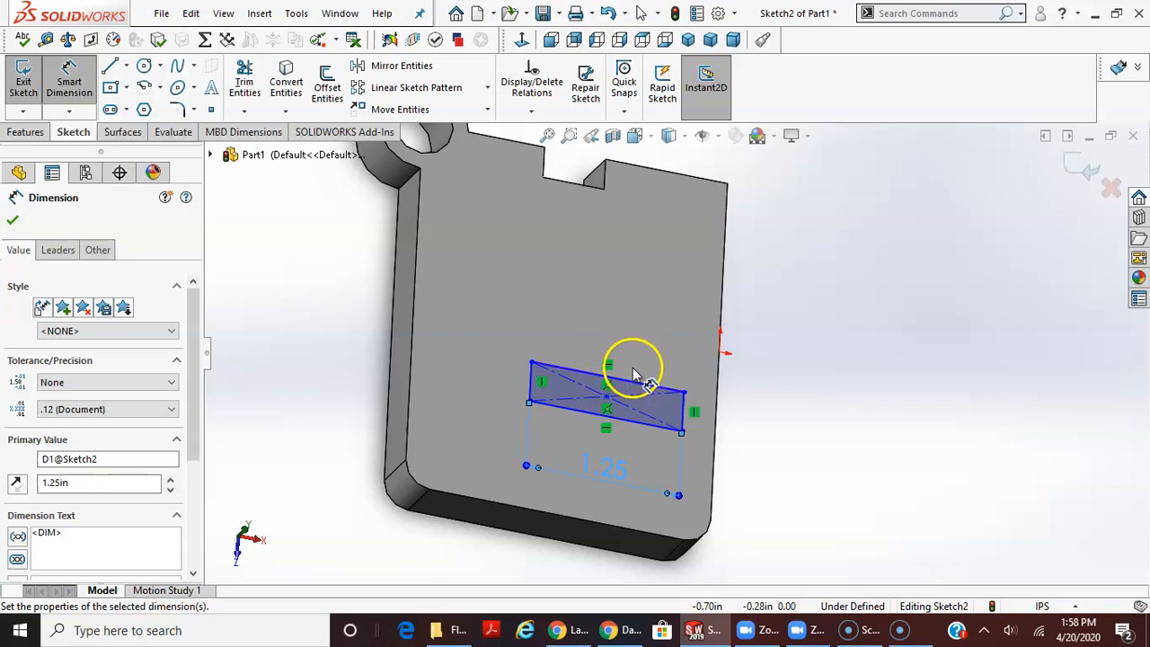
# - Dimension the rectangle's height between its upper and lower edges as 1.25 in, and leave the dimension command
pyautogui.scroll(-4, 629, 350)
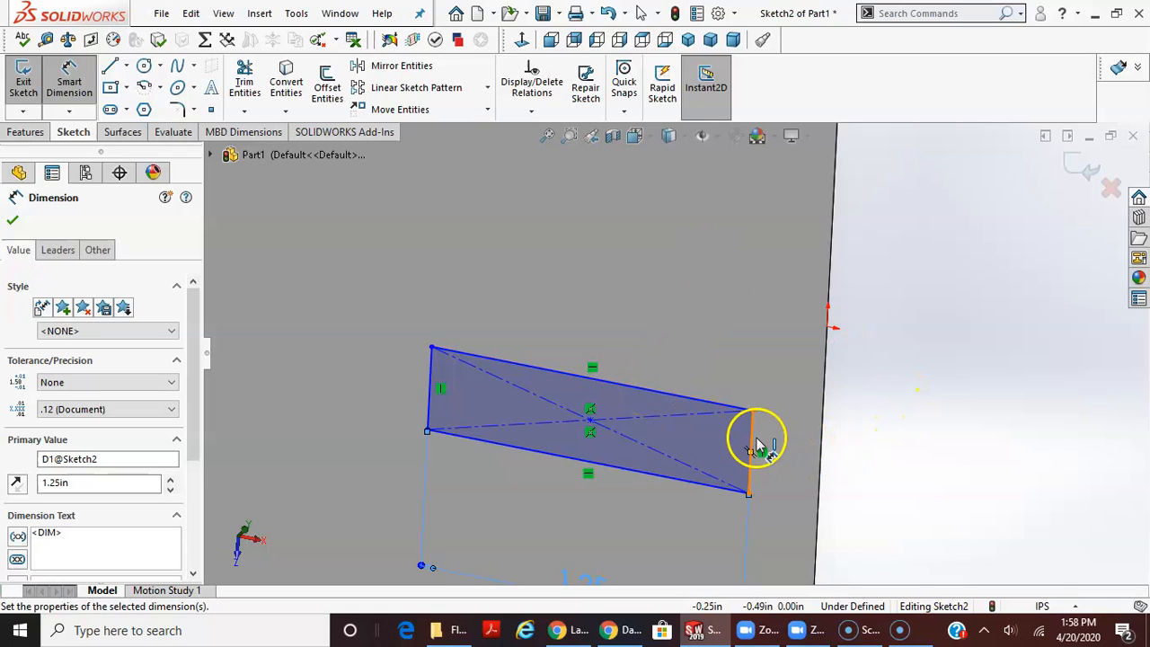
pyautogui.click(663, 394)
pyautogui.click(658, 470)
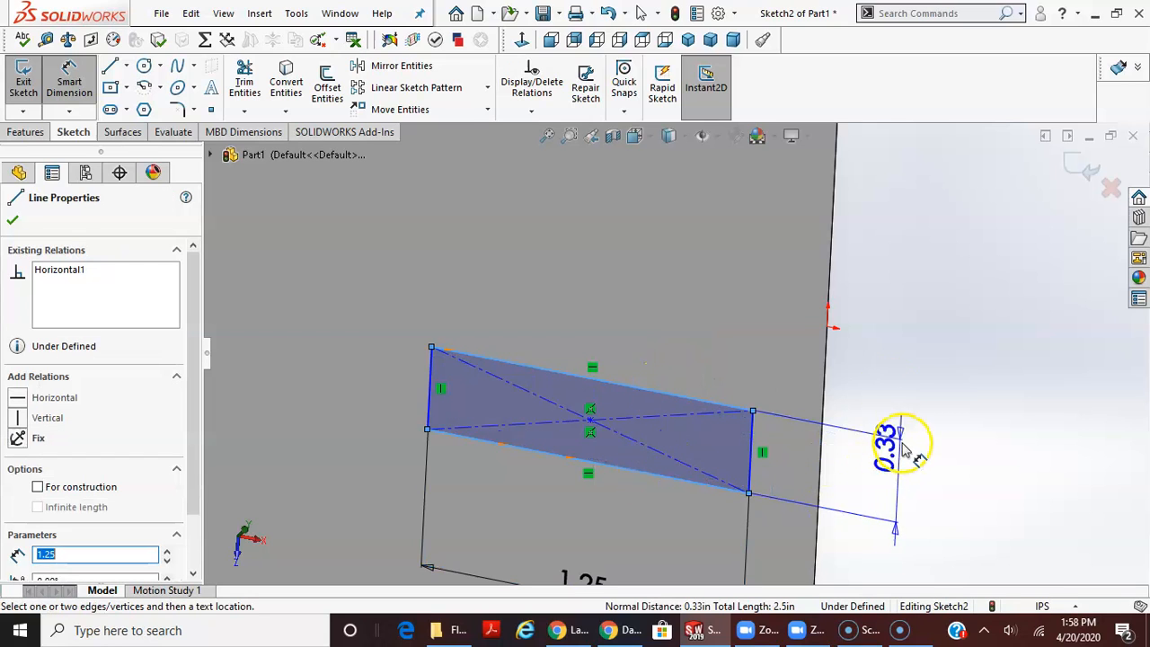
pyautogui.click(889, 386)
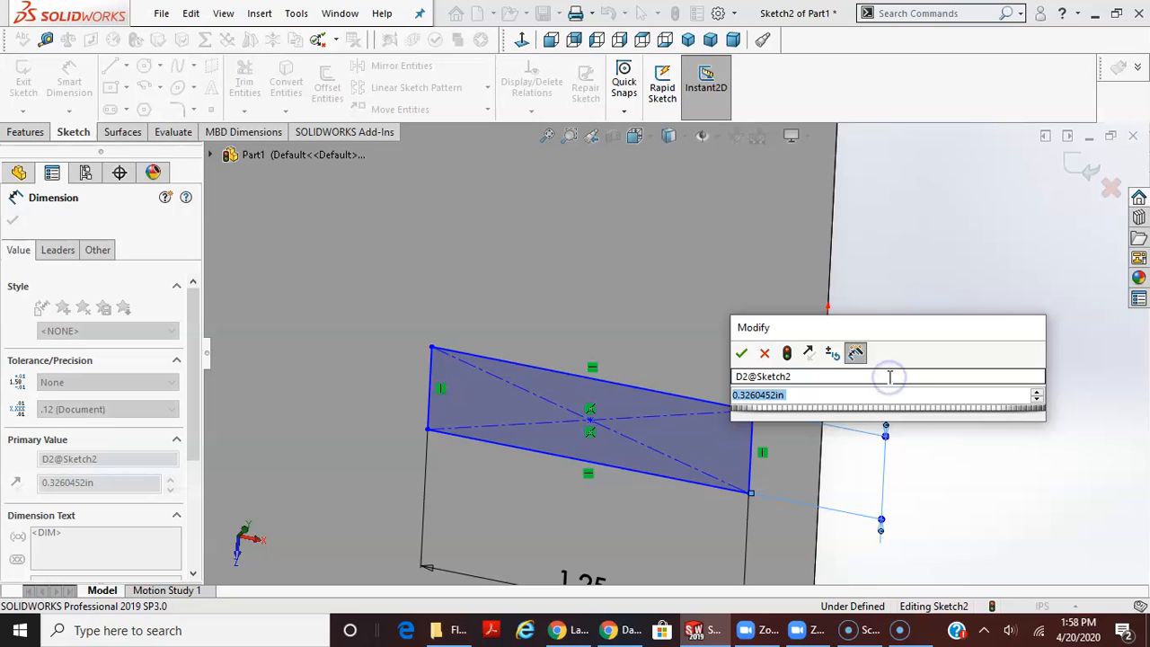
pyautogui.write('1.25')
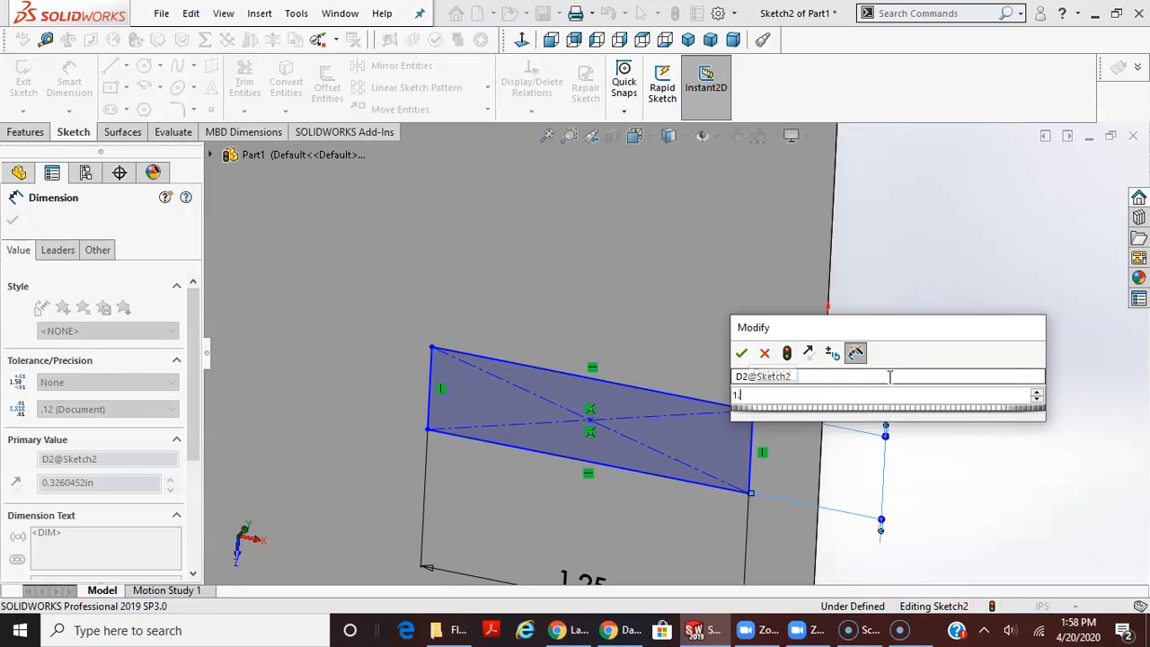
pyautogui.press('Return')
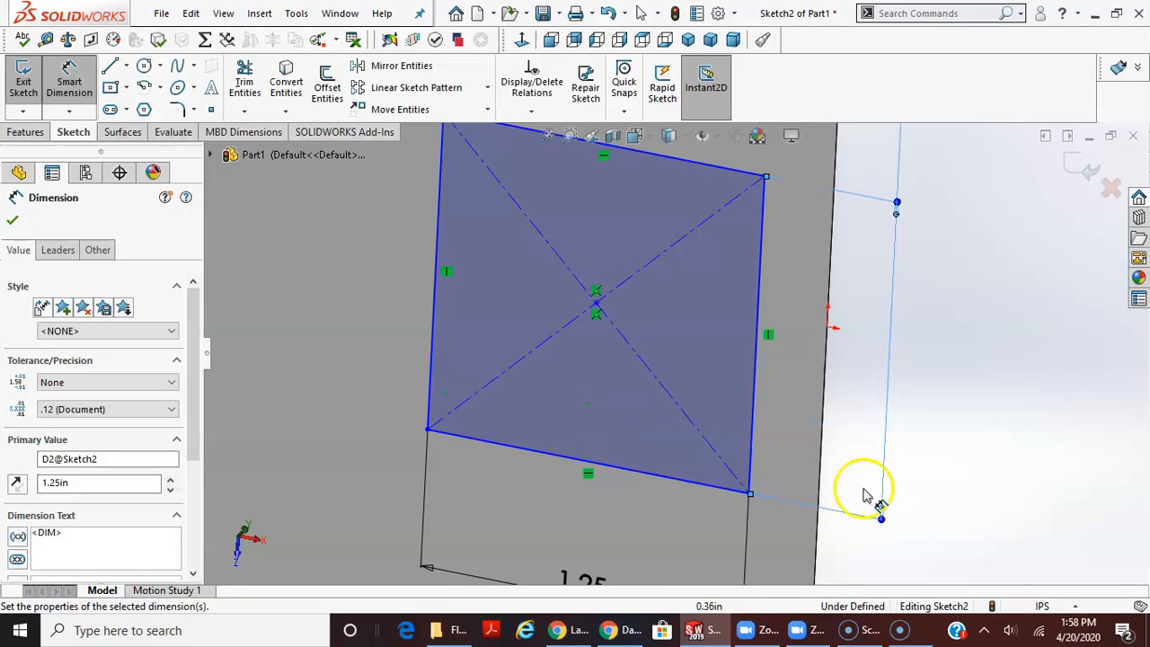
pyautogui.scroll(3, 975, 521)
pyautogui.press('Escape')
pyautogui.scroll(3, 746, 275)
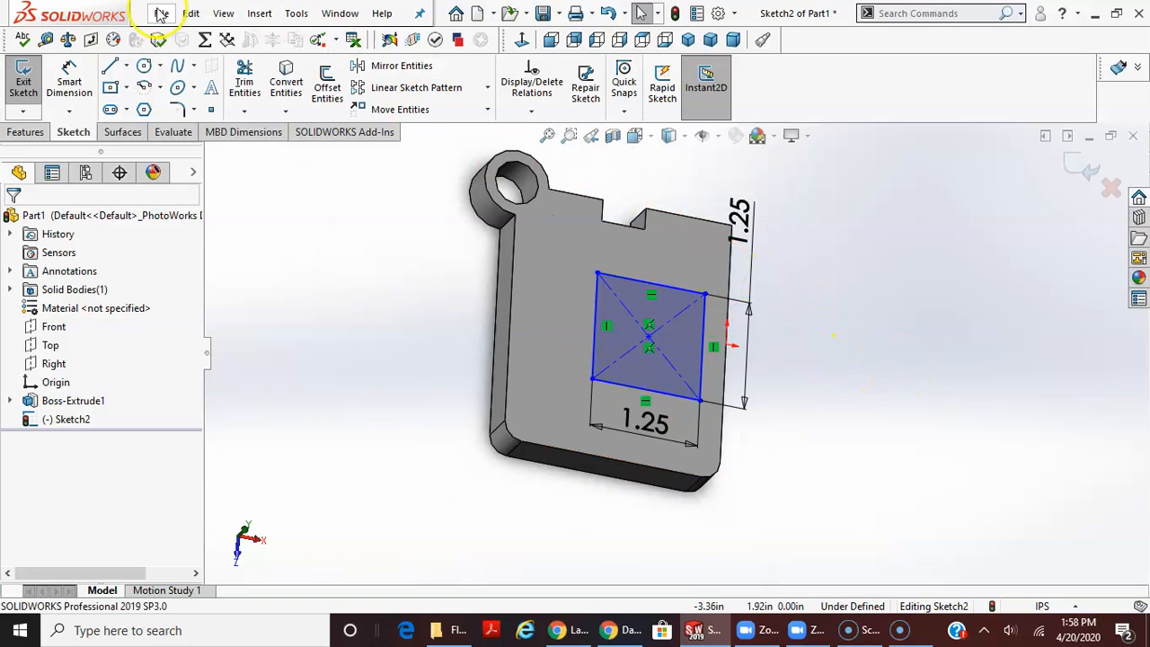
# - Draw a vertical centerline about 0.43 in long downward from the midpoint of the notch's bottom edge
pyautogui.click(127, 67)
pyautogui.click(157, 106)
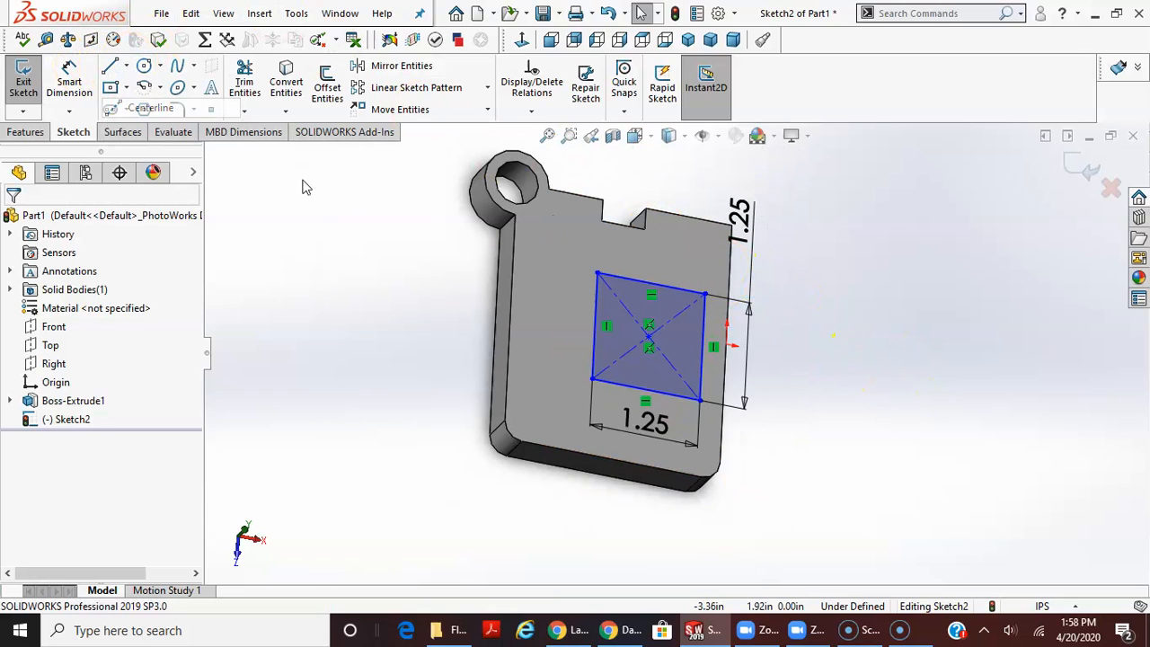
pyautogui.click(623, 226)
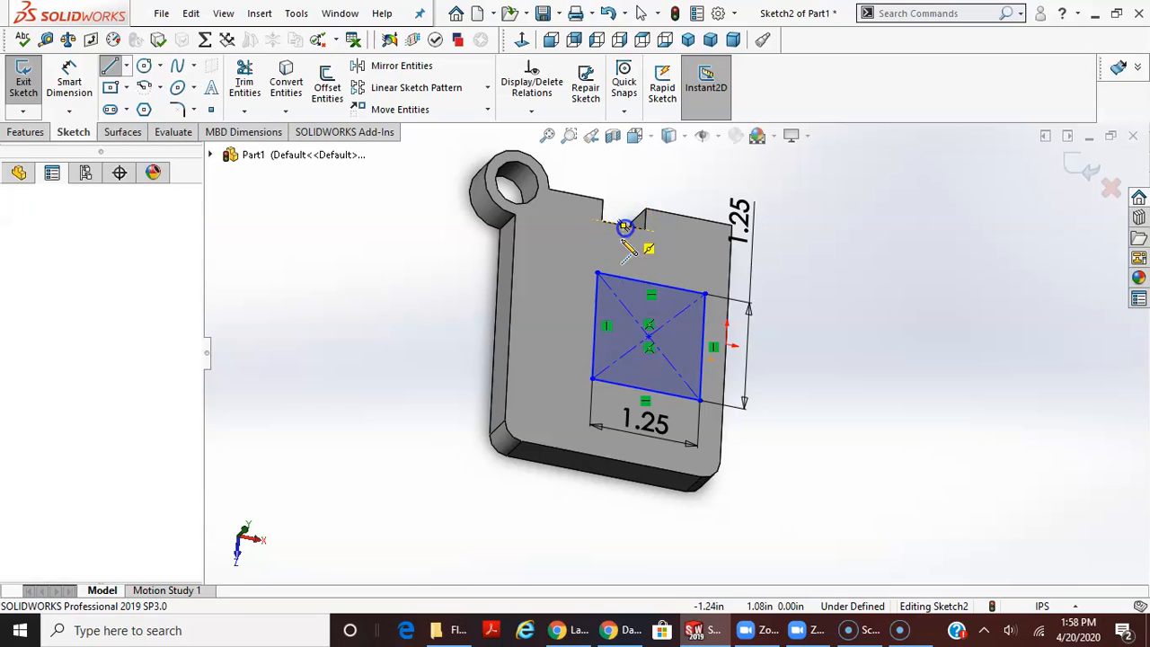
pyautogui.click(622, 260)
pyautogui.press('Escape')
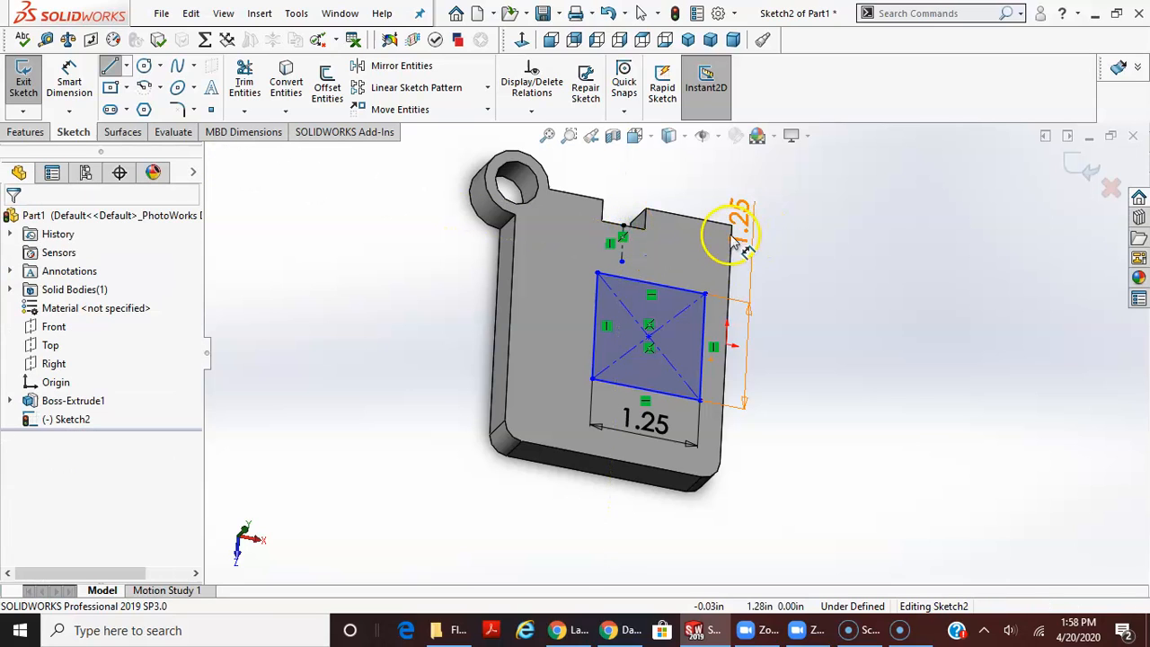
# - Make the square's two vertical sides symmetric about the notch centerline
pyautogui.click(625, 256)
pyautogui.keyDown('ctrl'); pyautogui.click(701, 338); pyautogui.keyUp('ctrl')
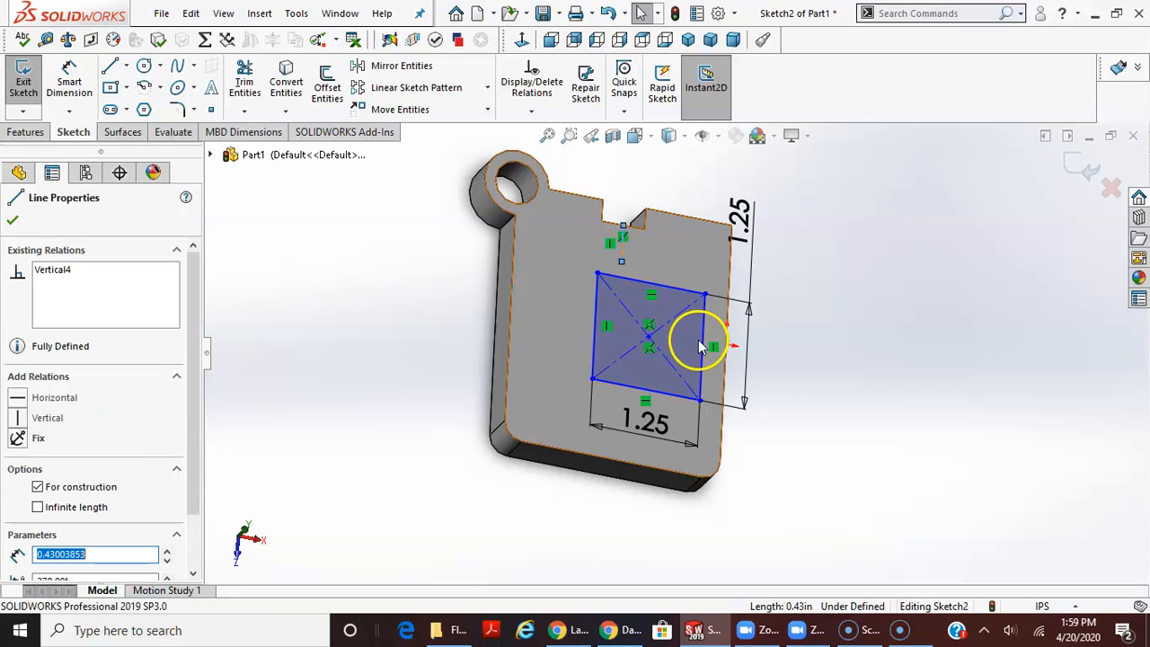
pyautogui.keyDown('ctrl'); pyautogui.click(594, 333); pyautogui.keyUp('ctrl')
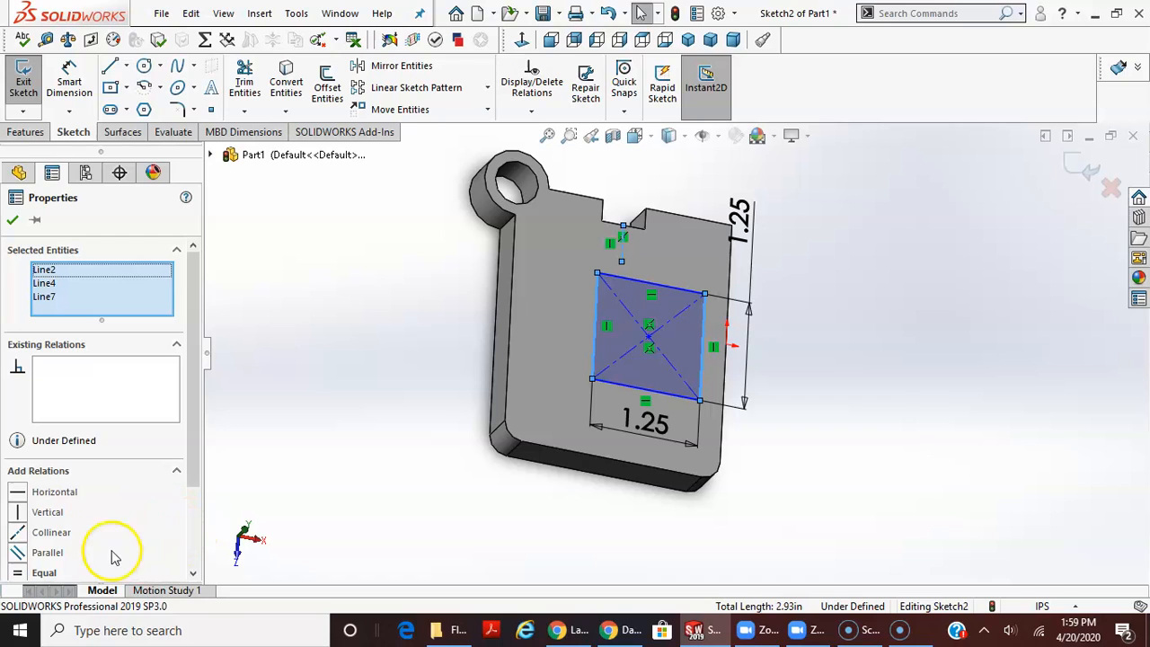
pyautogui.scroll(-3, 182, 415)
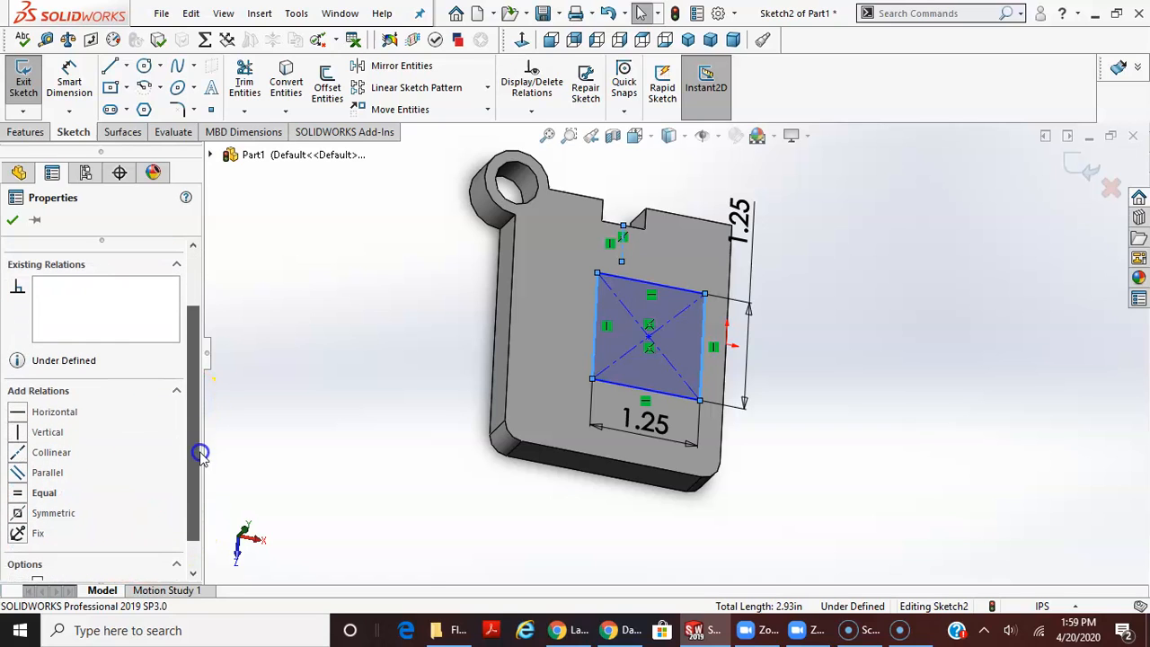
pyautogui.click(53, 514)
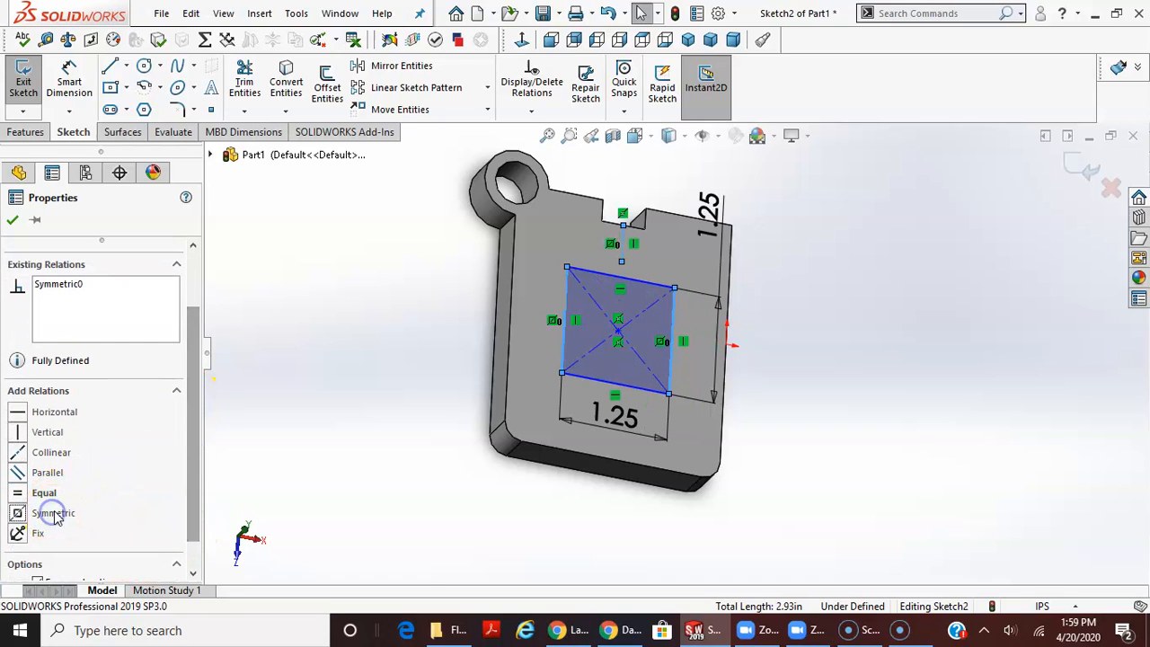
pyautogui.click(13, 220)
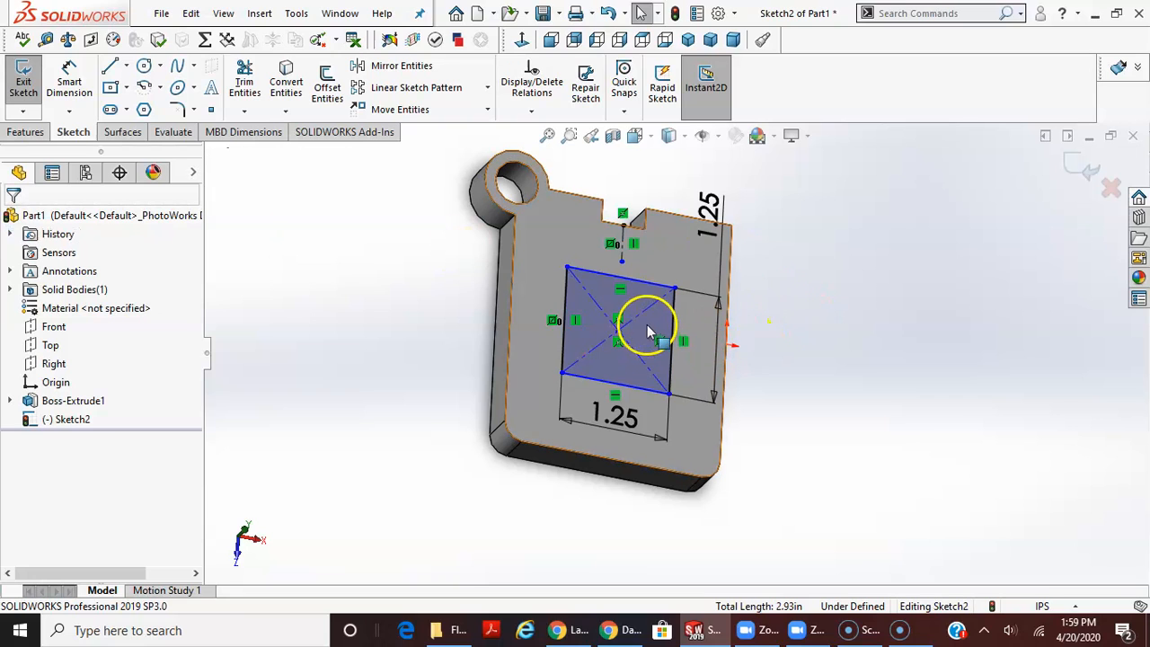
# - Reposition the square's vertical dimension text, and move the square slightly down along the plate by its center point
pyautogui.moveTo(714, 205); pyautogui.dragTo(673, 339)
pyautogui.moveTo(696, 244); pyautogui.dragTo(739, 254)
pyautogui.moveTo(700, 205); pyautogui.dragTo(706, 186)
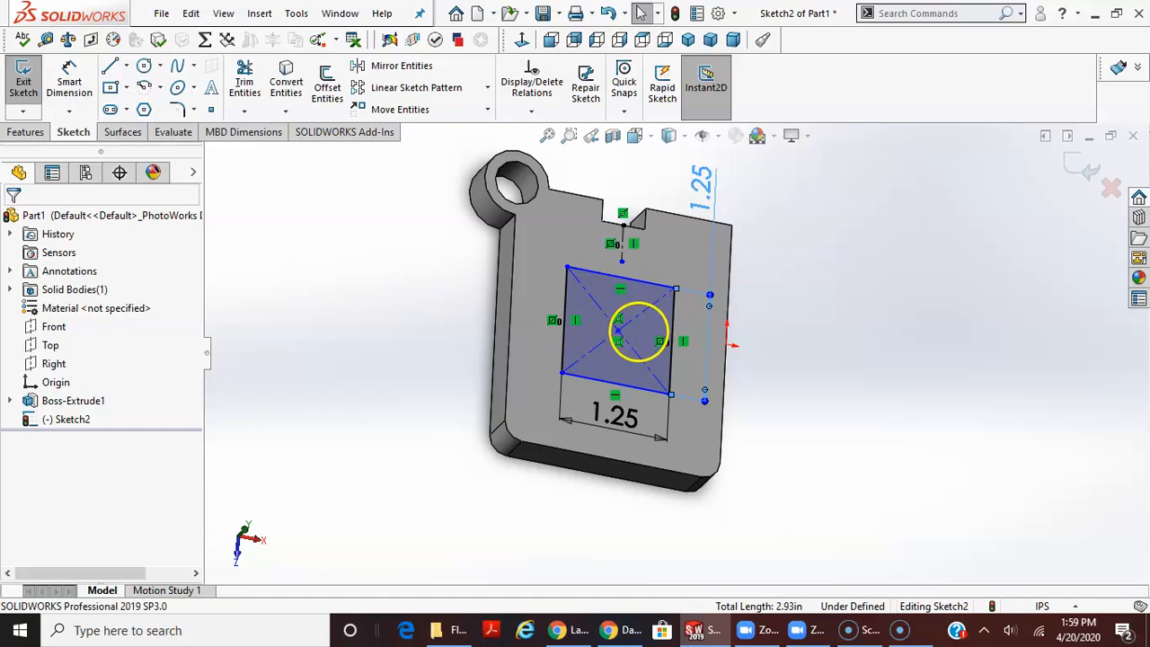
pyautogui.moveTo(620, 334)
pyautogui.mouseDown()
pyautogui.moveTo(626, 251)
pyautogui.moveTo(617, 436)
pyautogui.moveTo(618, 254)
pyautogui.moveTo(737, 290)
pyautogui.moveTo(470, 313)
pyautogui.moveTo(824, 341)
pyautogui.moveTo(648, 371)
pyautogui.moveTo(859, 372)
pyautogui.moveTo(620, 225)
pyautogui.moveTo(614, 359)
pyautogui.moveTo(631, 276)
pyautogui.moveTo(618, 341)
pyautogui.mouseUp()
# - Dimension the distance between the plate's bottom edge and the square's lower edge as 0.5 in
pyautogui.click(69, 79)
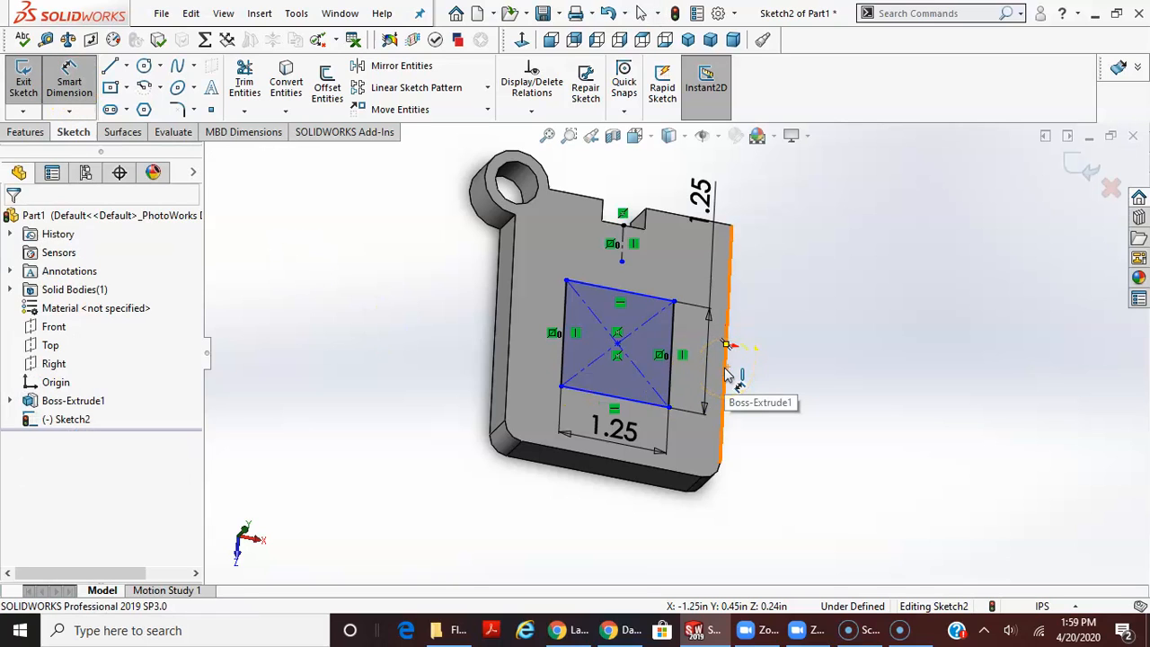
pyautogui.click(608, 459)
pyautogui.click(620, 399)
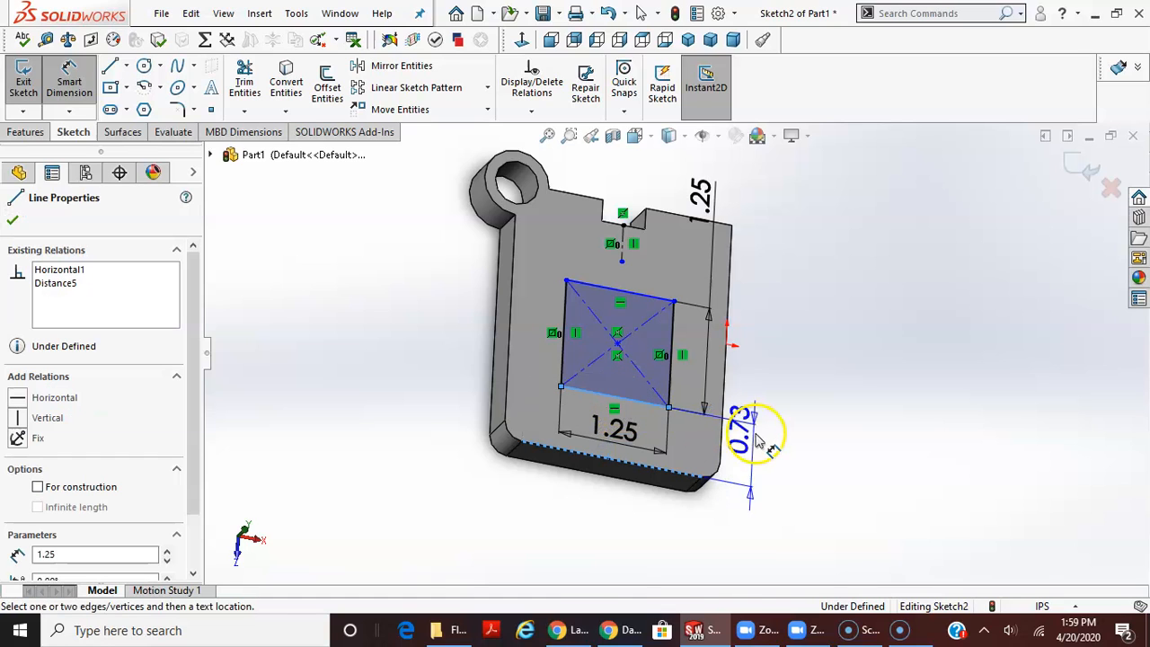
pyautogui.click(774, 440)
pyautogui.write('.5')
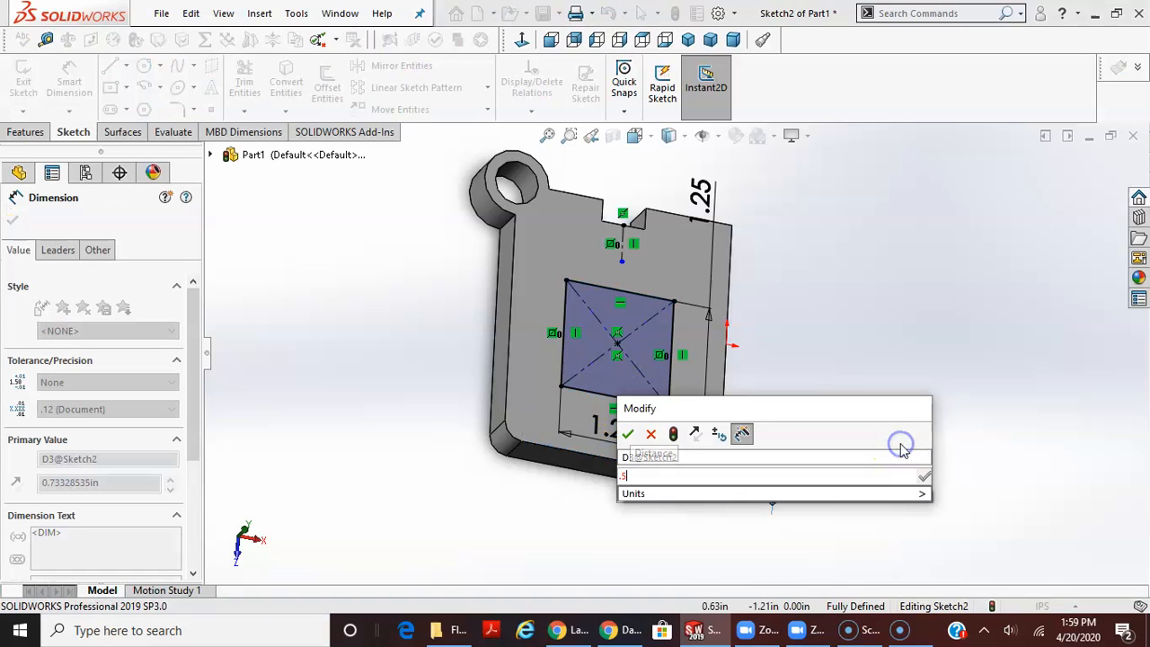
pyautogui.press('Return')
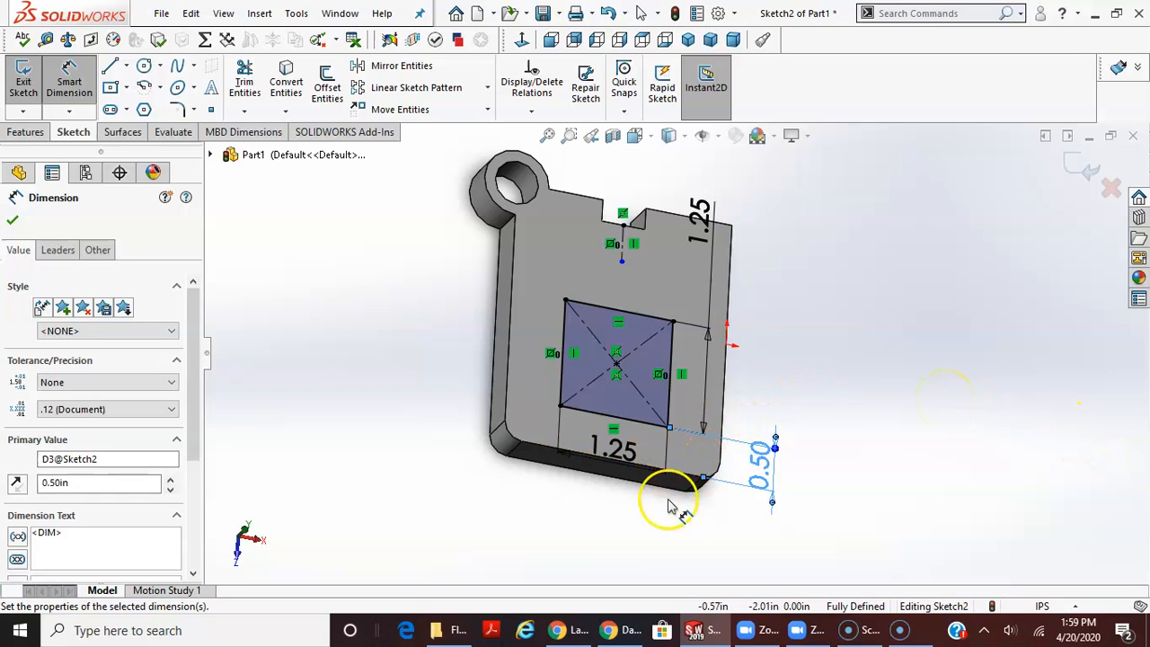
pyautogui.moveTo(869, 629)
pyautogui.moveTo(783, 563)
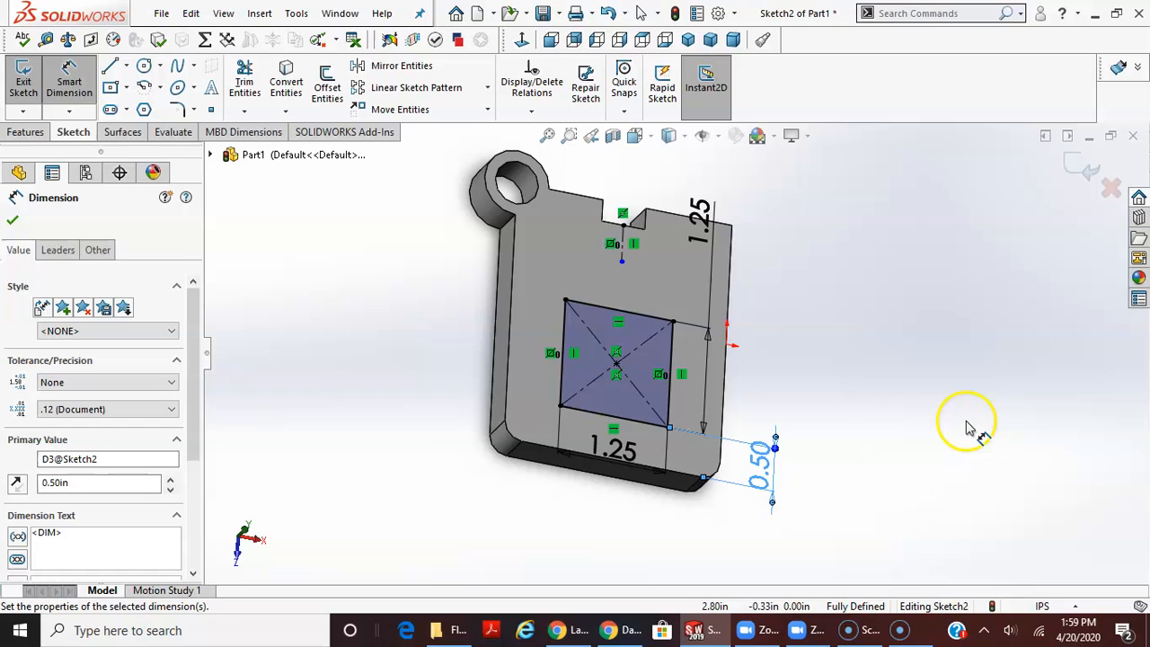
pyautogui.click(899, 630)
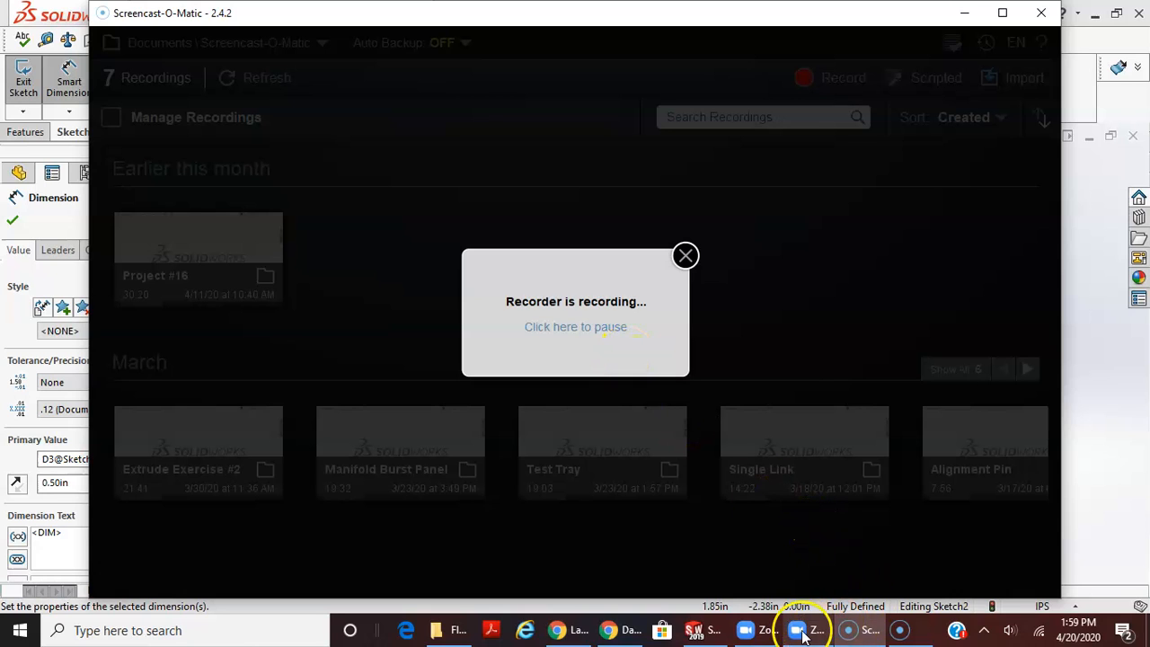
pyautogui.click(744, 630)
pyautogui.click(744, 637)
pyautogui.click(866, 634)
pyautogui.click(857, 633)
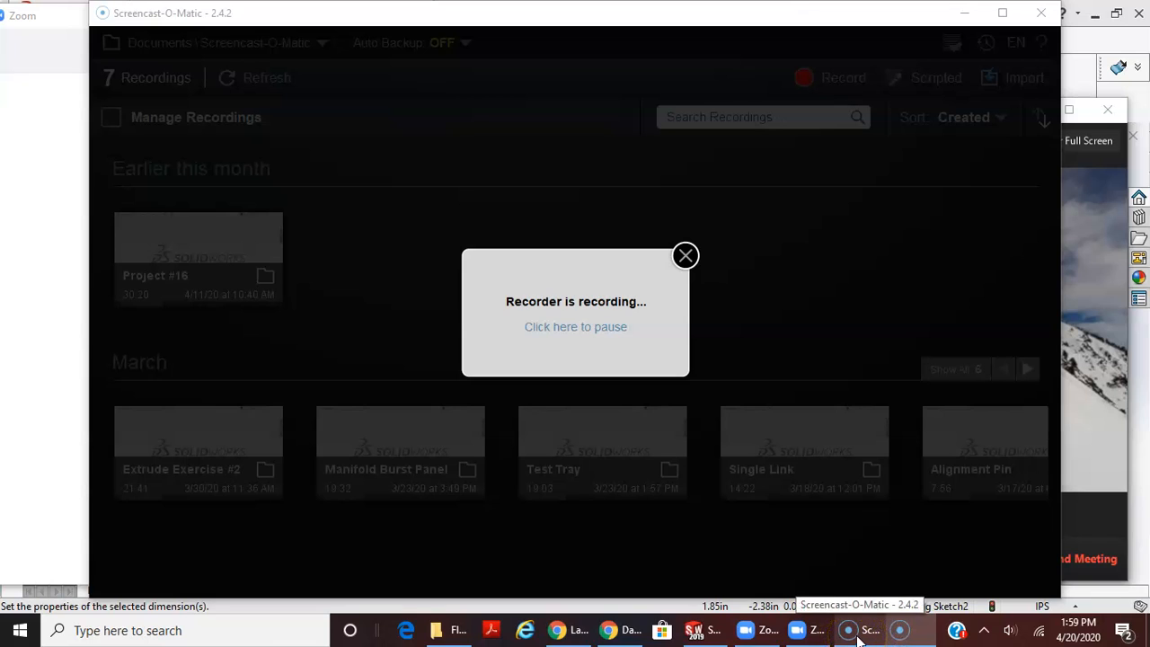
pyautogui.click(858, 640)
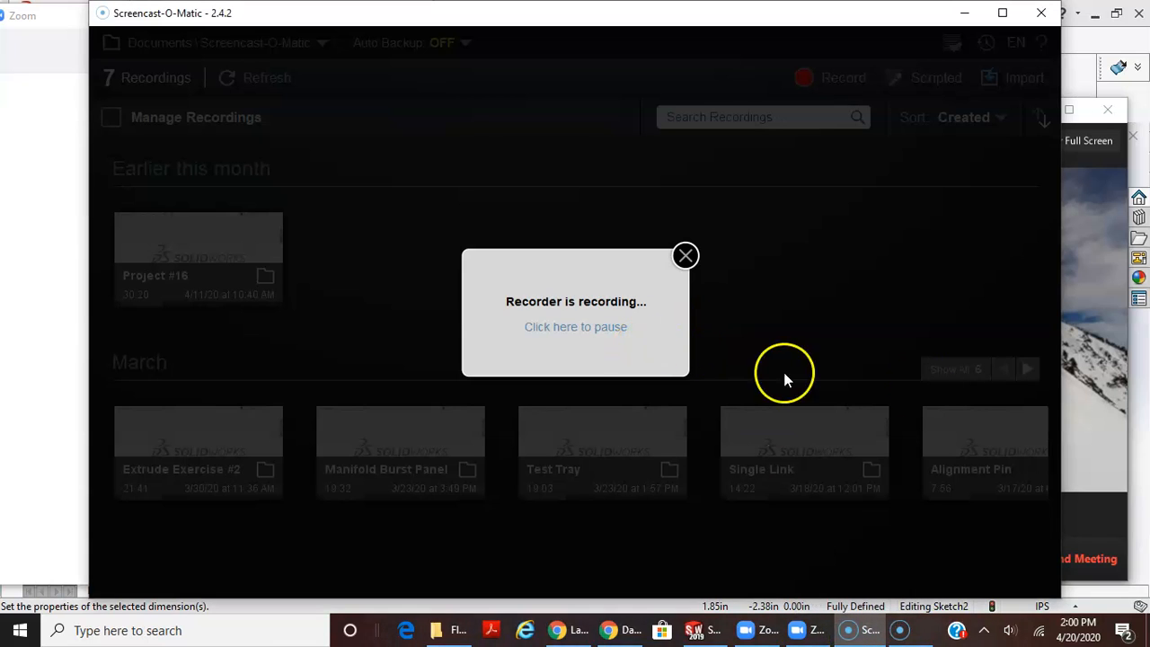
pyautogui.click(808, 634)
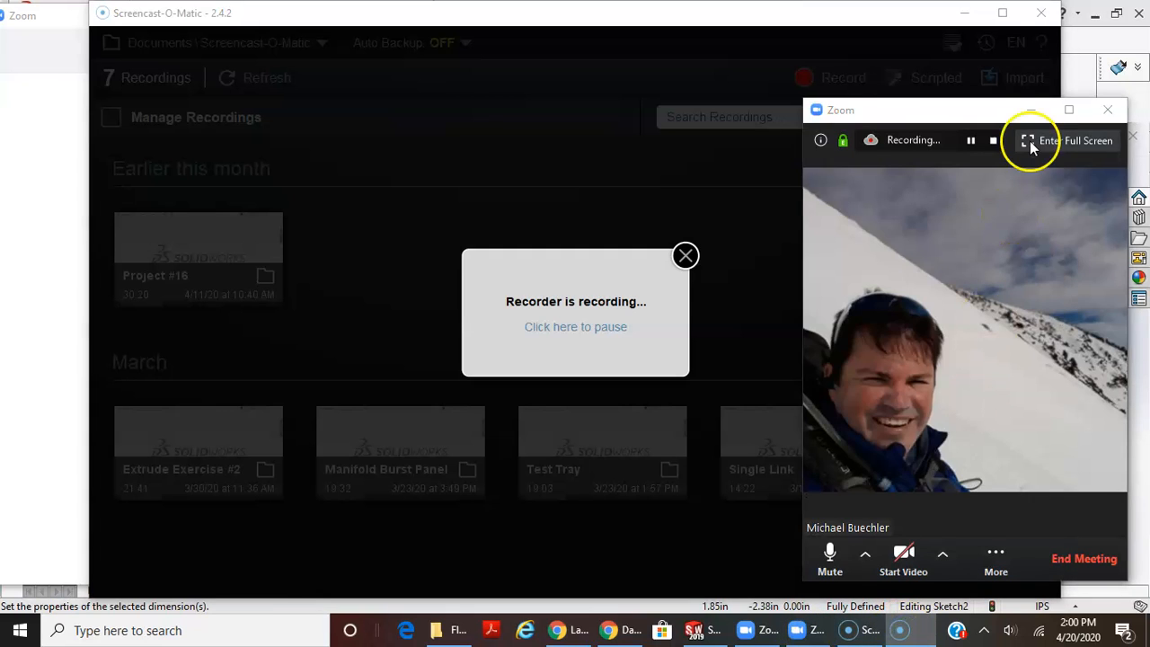
pyautogui.click(1029, 111)
pyautogui.click(1003, 14)
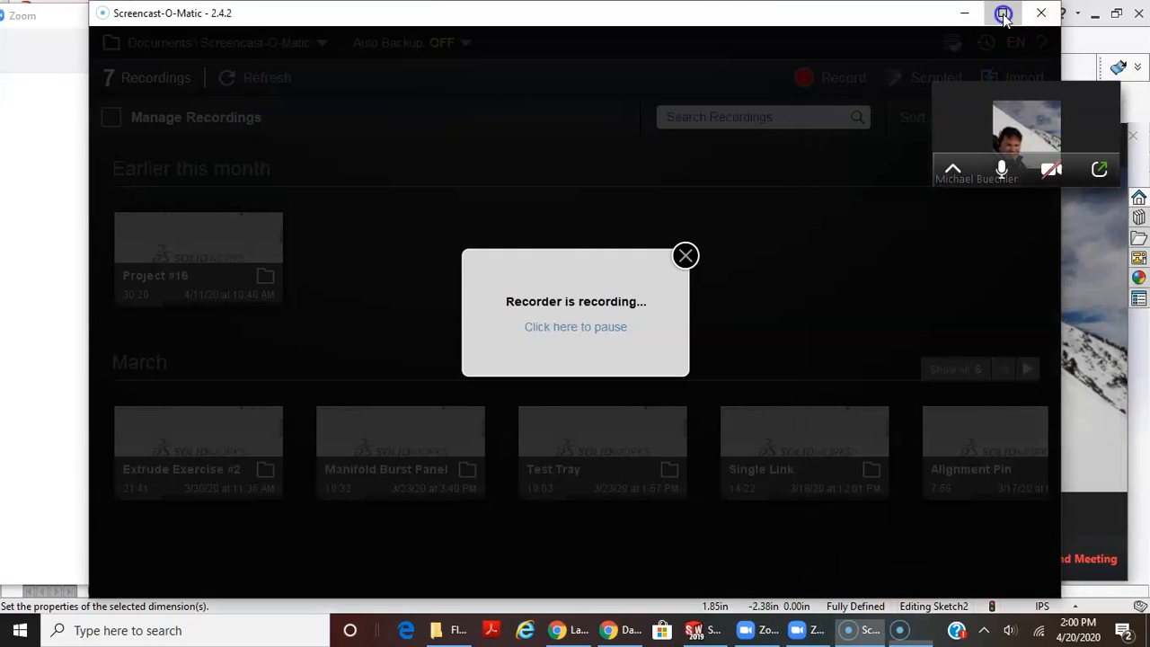
pyautogui.click(686, 260)
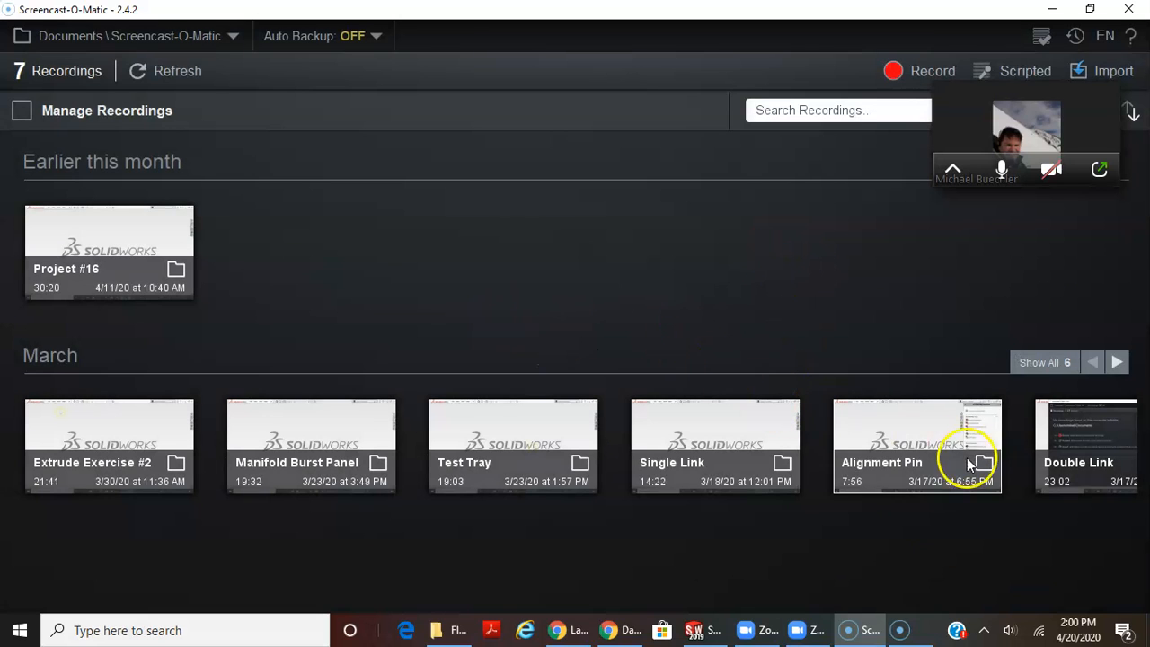
pyautogui.click(900, 631)
pyautogui.click(1109, 133)
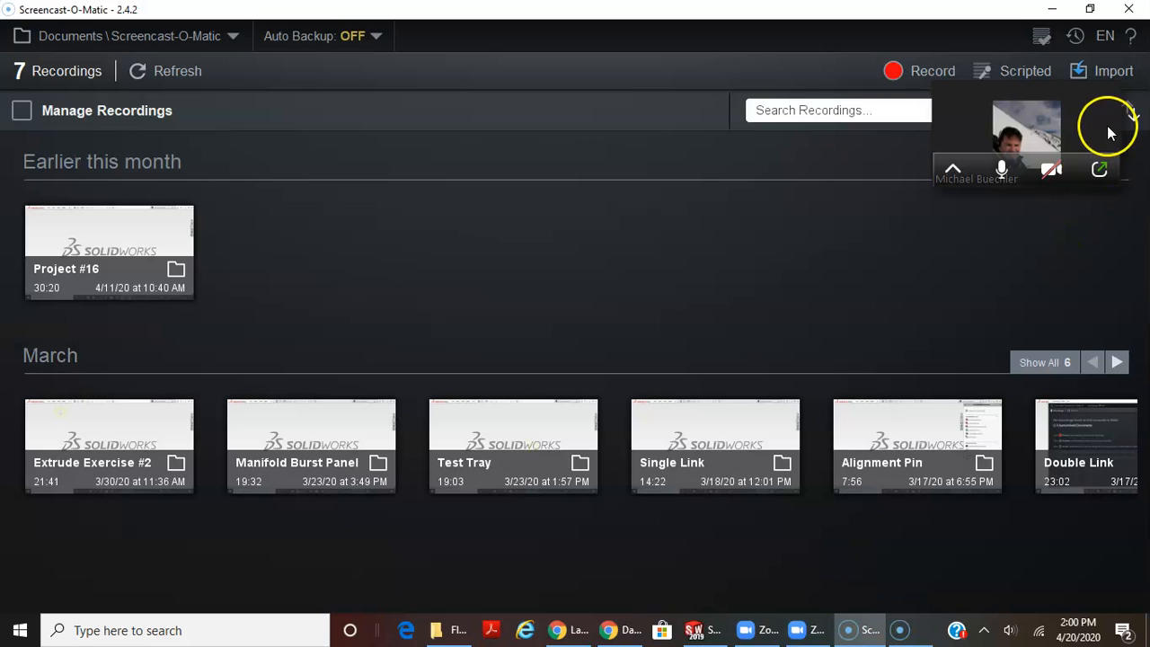
pyautogui.click(1049, 11)
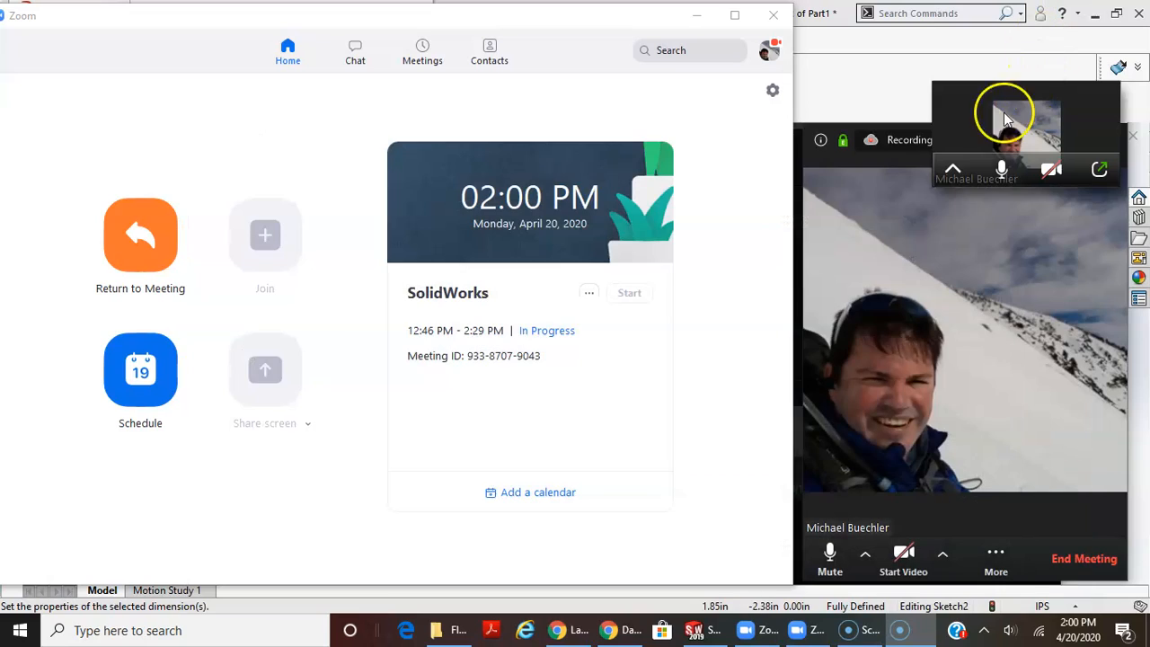
pyautogui.moveTo(588, 17)
pyautogui.mouseDown()
pyautogui.moveTo(1015, 3)
pyautogui.moveTo(702, 192)
pyautogui.moveTo(588, 1)
pyautogui.mouseUp()
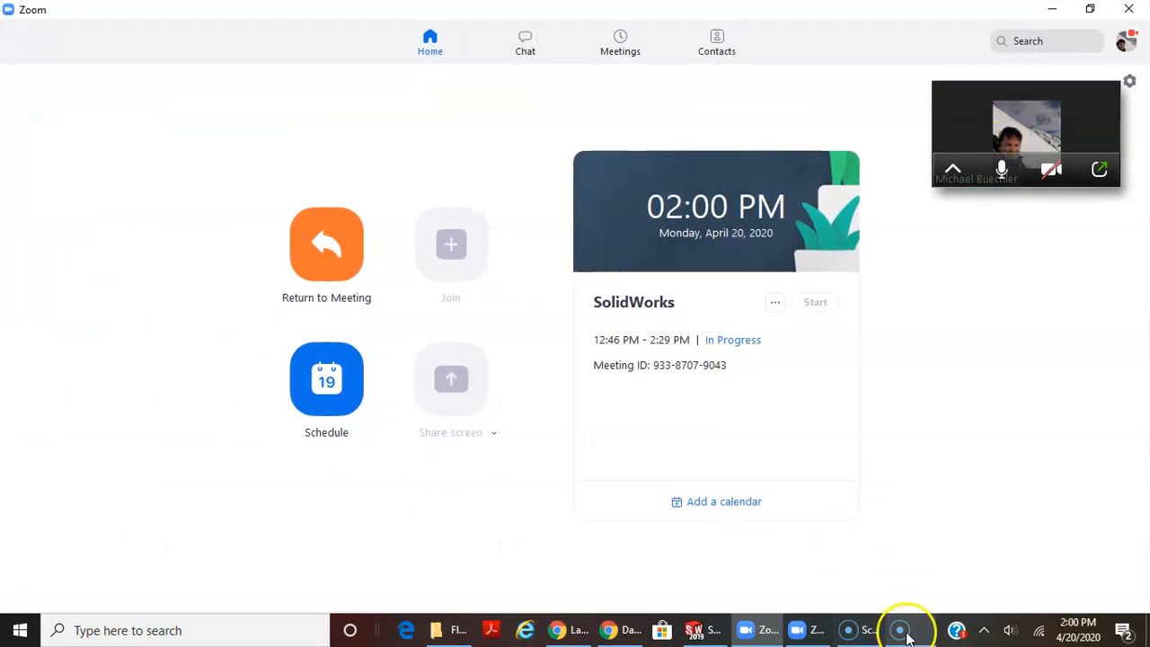
pyautogui.click(1052, 12)
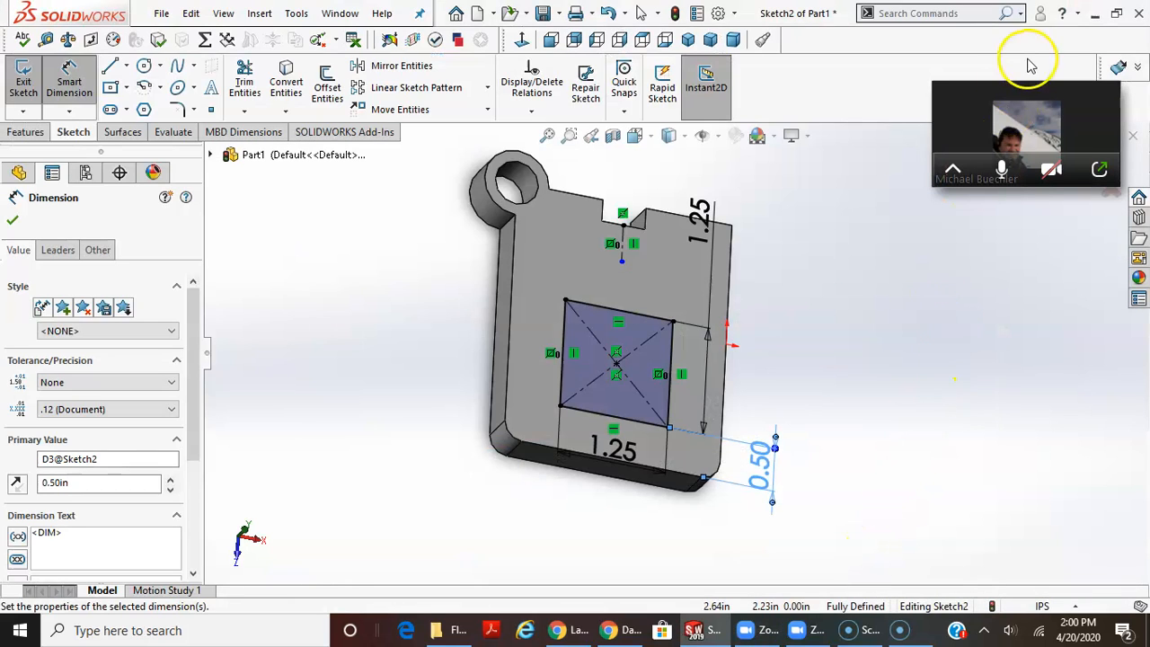
pyautogui.click(861, 631)
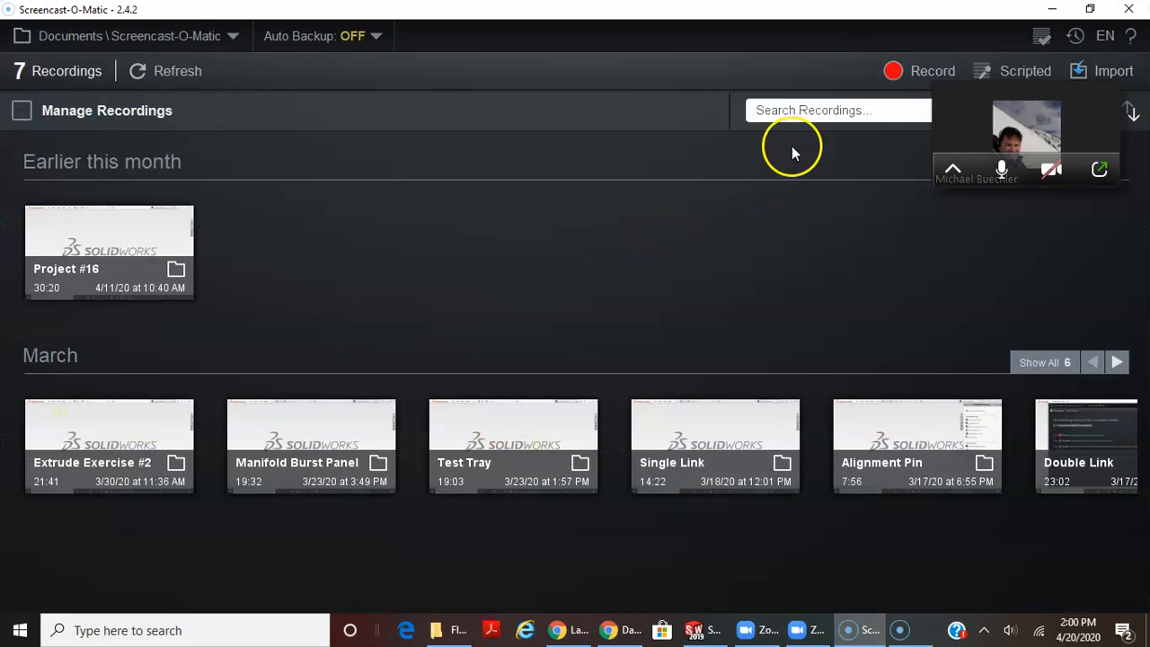
pyautogui.click(914, 70)
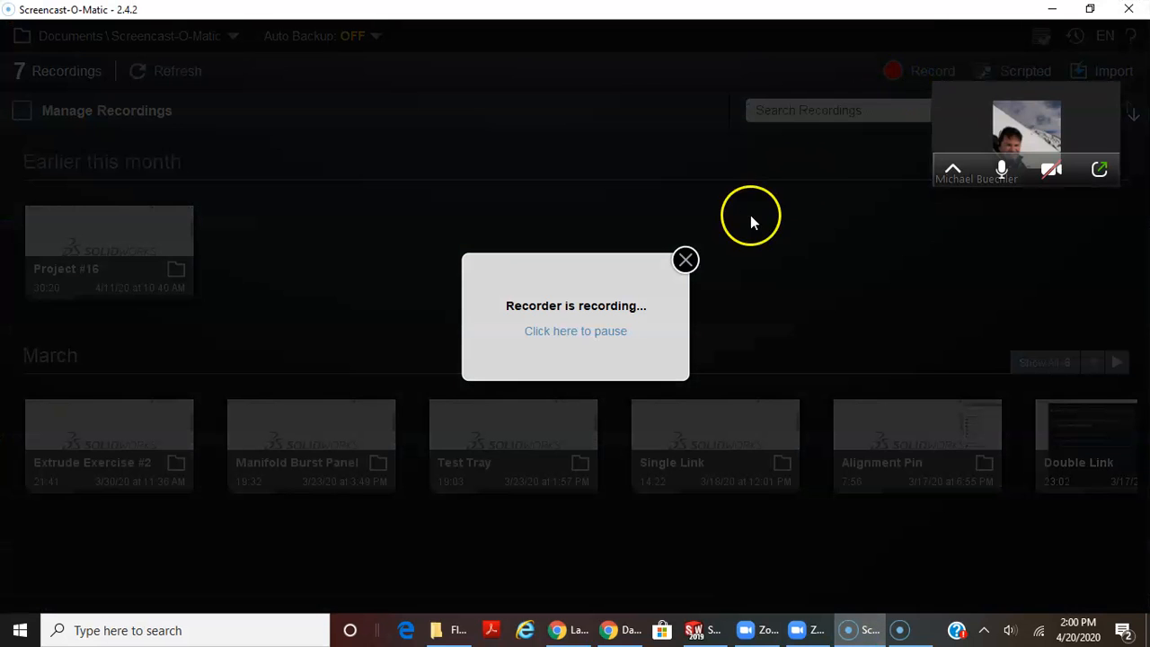
pyautogui.click(685, 261)
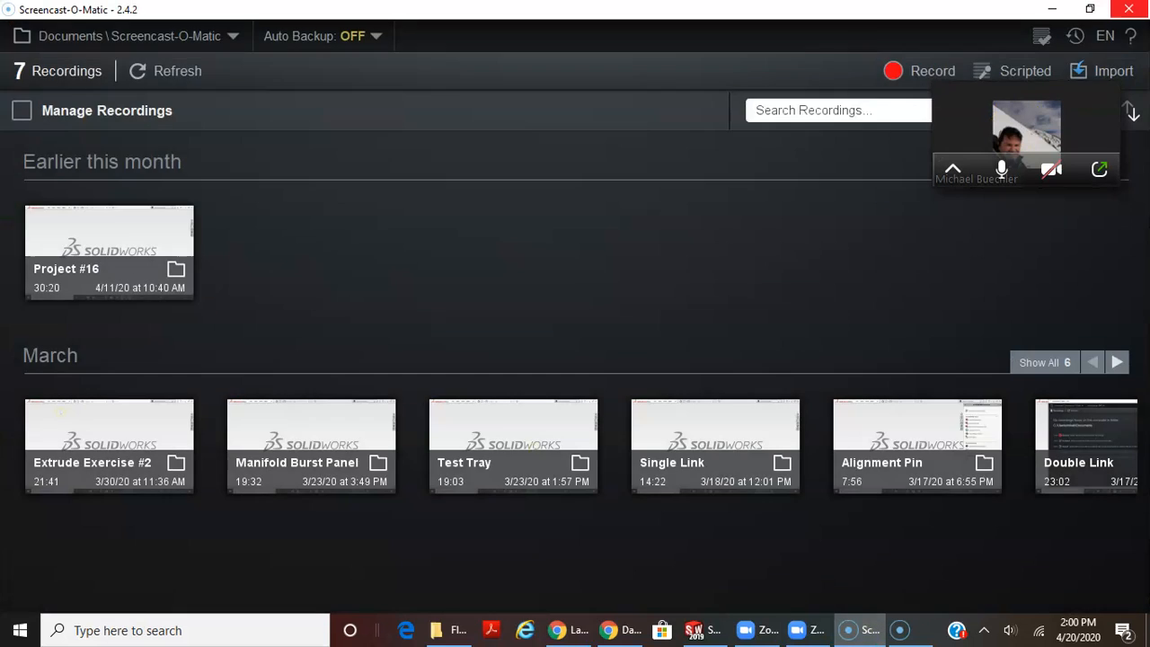
pyautogui.click(1051, 9)
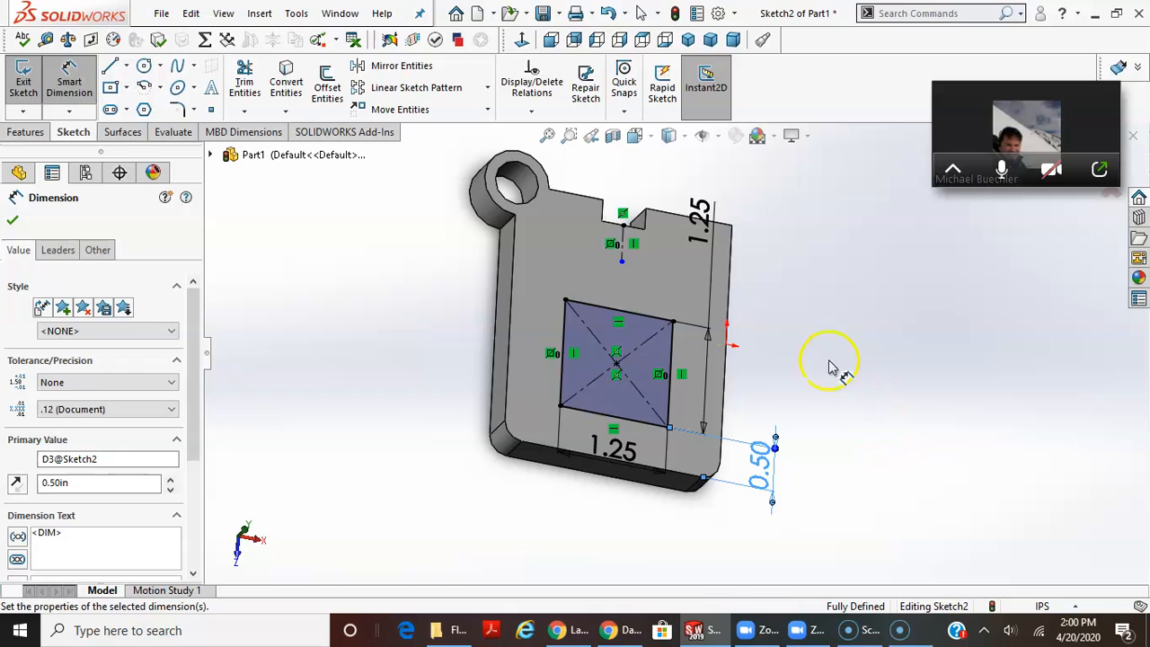
# - Fillet all four corners of the 1.25 in square with a sketch fillet radius of 0.22778445 in, keeping constrained corners
pyautogui.click(179, 113)
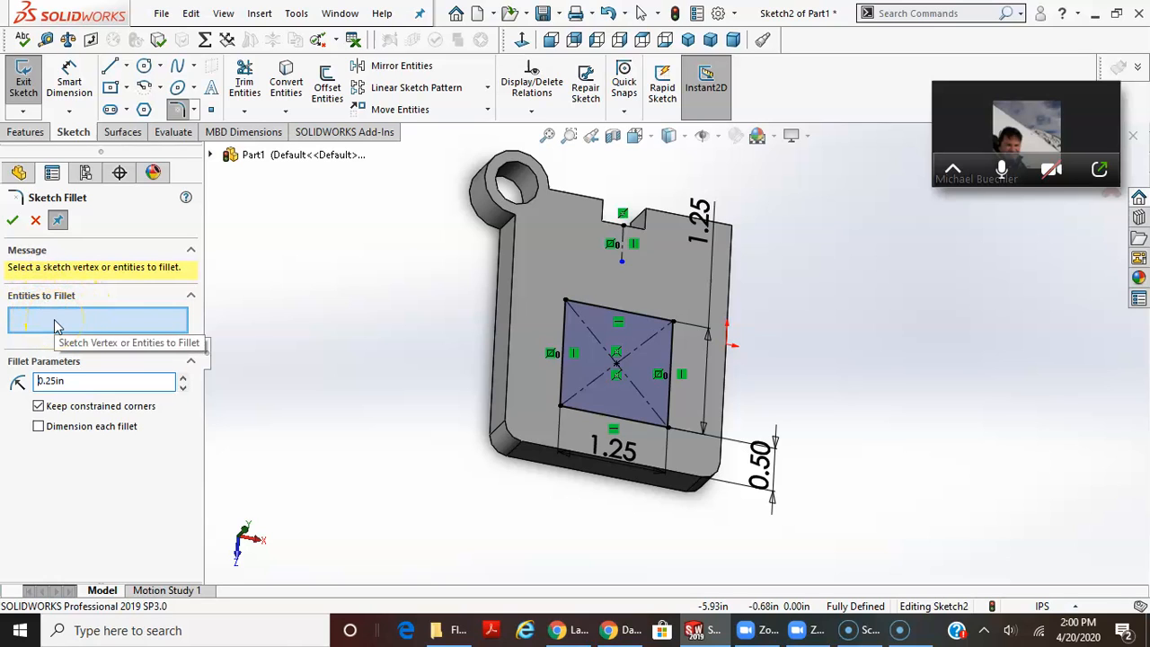
pyautogui.click(582, 328)
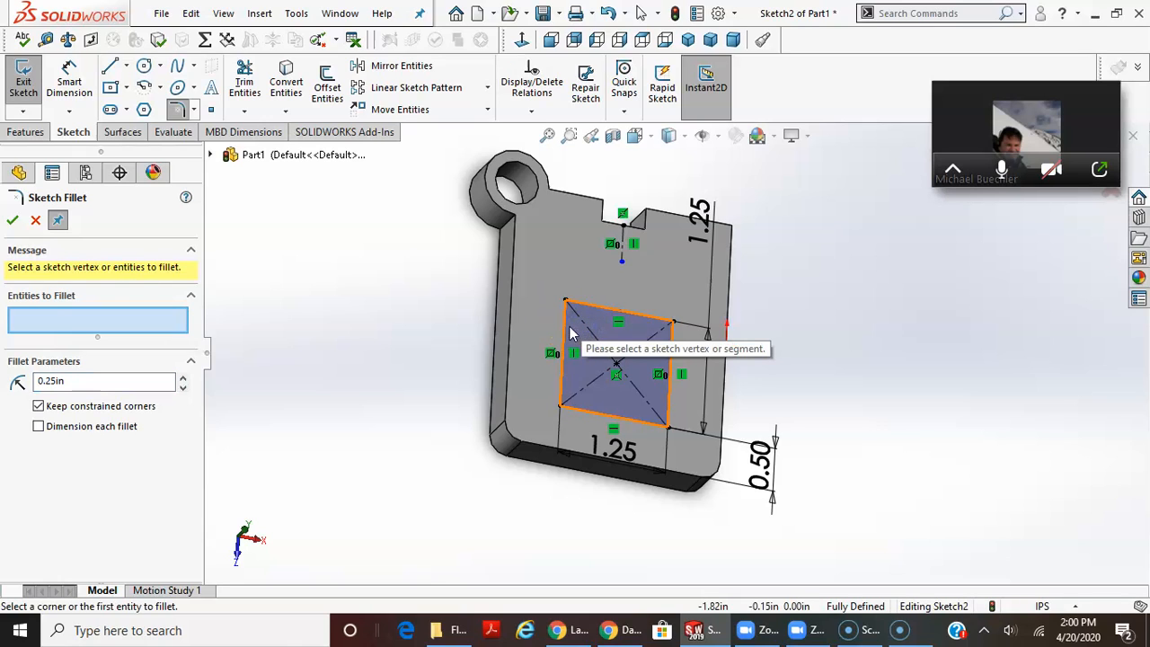
pyautogui.click(572, 333)
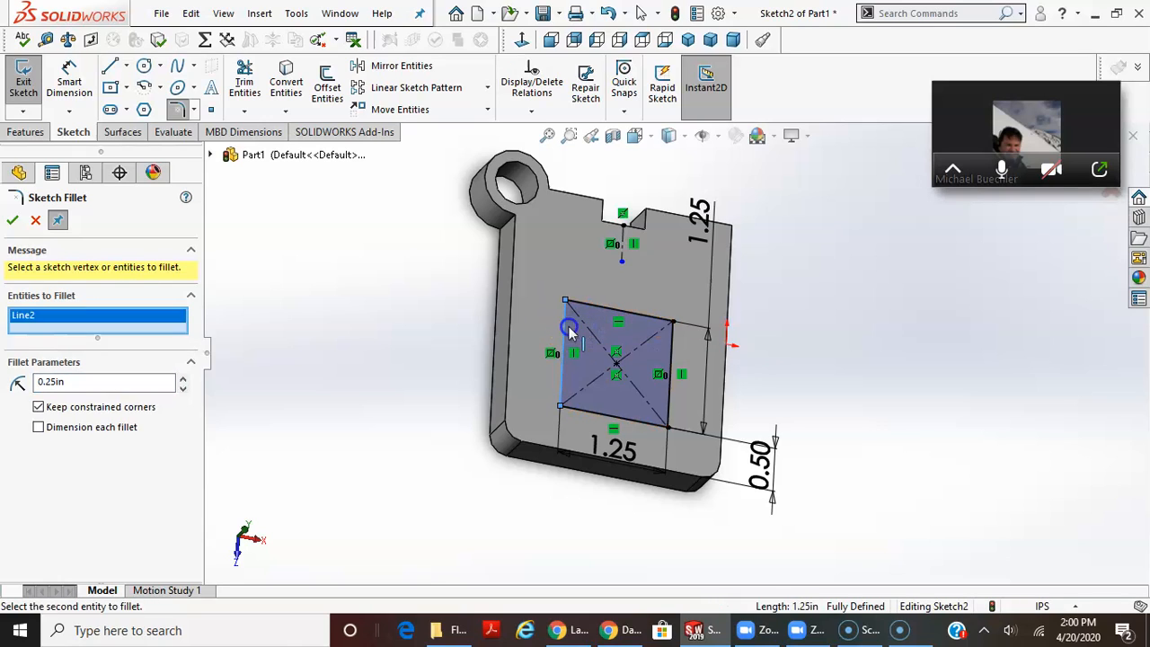
pyautogui.click(653, 327)
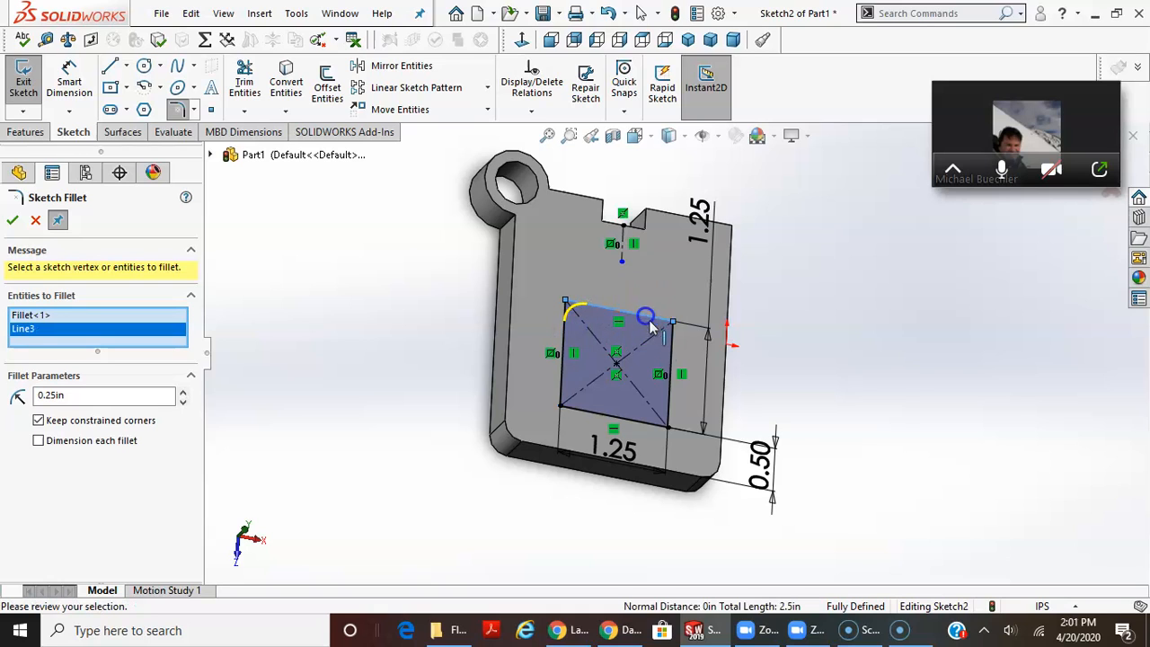
pyautogui.click(657, 423)
pyautogui.click(654, 428)
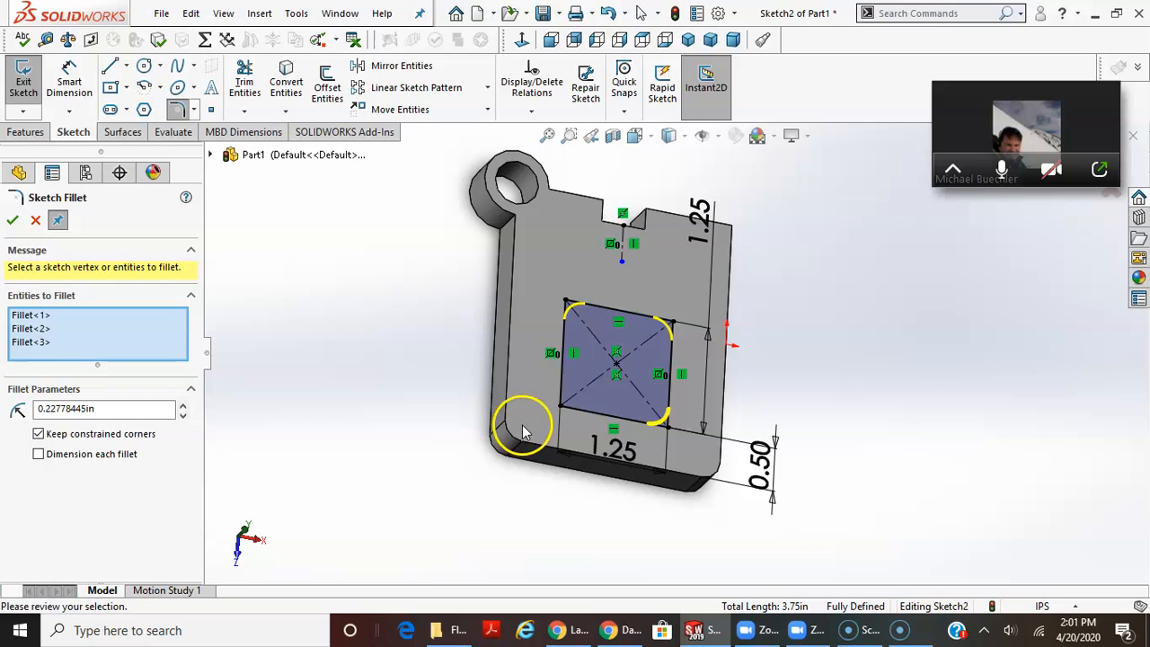
pyautogui.click(566, 398)
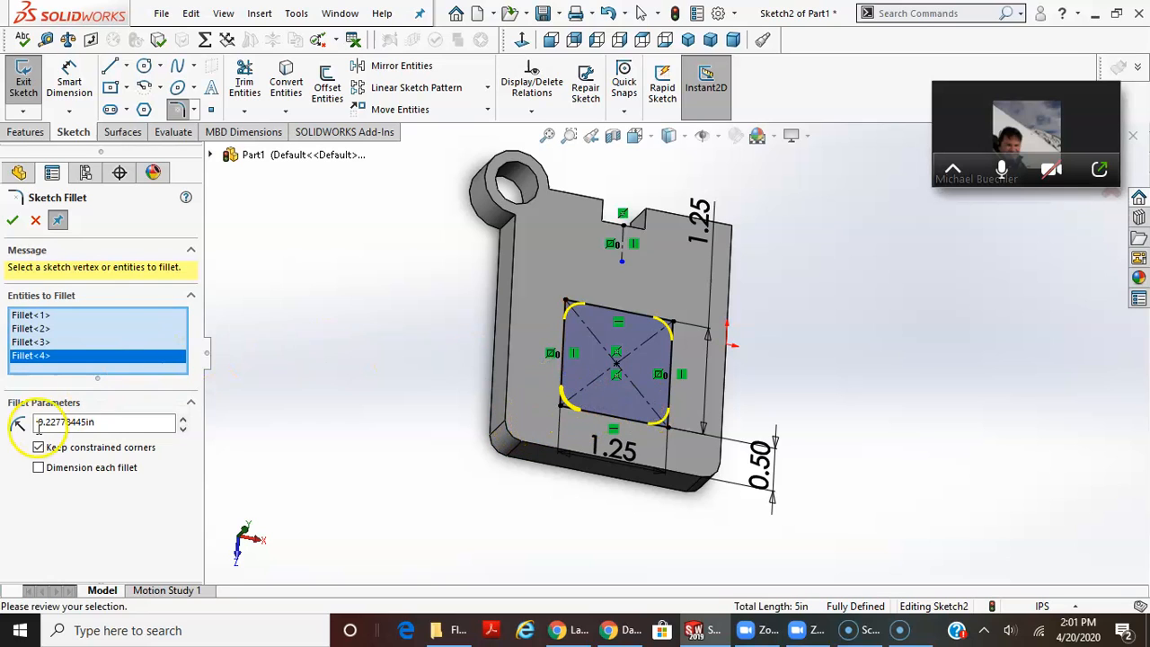
pyautogui.click(11, 221)
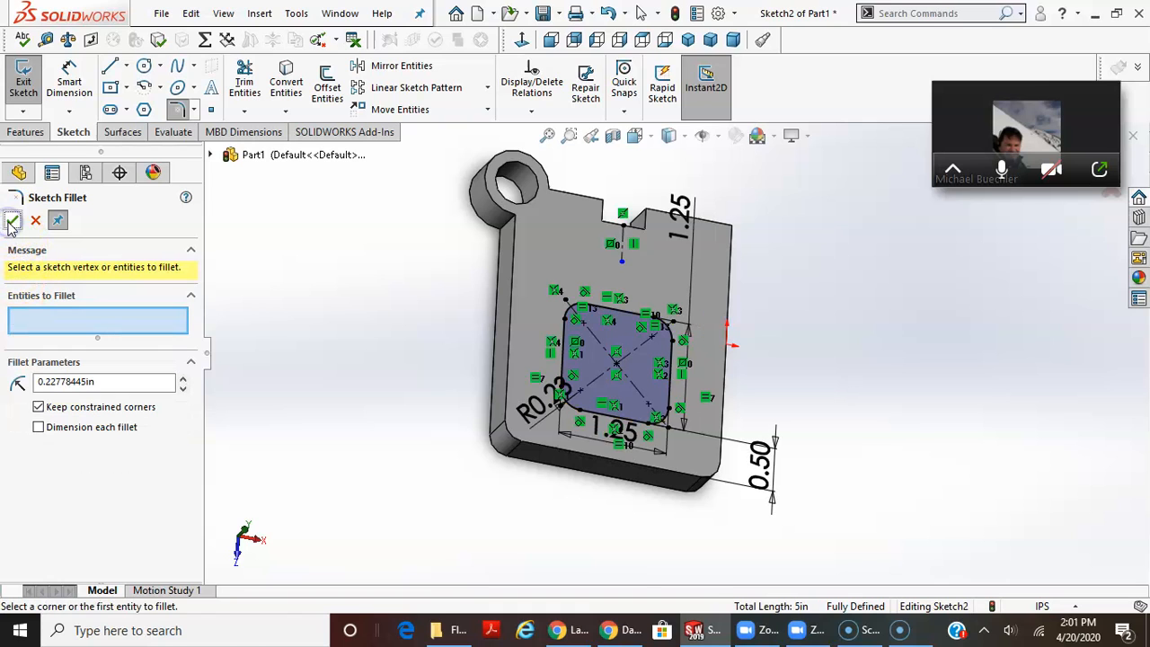
pyautogui.scroll(-4, 674, 359)
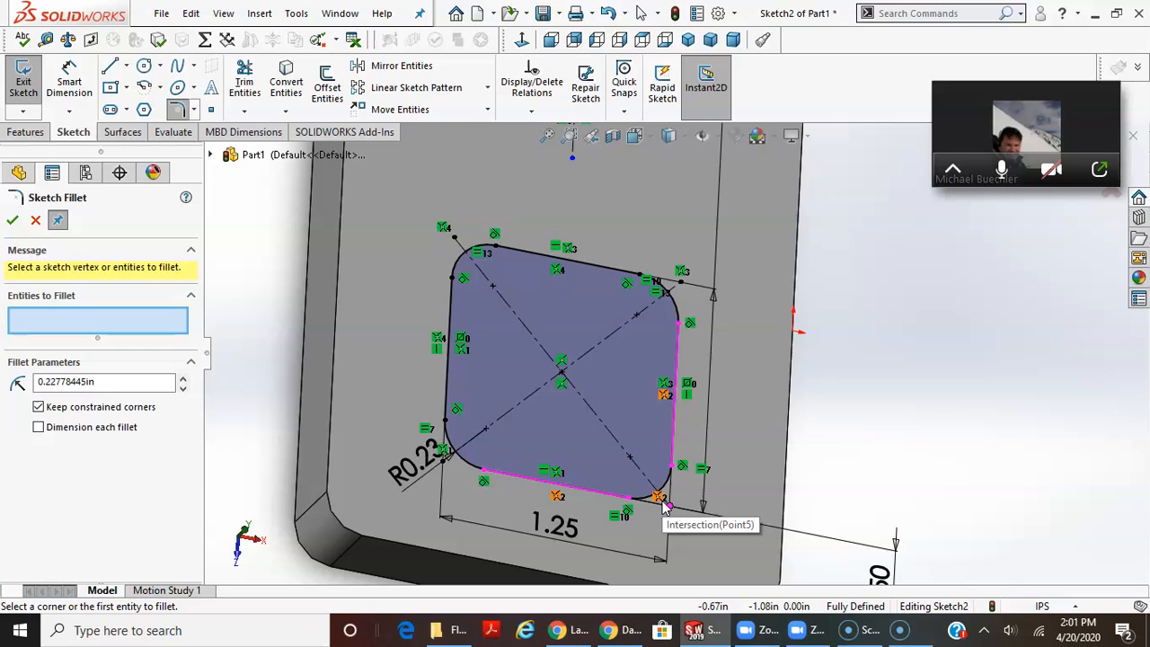
pyautogui.scroll(3, 970, 534)
pyautogui.click(704, 253)
pyautogui.click(703, 261)
pyautogui.click(699, 162)
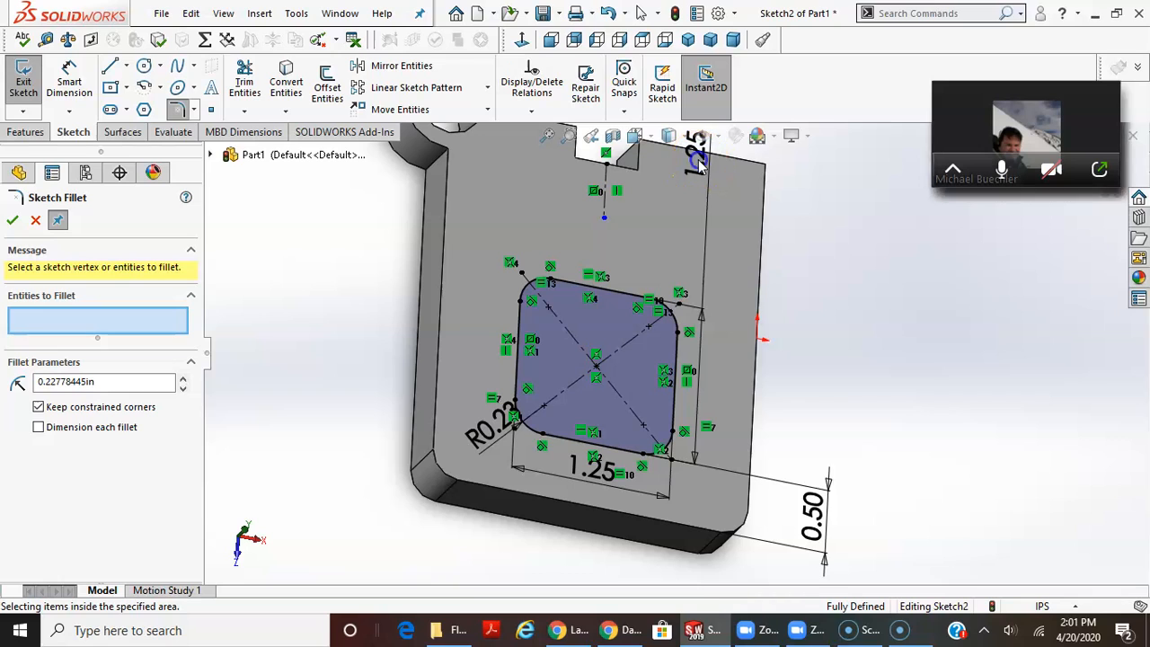
pyautogui.click(705, 161)
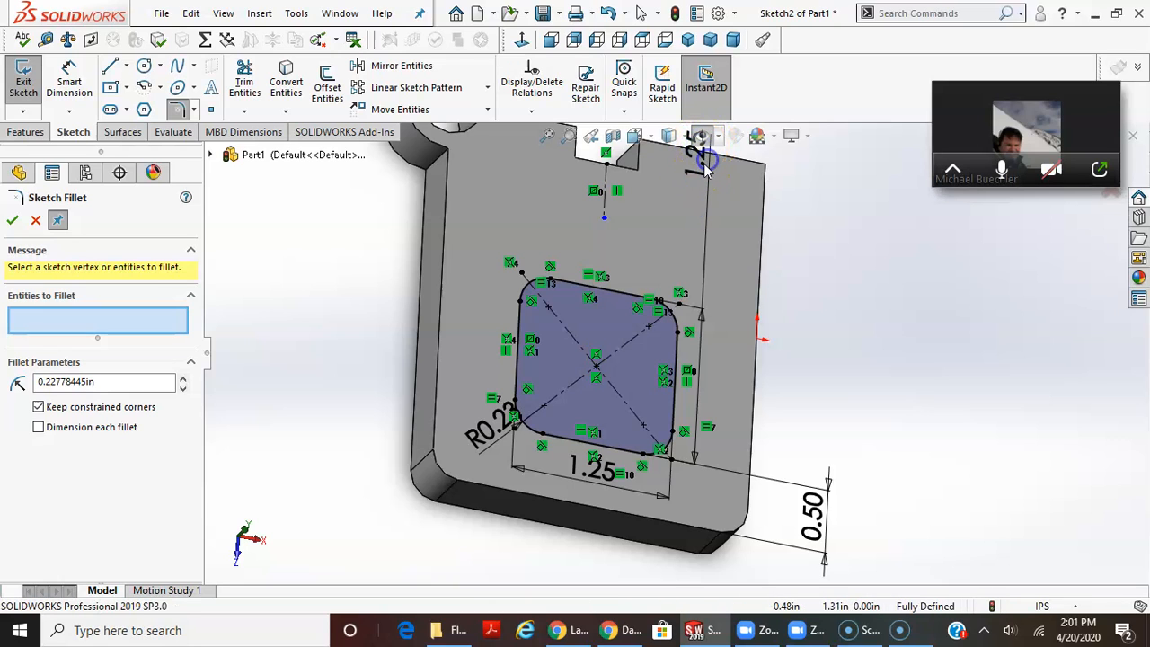
pyautogui.scroll(3, 852, 284)
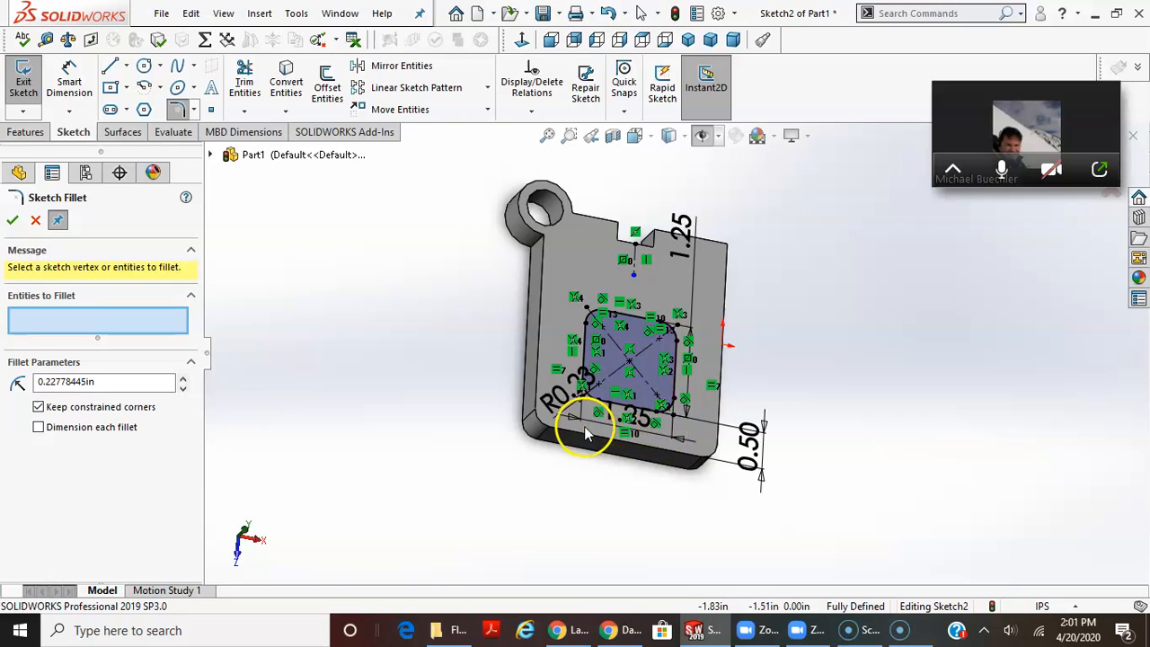
pyautogui.moveTo(571, 459); pyautogui.dragTo(575, 513)
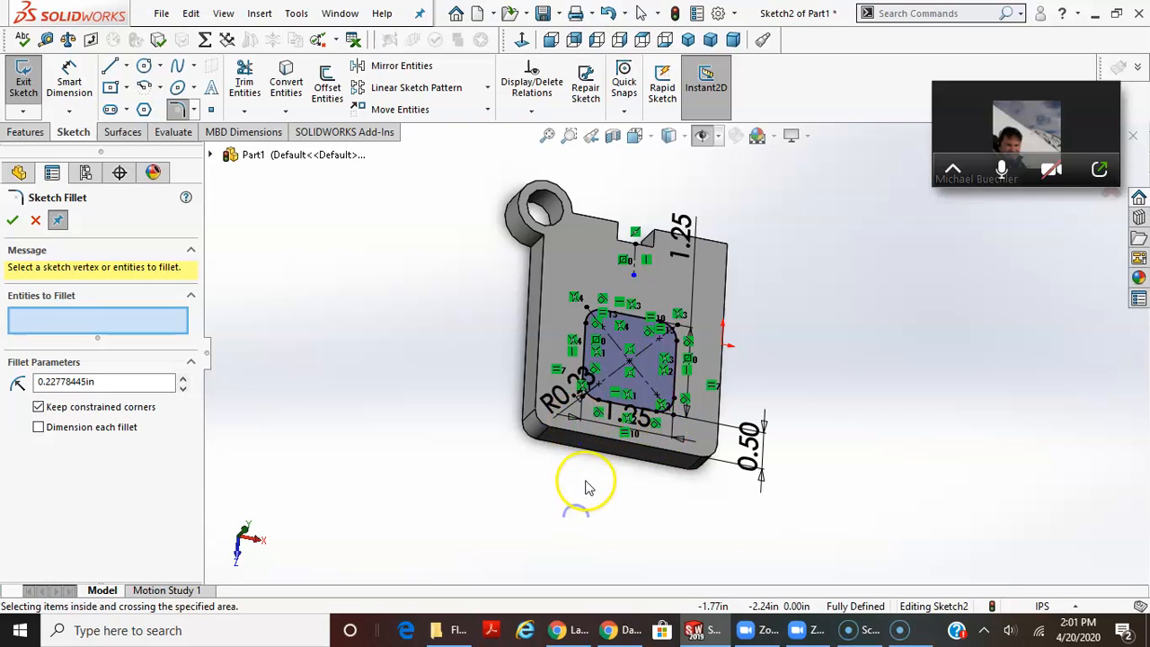
# - End the sketch fillet and move the square's width, height and corner radius dimensions clear of the plate
pyautogui.press('Escape')
pyautogui.moveTo(586, 419); pyautogui.dragTo(571, 478)
pyautogui.moveTo(682, 237); pyautogui.dragTo(778, 340)
pyautogui.moveTo(563, 393); pyautogui.dragTo(479, 431)
pyautogui.click(597, 413)
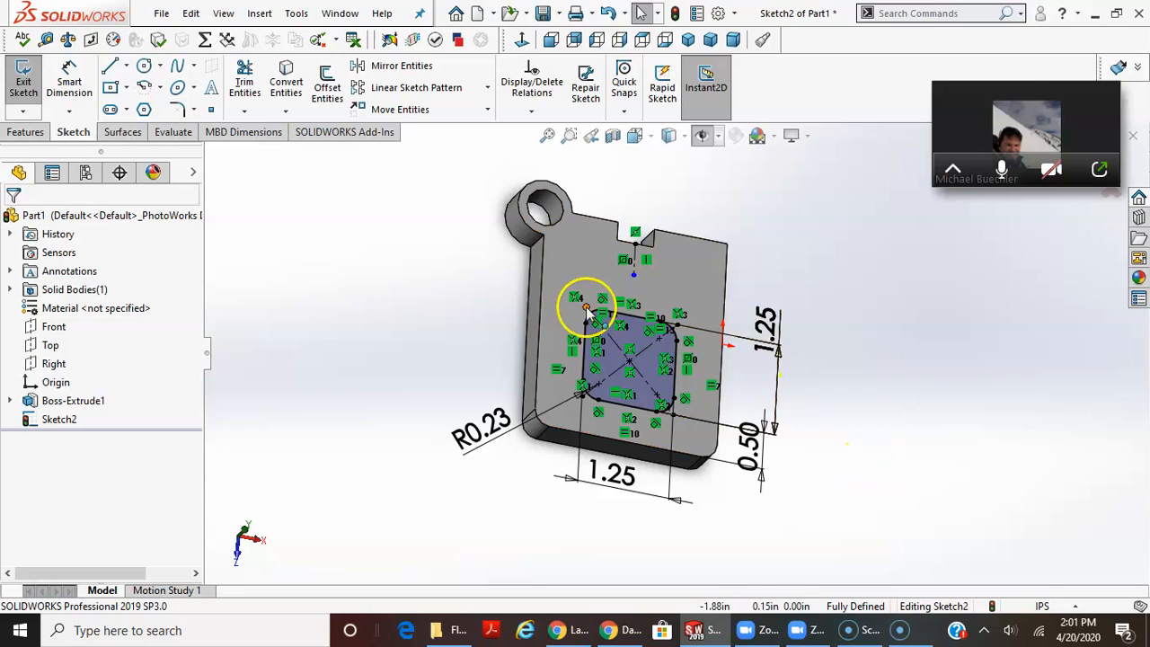
pyautogui.scroll(-2, 682, 366)
pyautogui.scroll(2, 790, 386)
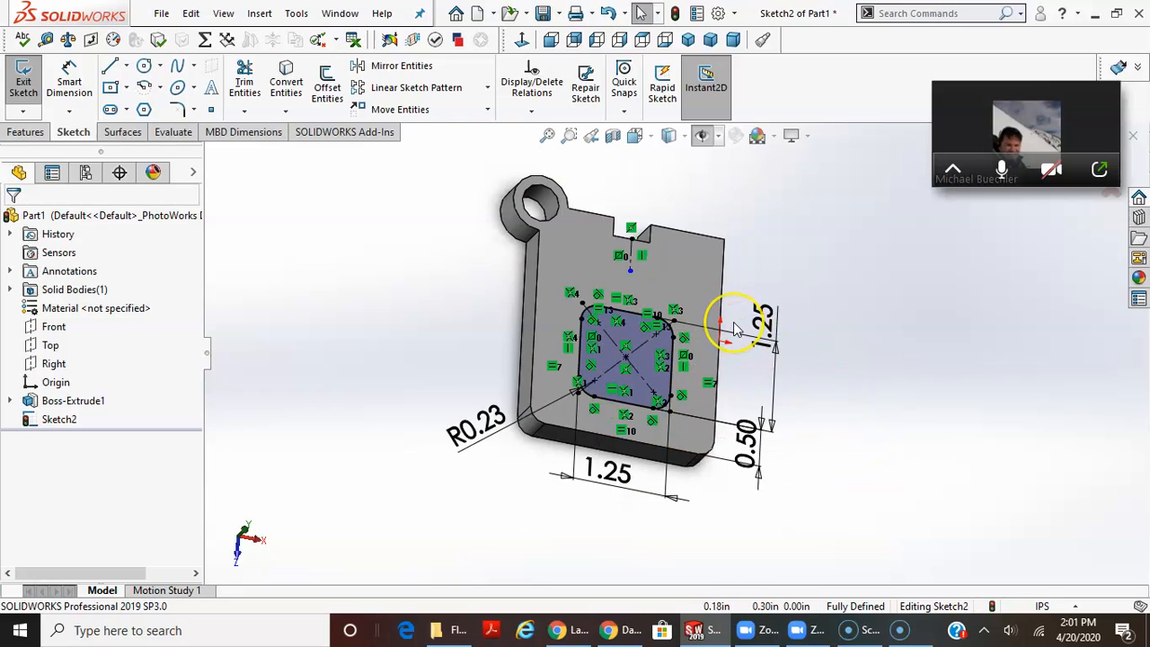
pyautogui.scroll(-1, 735, 329)
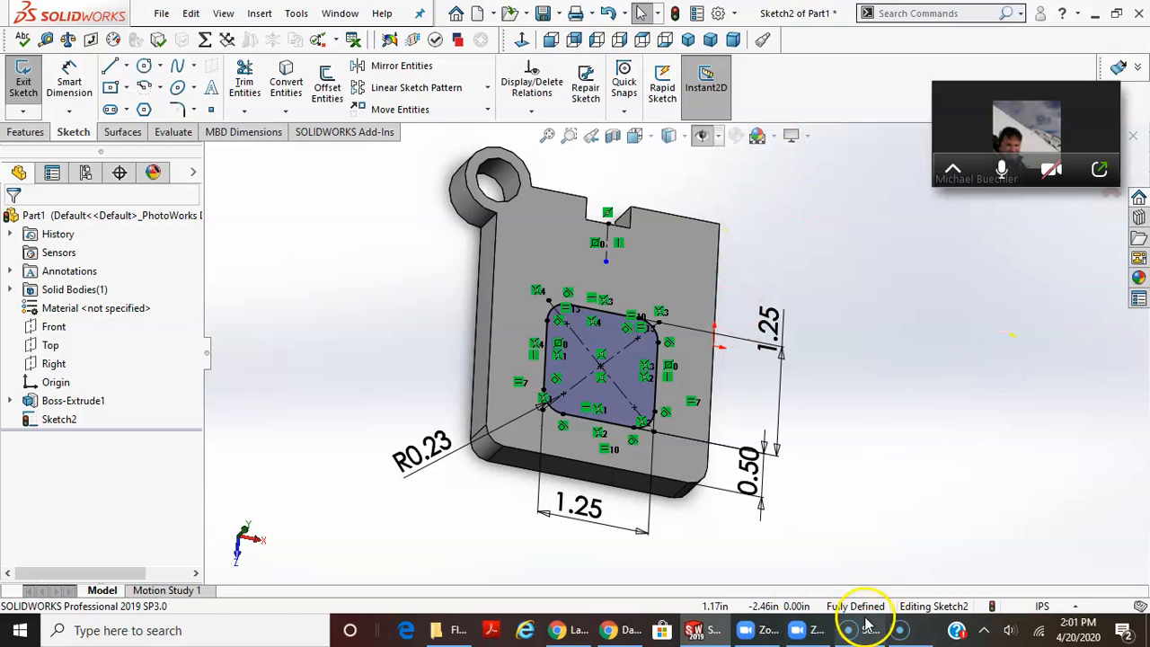
# - Start an extruded cut from the rounded square sketch with the end condition Through All
pyautogui.click(26, 133)
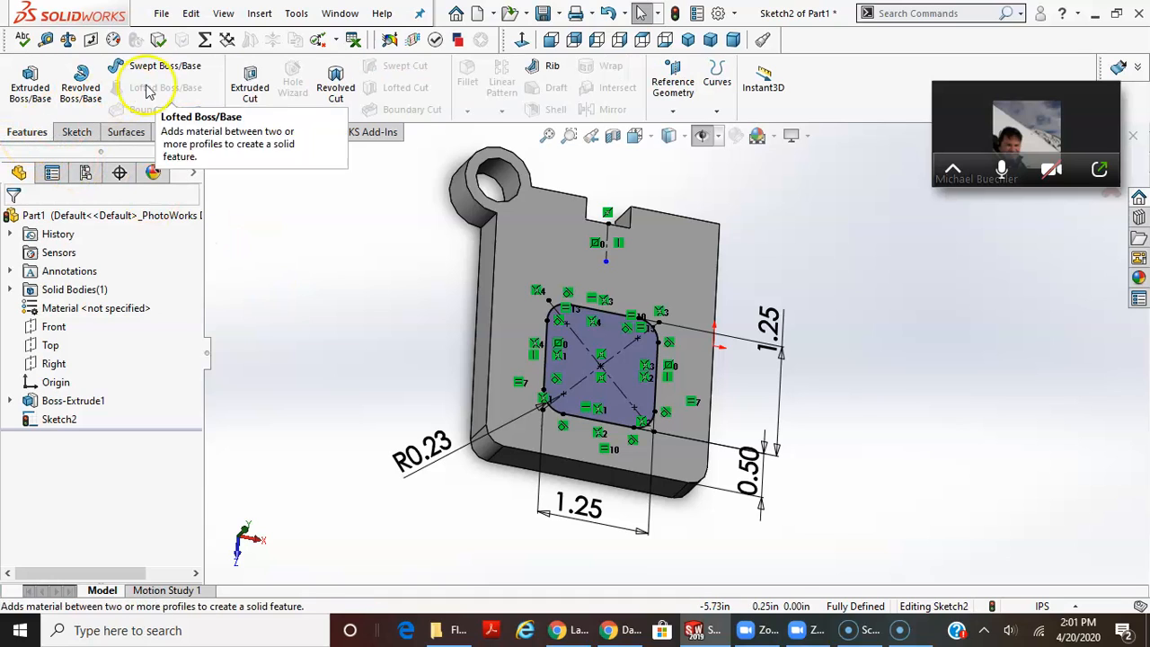
pyautogui.click(251, 85)
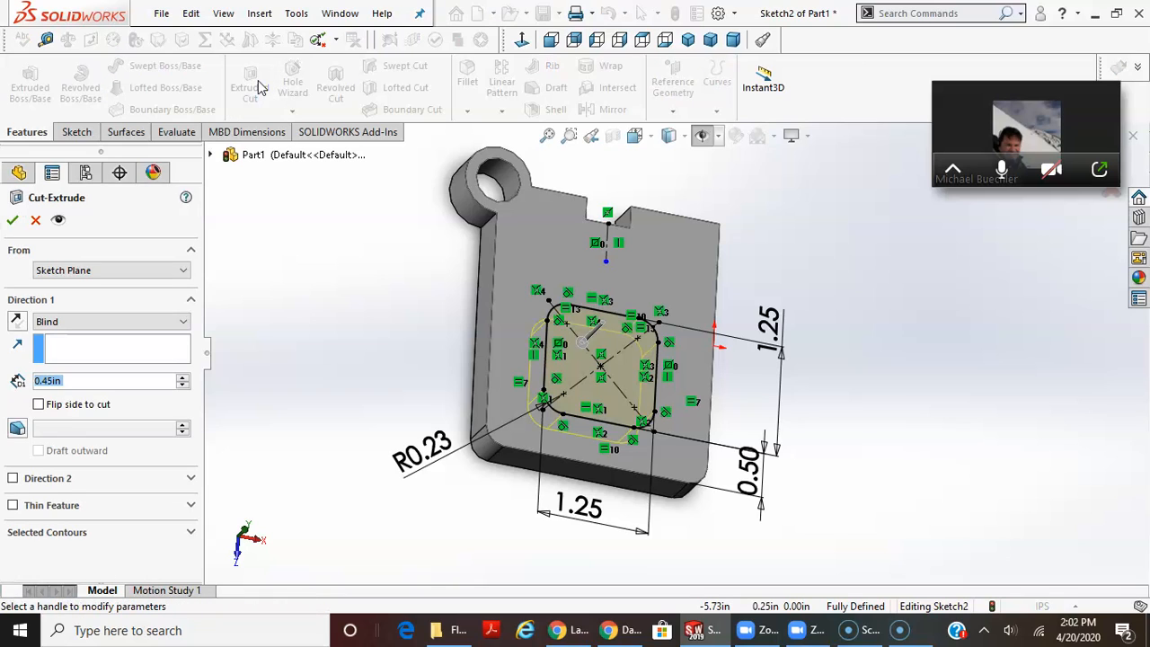
pyautogui.scroll(-4, 660, 444)
pyautogui.moveTo(565, 354)
pyautogui.mouseDown(button='middle')
pyautogui.moveTo(586, 238)
pyautogui.moveTo(604, 217)
pyautogui.moveTo(530, 295)
pyautogui.mouseUp(button='middle')
pyautogui.click(69, 321)
pyautogui.click(68, 349)
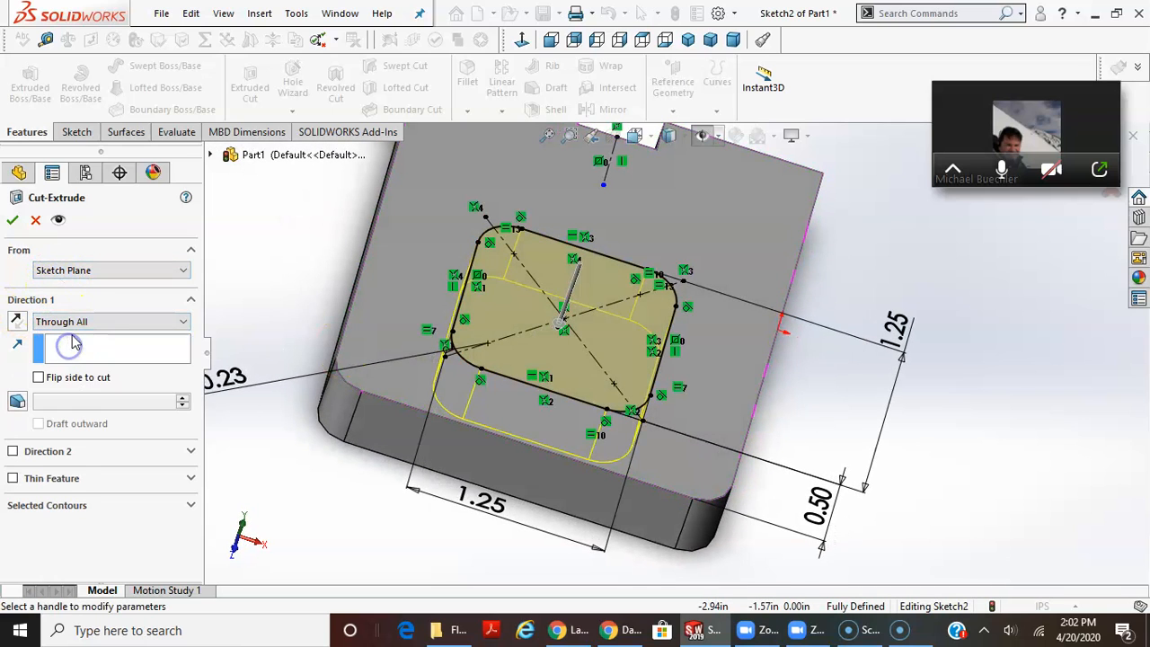
# - Apply a 25° inward draft to the cut and complete the extruded cut
pyautogui.click(17, 403)
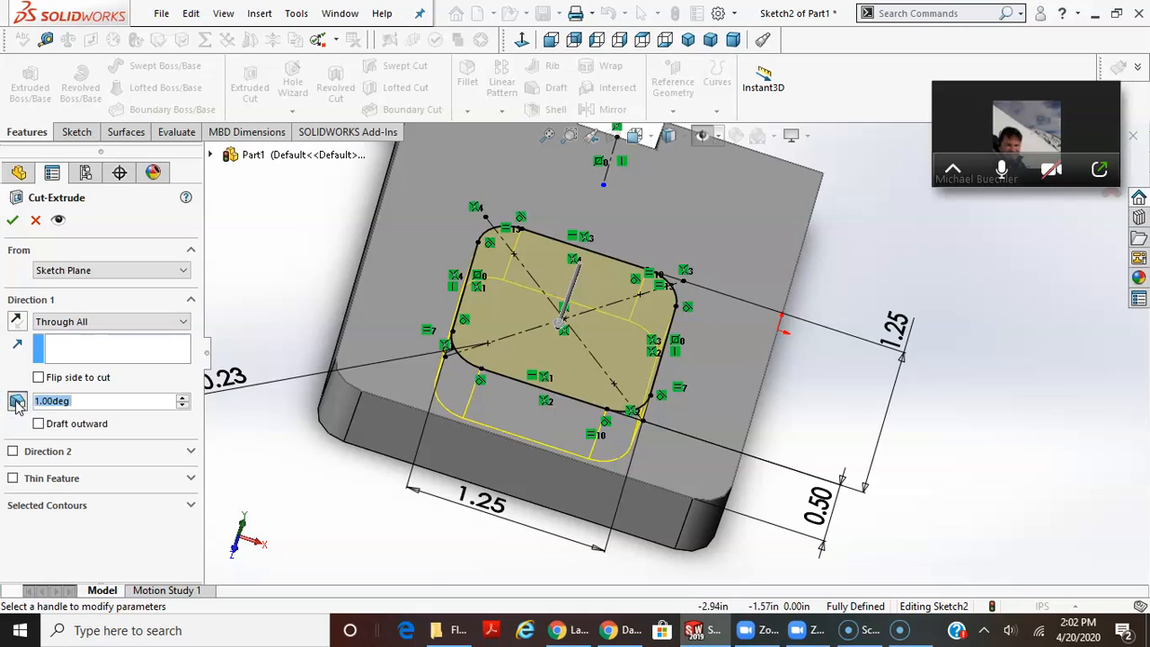
pyautogui.click(65, 404)
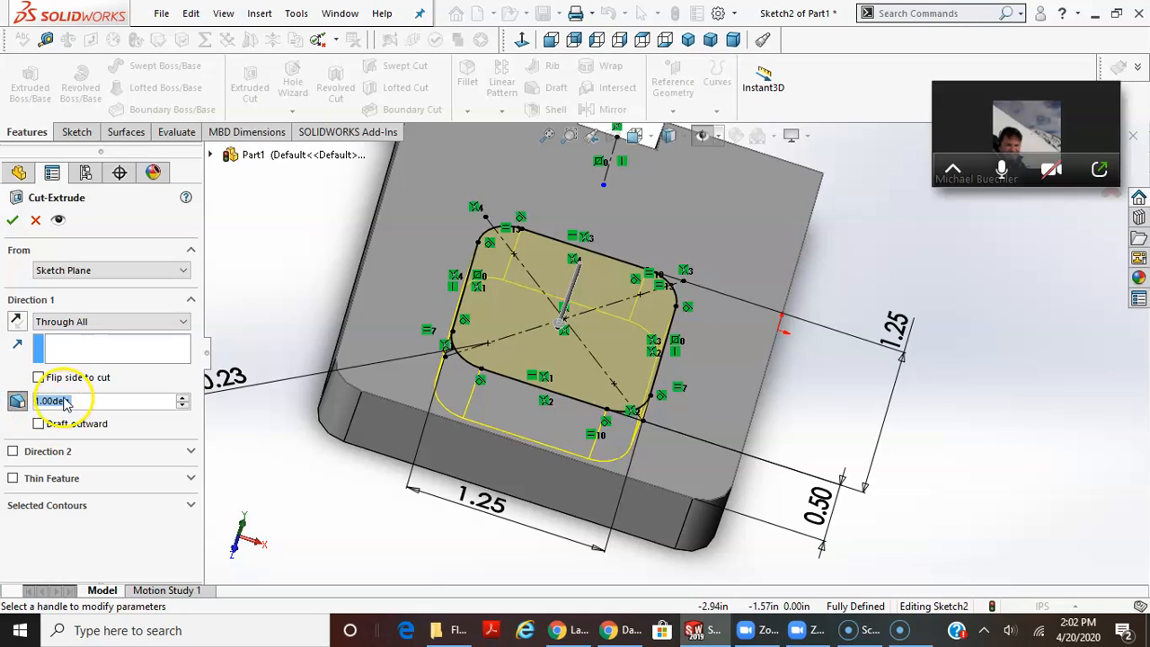
pyautogui.write('25')
pyautogui.press('Return')
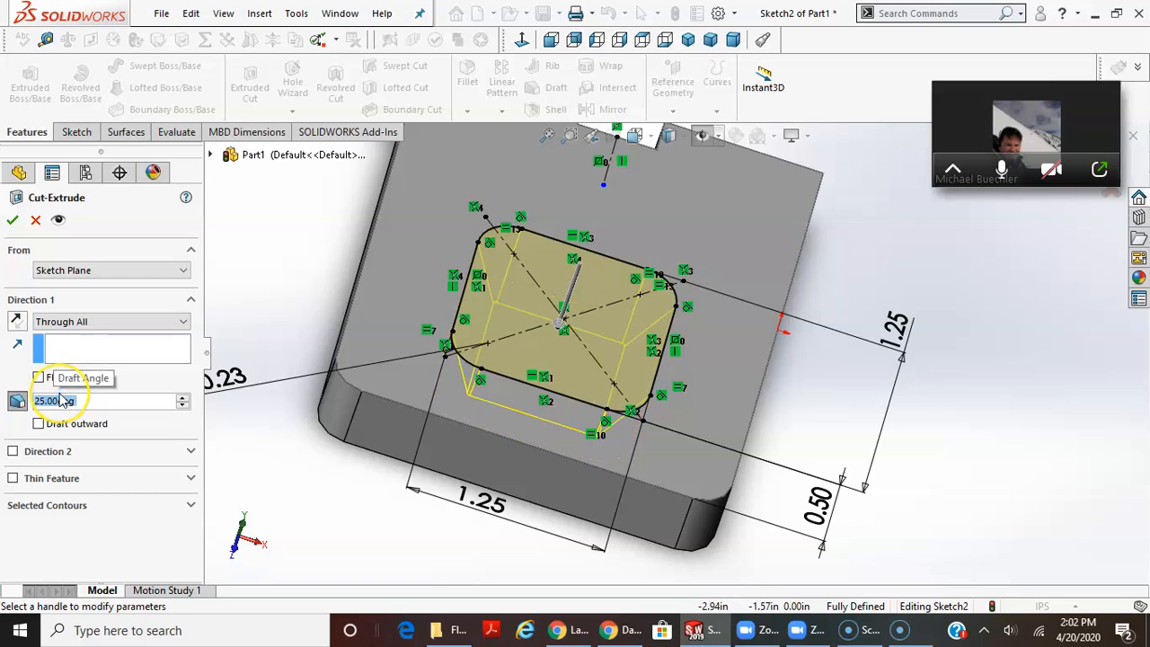
pyautogui.moveTo(441, 469)
pyautogui.mouseDown(button='middle')
pyautogui.moveTo(581, 329)
pyautogui.moveTo(611, 339)
pyautogui.moveTo(503, 530)
pyautogui.moveTo(505, 555)
pyautogui.moveTo(530, 559)
pyautogui.mouseUp(button='middle')
pyautogui.scroll(-1, 435, 395)
pyautogui.scroll(-1, 435, 395)
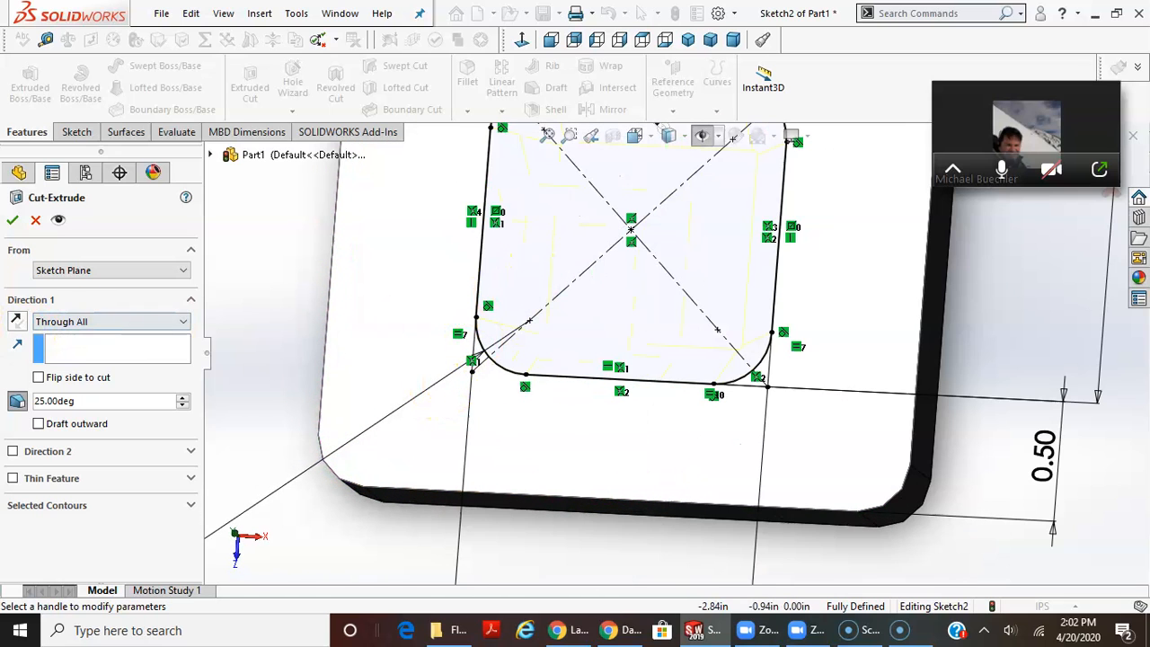
pyautogui.click(12, 223)
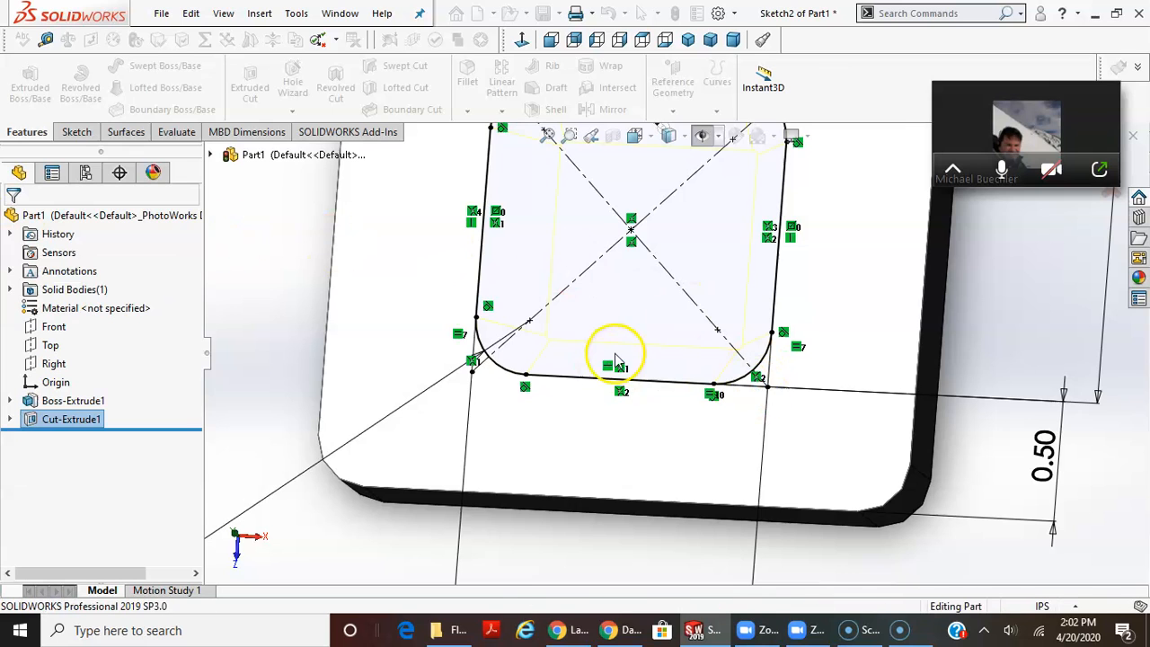
# - Examine the tapered square opening up close and from the Top view
pyautogui.scroll(-1, 575, 330)
pyautogui.scroll(-4, 575, 332)
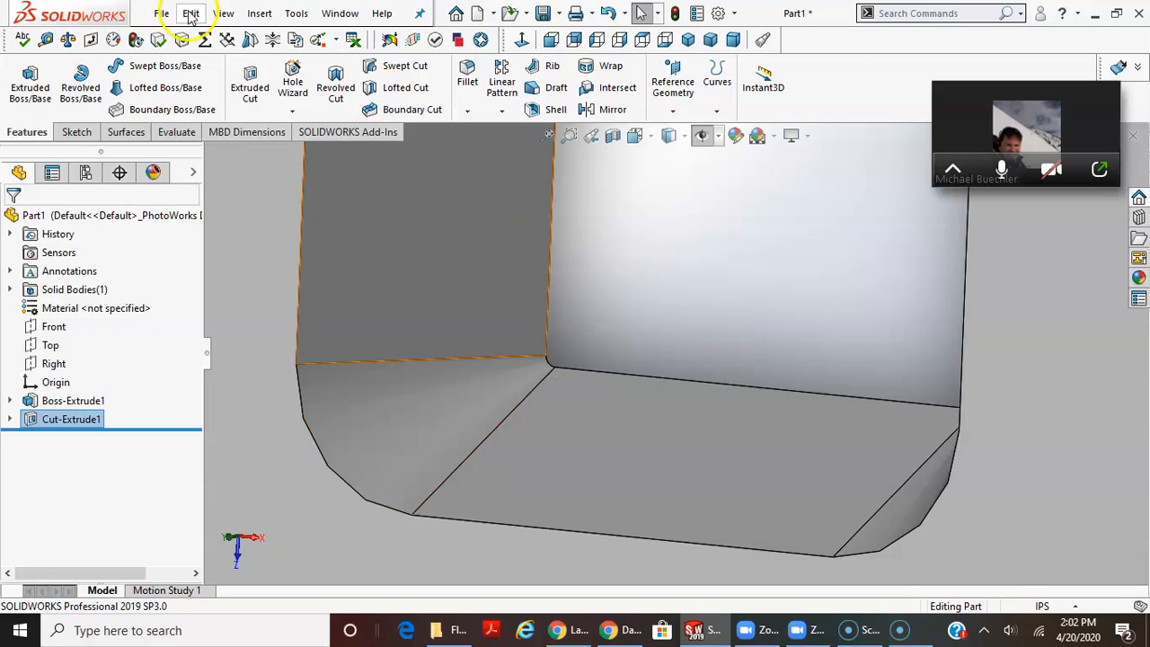
pyautogui.click(688, 138)
pyautogui.click(651, 137)
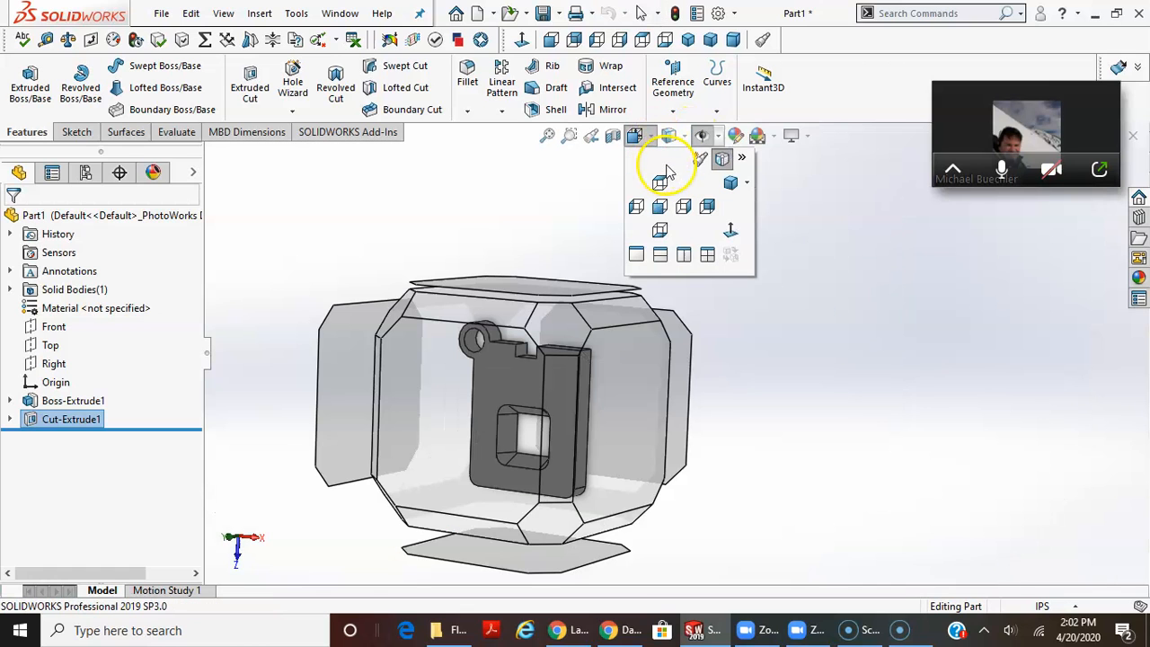
pyautogui.click(661, 185)
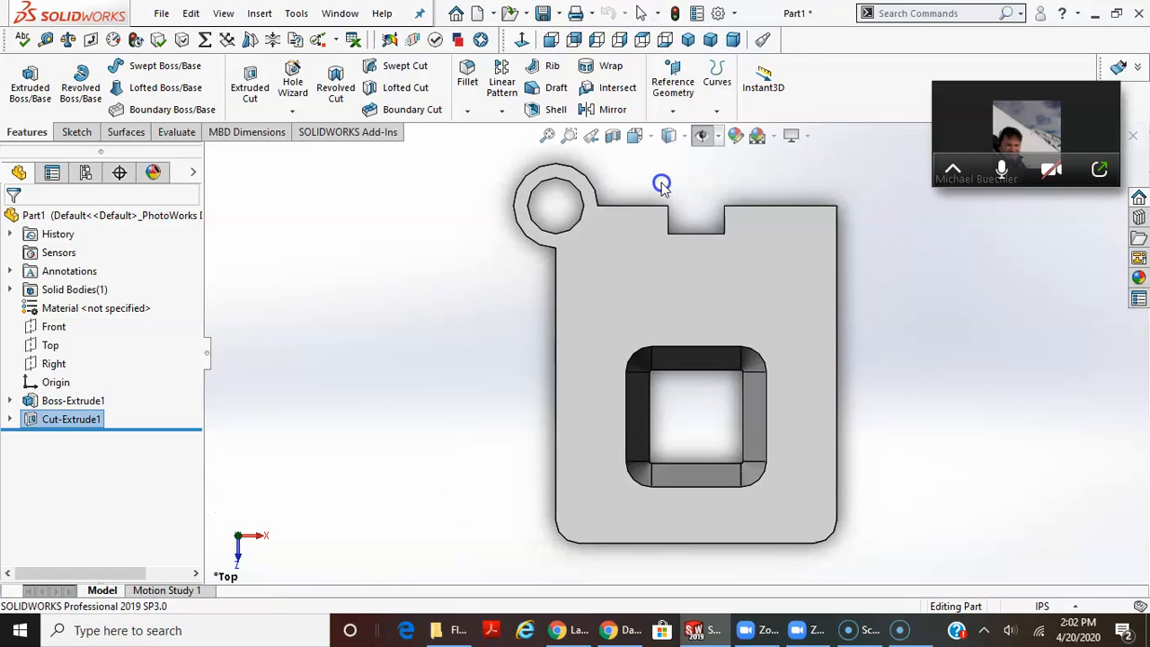
pyautogui.scroll(-5, 641, 264)
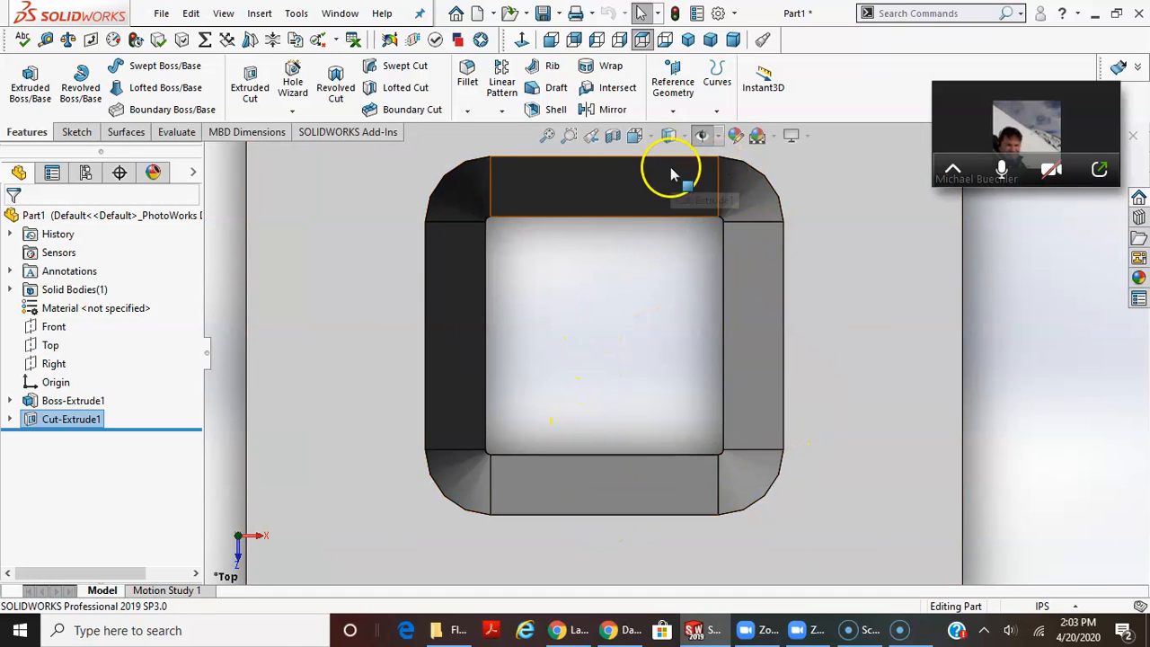
# - Change the display style to Hidden Lines Removed and view the tapered opening at an angle
pyautogui.click(683, 135)
pyautogui.click(669, 228)
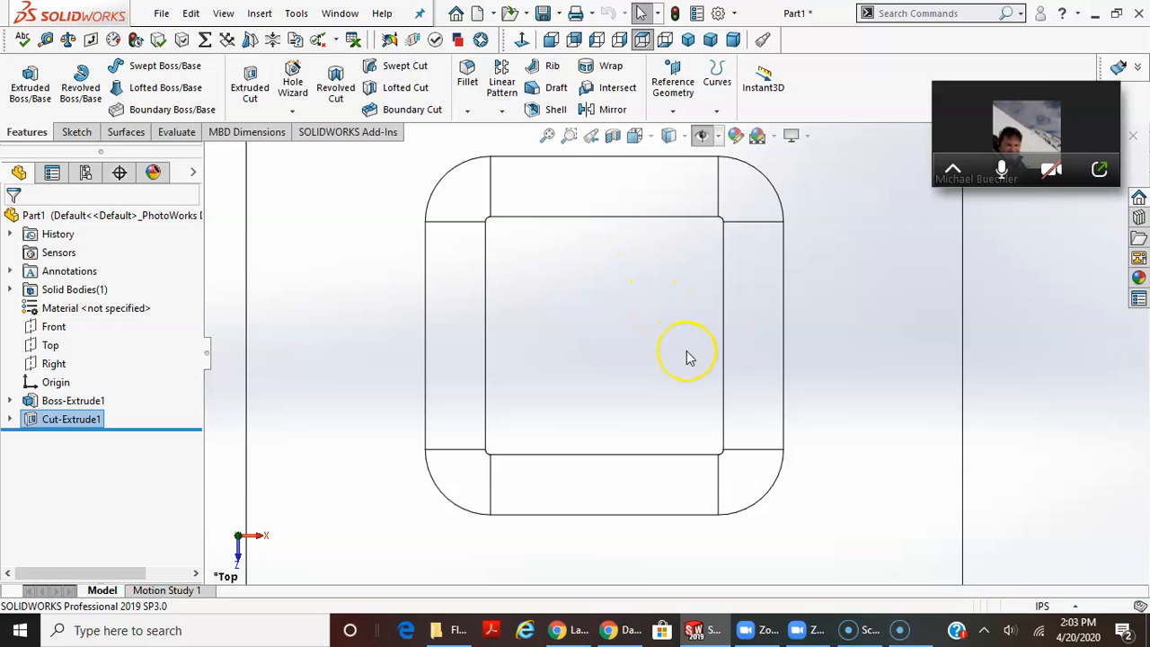
pyautogui.moveTo(696, 364); pyautogui.dragTo(735, 356, button='middle')
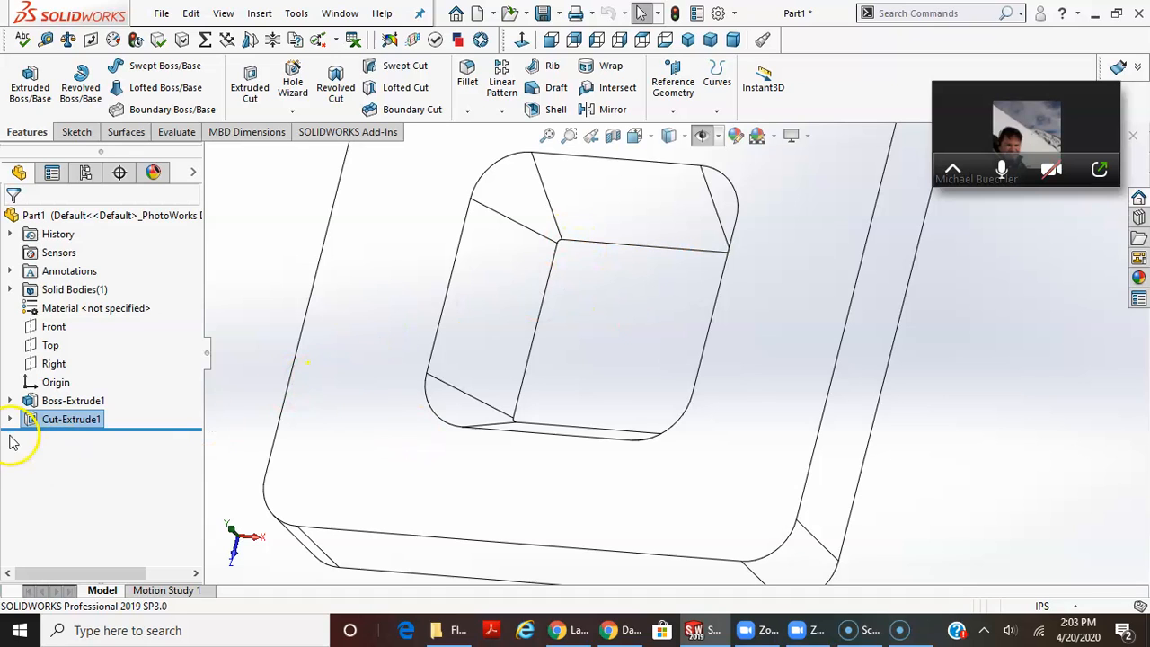
pyautogui.moveTo(567, 369); pyautogui.dragTo(600, 544, button='middle')
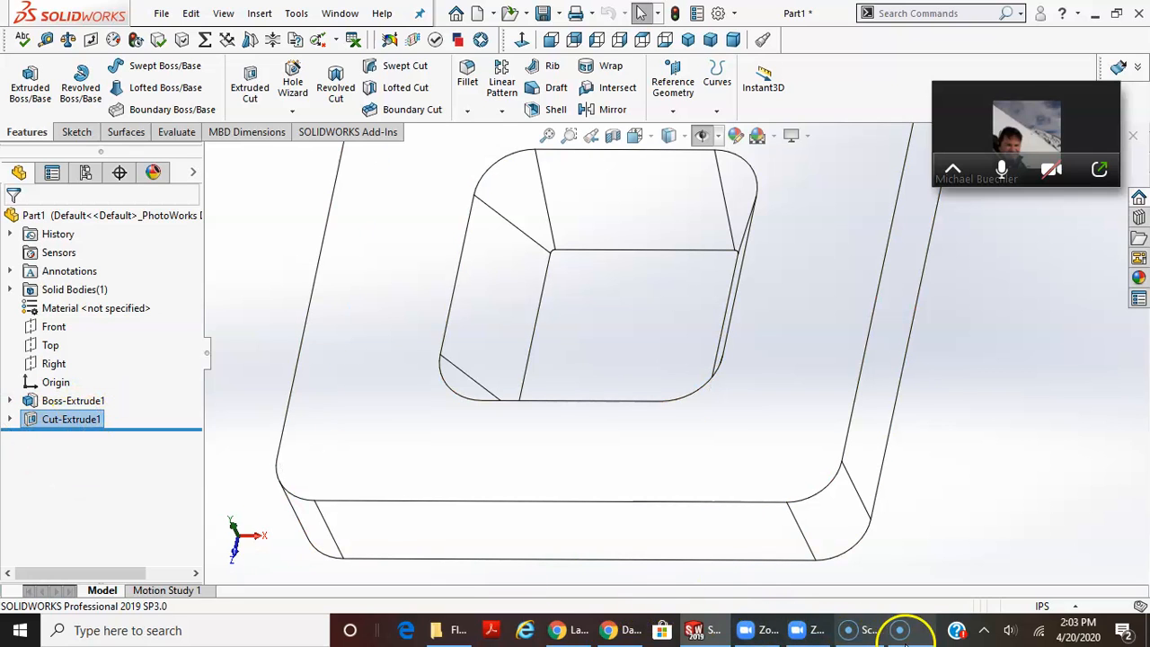
pyautogui.click(862, 634)
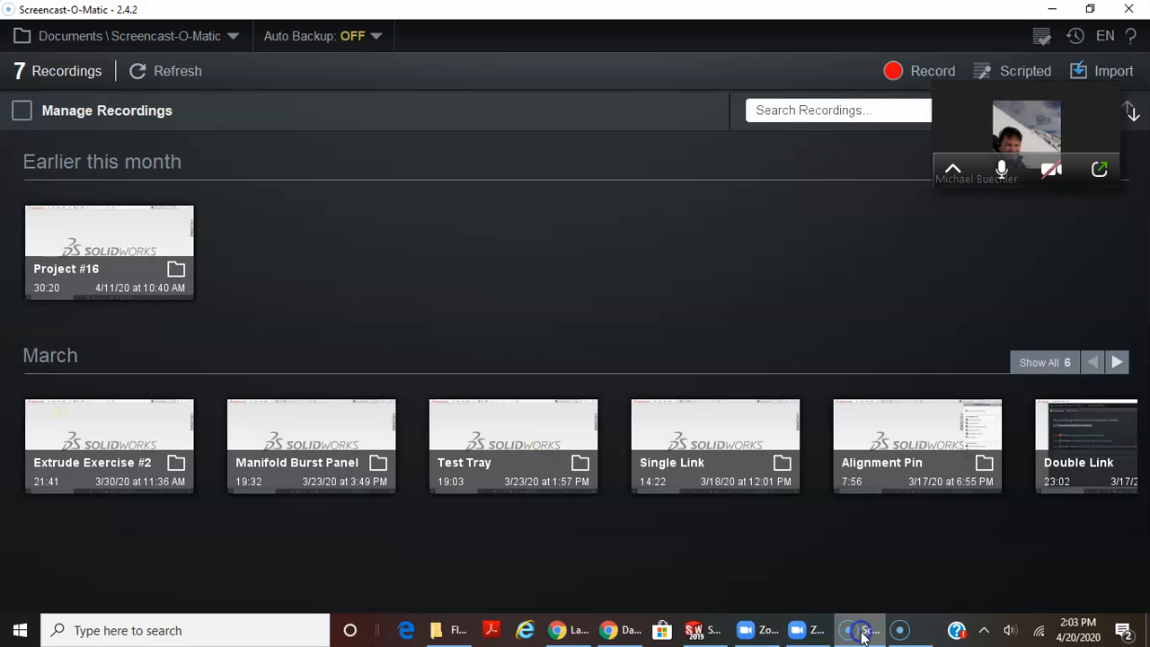
# - Change the display style to Shaded With Edges and turn the part to show the whole plate
pyautogui.click(862, 635)
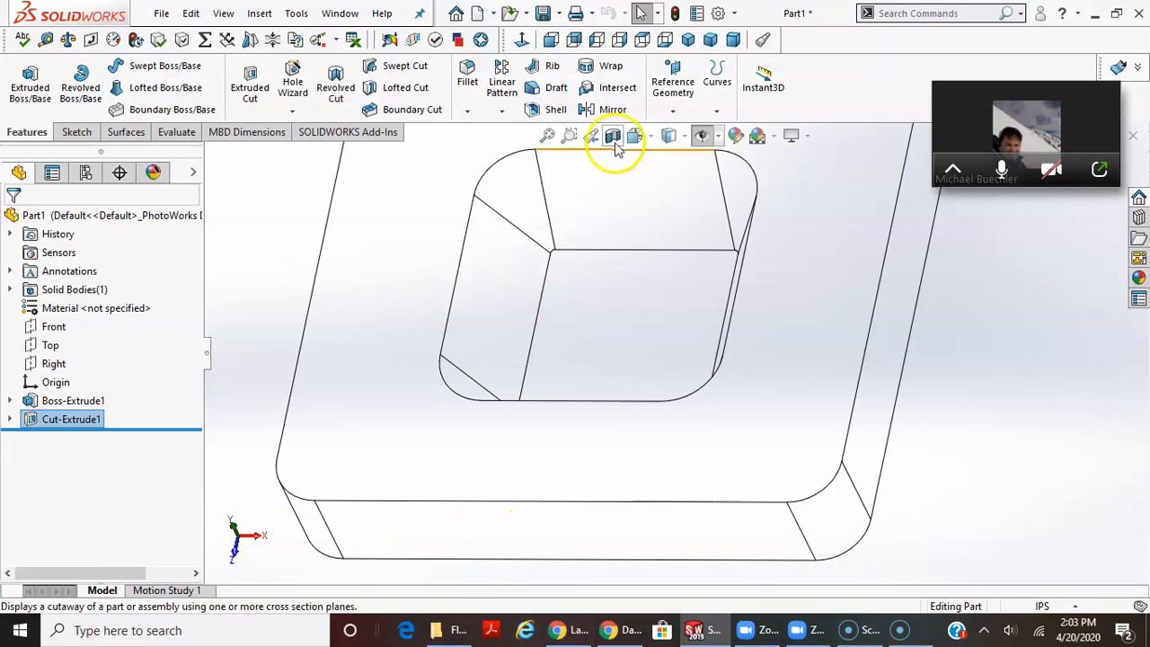
pyautogui.click(684, 135)
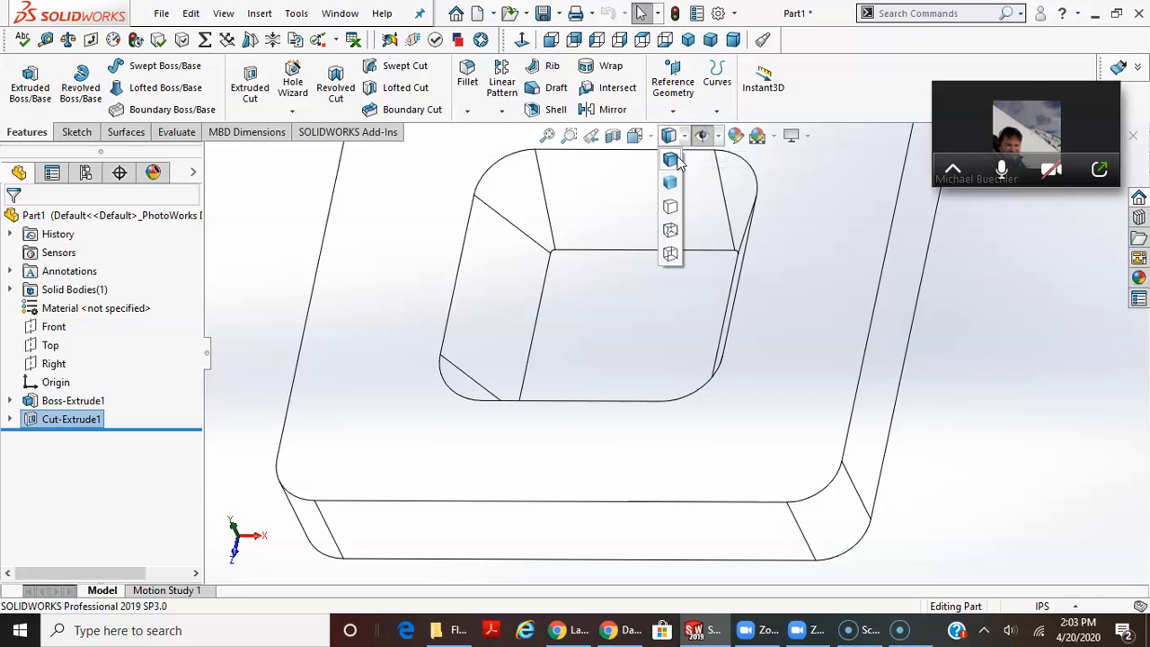
pyautogui.click(678, 162)
pyautogui.scroll(5, 692, 413)
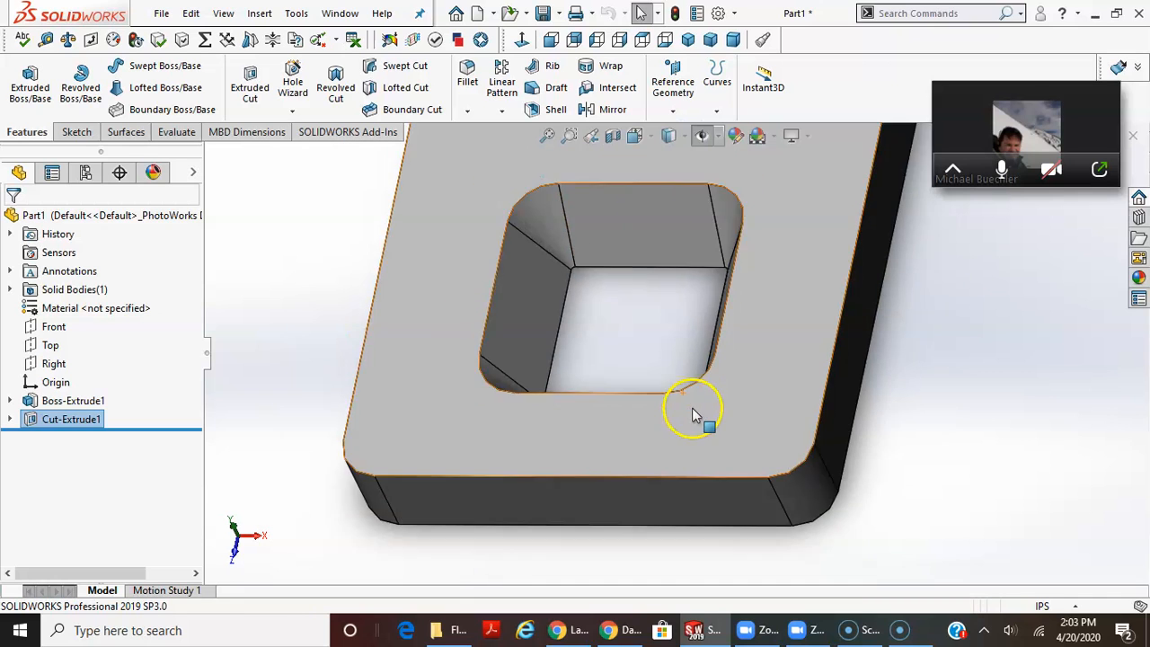
pyautogui.moveTo(666, 319)
pyautogui.mouseDown(button='middle')
pyautogui.moveTo(699, 303)
pyautogui.moveTo(718, 355)
pyautogui.mouseUp(button='middle')
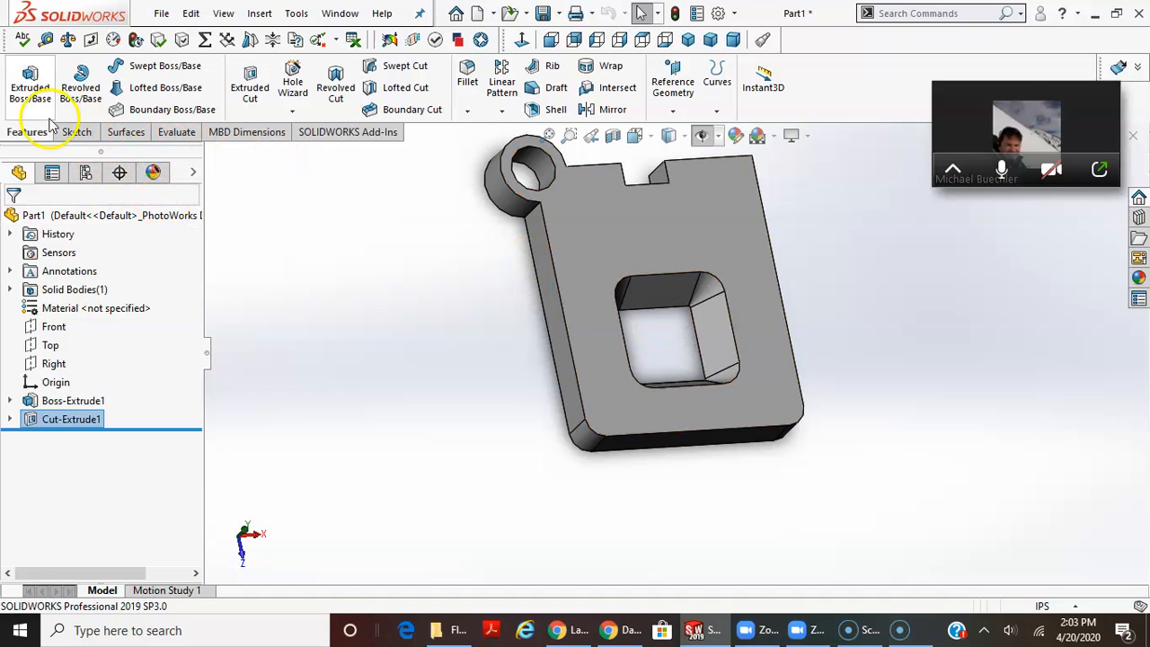
pyautogui.click(76, 132)
pyautogui.click(39, 97)
pyautogui.click(673, 243)
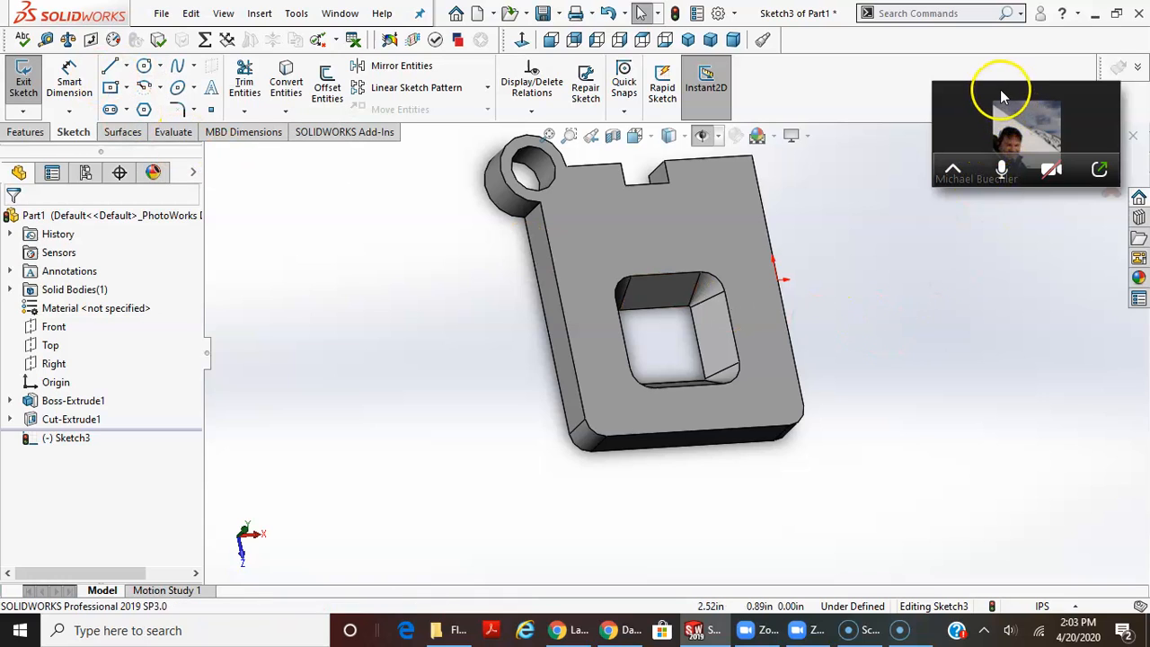
pyautogui.moveTo(1001, 91); pyautogui.dragTo(977, 51)
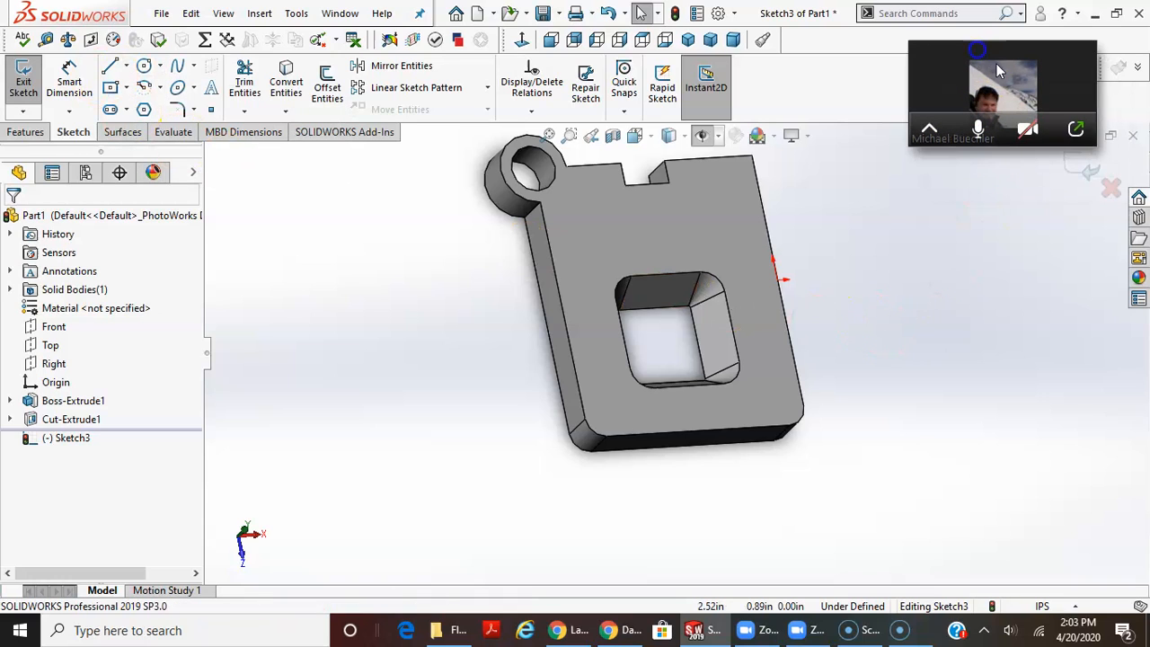
pyautogui.click(1112, 188)
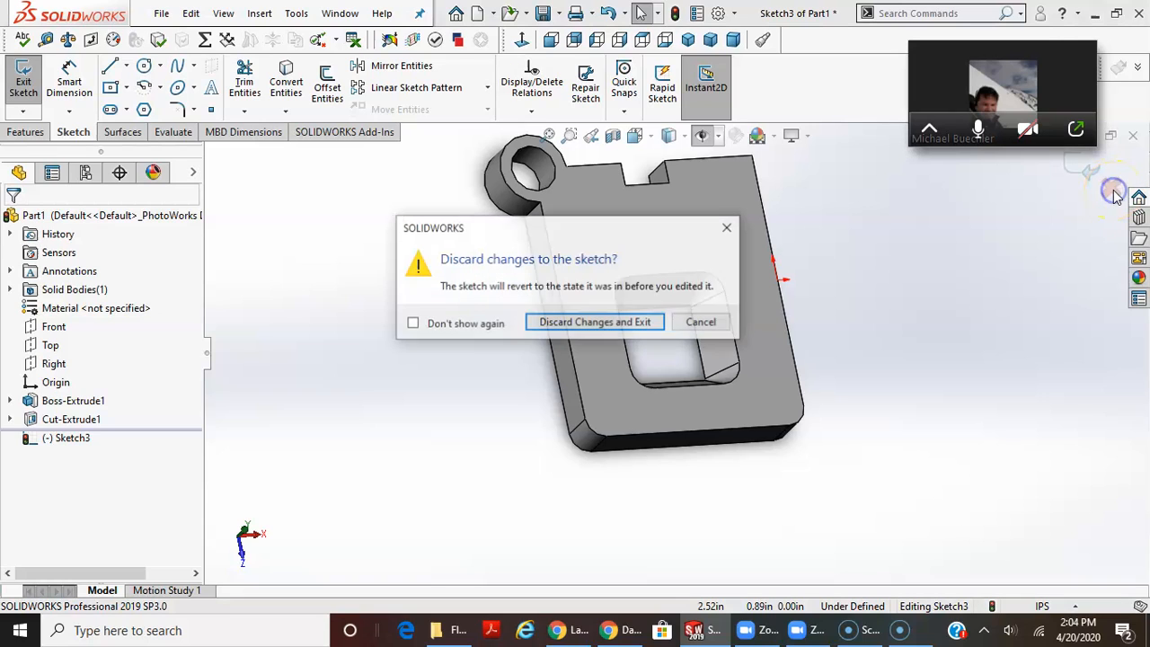
pyautogui.click(609, 340)
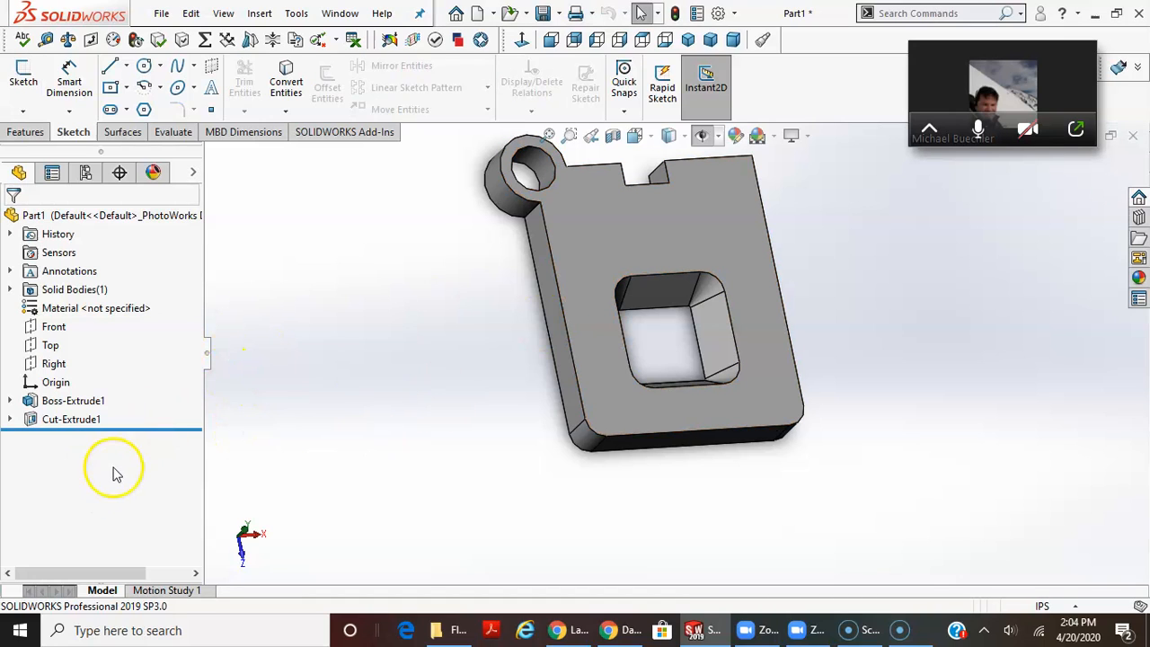
# - Expand the boss extrude and the cut extrude in the feature tree and highlight the sketch behind each one
pyautogui.click(11, 418)
pyautogui.click(10, 401)
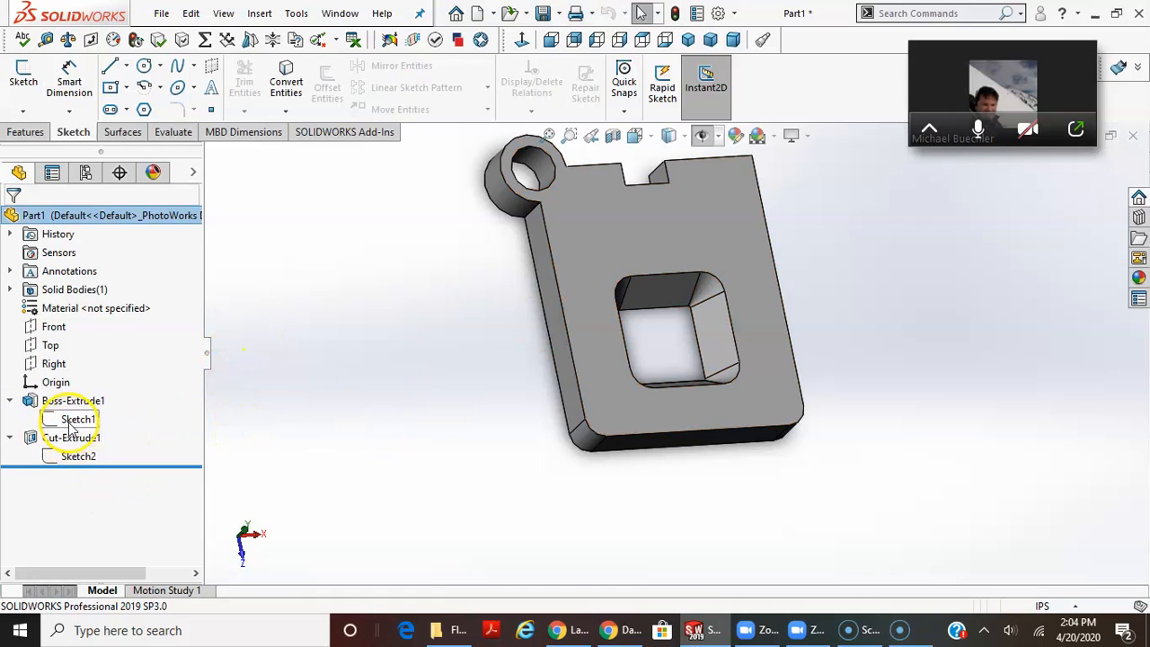
pyautogui.click(76, 420)
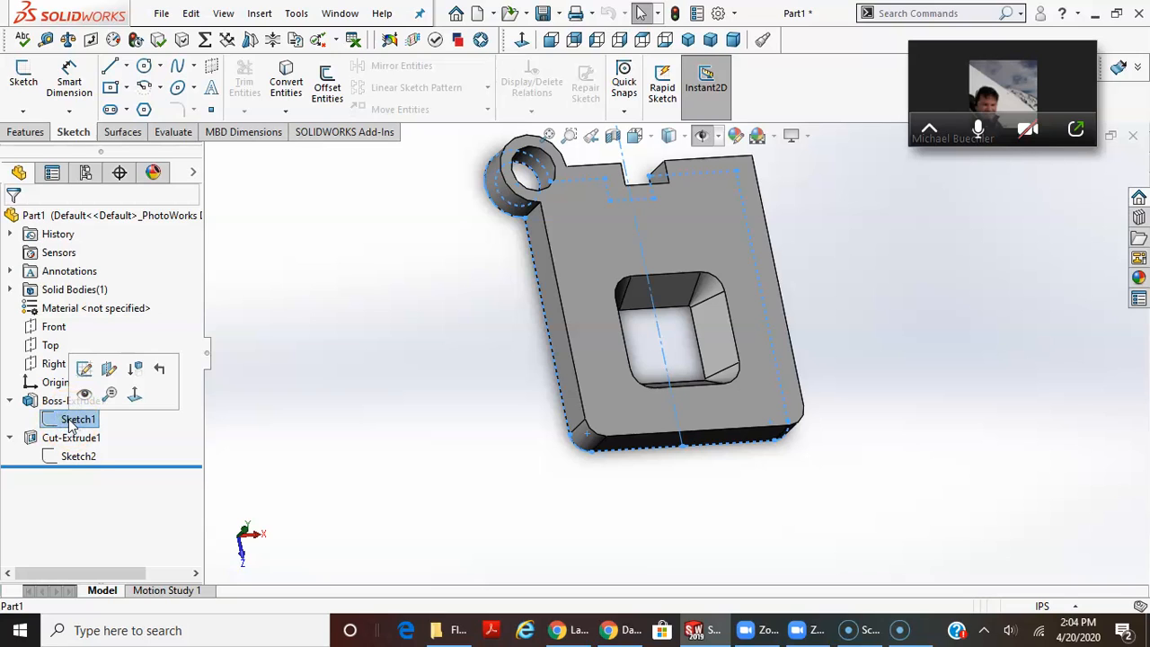
pyautogui.click(84, 458)
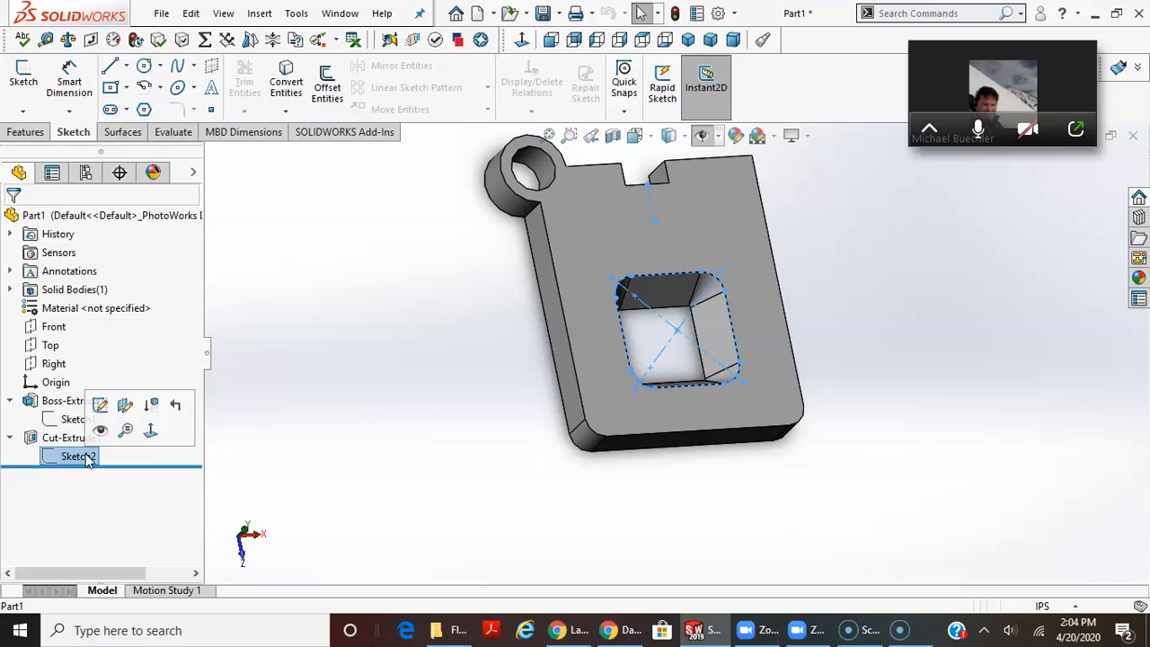
pyautogui.click(366, 265)
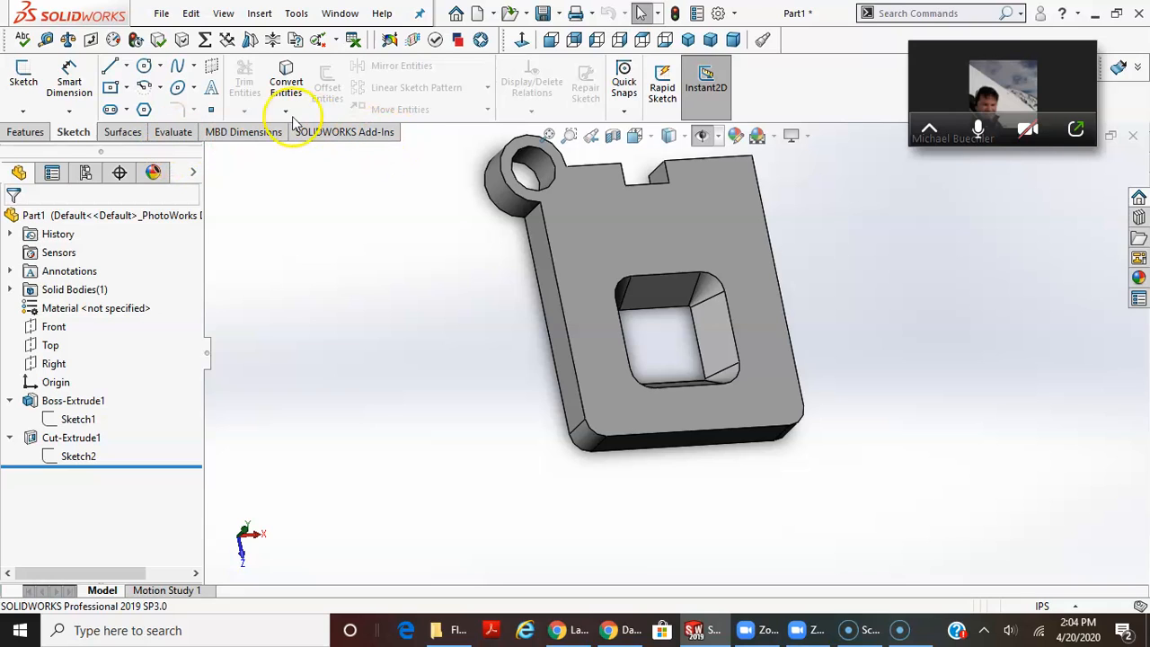
# - Start a Hole Wizard hole and choose Counterbore as the hole type
pyautogui.click(23, 133)
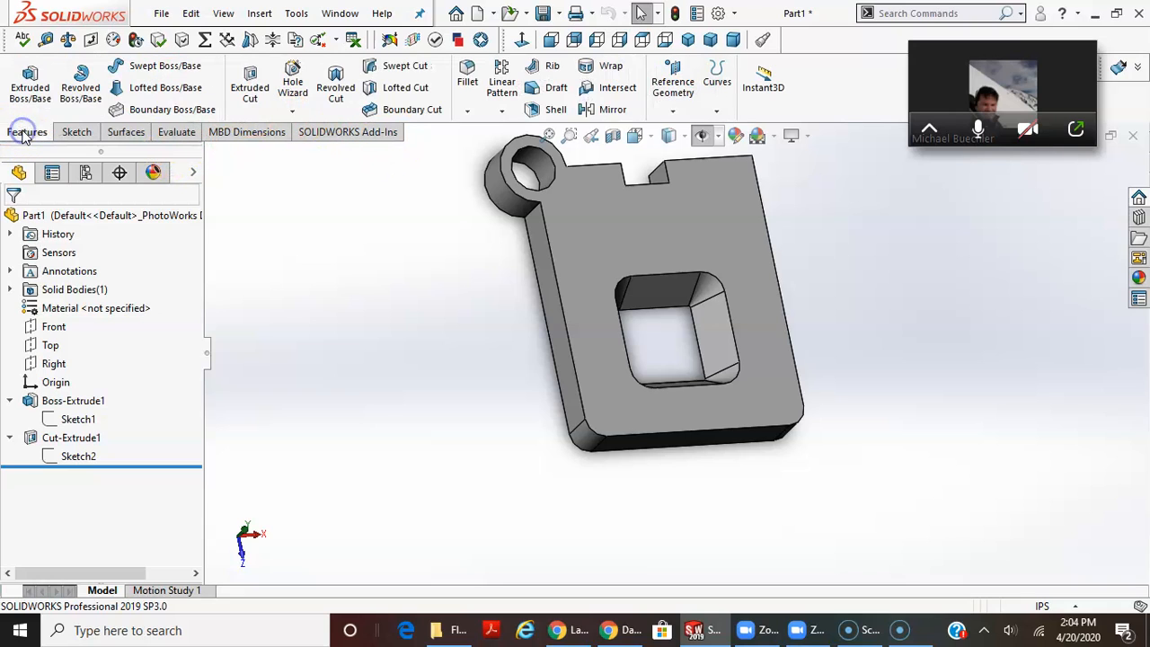
pyautogui.click(292, 111)
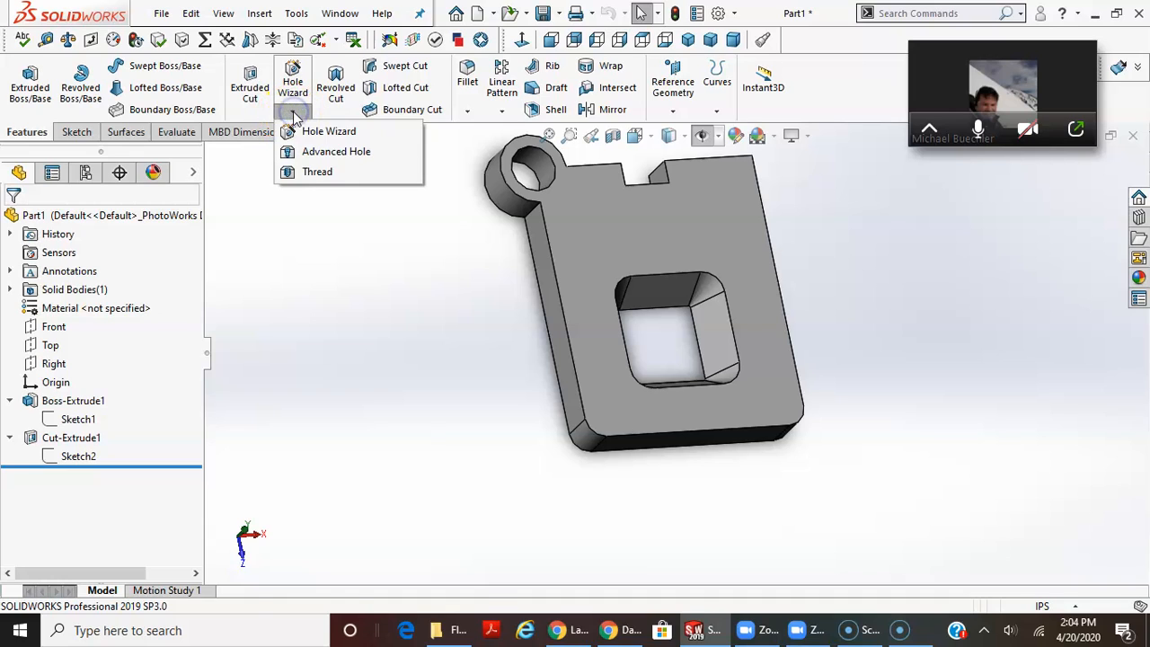
pyautogui.click(331, 133)
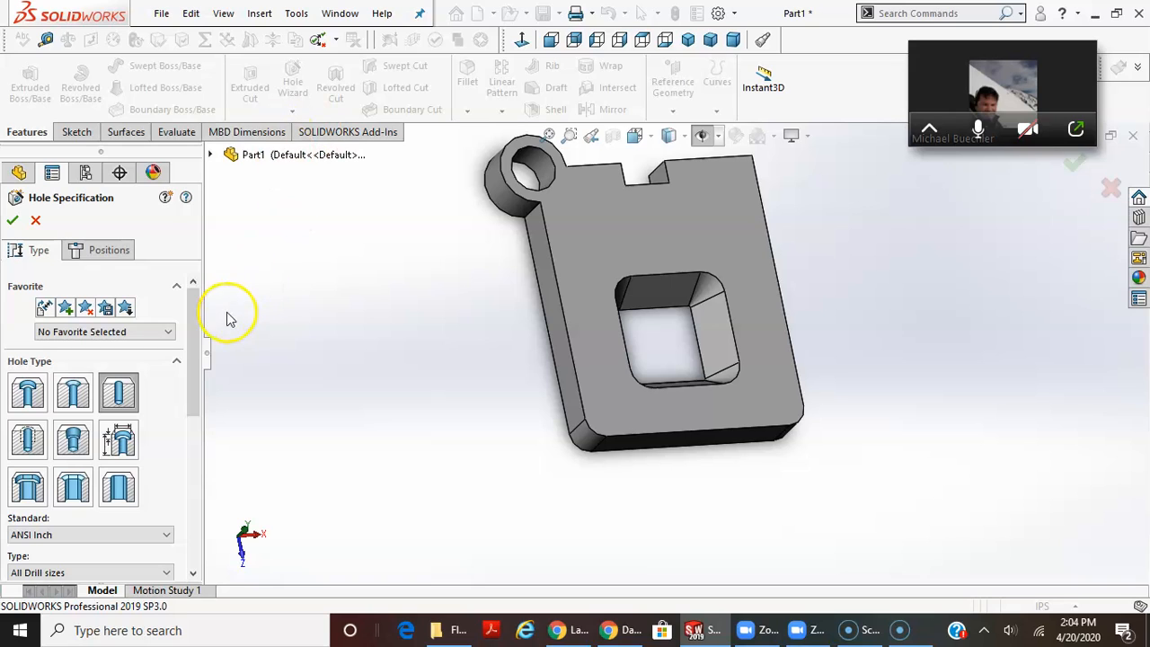
pyautogui.moveTo(199, 321)
pyautogui.mouseDown()
pyautogui.moveTo(198, 346)
pyautogui.moveTo(190, 316)
pyautogui.mouseUp()
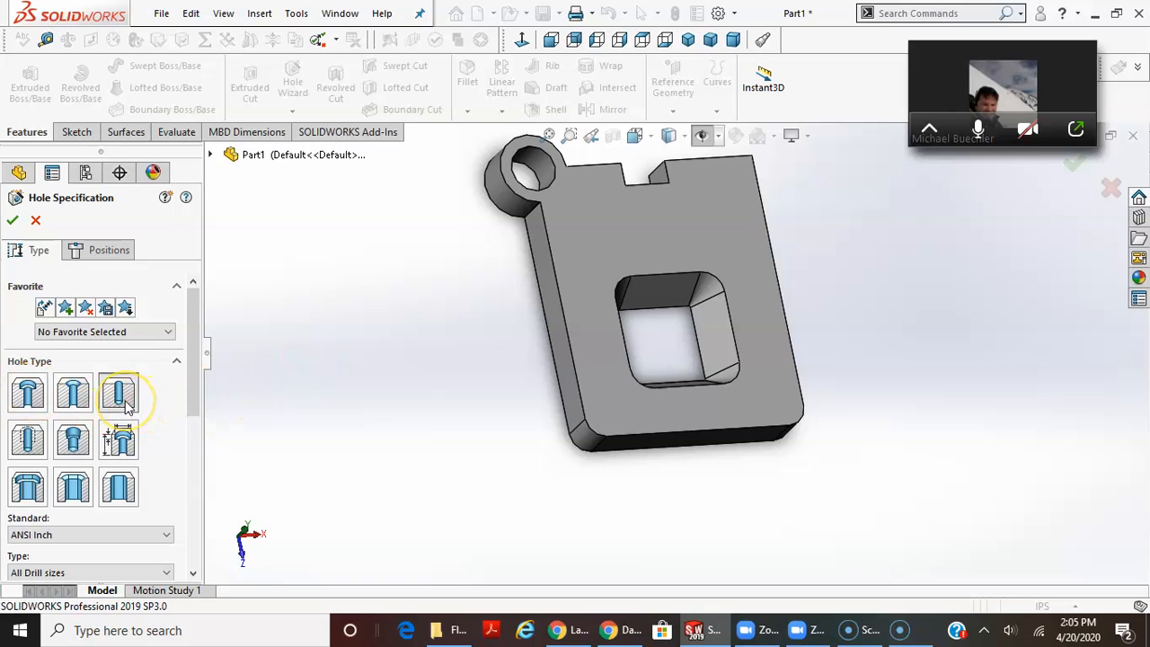
pyautogui.click(27, 392)
# - Look through the ANSI Inch fastener types available for the counterbore and check the size option
pyautogui.moveTo(198, 334); pyautogui.dragTo(186, 403)
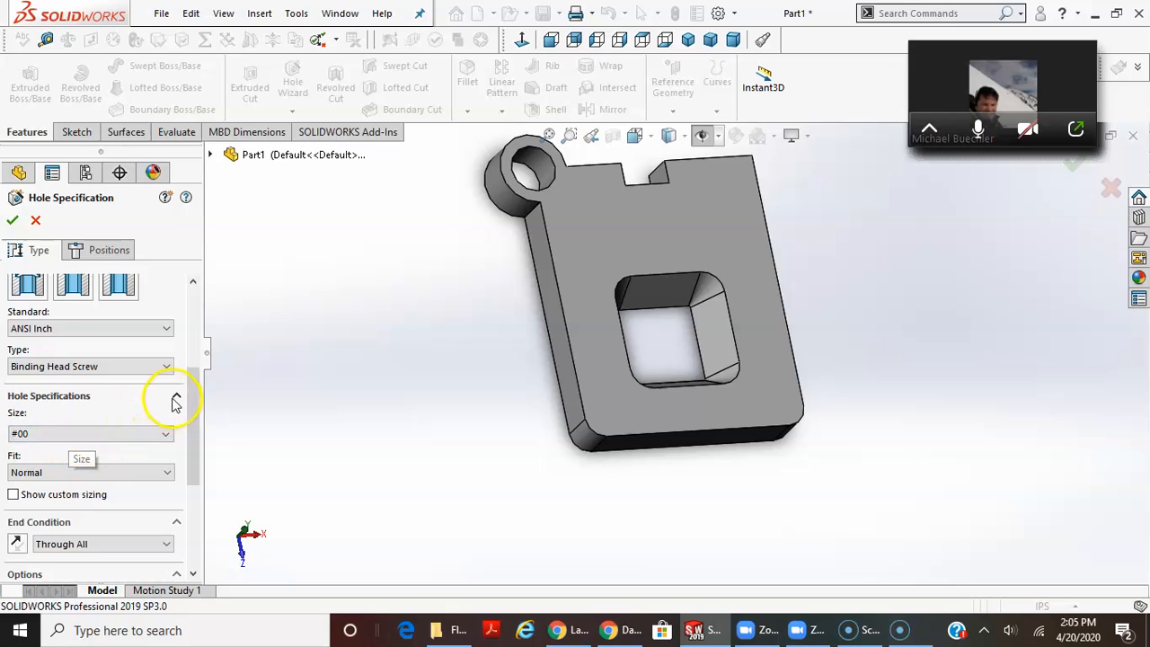
pyautogui.click(59, 365)
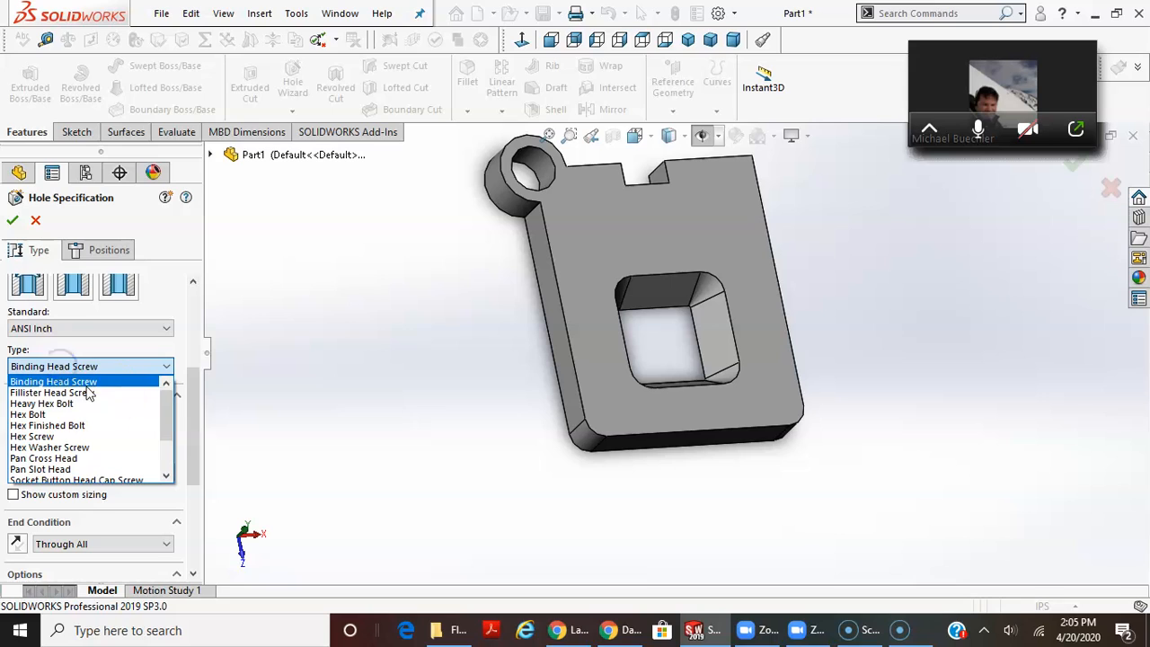
pyautogui.click(178, 420)
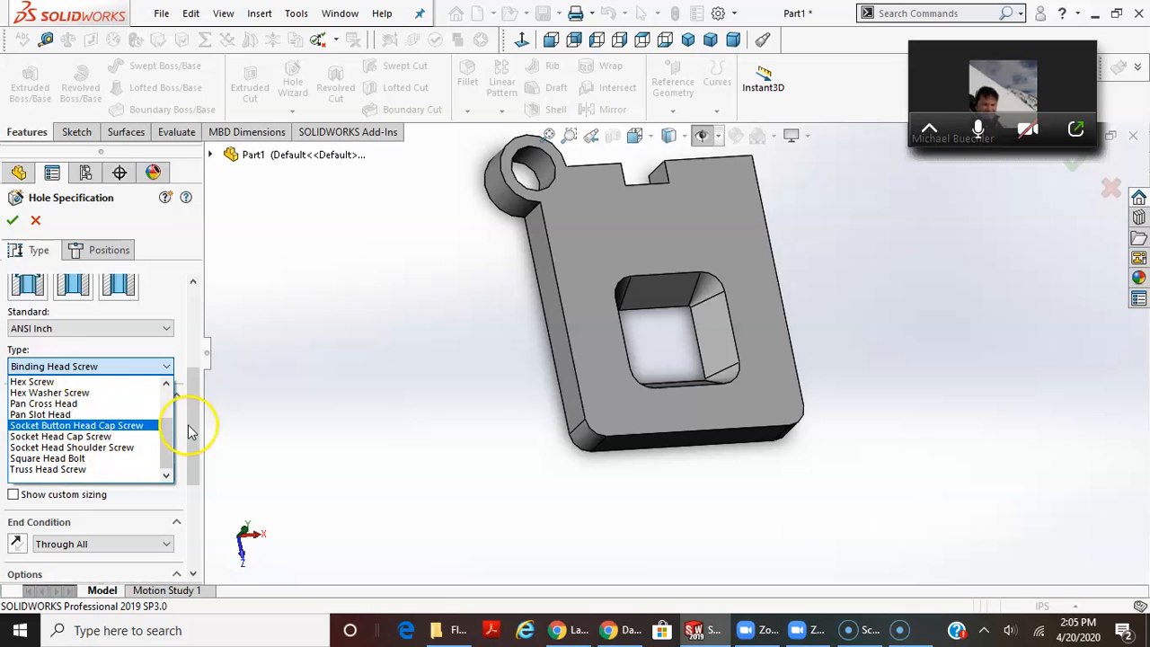
pyautogui.moveTo(165, 435); pyautogui.dragTo(162, 390)
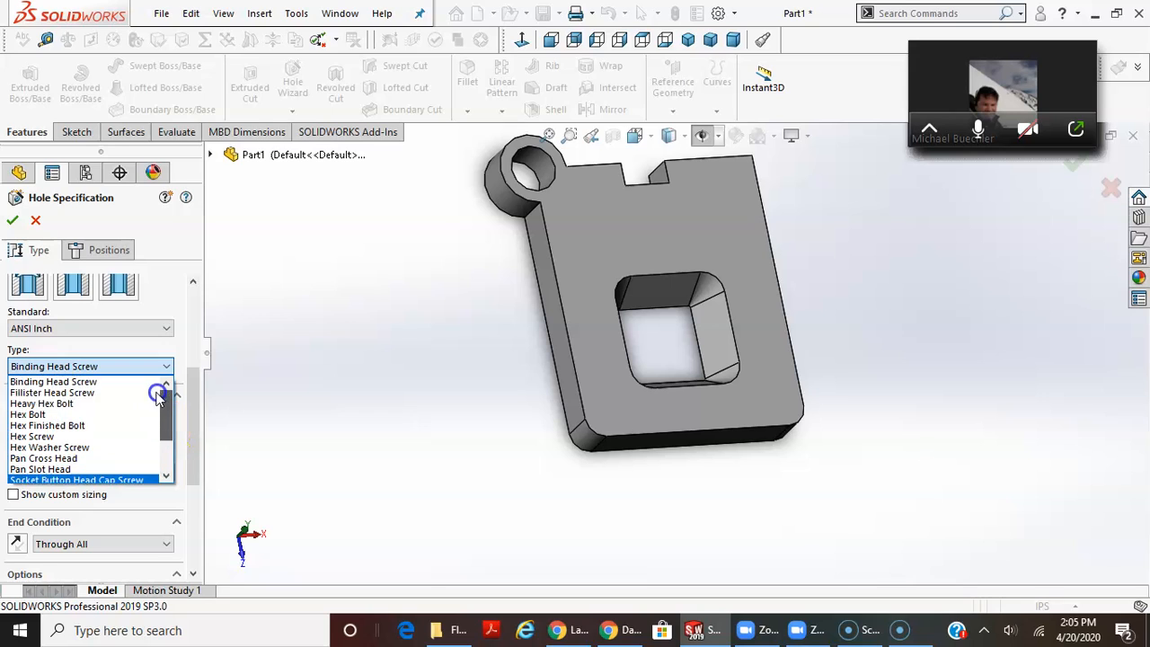
pyautogui.click(107, 353)
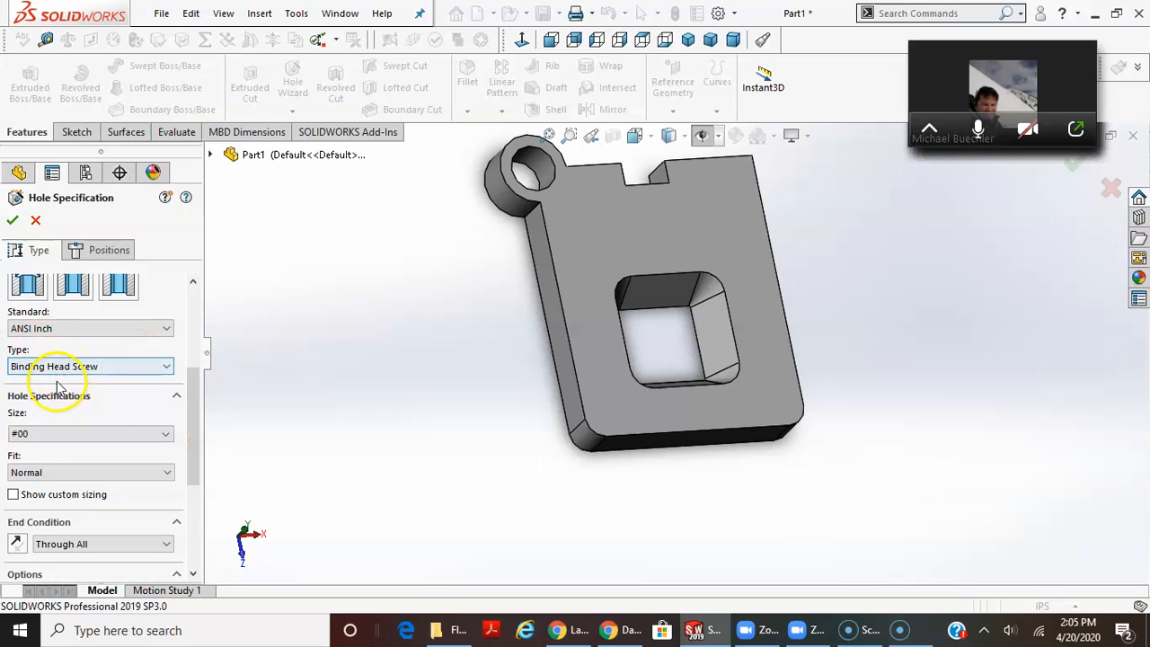
pyautogui.click(78, 434)
pyautogui.click(73, 435)
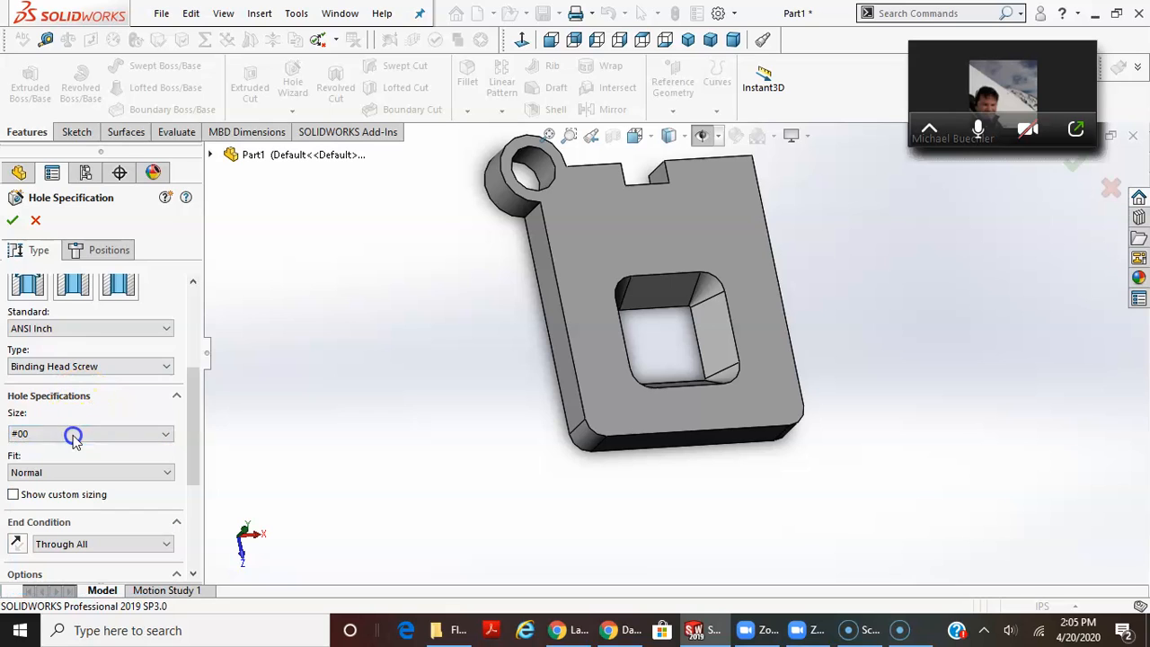
# - Enable custom sizing and set the through hole diameter to 0.14 in, counterbore diameter to 0.25 in and counterbore depth to 0.20 in
pyautogui.click(13, 495)
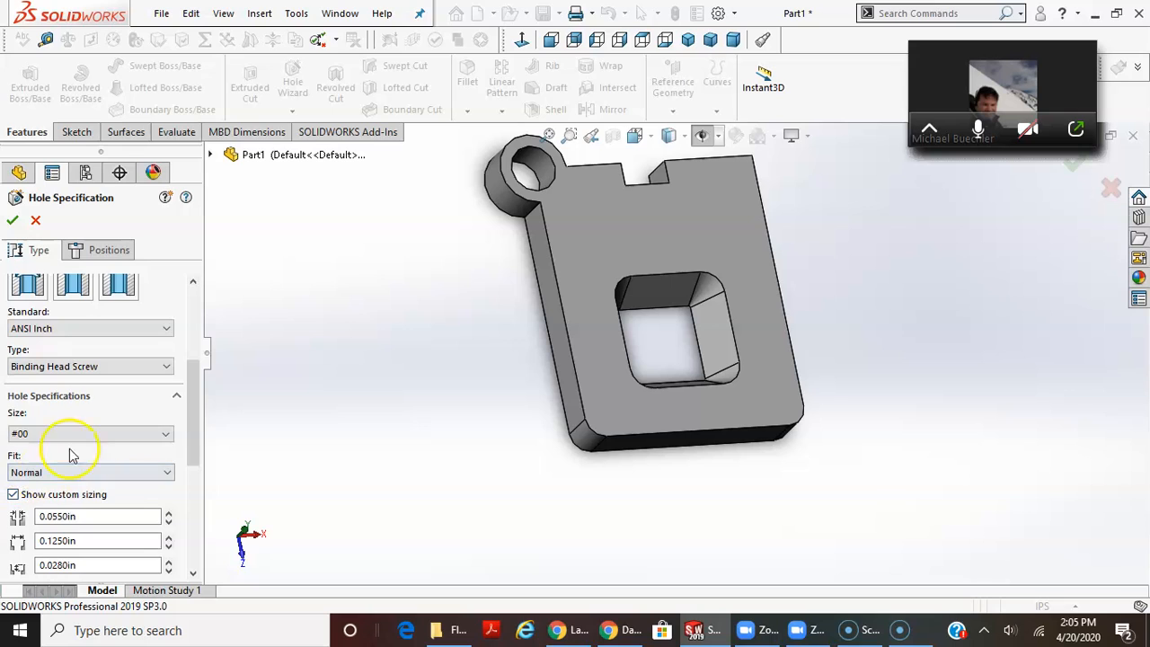
pyautogui.moveTo(192, 400); pyautogui.dragTo(193, 451)
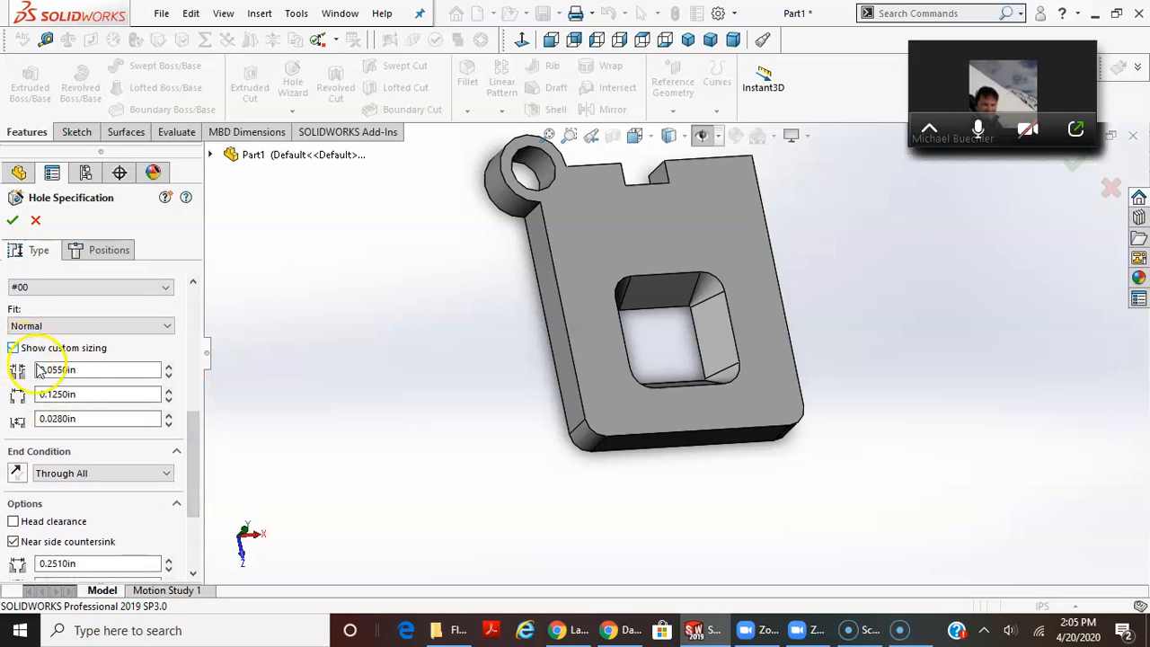
pyautogui.moveTo(70, 378); pyautogui.dragTo(55, 375)
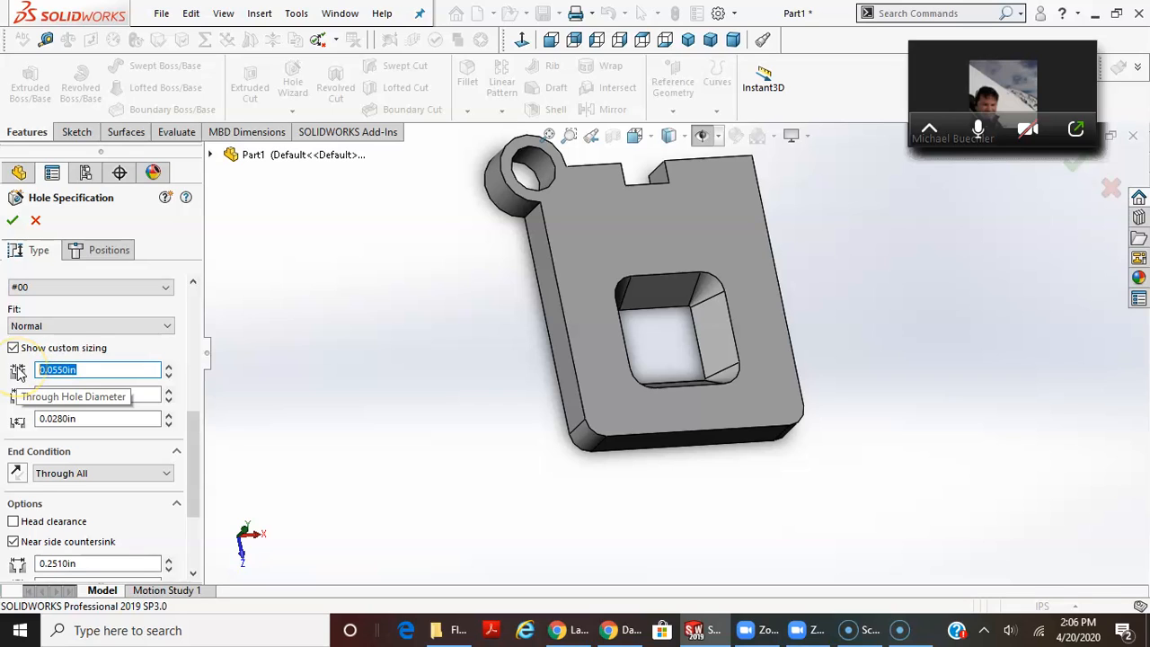
pyautogui.press('Return')
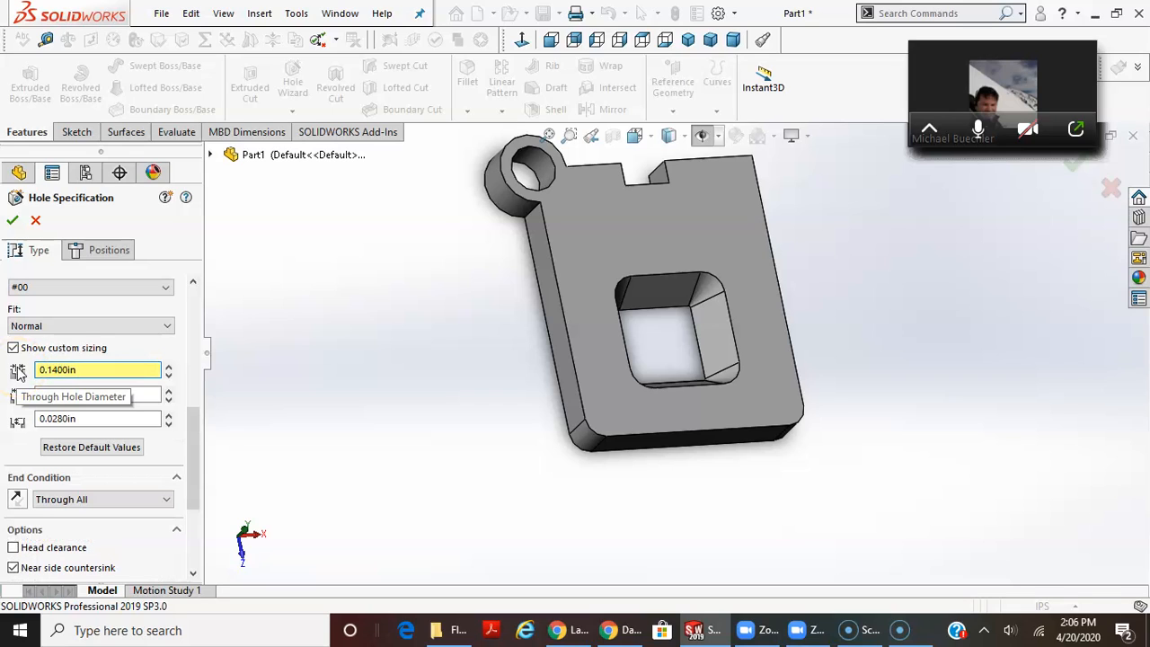
pyautogui.click(104, 395)
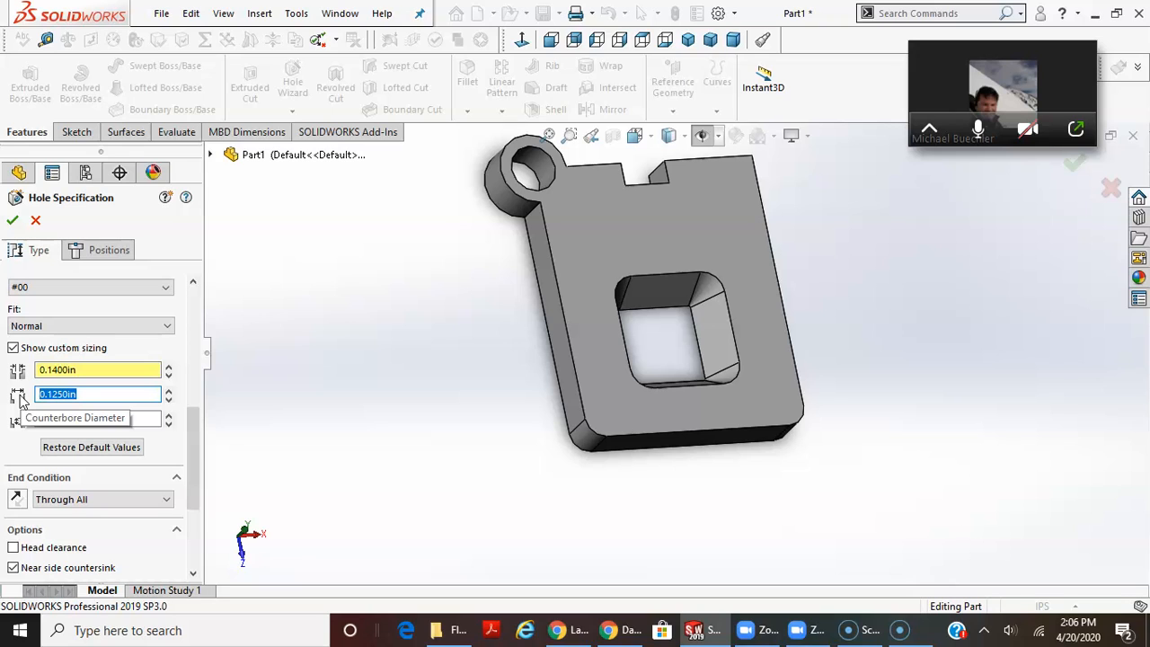
pyautogui.write('.25')
pyautogui.press('Return')
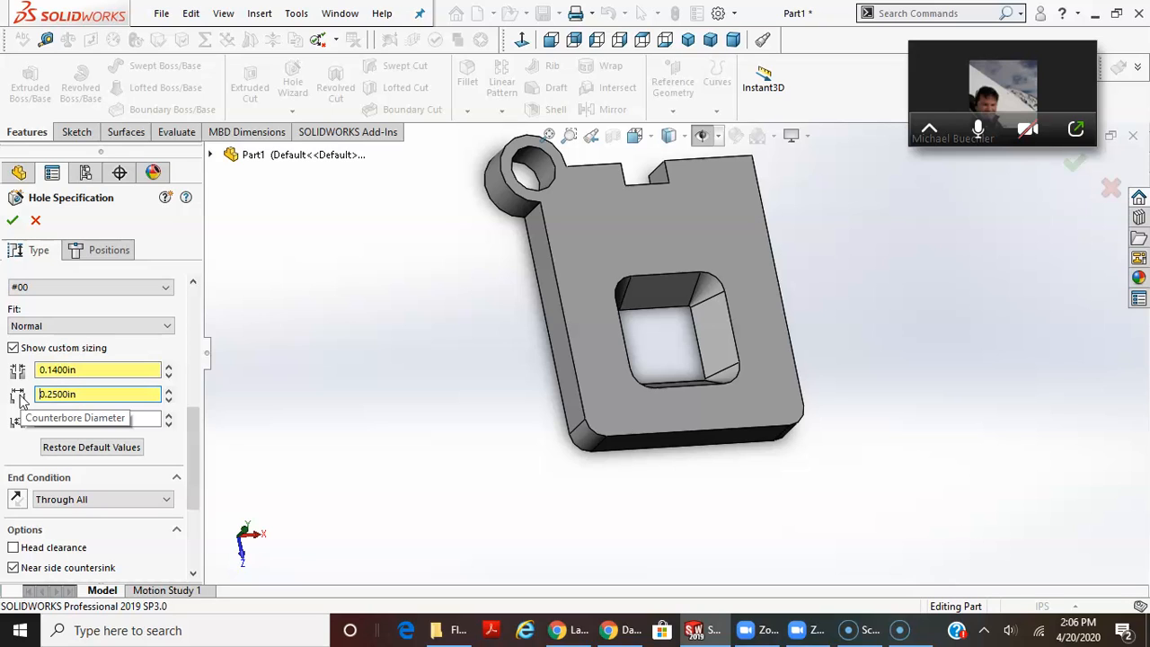
pyautogui.click(90, 418)
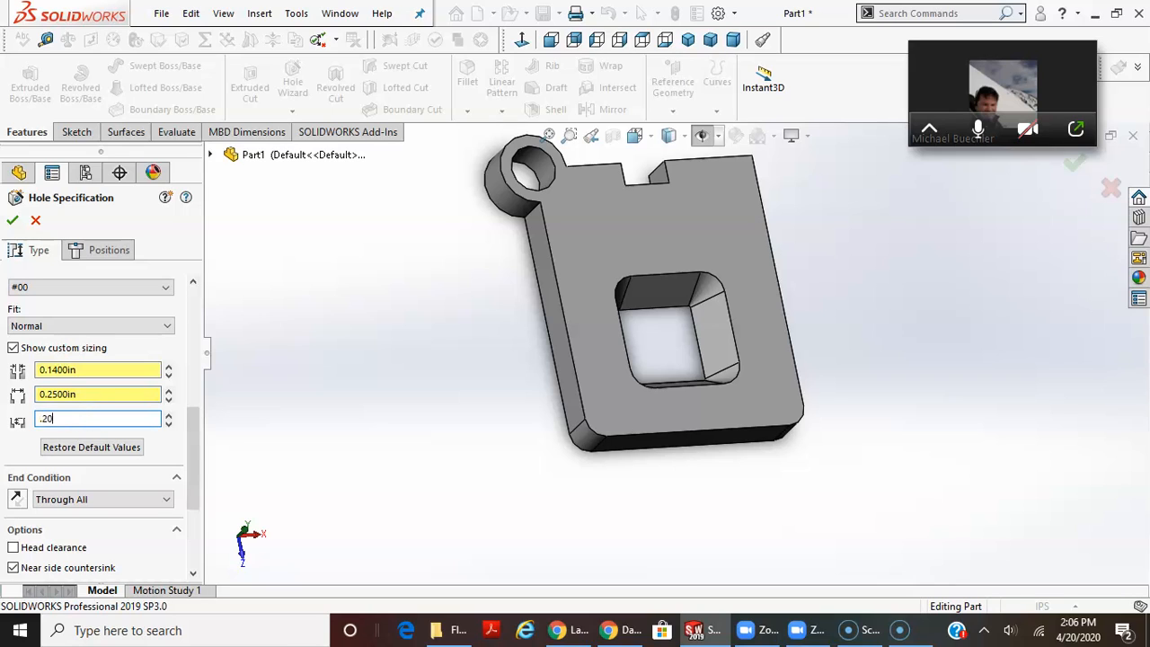
pyautogui.write('.20')
pyautogui.press('Return')
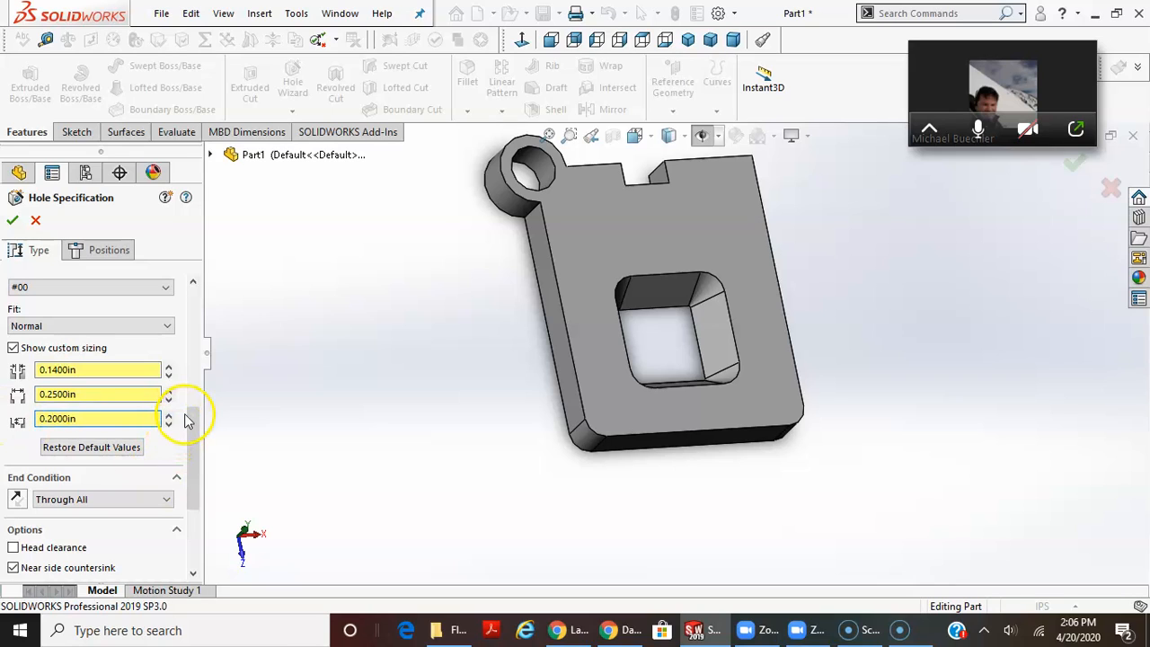
# - Turn off the near side and far side countersinks for the counterbored hole
pyautogui.scroll(5, 194, 422)
pyautogui.moveTo(195, 359); pyautogui.dragTo(192, 505)
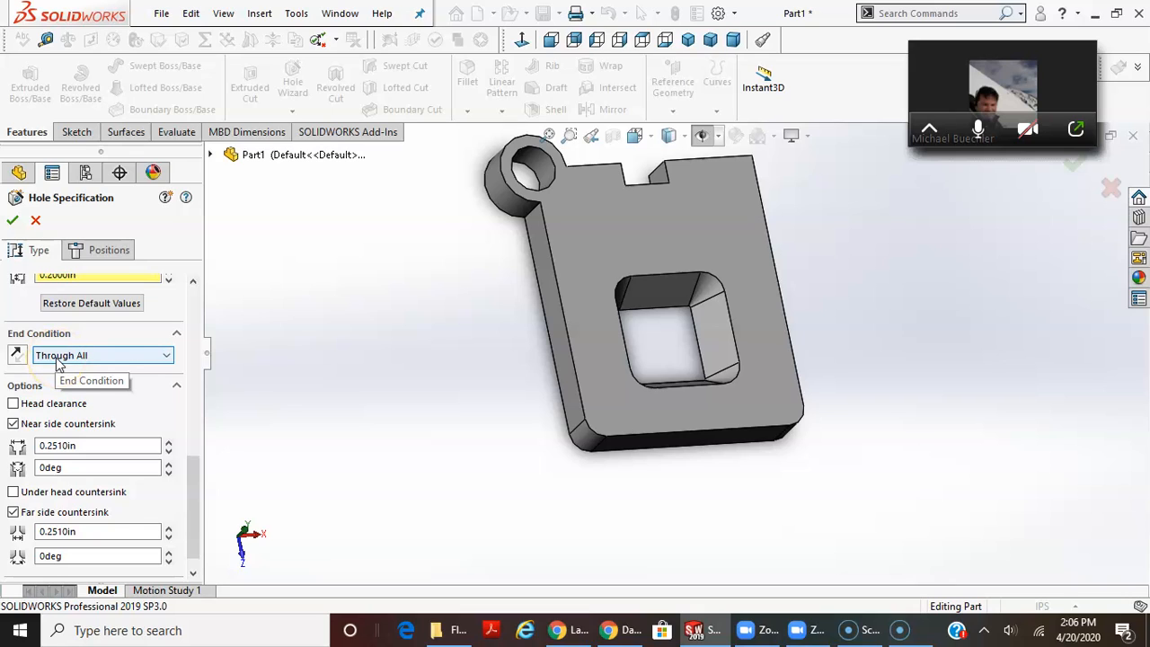
pyautogui.click(13, 423)
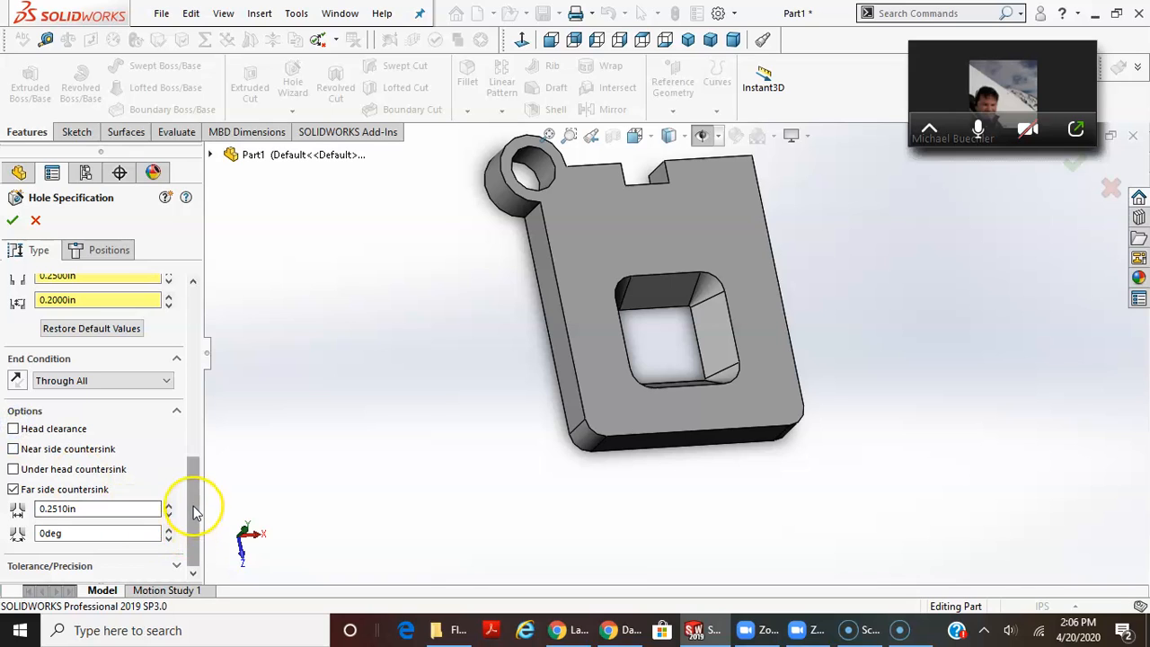
pyautogui.click(13, 489)
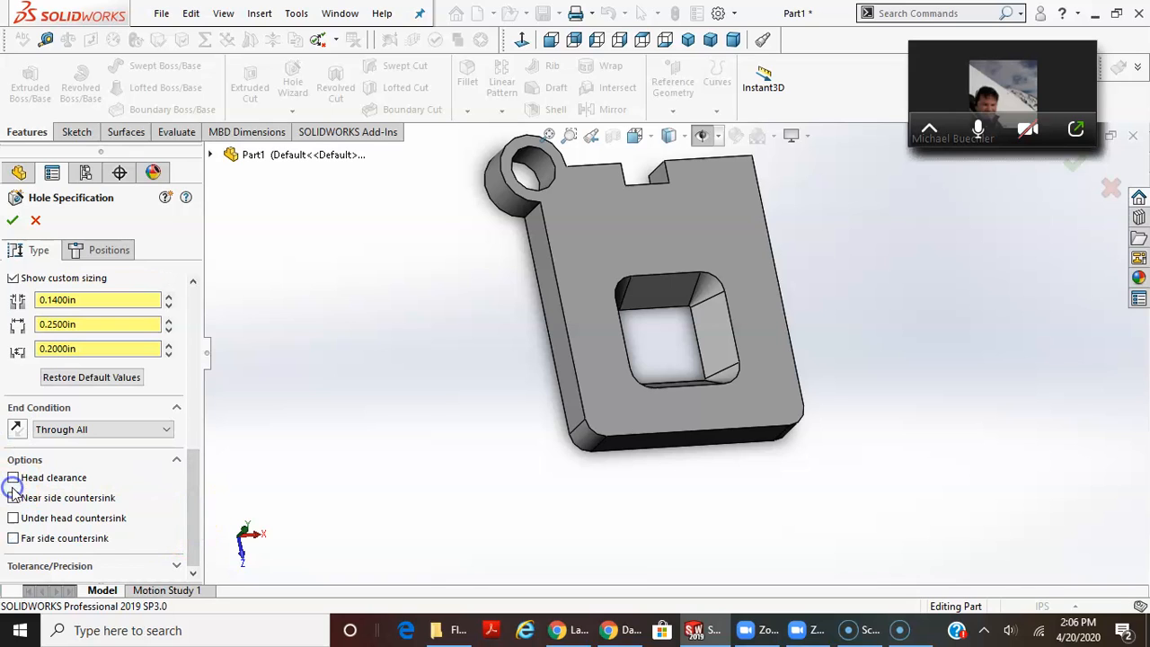
pyautogui.moveTo(195, 470); pyautogui.dragTo(180, 487)
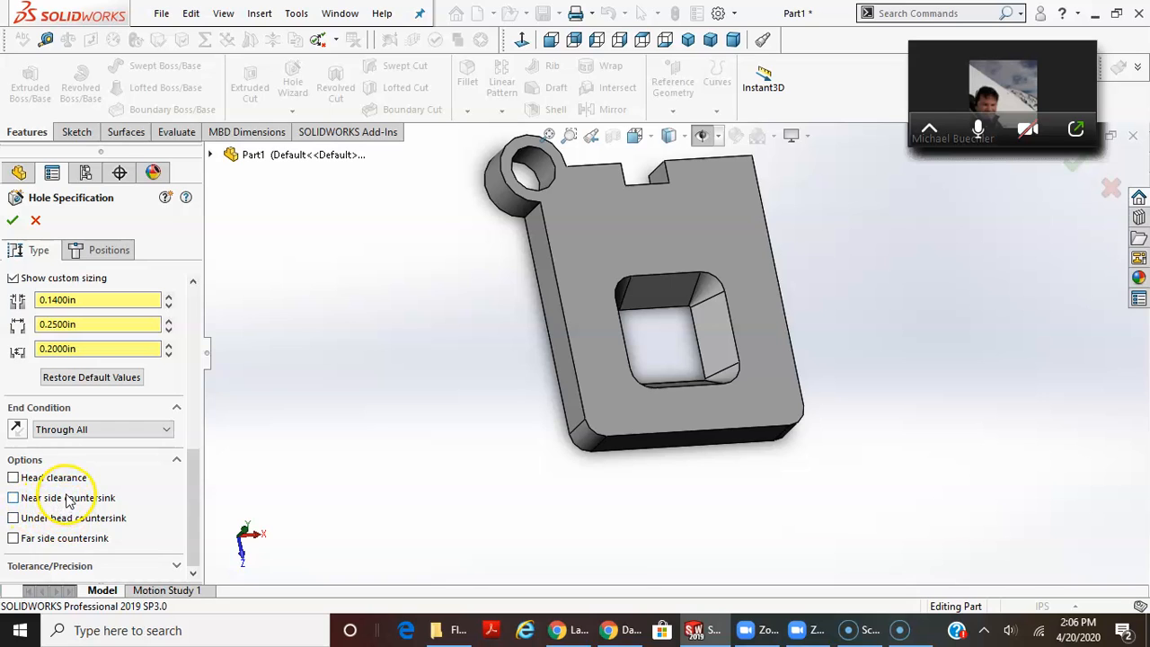
pyautogui.moveTo(195, 480); pyautogui.dragTo(192, 505)
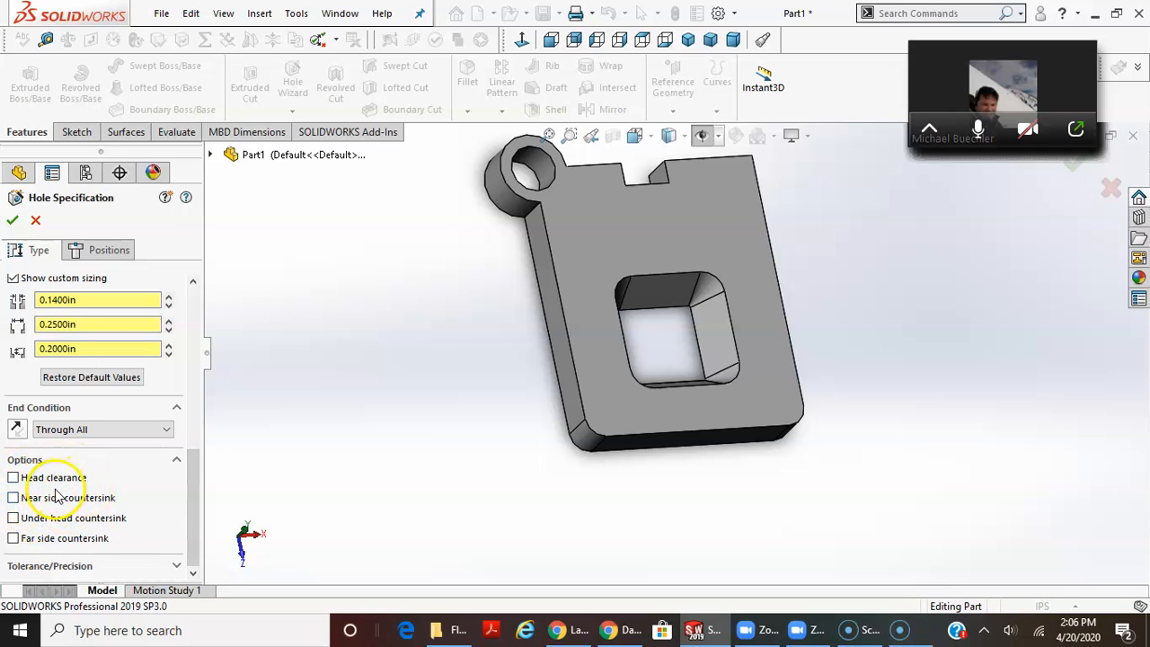
pyautogui.moveTo(199, 485); pyautogui.dragTo(184, 354)
pyautogui.moveTo(184, 284); pyautogui.dragTo(200, 506)
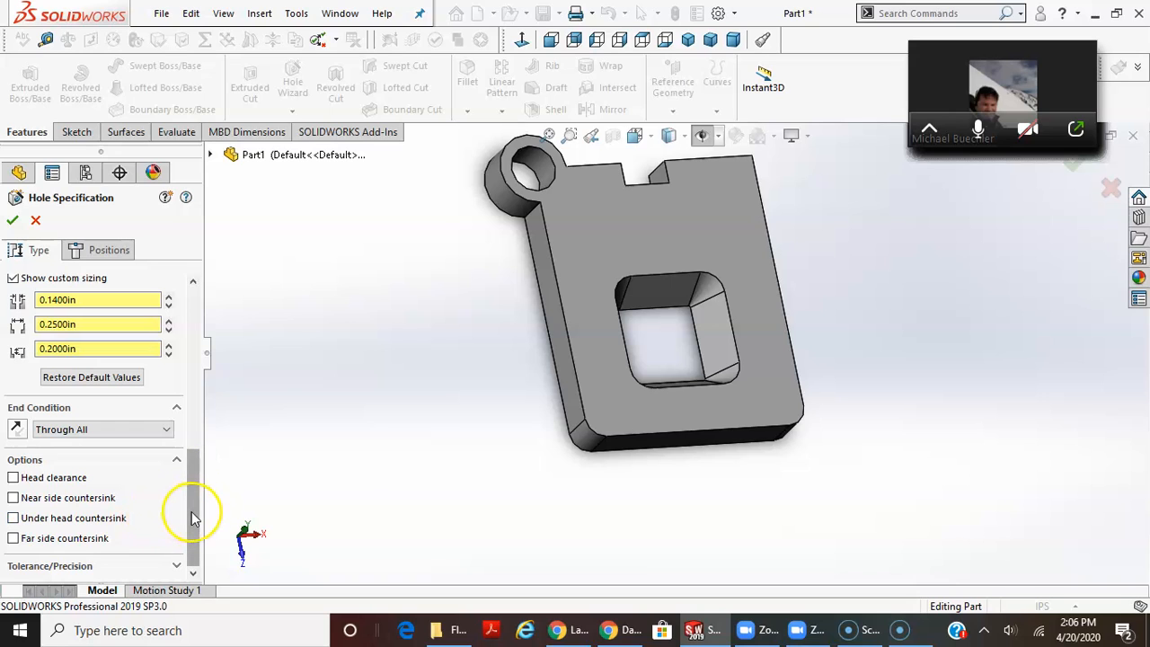
pyautogui.moveTo(192, 518)
pyautogui.mouseDown()
pyautogui.moveTo(177, 311)
pyautogui.moveTo(200, 395)
pyautogui.moveTo(202, 503)
pyautogui.mouseUp()
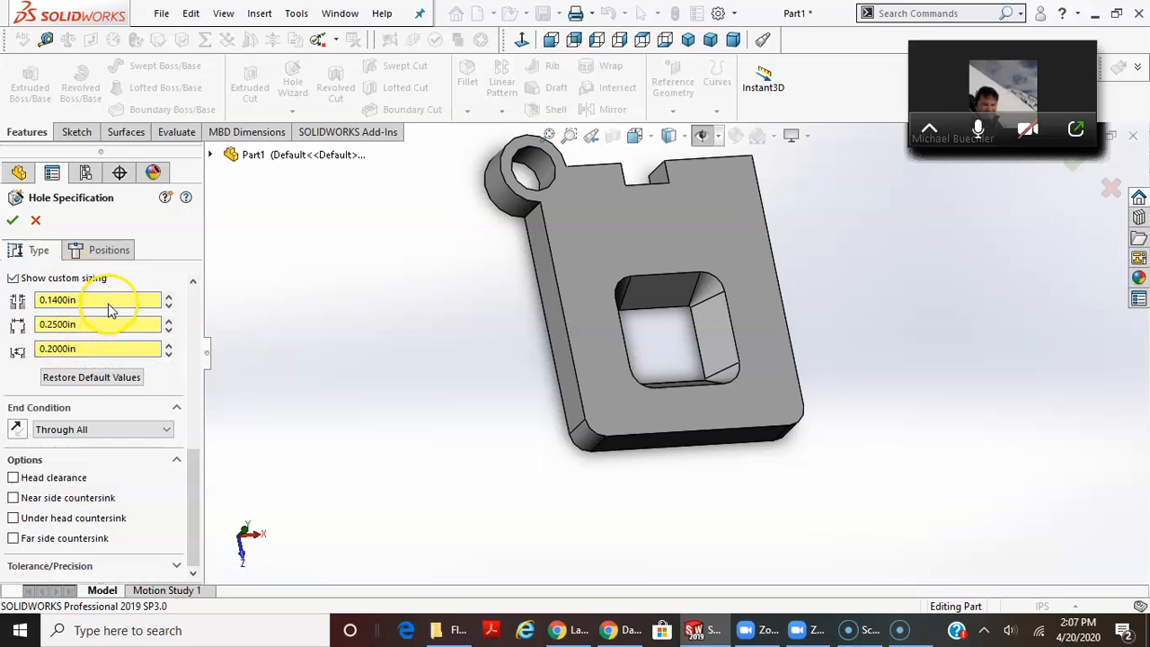
# - Position counterbore holes on the plate's front face, concentric with the lower-left and lower-right rounded corners
pyautogui.click(92, 256)
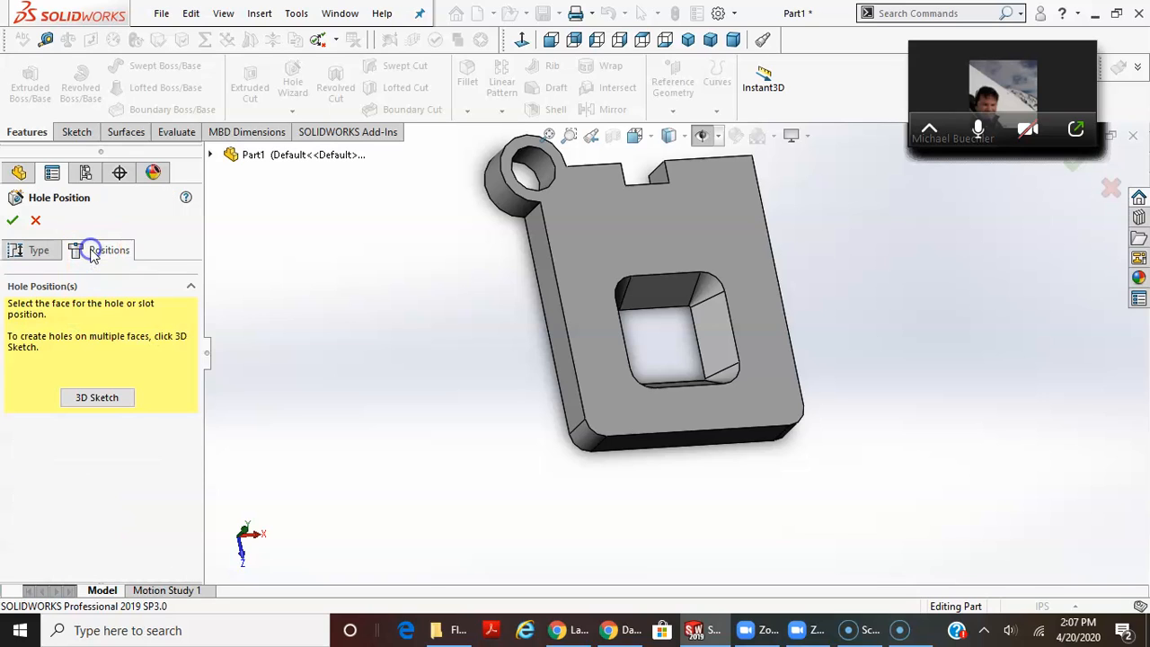
pyautogui.click(606, 382)
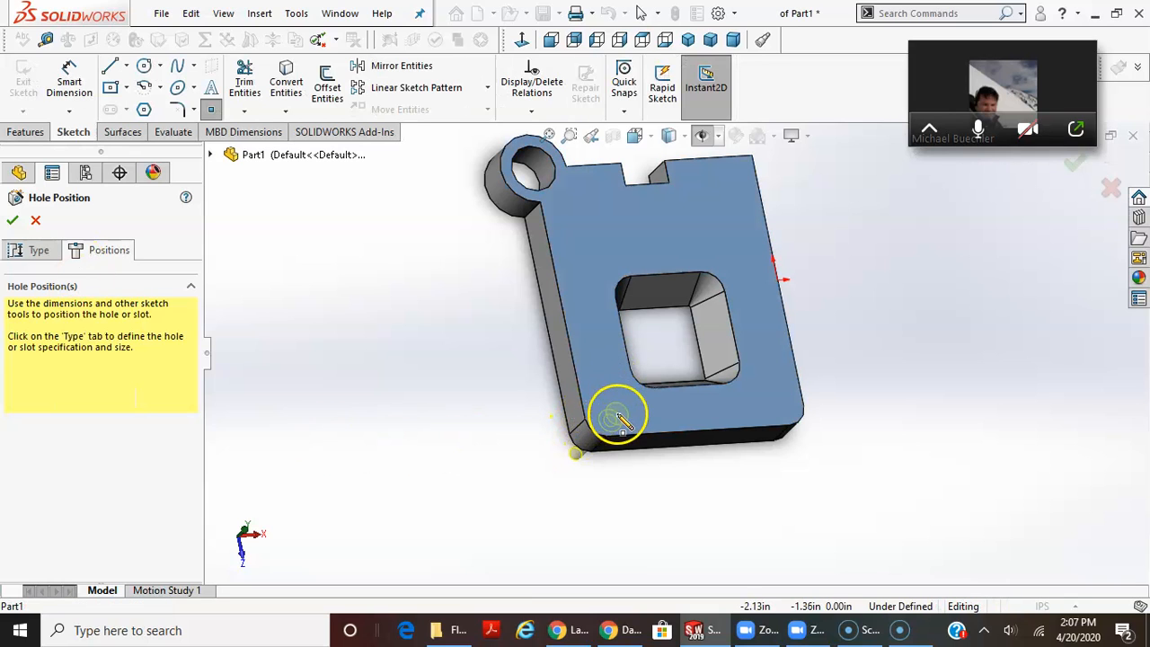
pyautogui.scroll(-2, 614, 415)
pyautogui.scroll(-3, 605, 458)
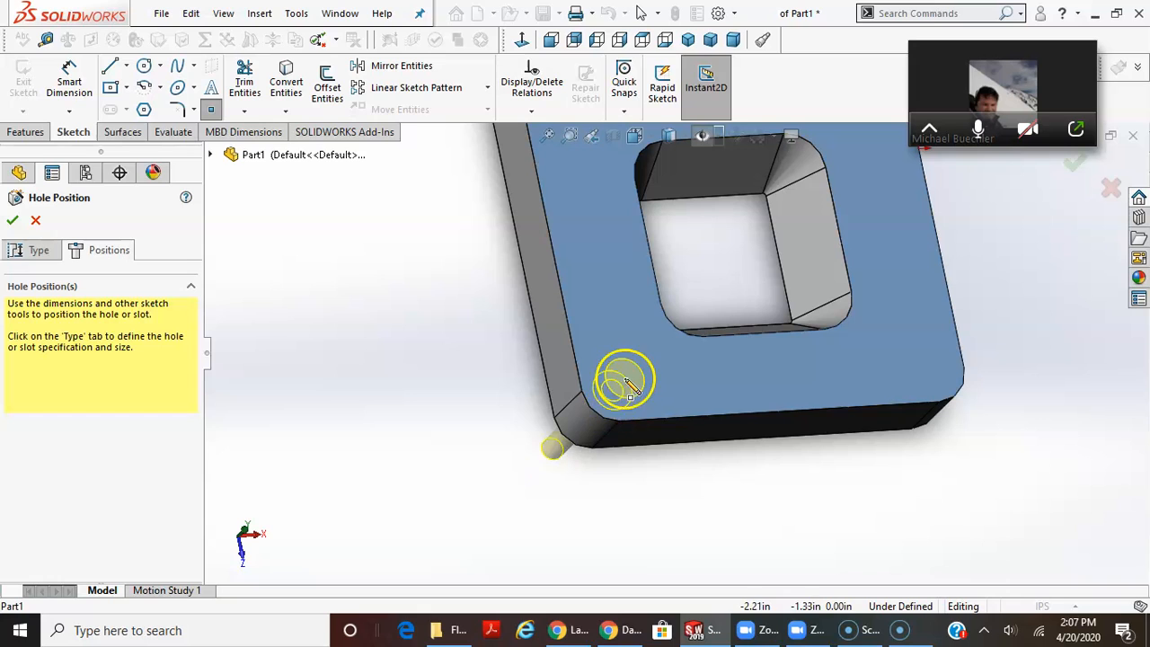
pyautogui.scroll(-3, 618, 382)
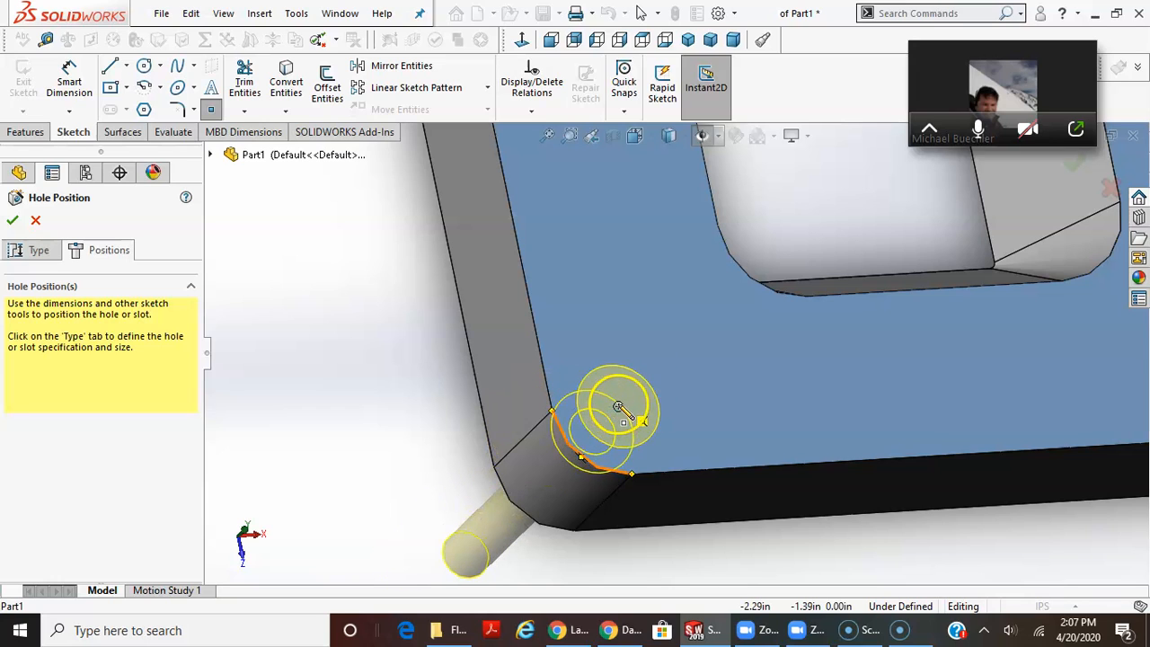
pyautogui.click(619, 407)
pyautogui.scroll(3, 398, 403)
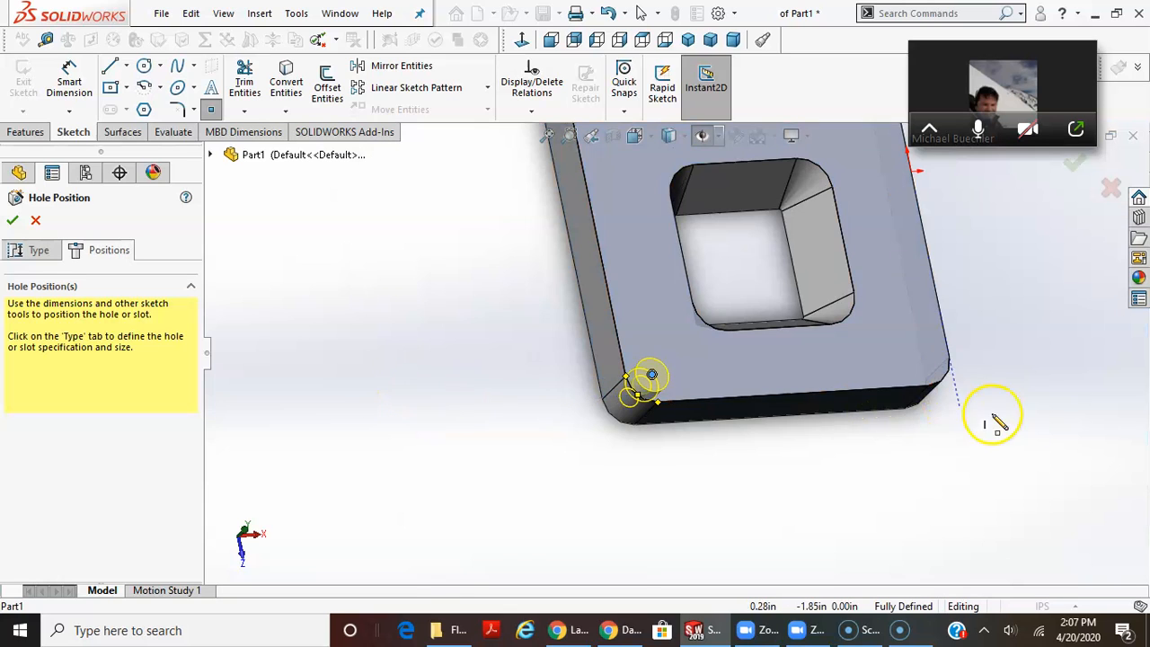
pyautogui.scroll(-5, 966, 391)
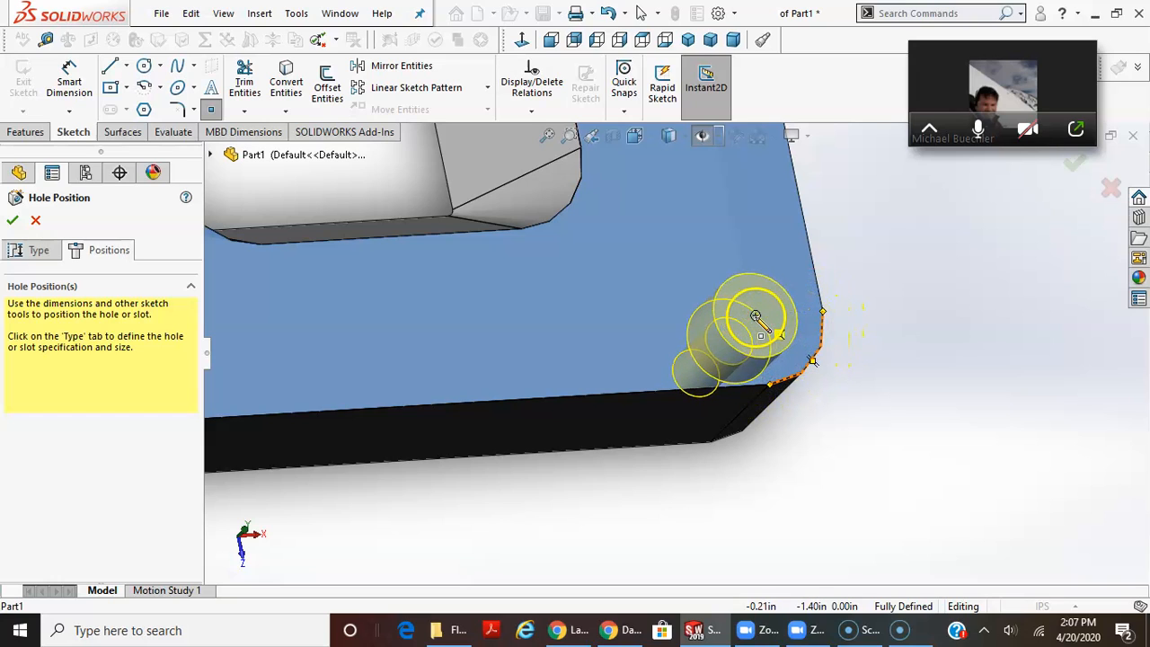
# - Place two more counterbore holes near the plate's left and right edges, above the square cutout's level, and finish the hole feature
pyautogui.scroll(8, 881, 480)
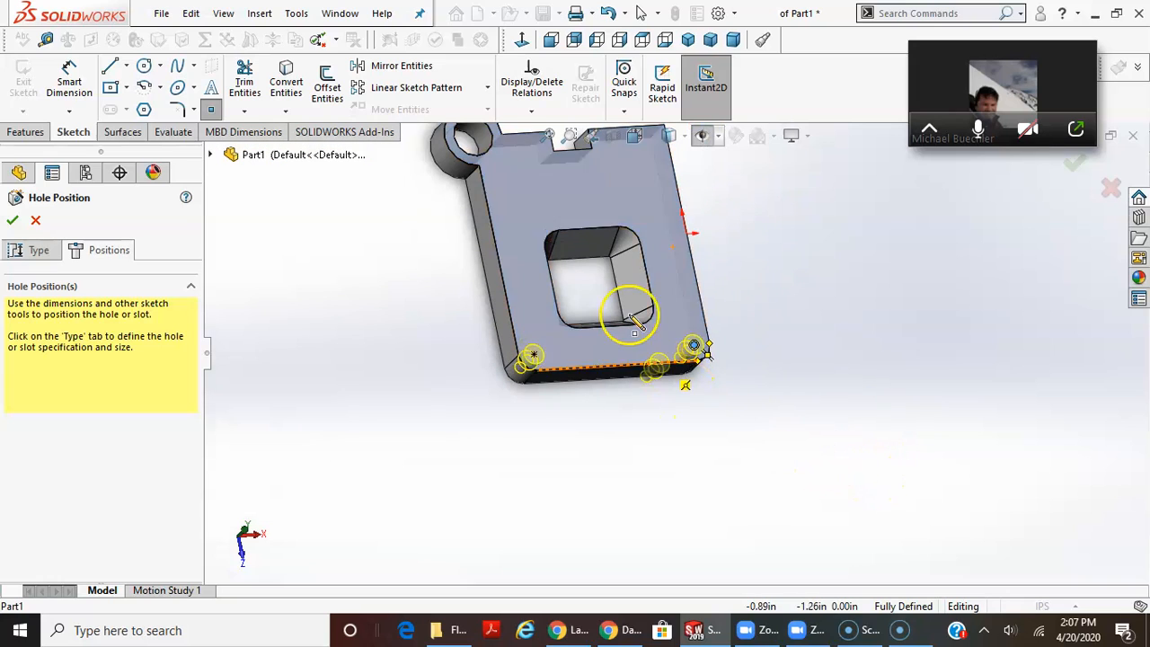
pyautogui.click(507, 224)
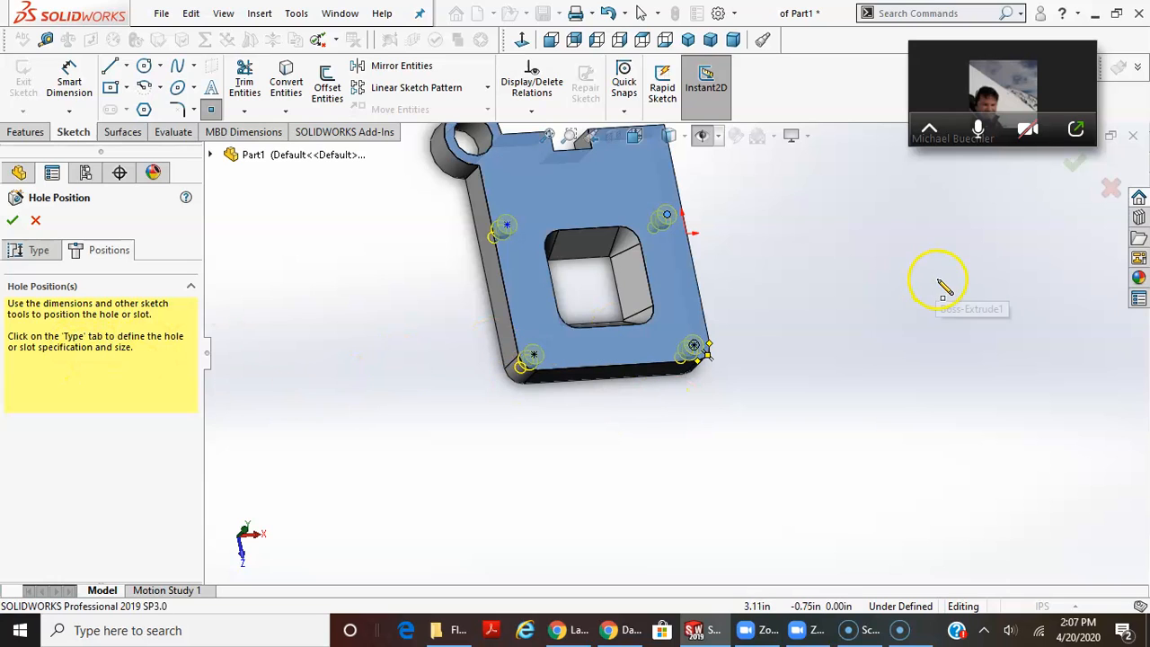
pyautogui.click(1074, 170)
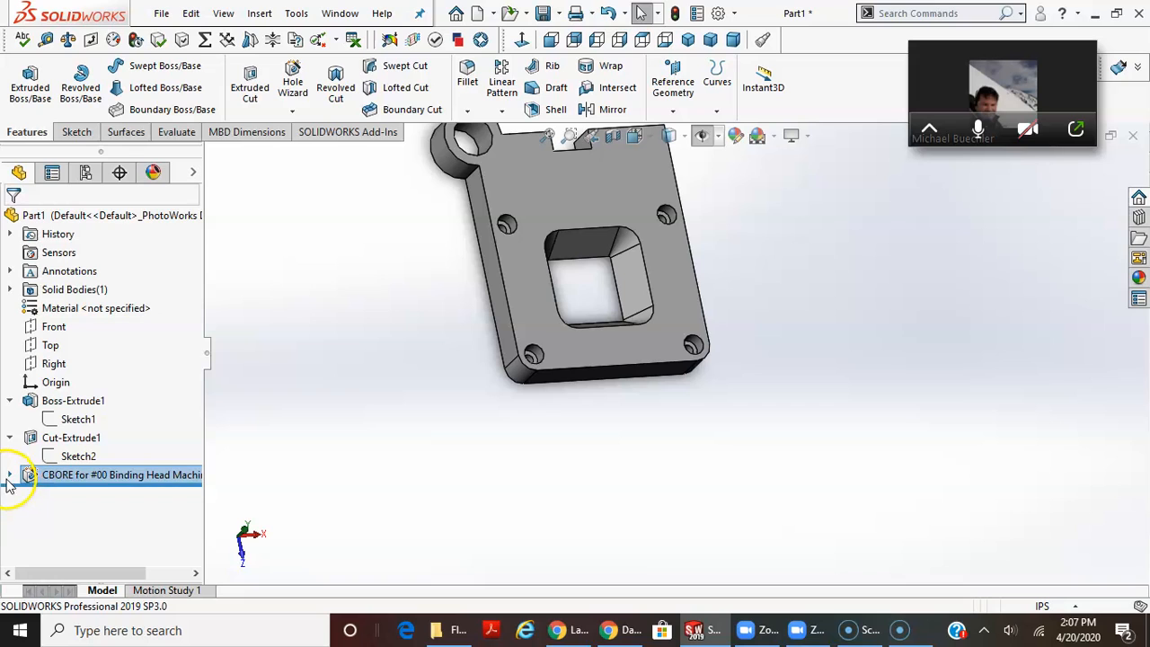
# - Edit the counterbore feature's position sketch and dimension the upper-left hole point 2 in from the lower-left one
pyautogui.click(11, 476)
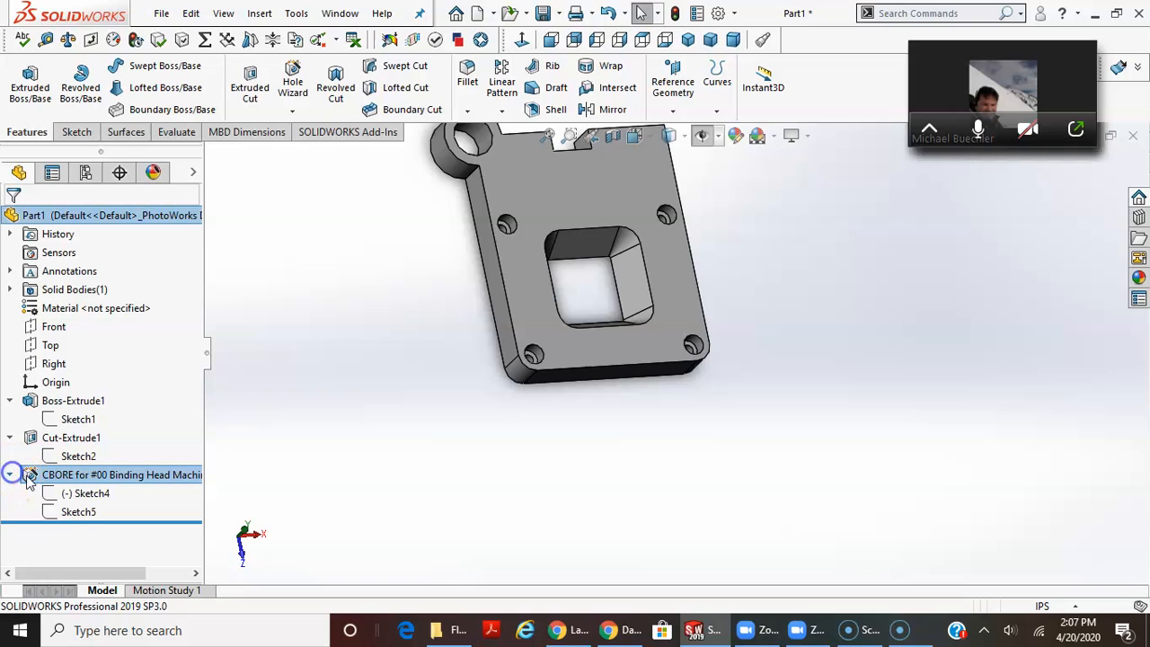
pyautogui.rightClick(87, 496)
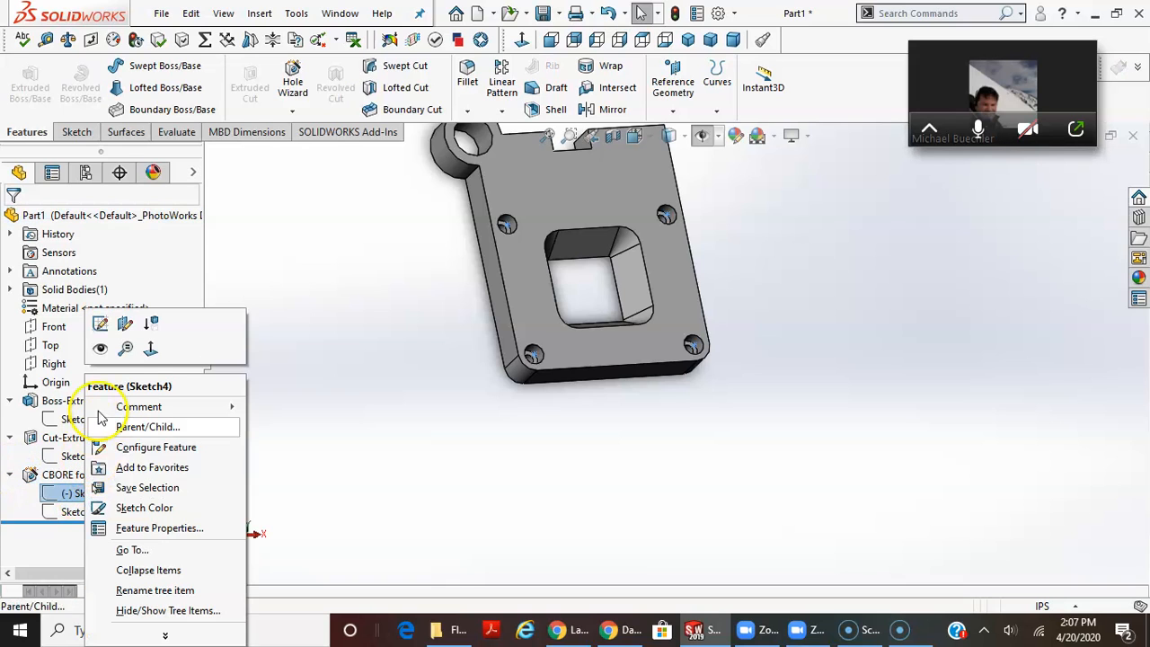
pyautogui.click(100, 325)
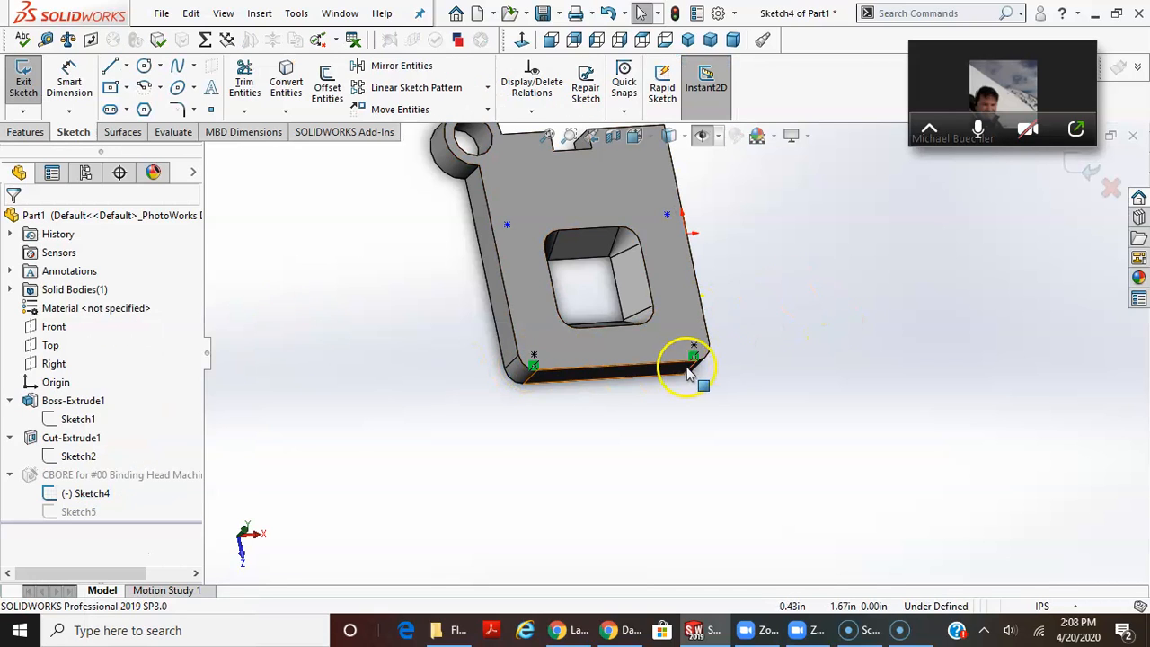
pyautogui.click(69, 79)
pyautogui.click(509, 225)
pyautogui.click(534, 355)
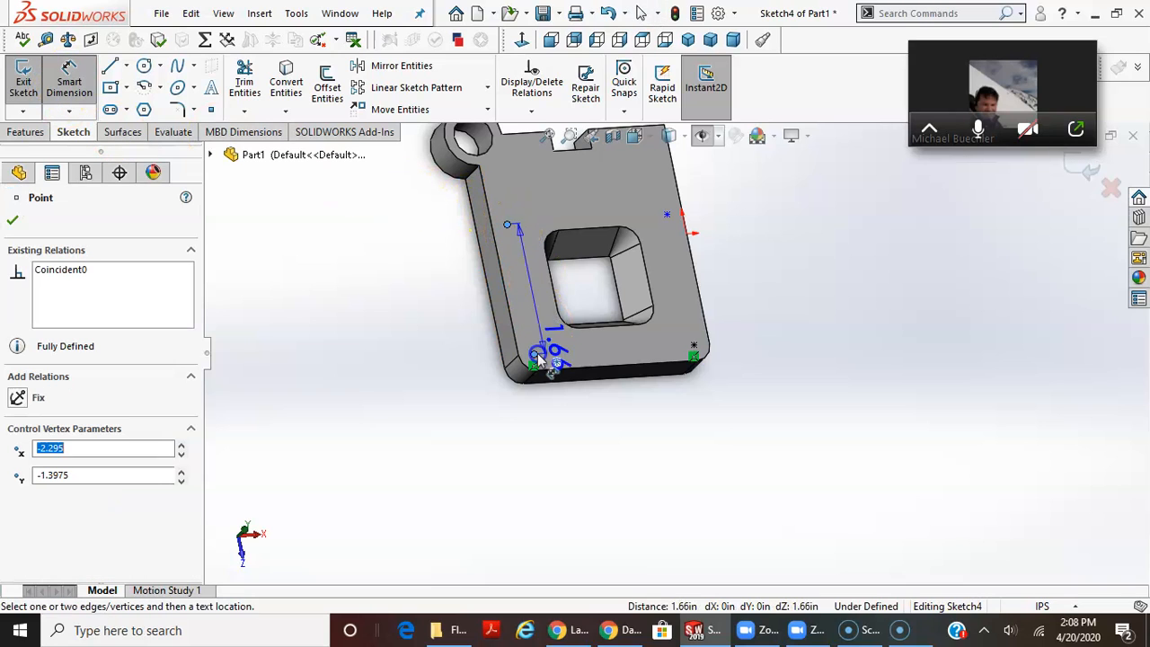
pyautogui.click(424, 292)
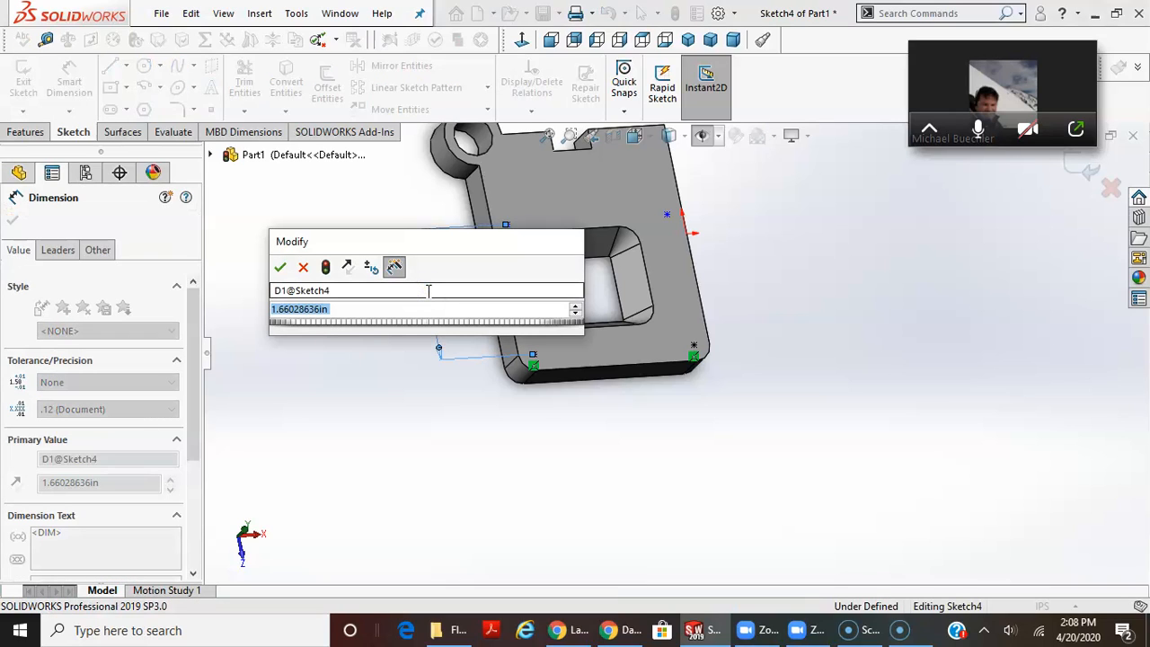
pyautogui.write('2')
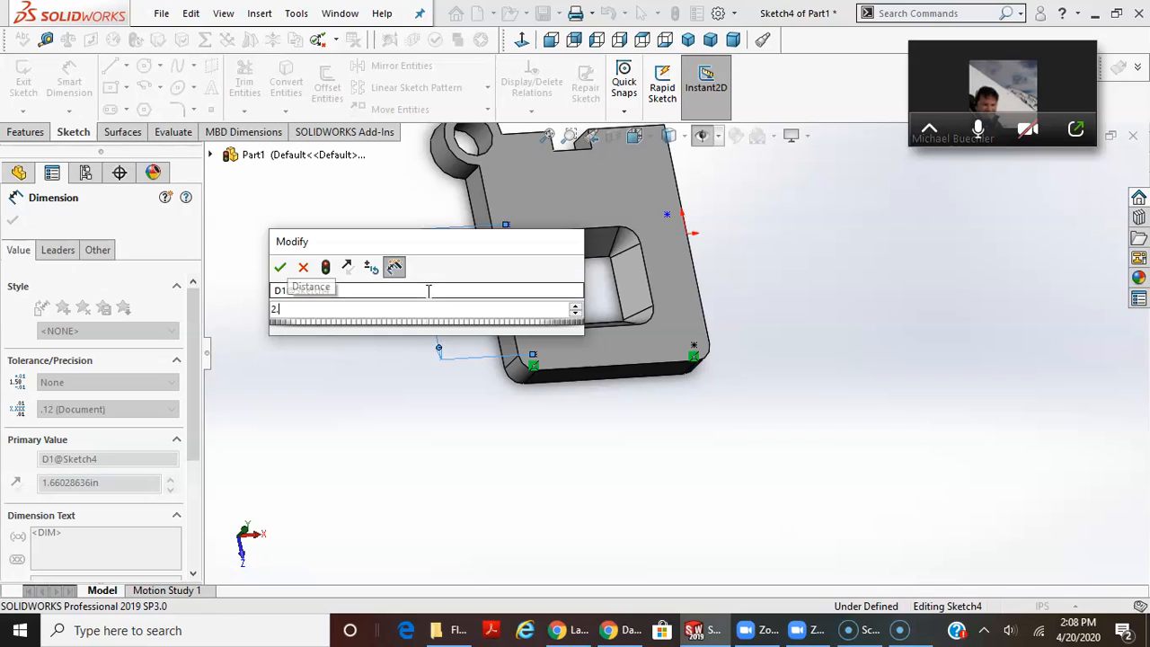
pyautogui.press('Return')
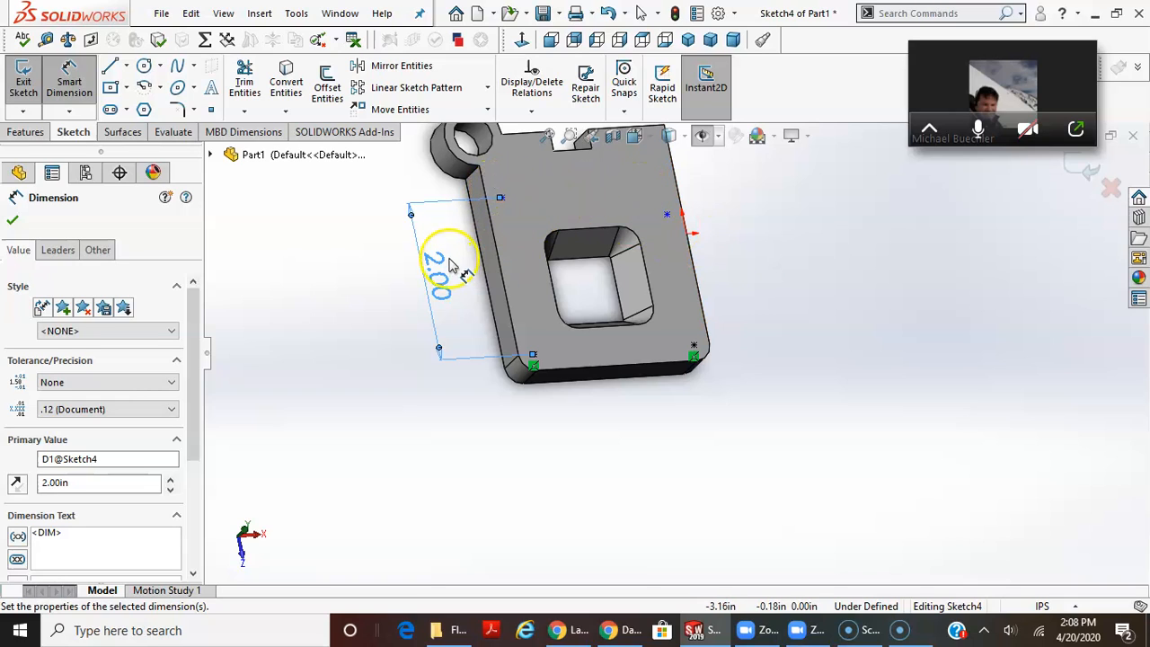
pyautogui.press('Escape')
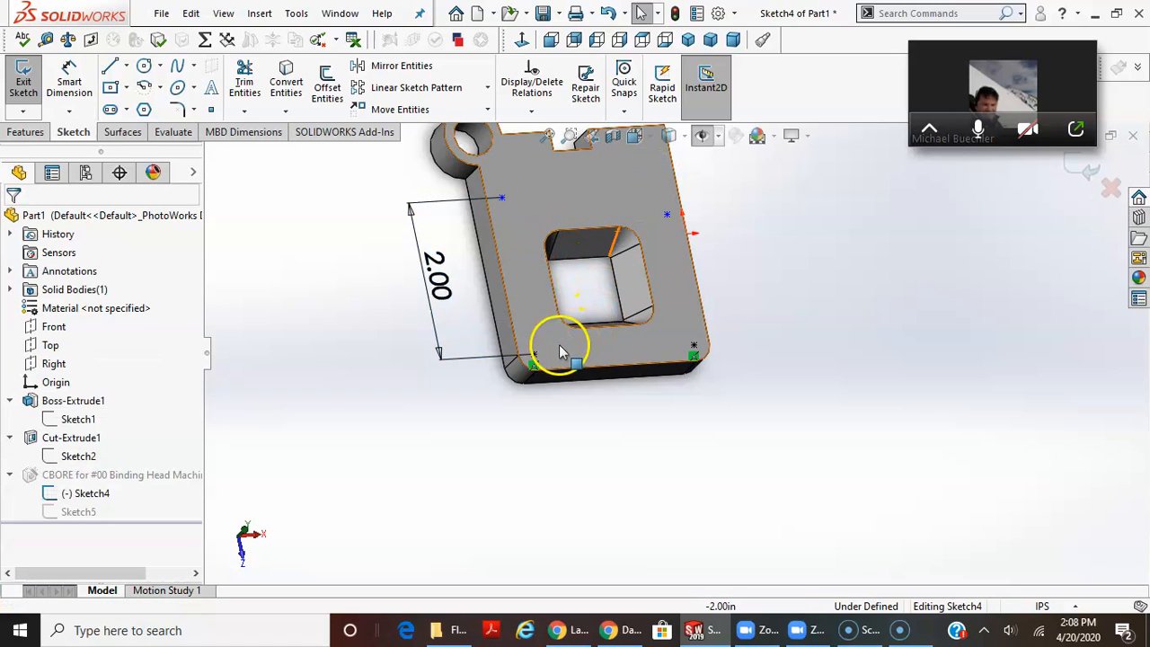
# - Add a Horizontal relation between the upper-right and upper-left hole points
pyautogui.click(534, 358)
pyautogui.click(770, 249)
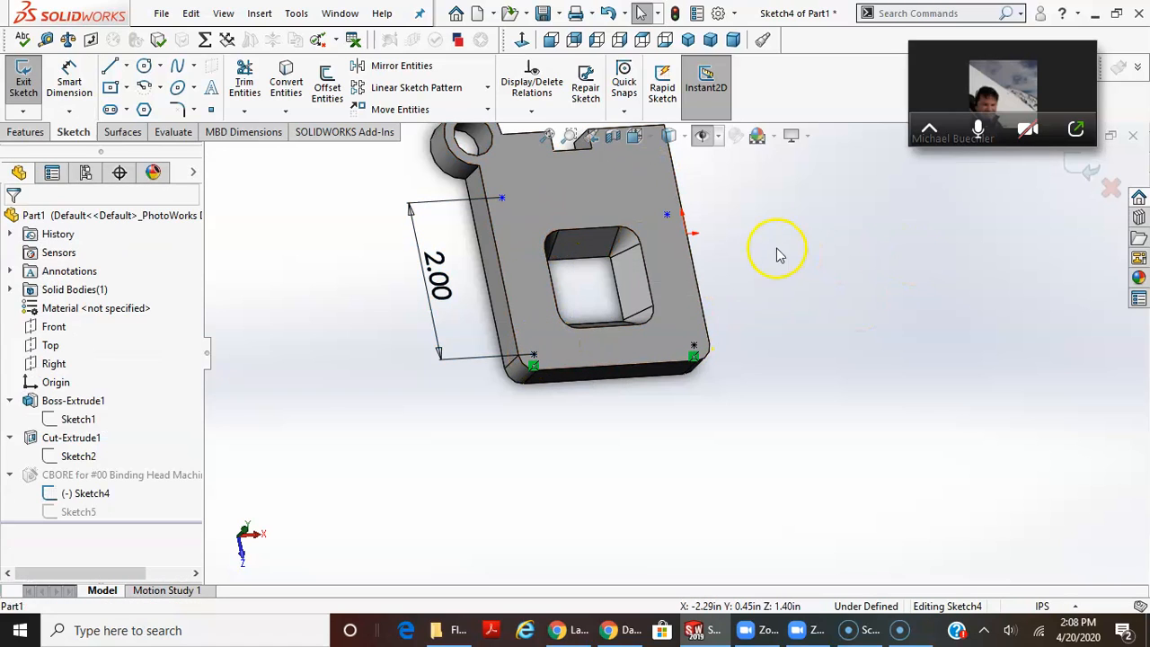
pyautogui.click(665, 215)
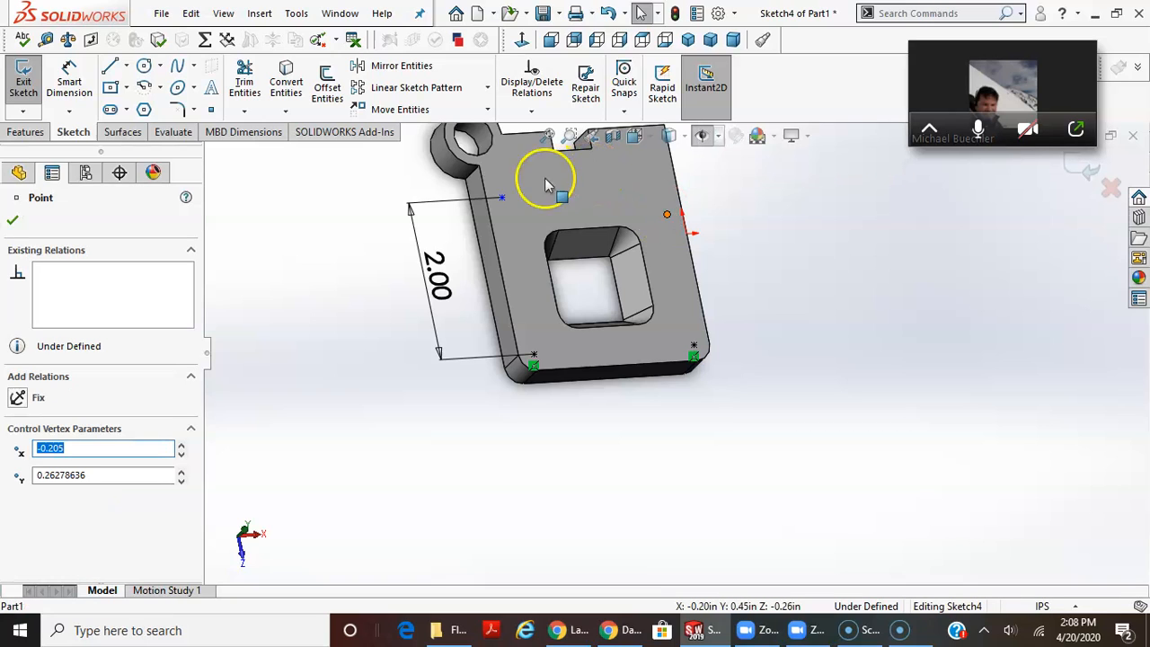
pyautogui.keyDown('ctrl'); pyautogui.click(502, 196); pyautogui.keyUp('ctrl')
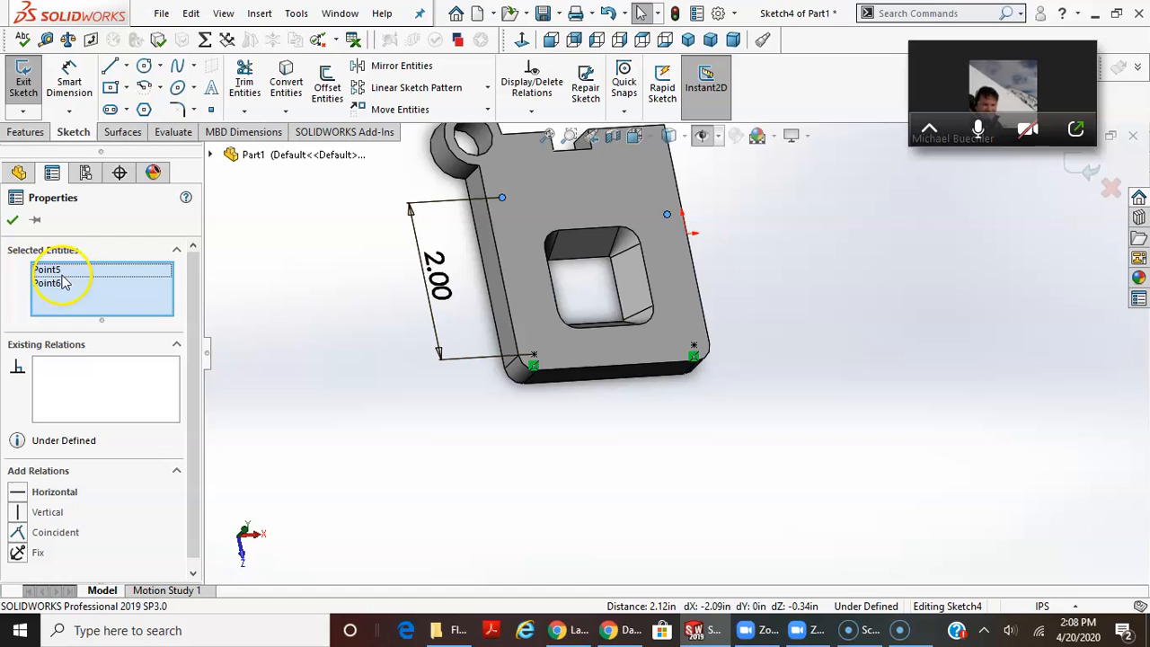
pyautogui.click(63, 492)
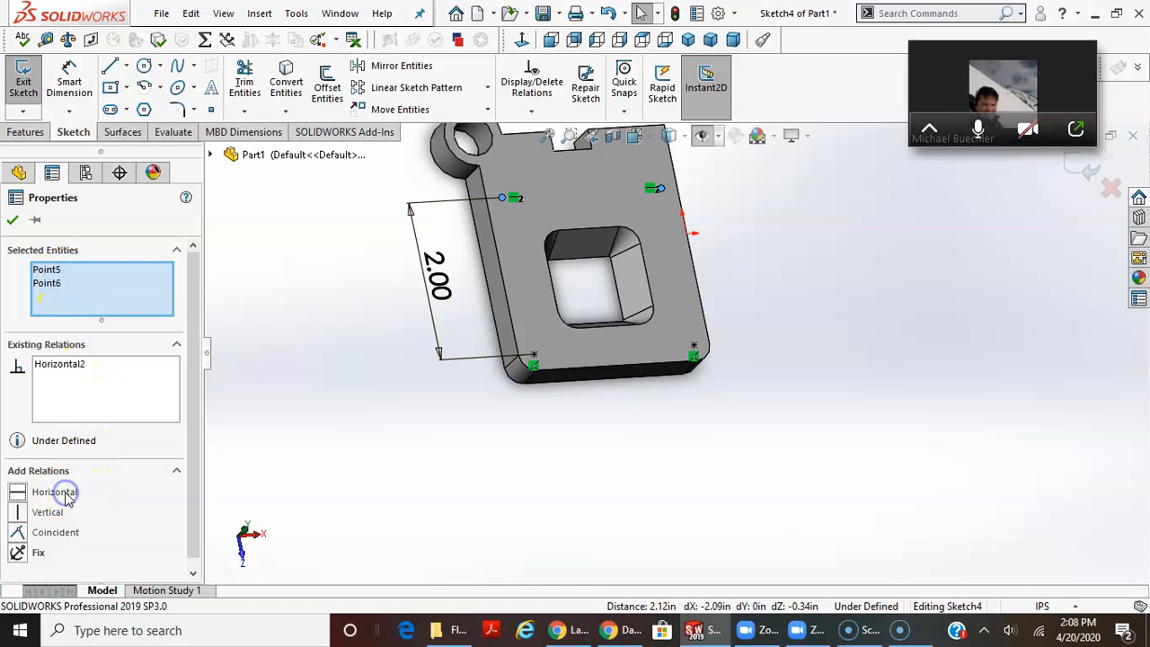
pyautogui.click(854, 292)
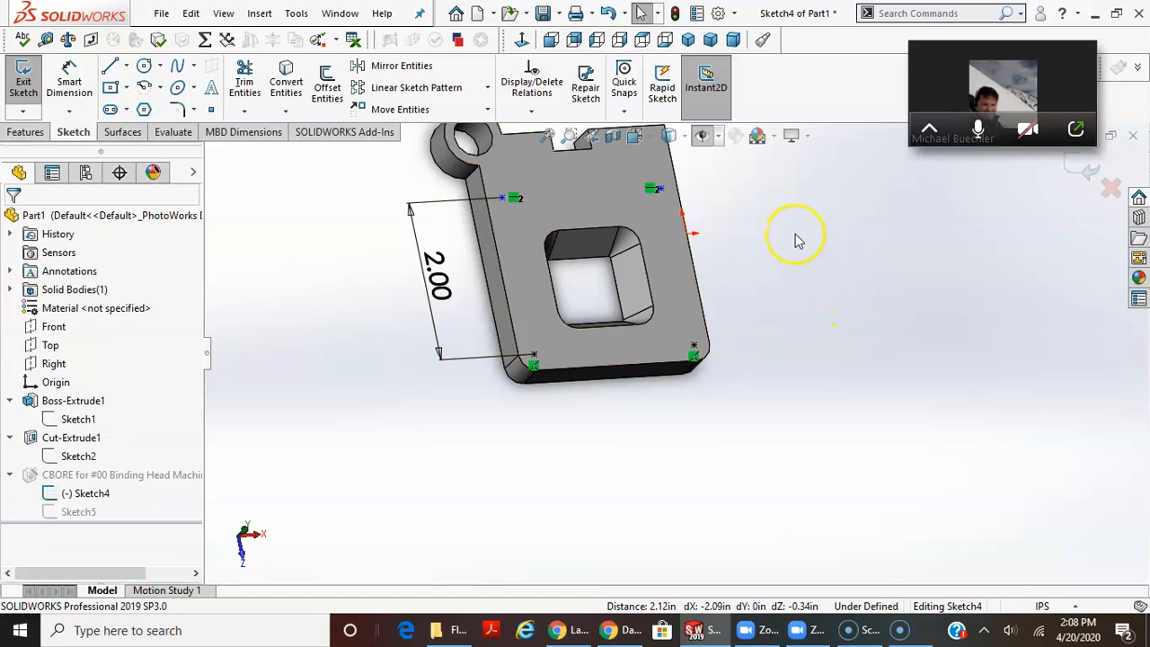
# - Add a Vertical relation between the upper-right and lower-right hole points
pyautogui.scroll(-2, 667, 210)
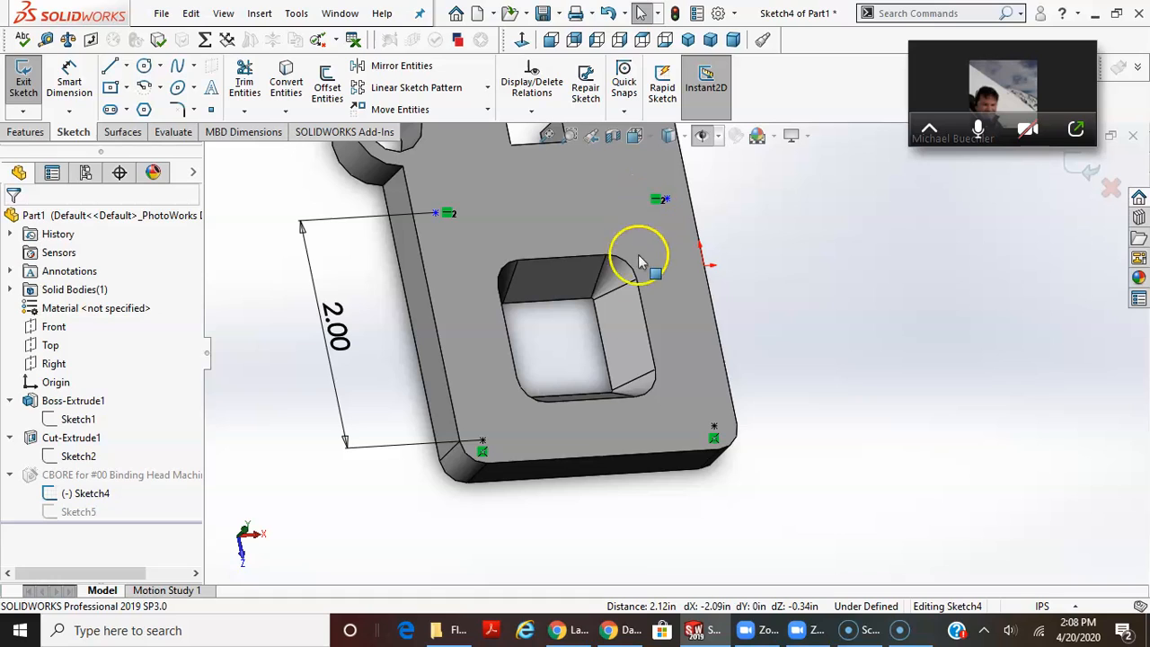
pyautogui.click(666, 200)
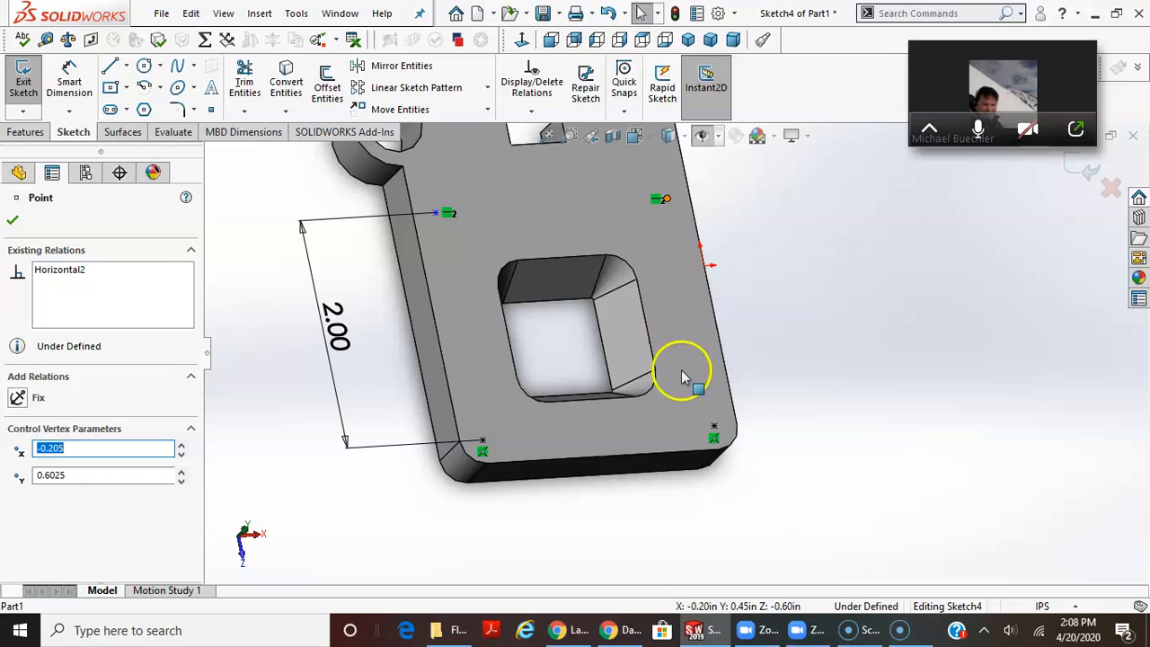
pyautogui.keyDown('ctrl'); pyautogui.click(714, 431); pyautogui.keyUp('ctrl')
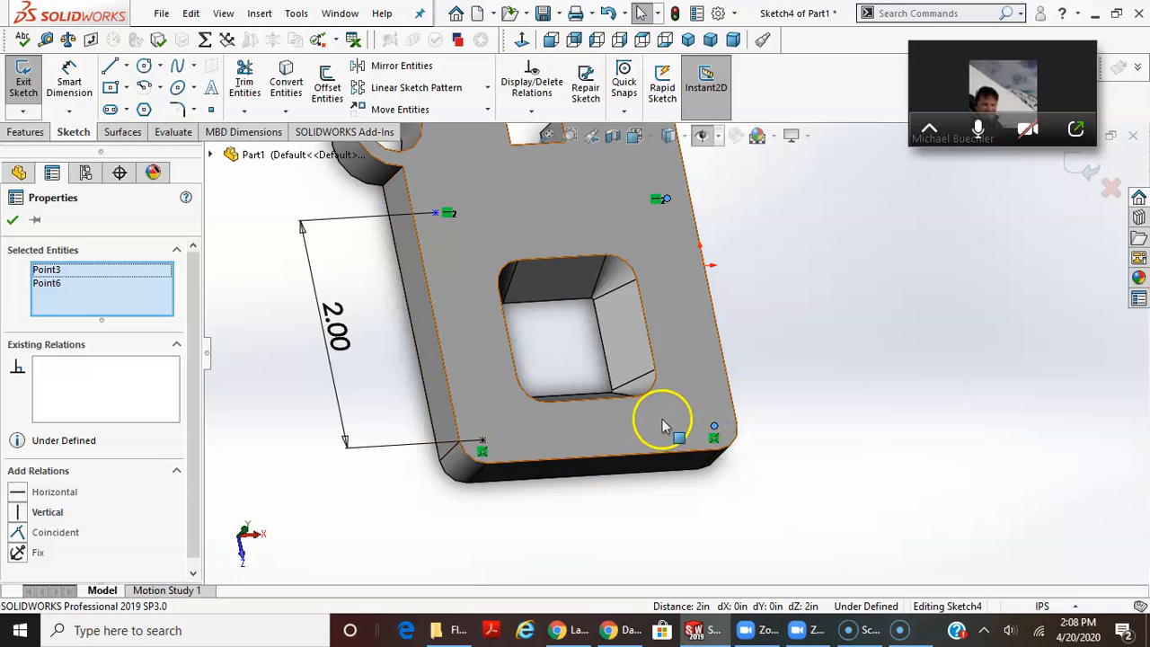
pyautogui.click(50, 512)
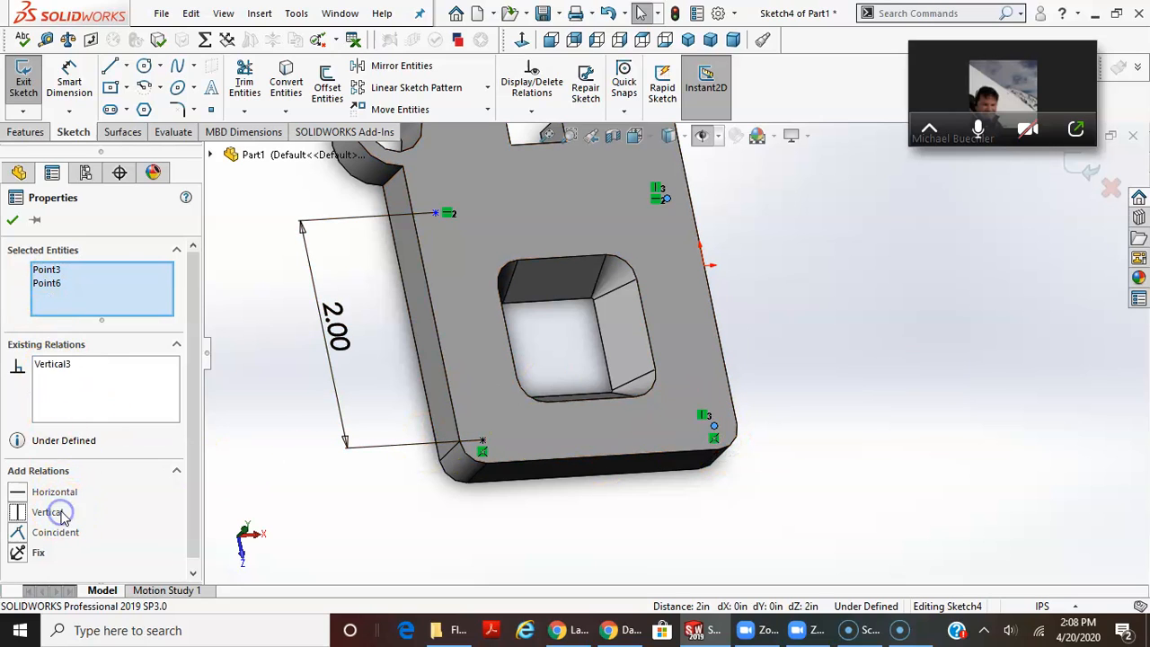
pyautogui.click(12, 222)
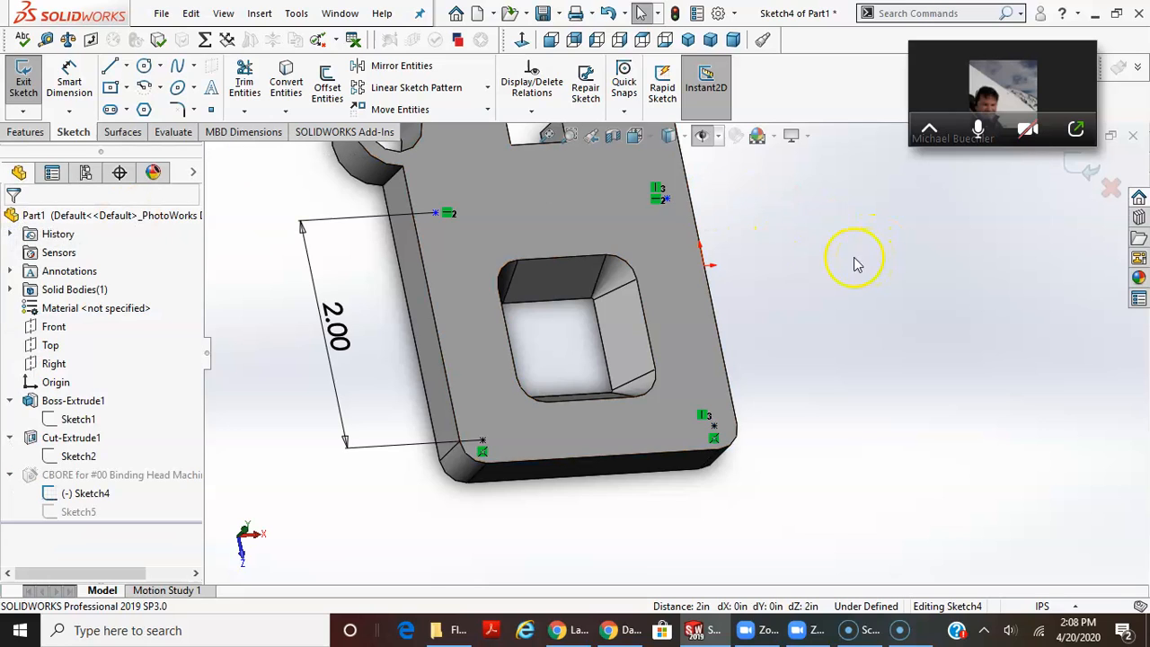
# - Add a Vertical relation between the upper-left and lower-left hole points, and exit the position sketch
pyautogui.click(434, 215)
pyautogui.moveTo(429, 254)
pyautogui.mouseDown()
pyautogui.moveTo(619, 368)
pyautogui.moveTo(443, 293)
pyautogui.moveTo(458, 281)
pyautogui.moveTo(458, 308)
pyautogui.moveTo(463, 298)
pyautogui.moveTo(449, 295)
pyautogui.mouseUp()
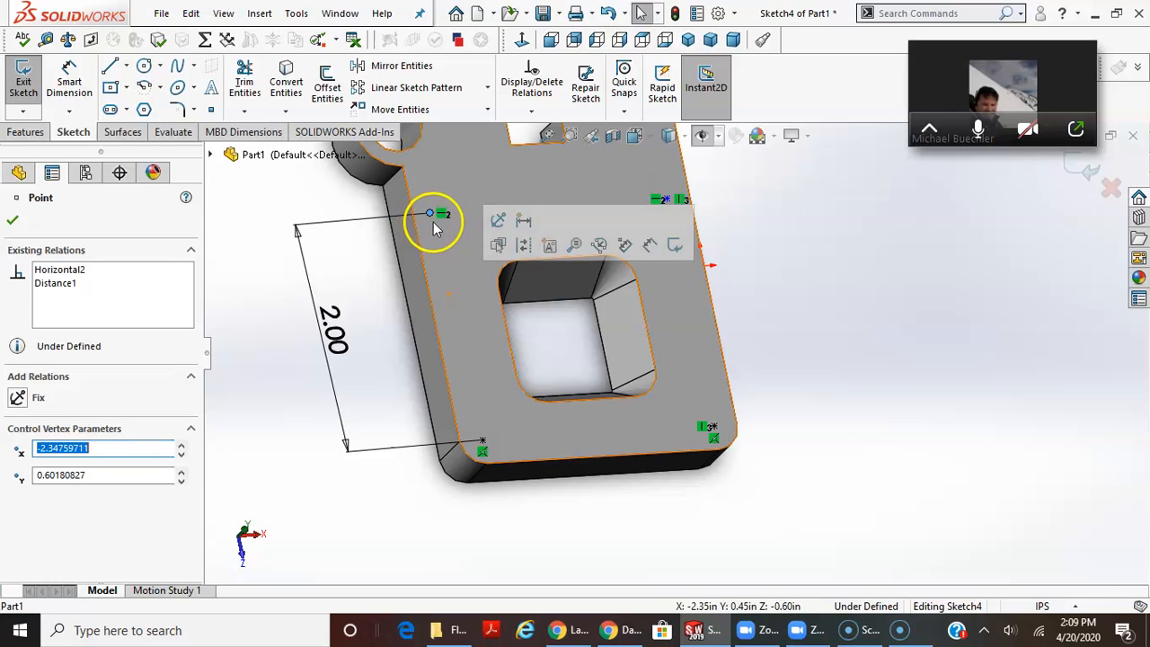
pyautogui.keyDown('ctrl'); pyautogui.click(483, 440); pyautogui.keyUp('ctrl')
pyautogui.click(47, 511)
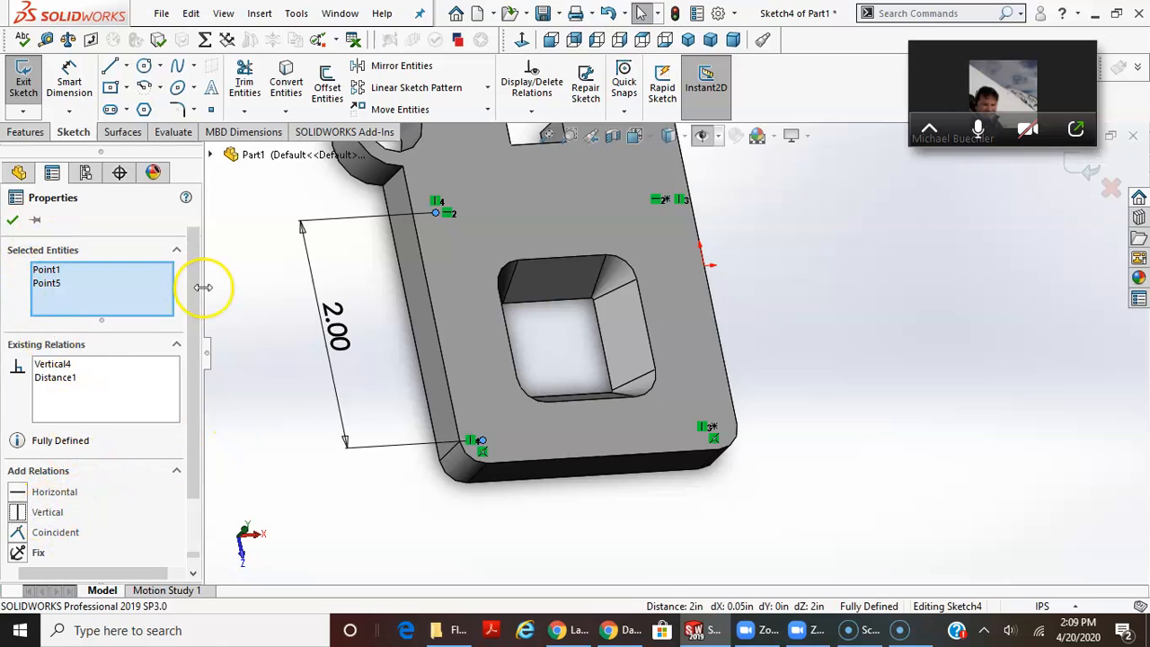
pyautogui.click(803, 211)
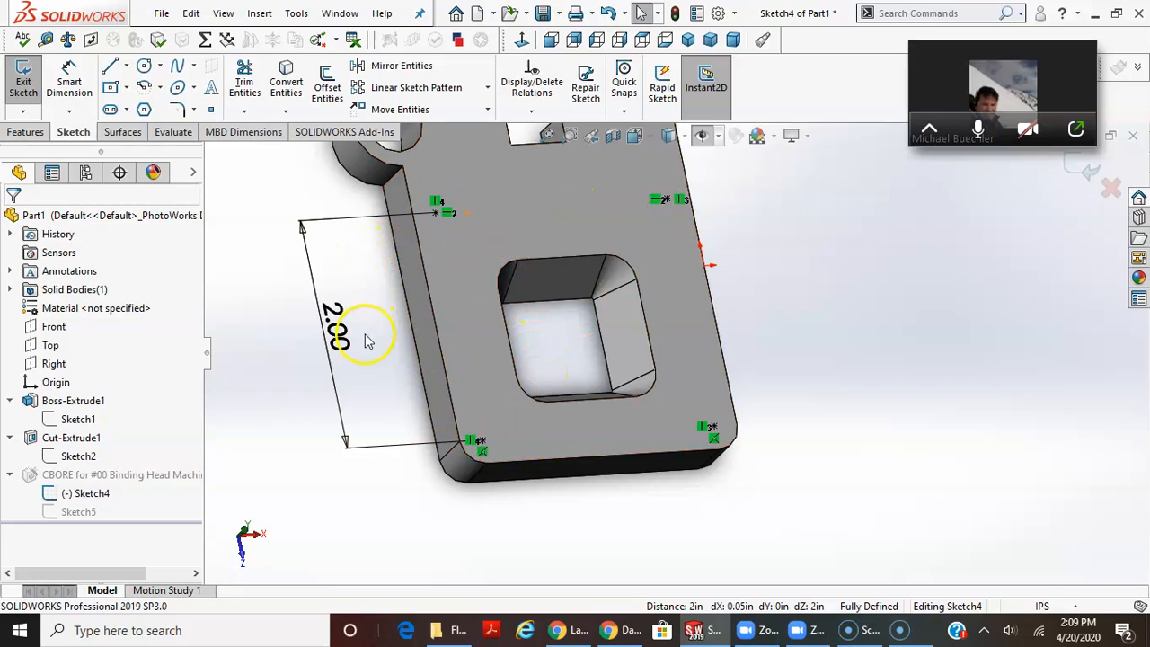
pyautogui.click(682, 201)
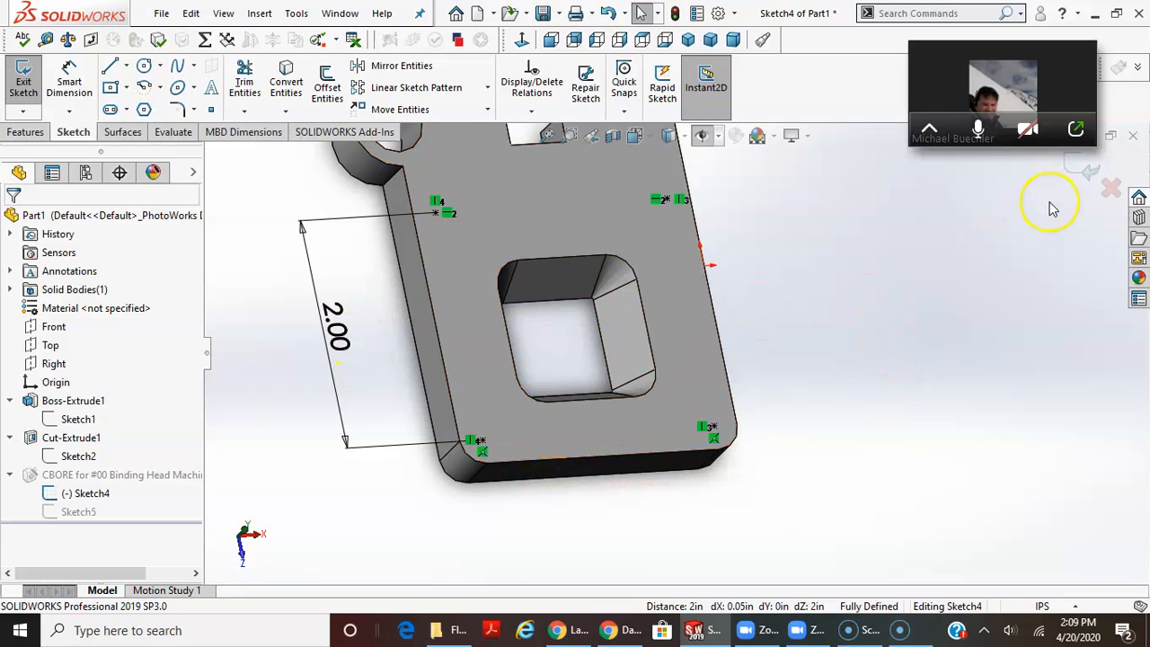
pyautogui.click(1075, 170)
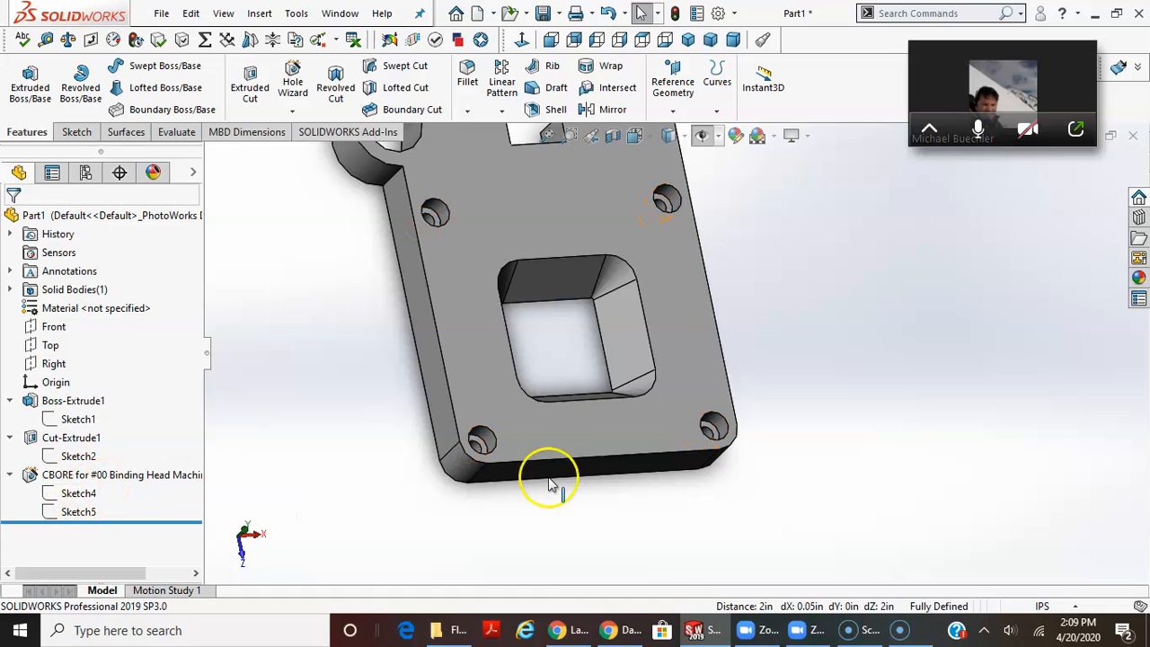
# - Inspect the finished plate from several angles, checking the four counterbore holes and the central cutout
pyautogui.scroll(2, 891, 476)
pyautogui.moveTo(810, 356)
pyautogui.mouseDown(button='middle')
pyautogui.moveTo(807, 411)
pyautogui.moveTo(788, 428)
pyautogui.moveTo(762, 421)
pyautogui.moveTo(760, 383)
pyautogui.moveTo(793, 359)
pyautogui.mouseUp(button='middle')
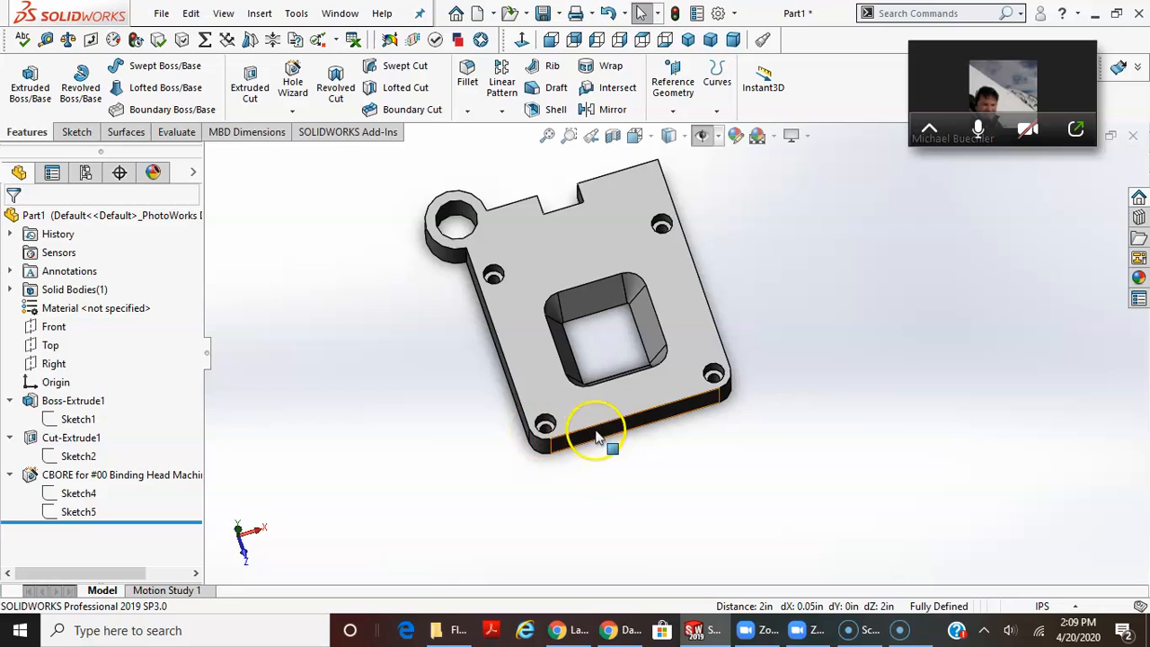
pyautogui.scroll(-3, 532, 370)
pyautogui.scroll(2, 678, 389)
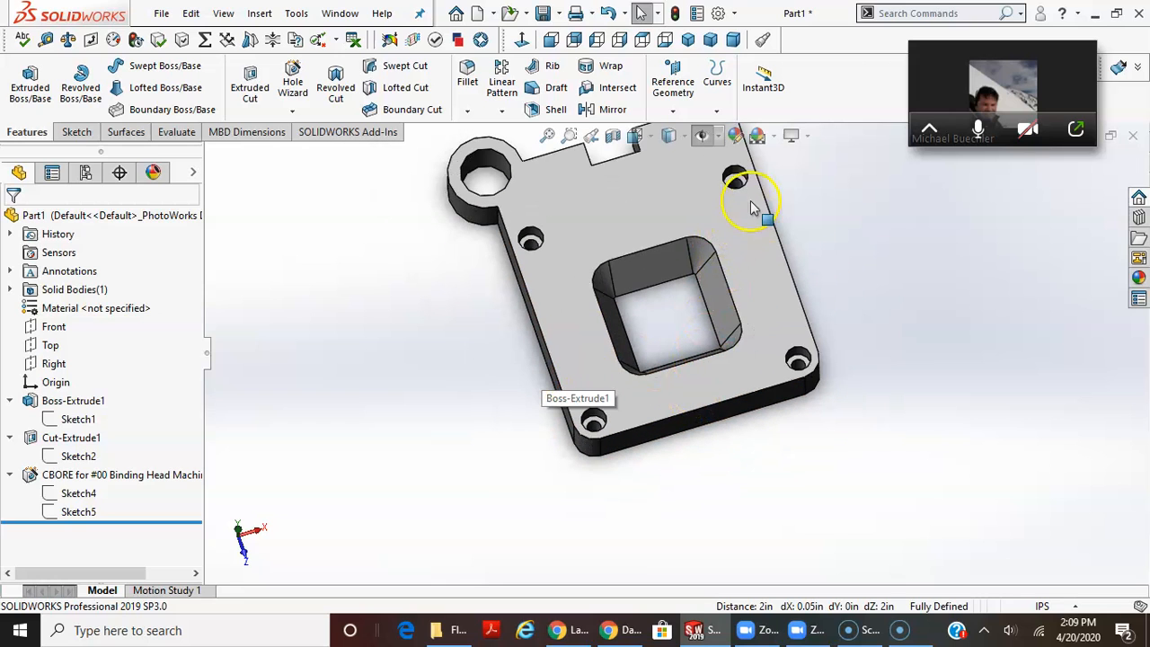
pyautogui.moveTo(827, 287)
pyautogui.mouseDown(button='middle')
pyautogui.moveTo(821, 267)
pyautogui.moveTo(821, 305)
pyautogui.mouseUp(button='middle')
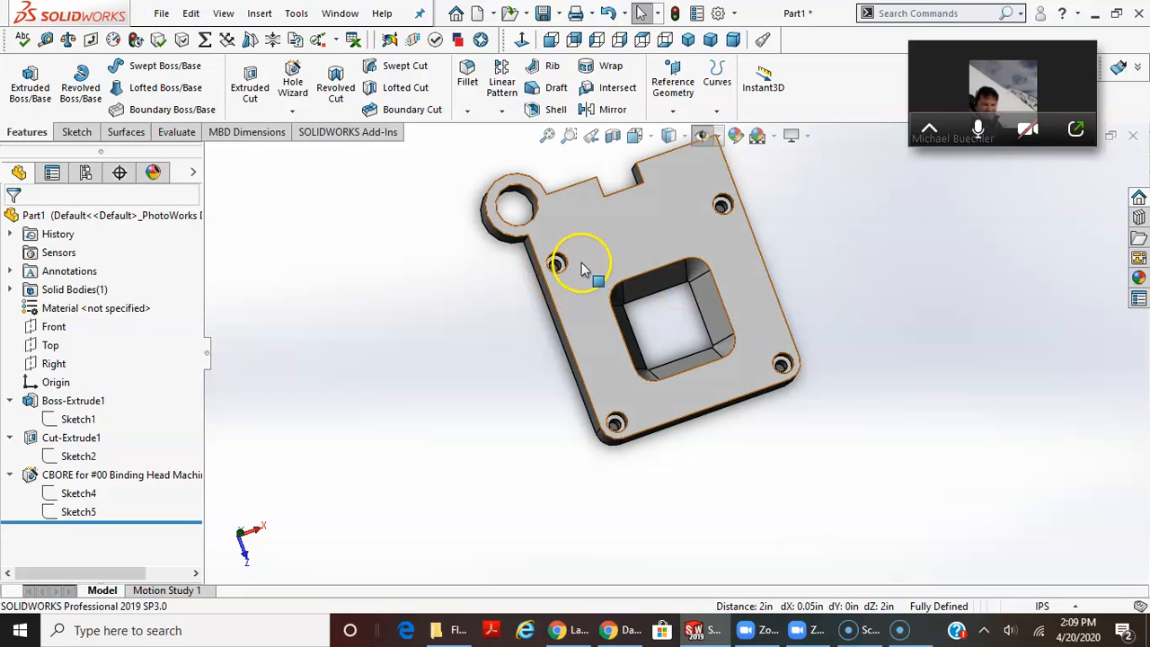
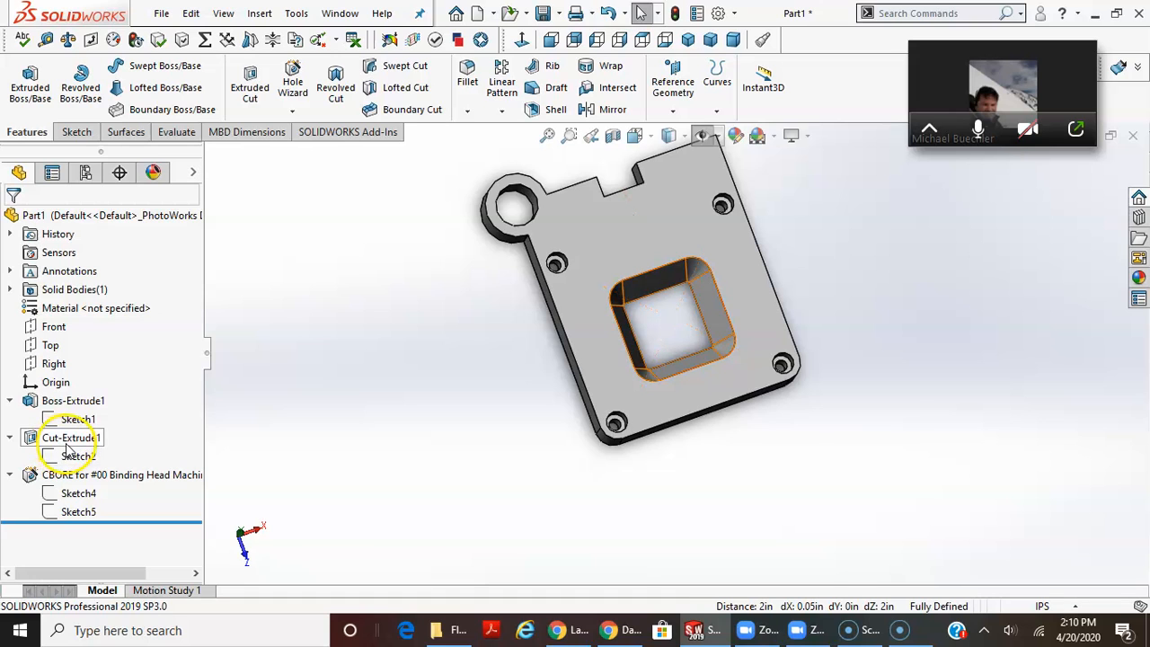
pyautogui.scroll(-2, 504, 426)
pyautogui.scroll(2, 640, 305)
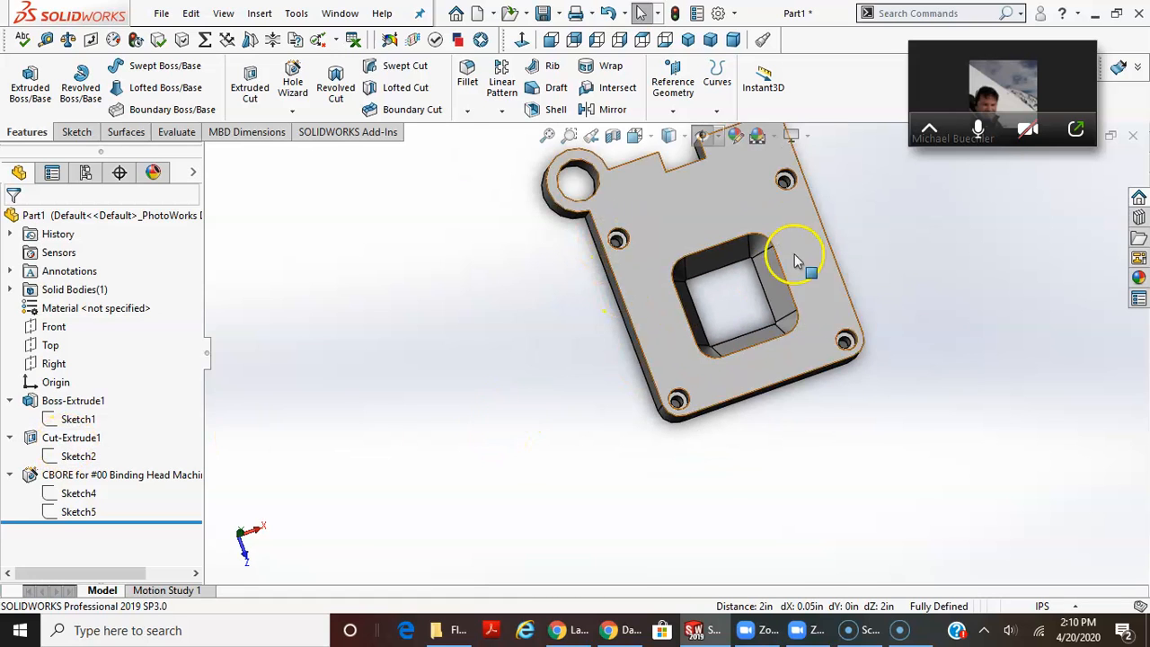
pyautogui.scroll(1, 822, 197)
pyautogui.scroll(-3, 783, 347)
pyautogui.moveTo(794, 342)
pyautogui.mouseDown(button='middle')
pyautogui.moveTo(785, 347)
pyautogui.moveTo(793, 323)
pyautogui.moveTo(765, 312)
pyautogui.moveTo(788, 380)
pyautogui.moveTo(772, 318)
pyautogui.moveTo(803, 336)
pyautogui.moveTo(795, 341)
pyautogui.mouseUp(button='middle')
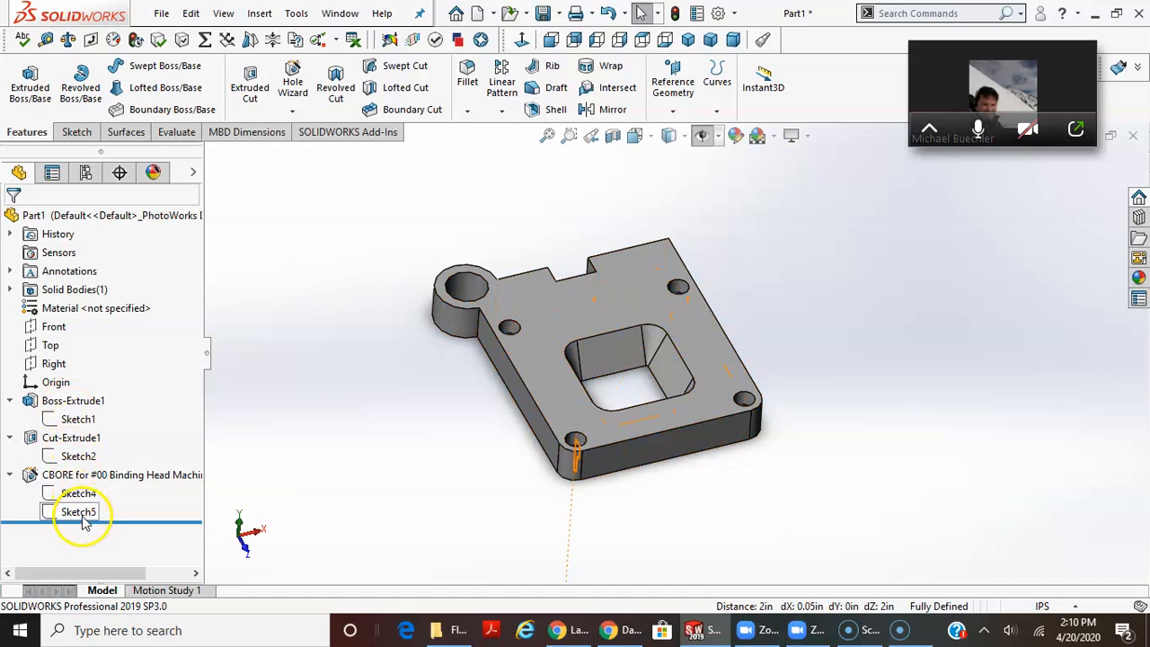
# - Save the part in the Flange Stop folder, naming it with the author's name followed by flangestop
pyautogui.click(163, 14)
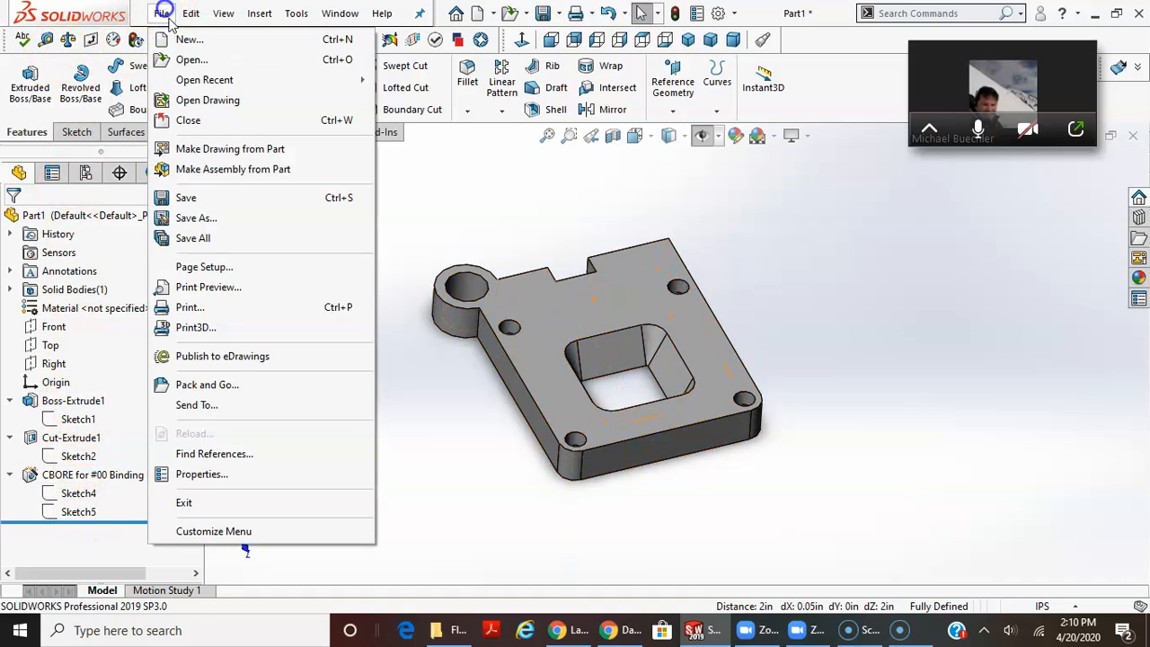
pyautogui.click(196, 218)
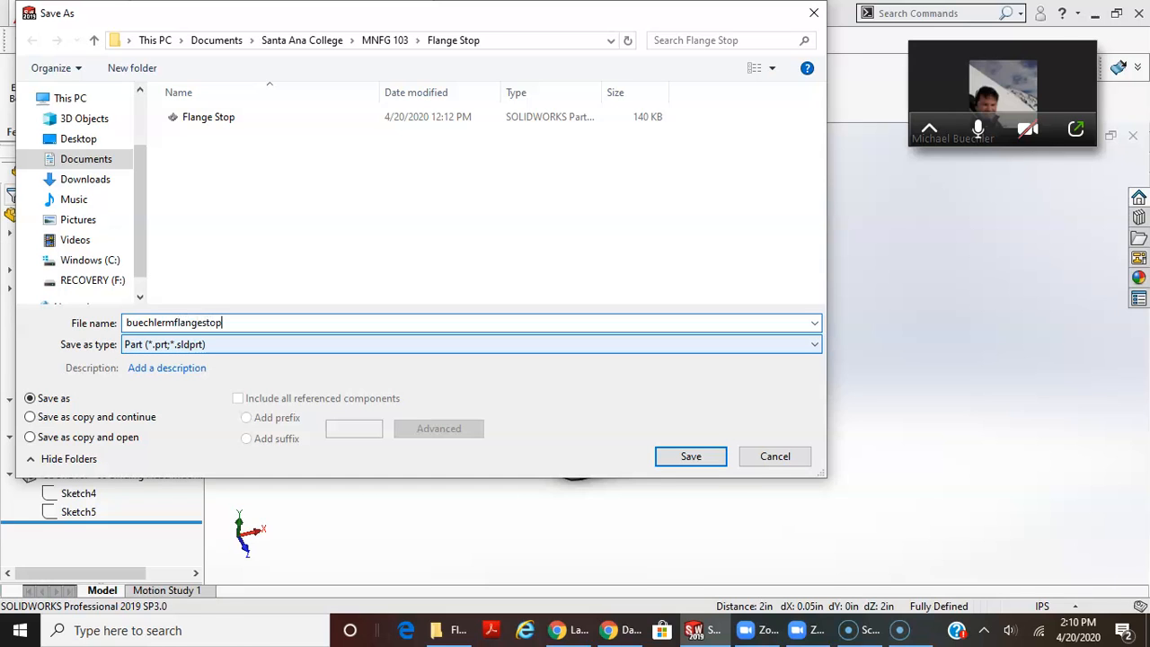
pyautogui.press('Return')
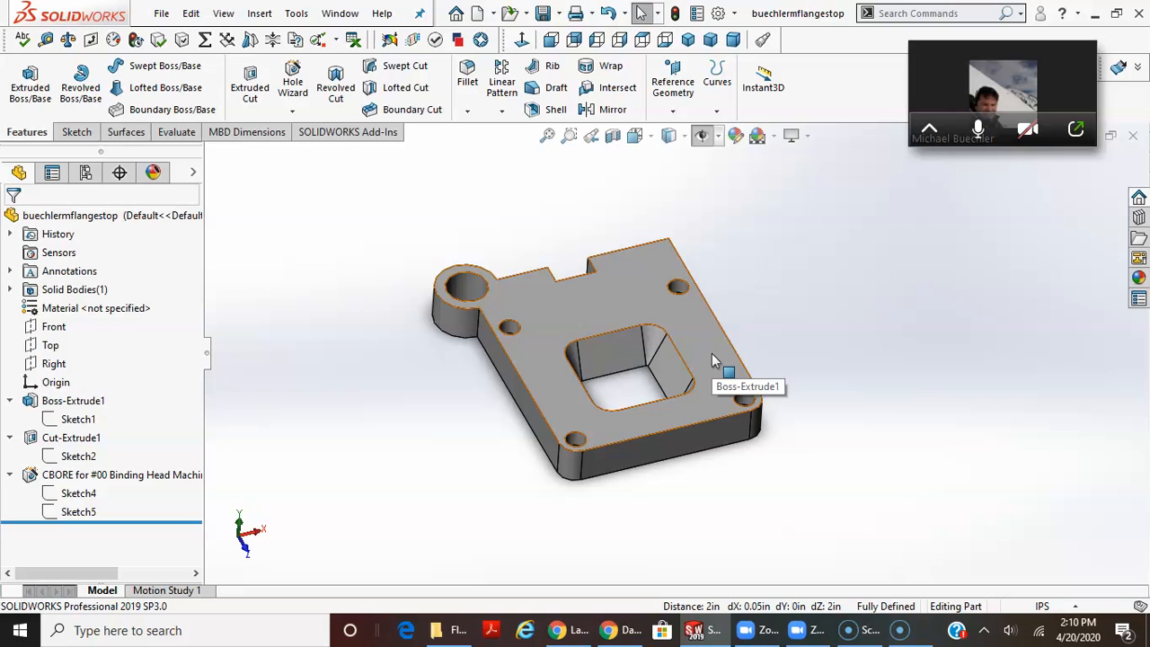
# - Start a new sketch on the plate's long side face below the ring boss
pyautogui.click(410, 198)
pyautogui.moveTo(390, 376); pyautogui.dragTo(416, 374, button='middle')
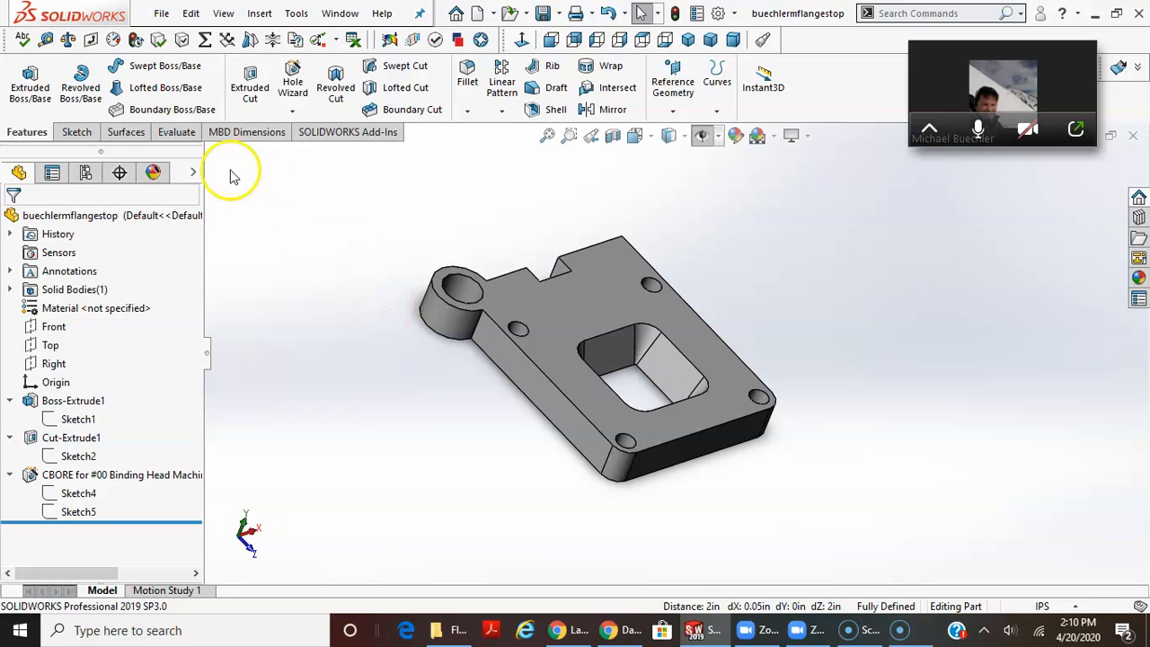
pyautogui.click(76, 132)
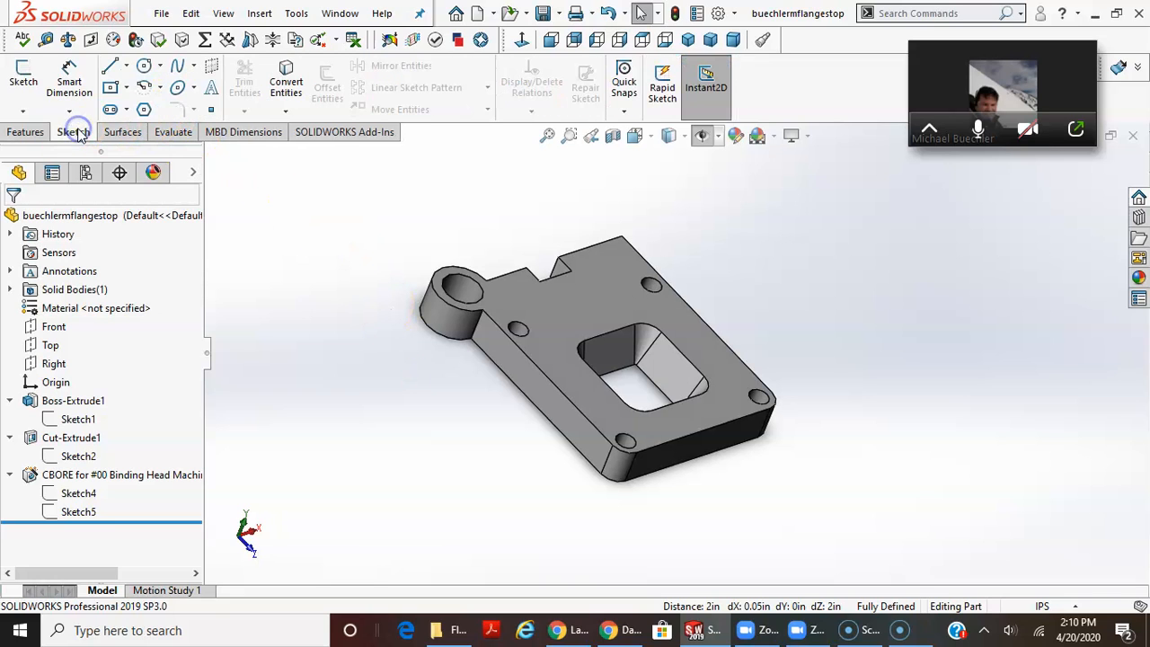
pyautogui.click(27, 81)
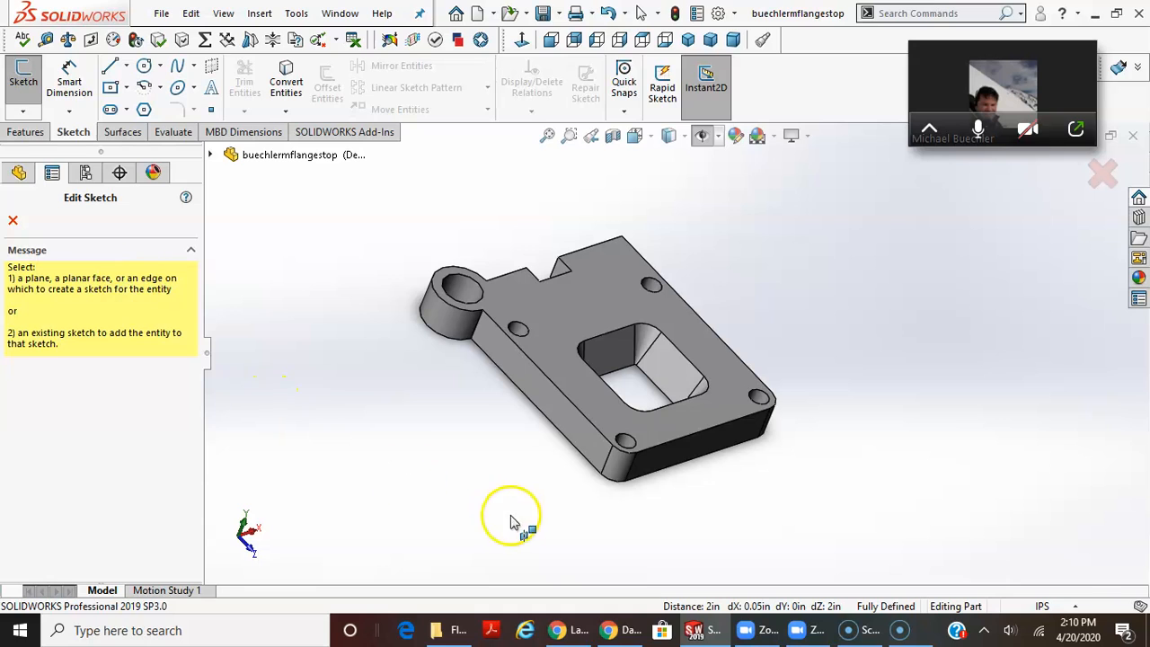
pyautogui.click(539, 398)
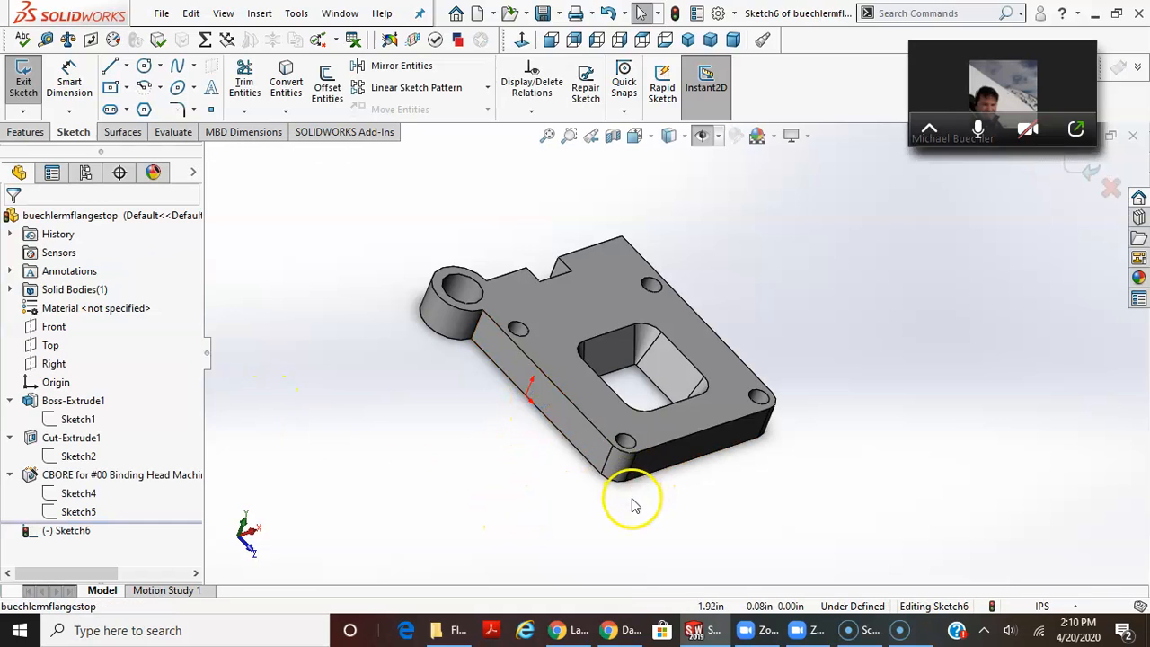
# - Draw a center rectangle about 0.90 in long and 0.18 in high on the side face
pyautogui.click(111, 87)
pyautogui.scroll(-5, 559, 421)
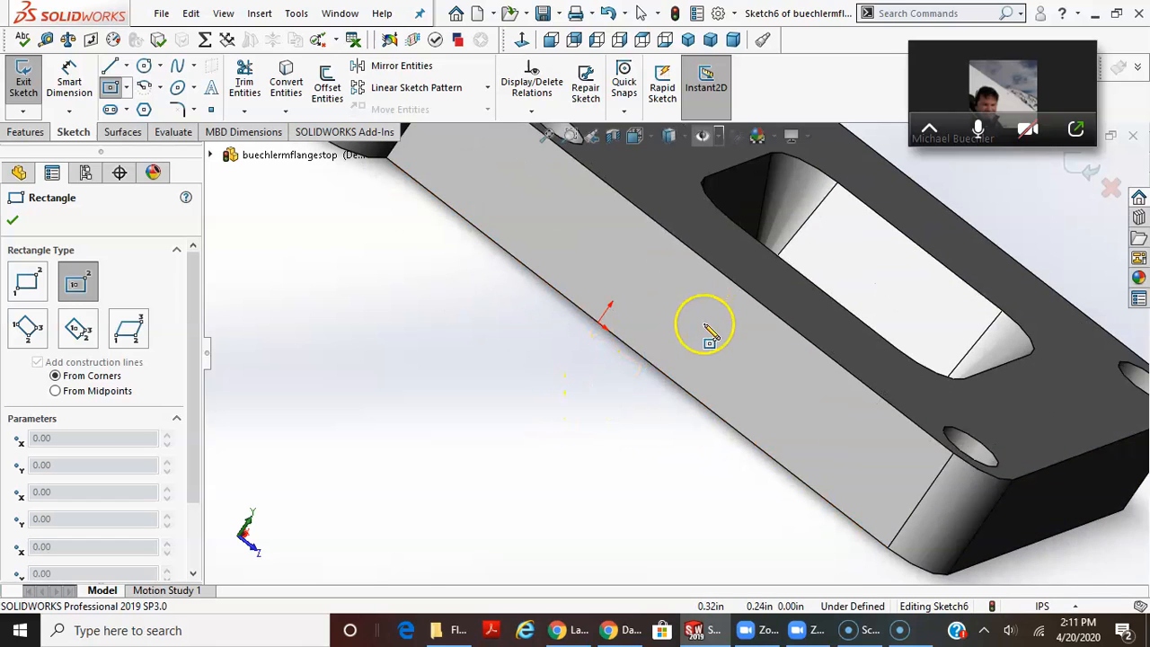
pyautogui.click(748, 371)
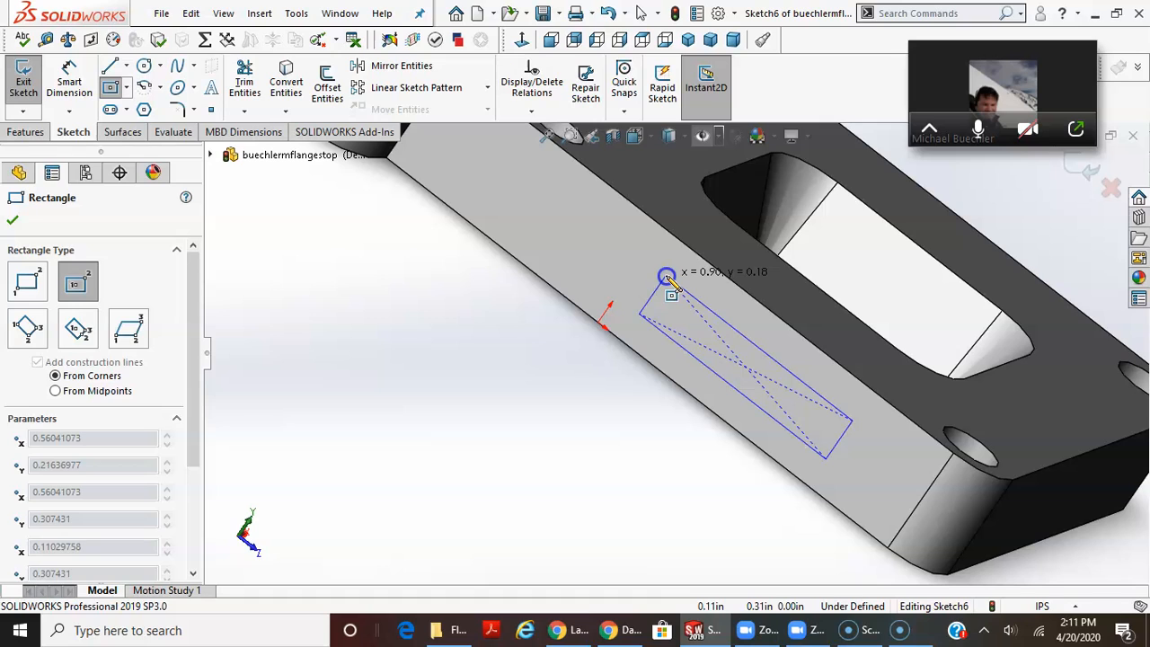
pyautogui.click(666, 276)
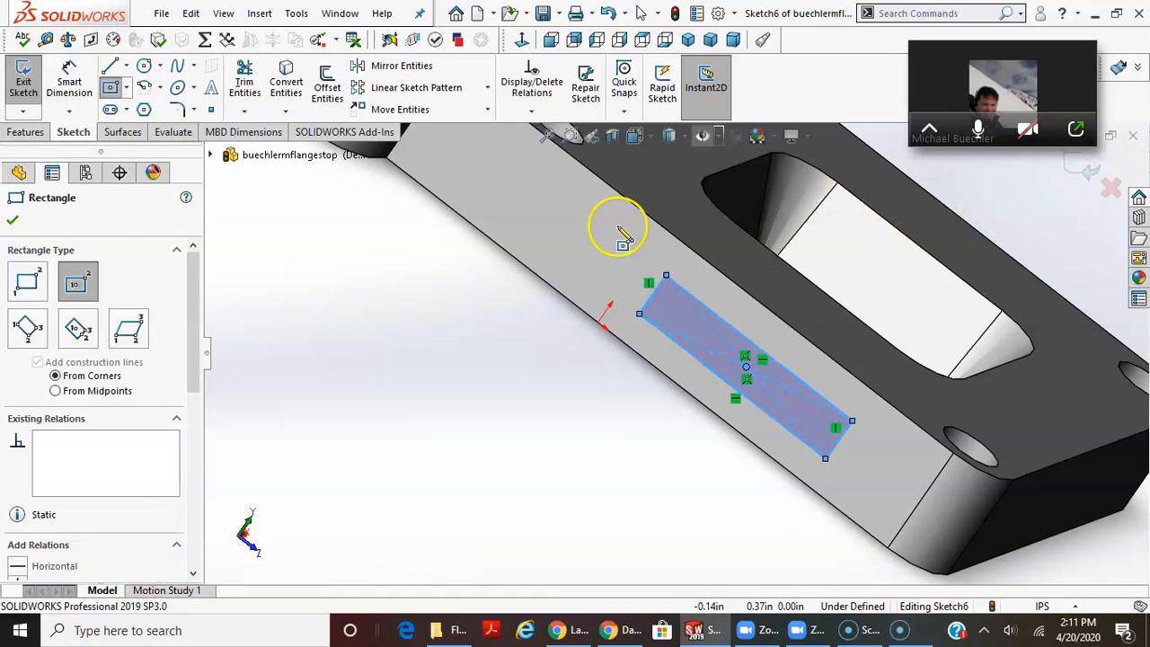
pyautogui.press('Escape')
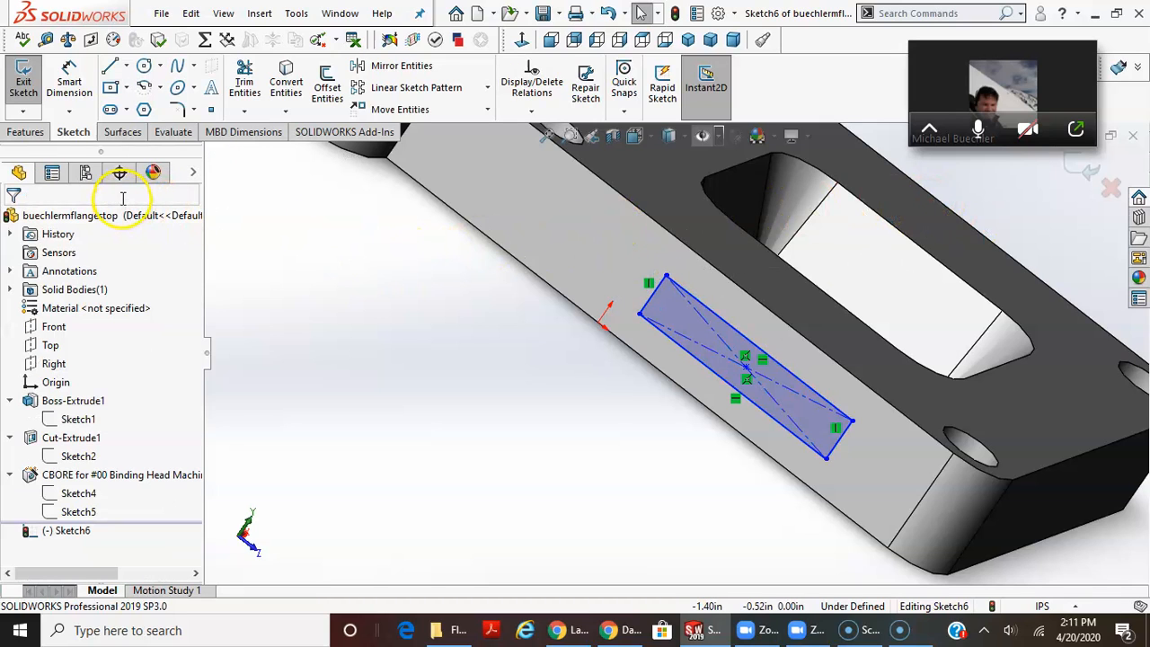
# - Dimension the rectangle 0.5 in long and 0.125 in high
pyautogui.click(69, 79)
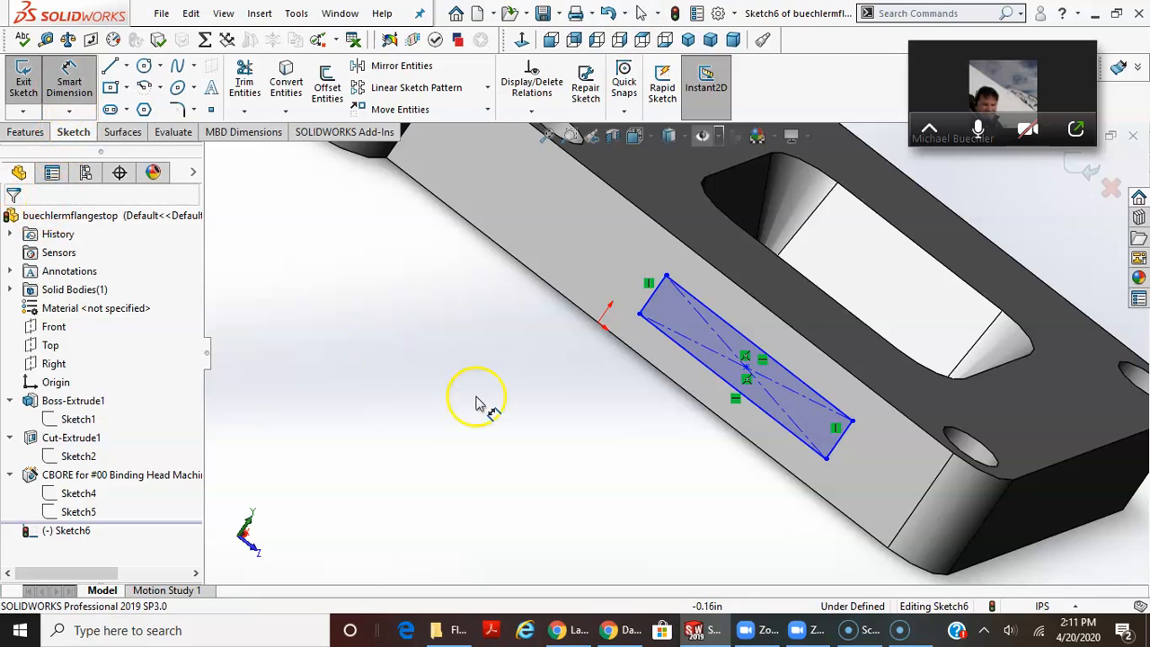
pyautogui.click(688, 387)
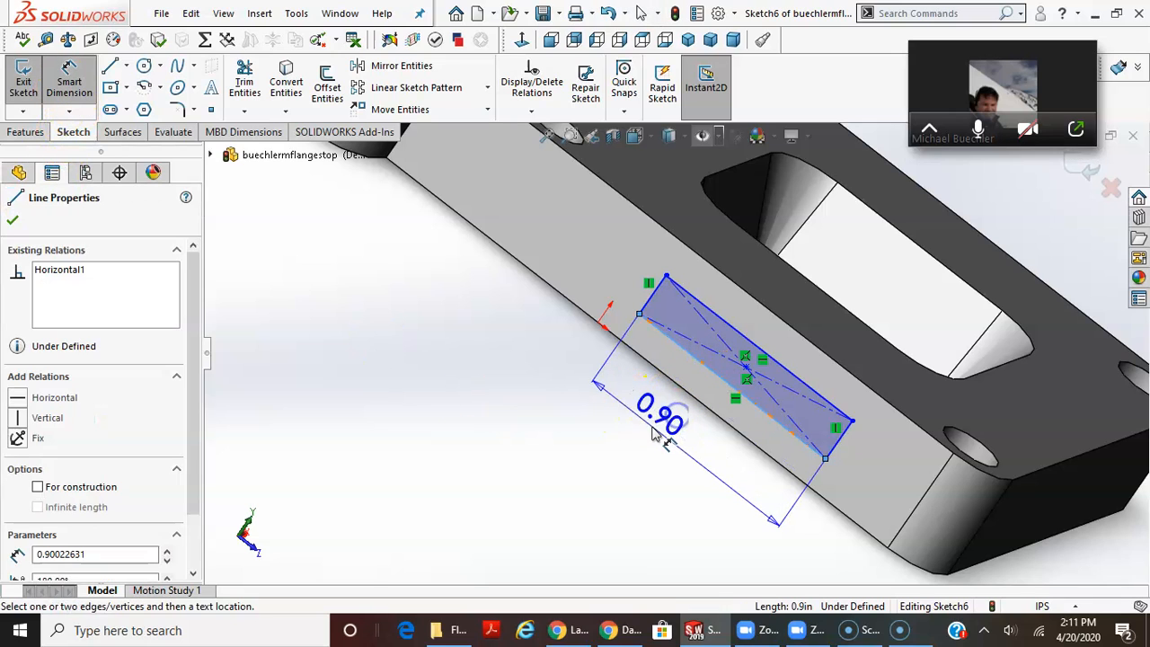
pyautogui.click(656, 430)
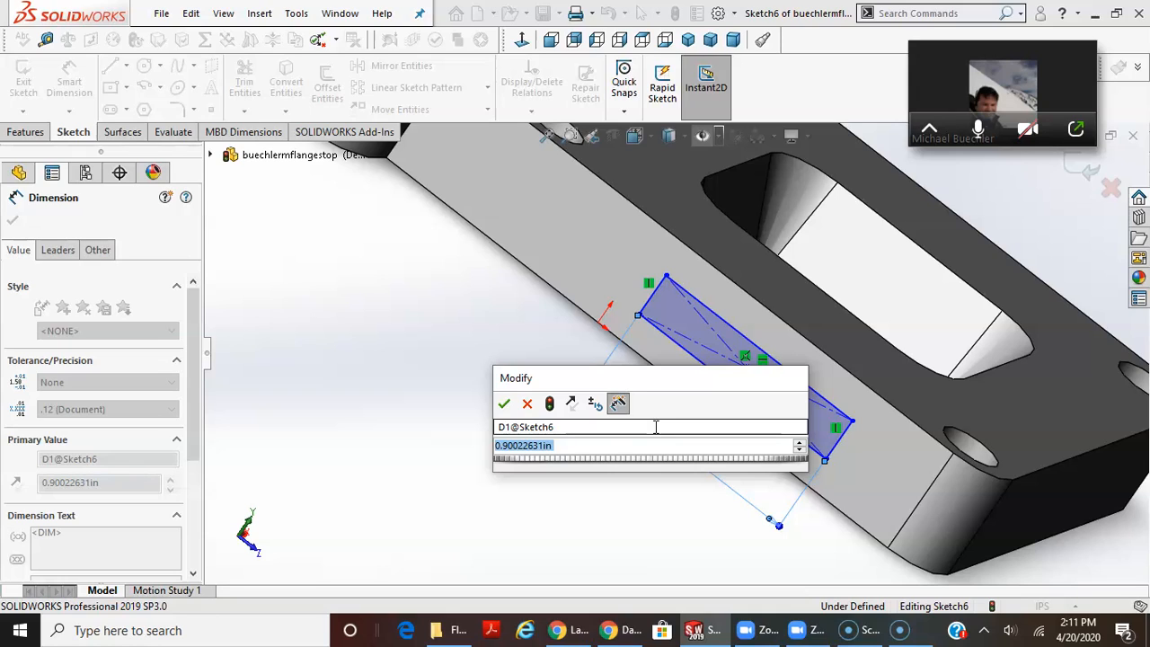
pyautogui.write('.5')
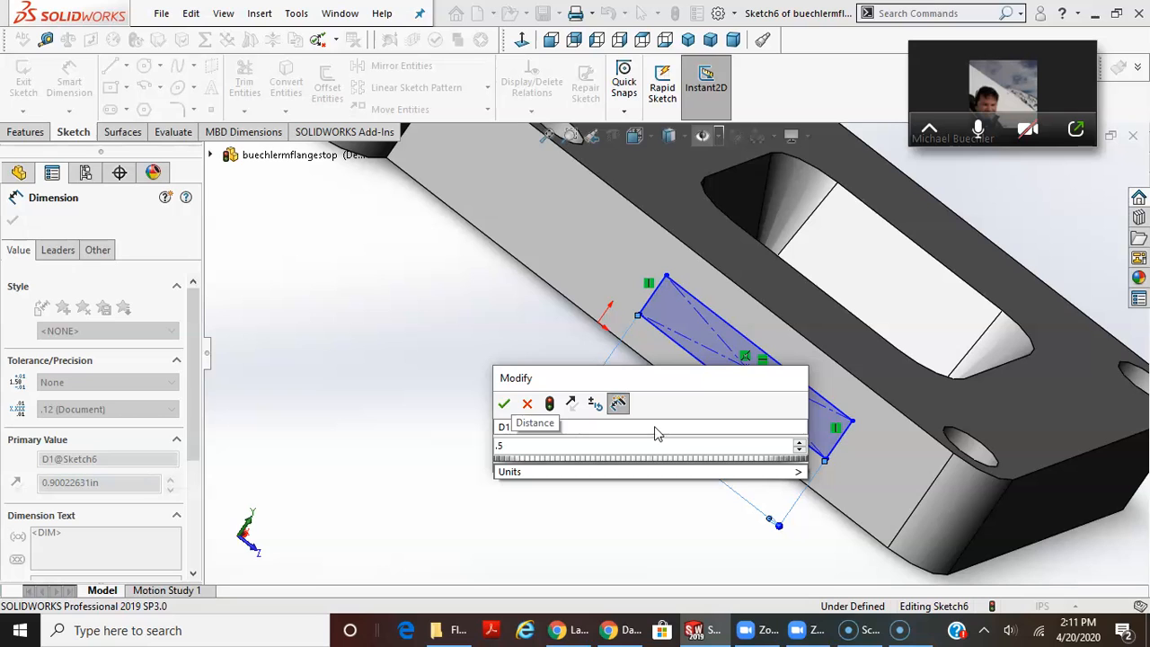
pyautogui.press('Return')
pyautogui.click(661, 286)
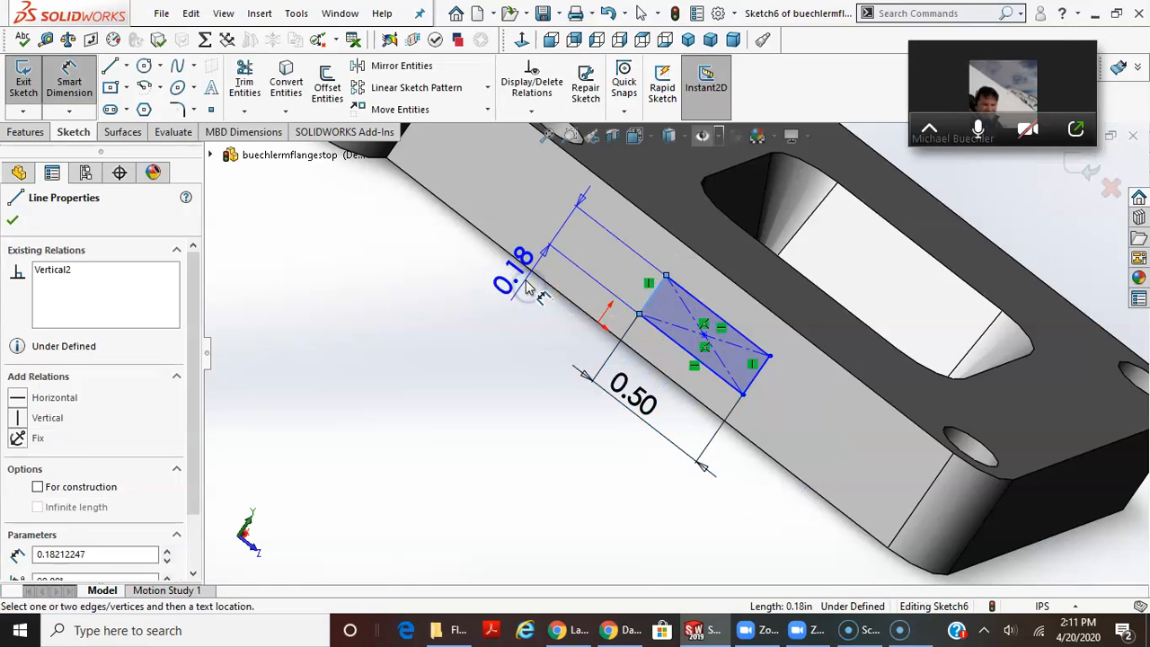
pyautogui.click(519, 269)
pyautogui.write('.125')
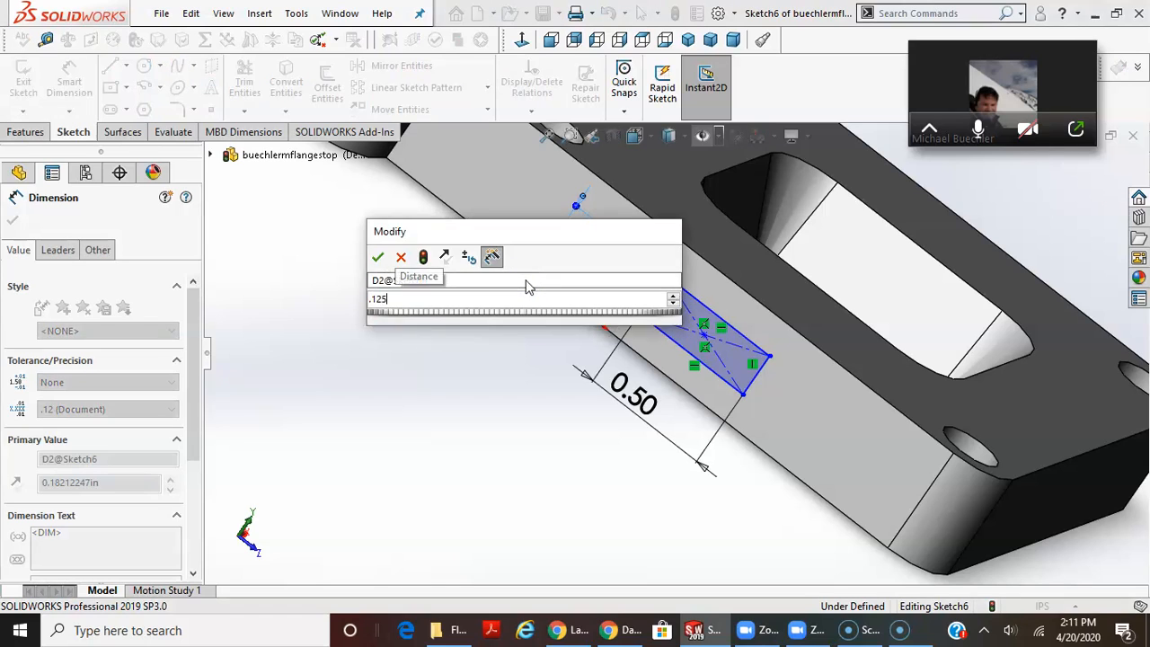
pyautogui.press('Return')
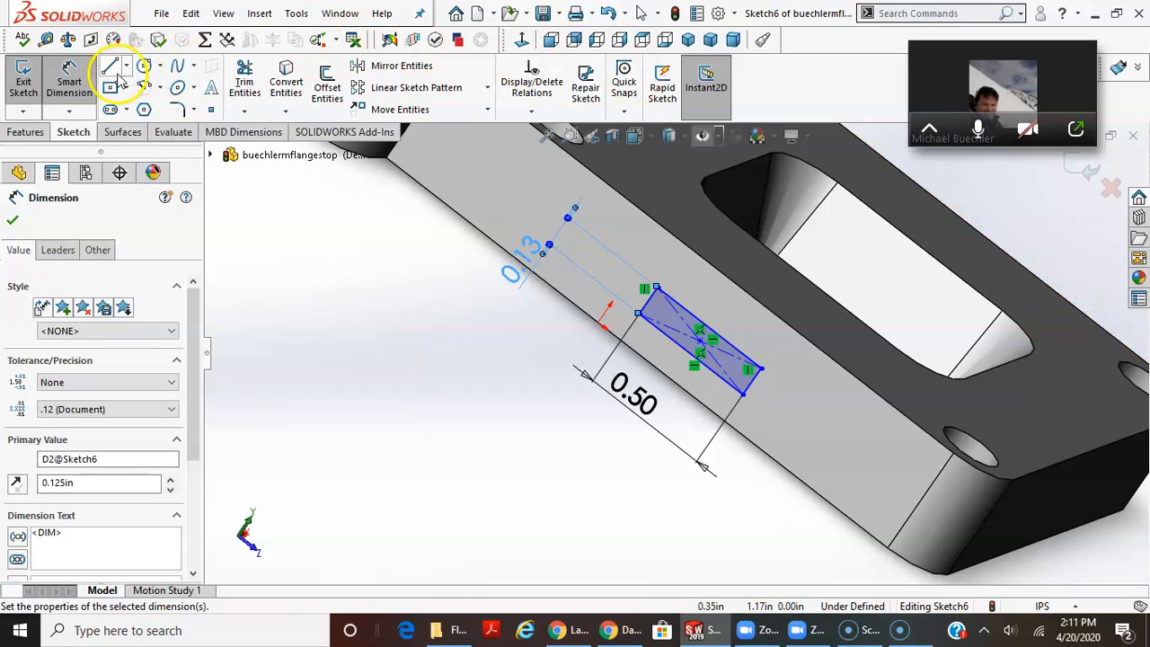
# - Dimension the rectangle's center point 1.105 in from the edge where the rounded corner meets the plate's front end
pyautogui.click(83, 82)
pyautogui.click(85, 83)
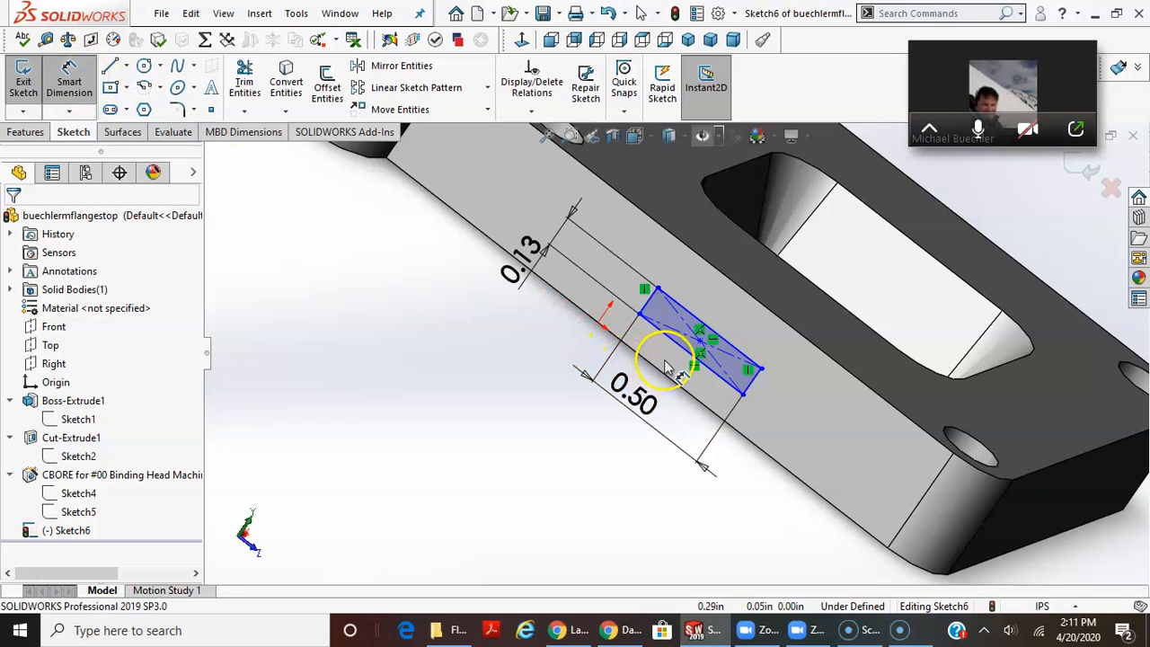
pyautogui.click(702, 345)
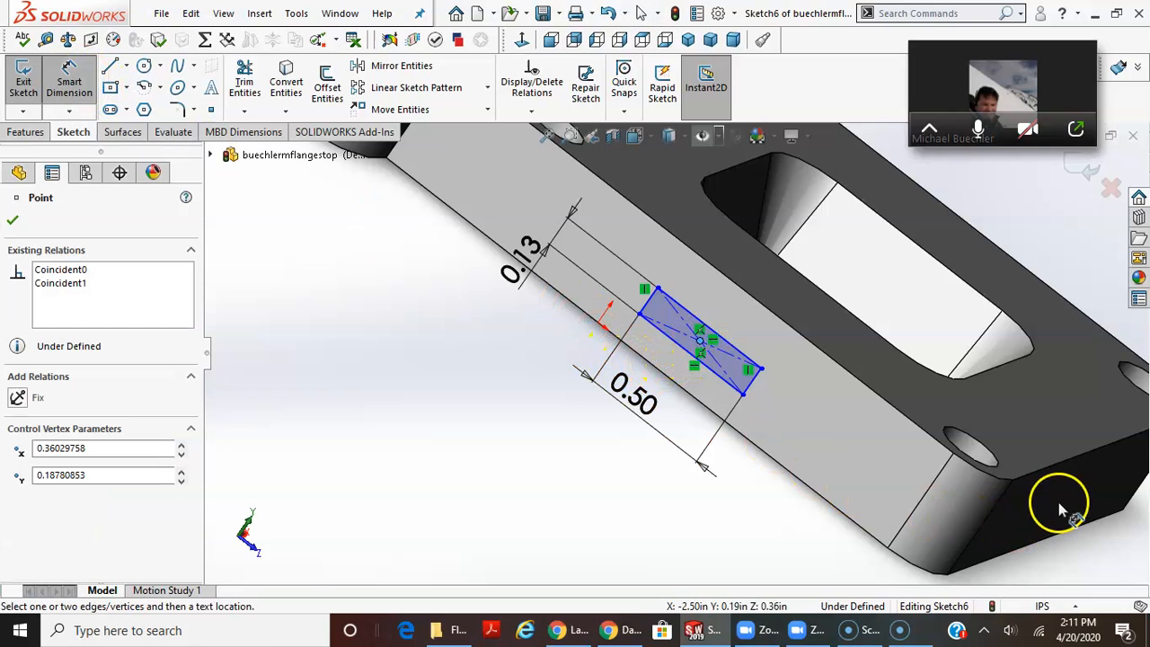
pyautogui.click(988, 521)
pyautogui.click(705, 519)
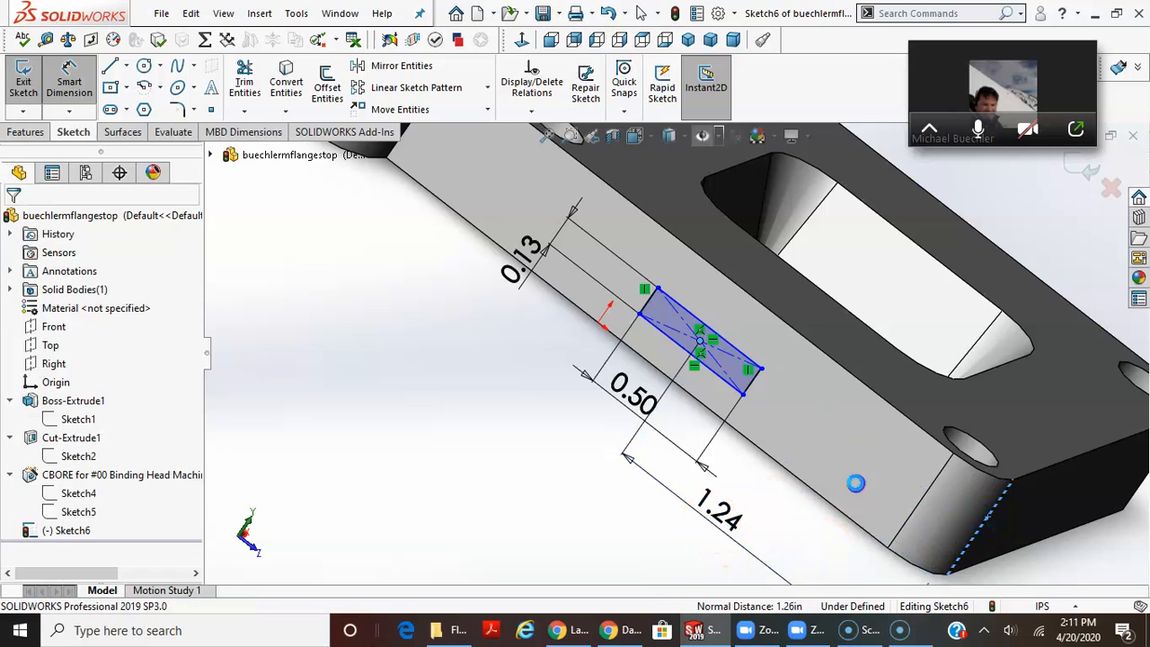
pyautogui.write('1.105')
pyautogui.press('Return')
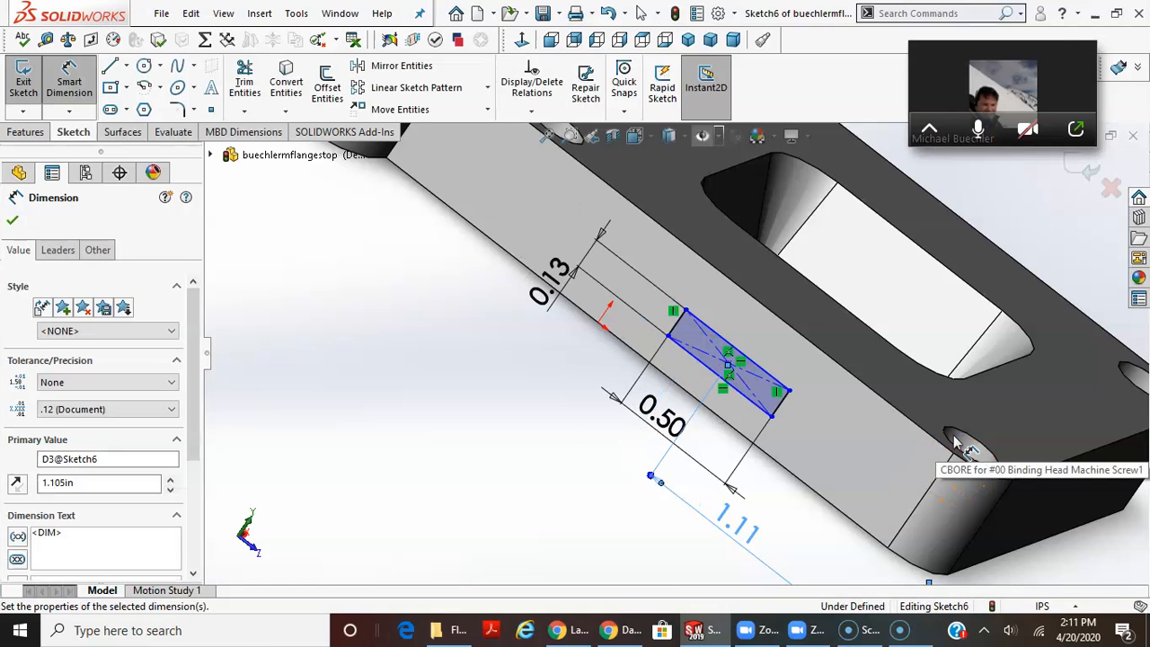
# - Draw a horizontal centerline about 0.48 in long from the side face's end edge at the rounded corner toward the rectangle
pyautogui.click(127, 67)
pyautogui.click(141, 110)
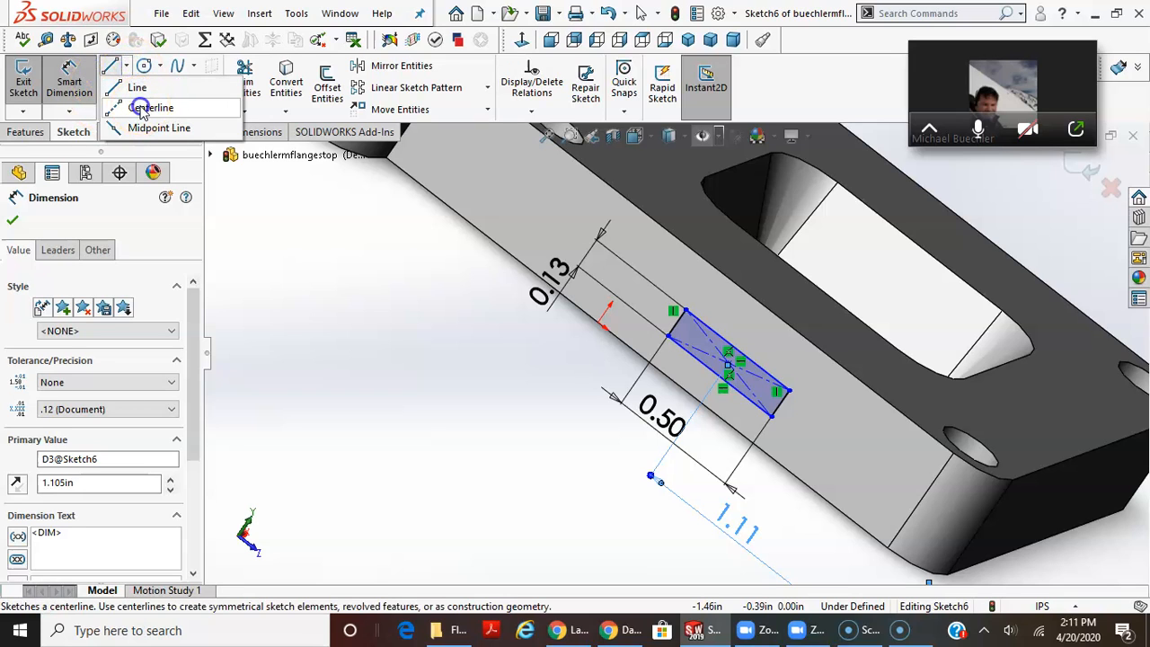
pyautogui.click(917, 510)
pyautogui.click(815, 432)
pyautogui.press('Escape')
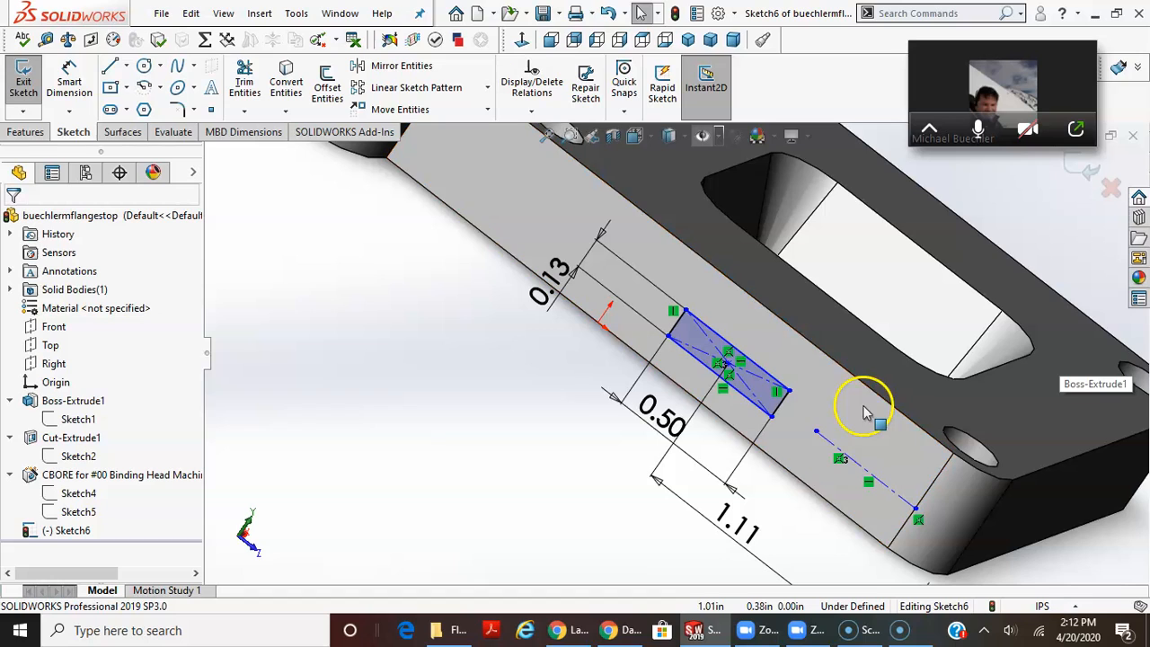
# - Add a Coincident relation between the midpoint of the rectangle's short side and the centerline
pyautogui.click(780, 408)
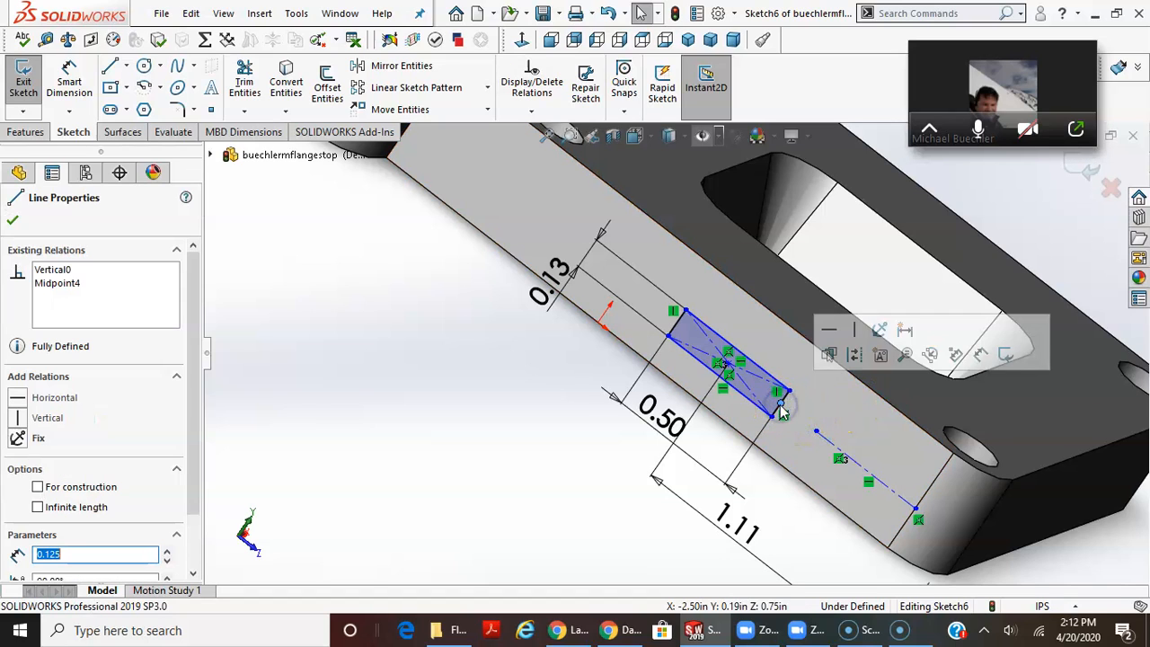
pyautogui.click(831, 444)
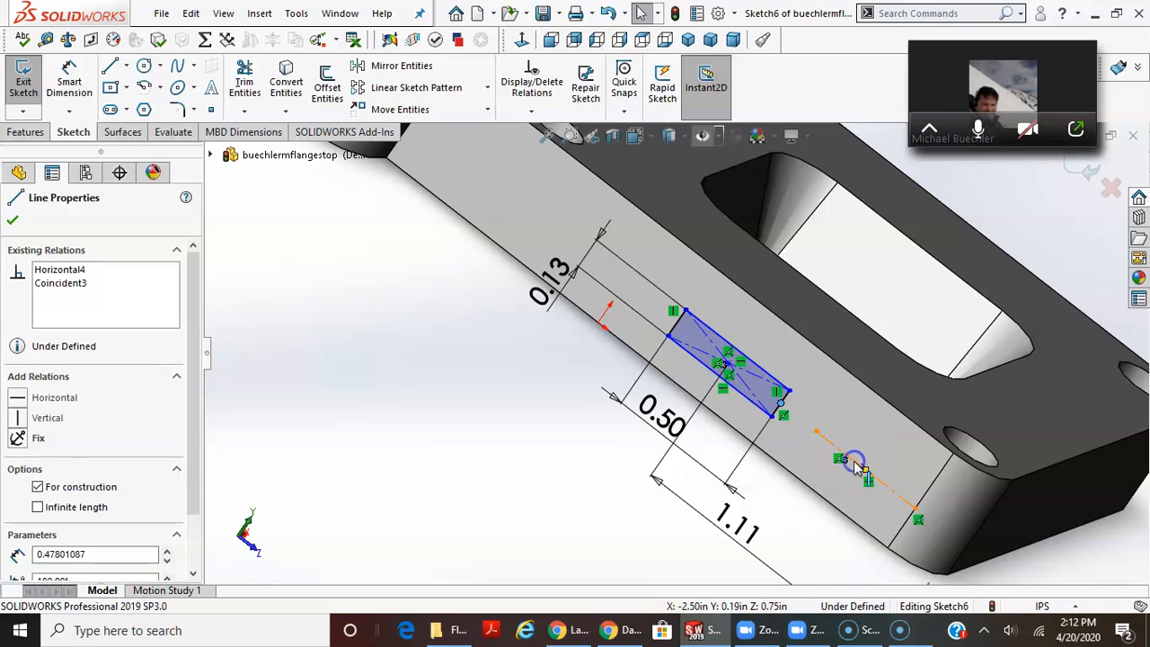
pyautogui.keyDown('ctrl'); pyautogui.click(839, 459); pyautogui.keyUp('ctrl')
pyautogui.click(53, 512)
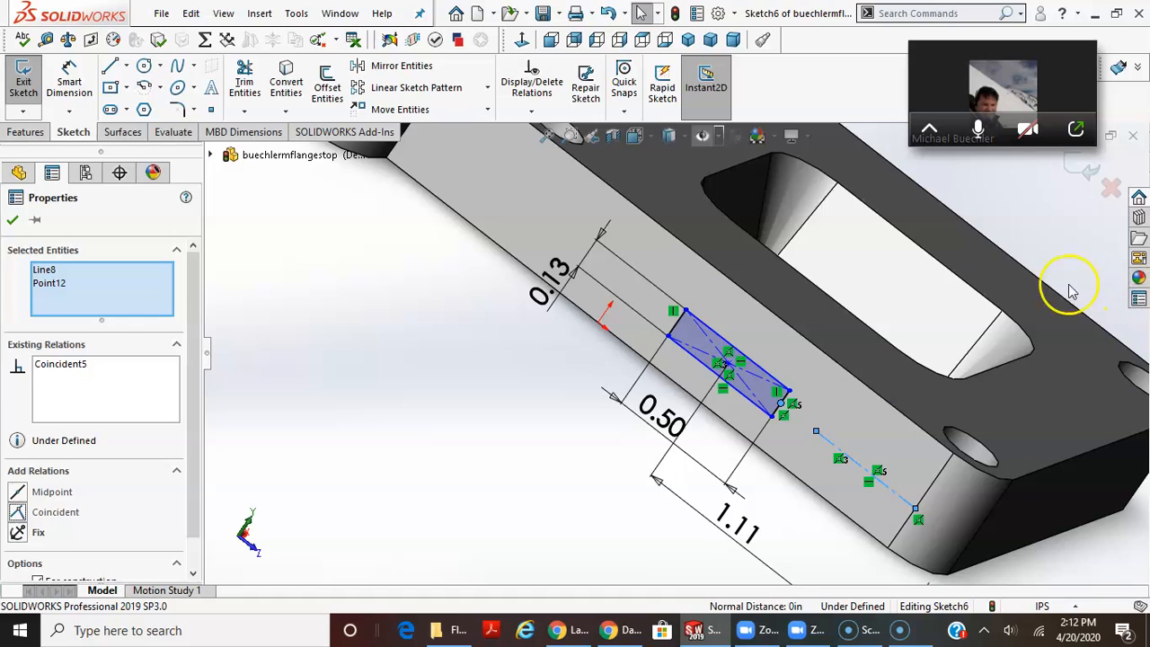
pyautogui.press('Escape')
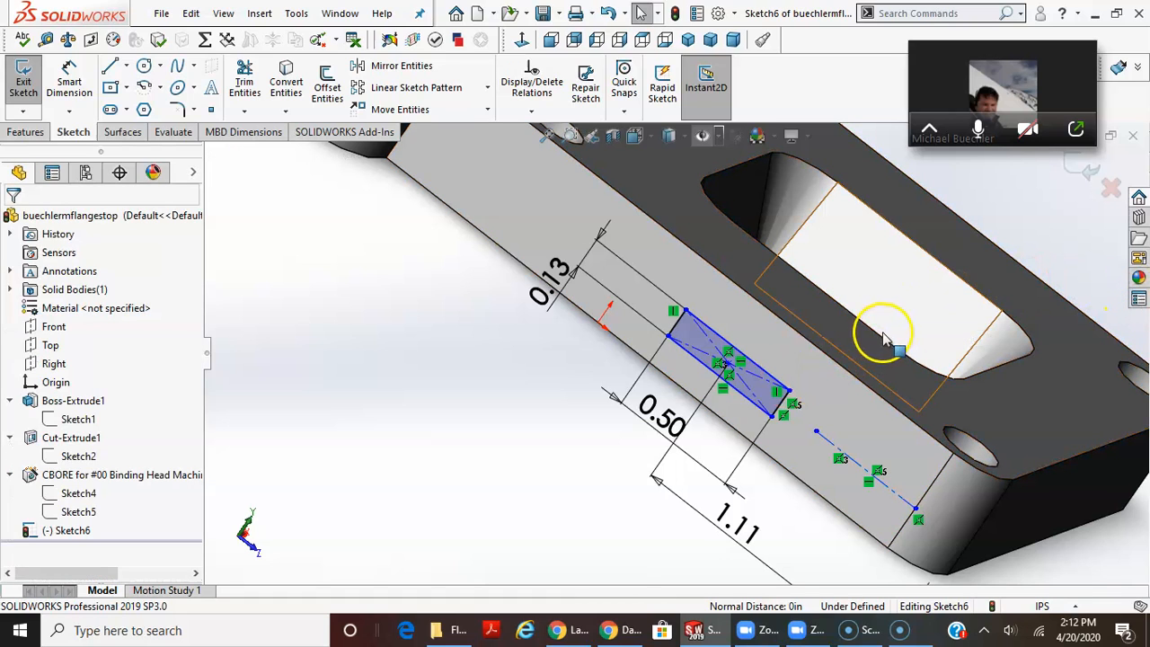
# - Add a Coincident relation between the centerline's outer endpoint and the midpoint of the side face's end edge at the rounded corner
pyautogui.moveTo(738, 384)
pyautogui.mouseDown()
pyautogui.moveTo(765, 325)
pyautogui.moveTo(799, 303)
pyautogui.moveTo(706, 365)
pyautogui.moveTo(815, 236)
pyautogui.moveTo(733, 303)
pyautogui.moveTo(721, 336)
pyautogui.moveTo(783, 263)
pyautogui.moveTo(697, 299)
pyautogui.mouseUp()
pyautogui.click(928, 491)
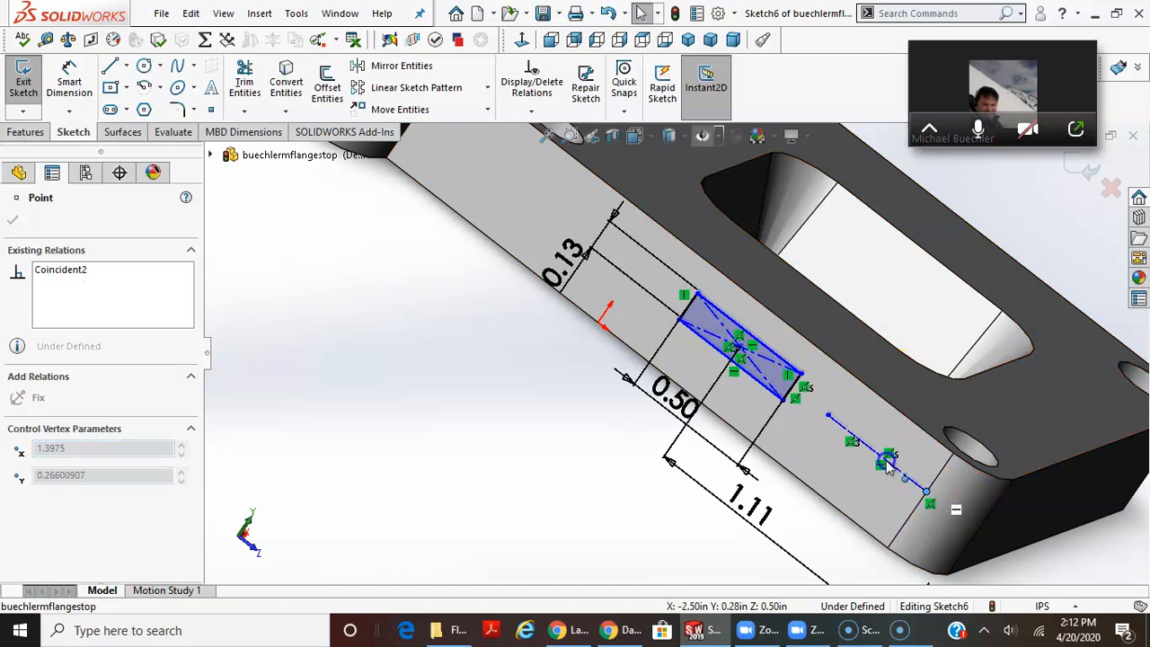
pyautogui.press('Escape')
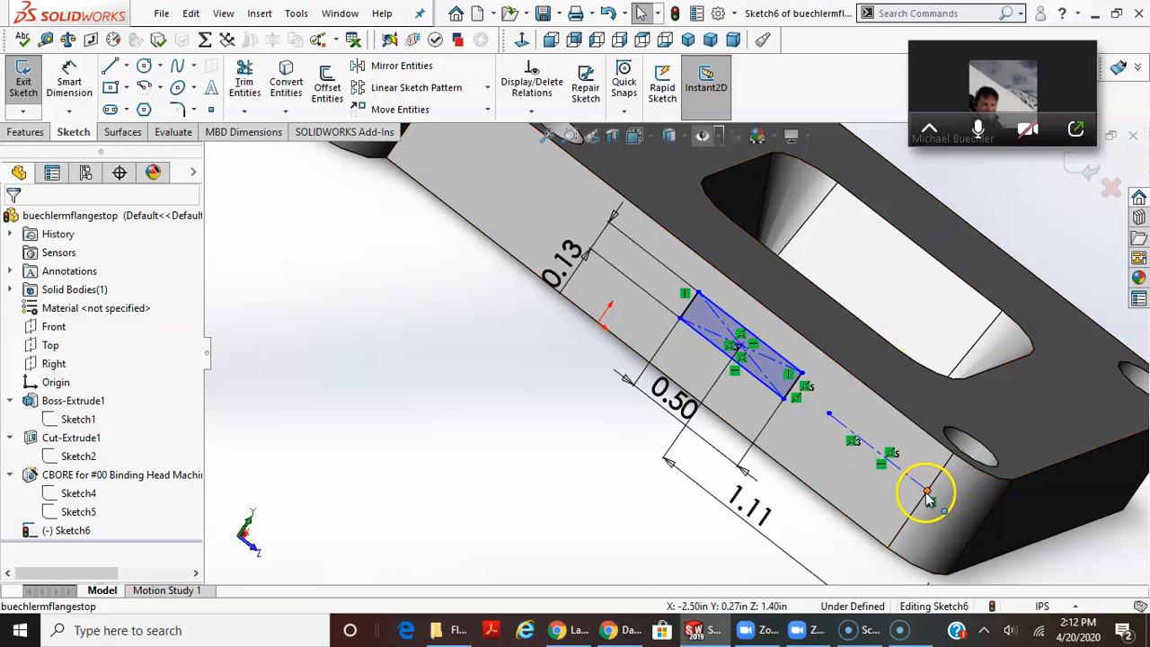
pyautogui.click(928, 492)
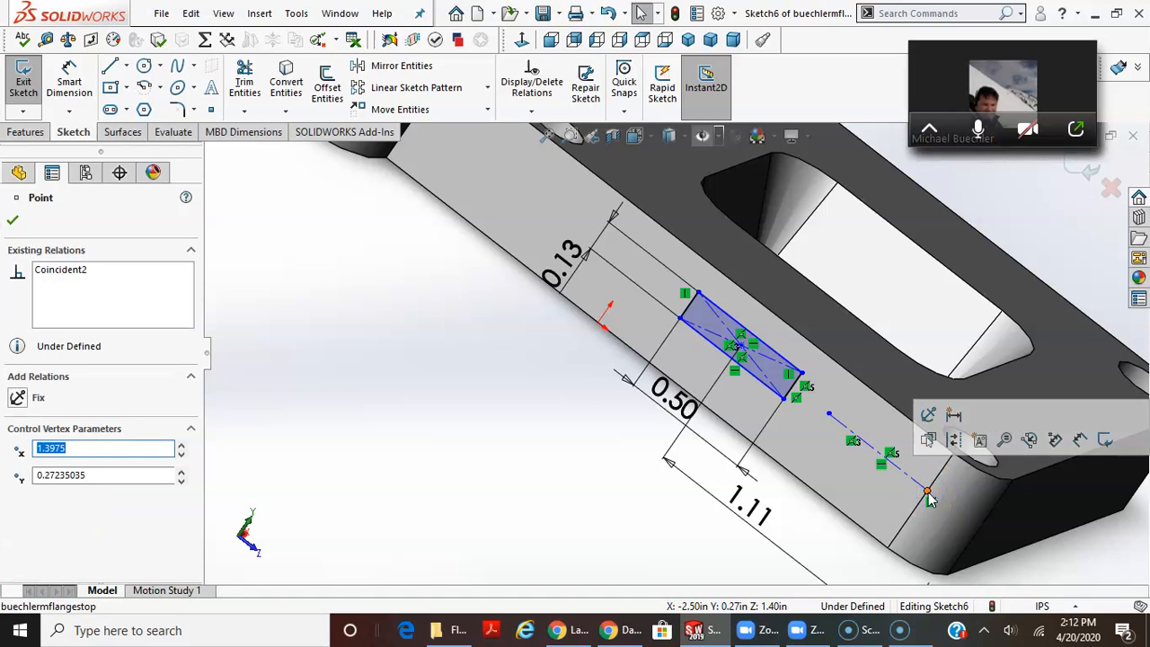
pyautogui.click(926, 496)
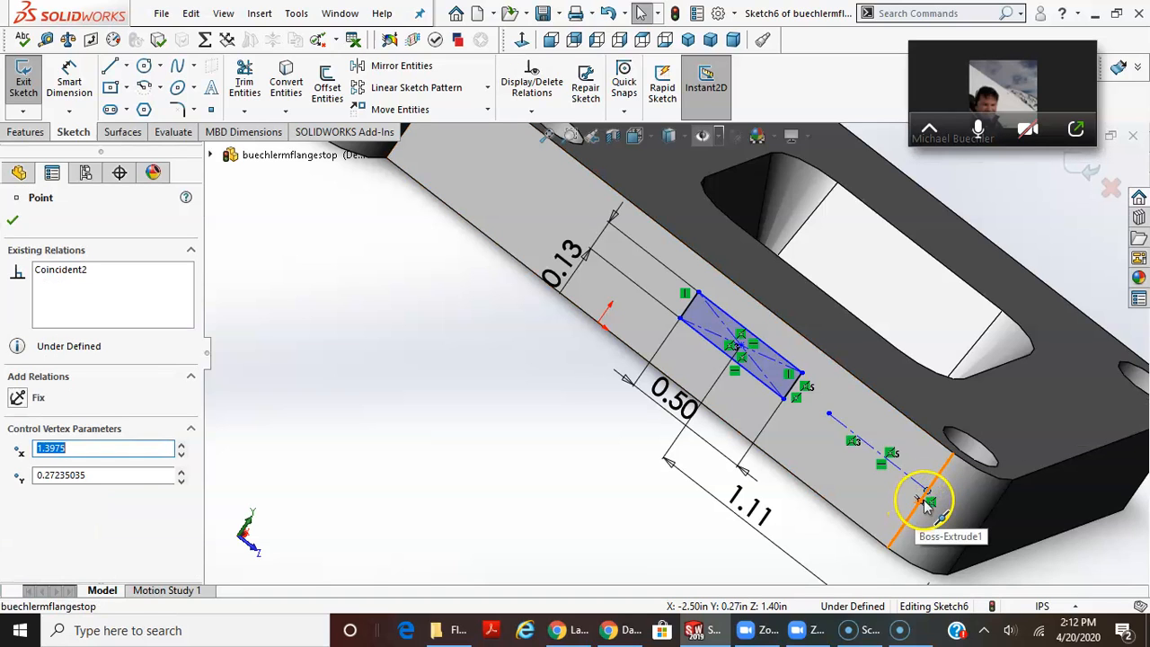
pyautogui.keyDown('ctrl'); pyautogui.click(924, 501); pyautogui.keyUp('ctrl')
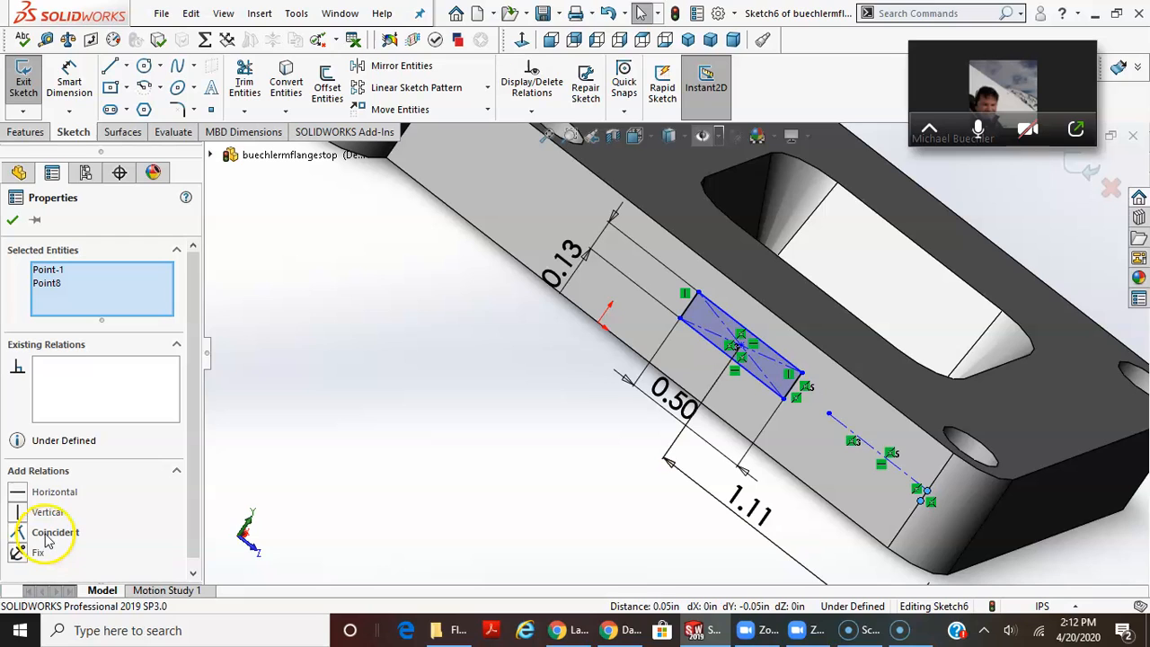
pyautogui.click(45, 535)
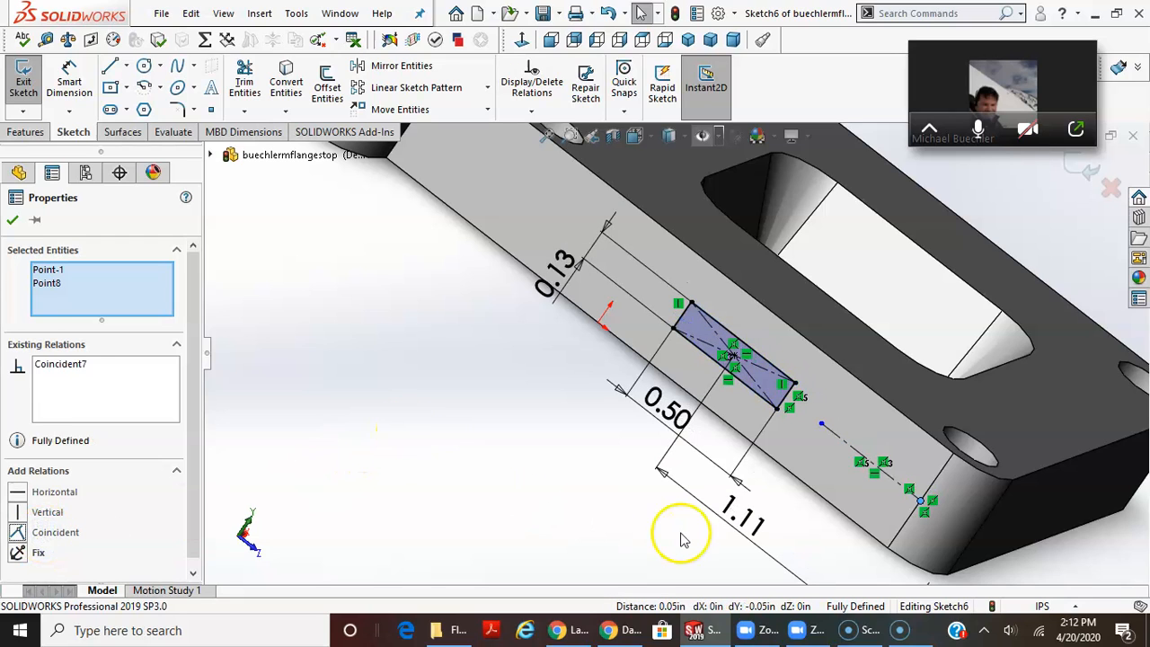
pyautogui.press('Escape')
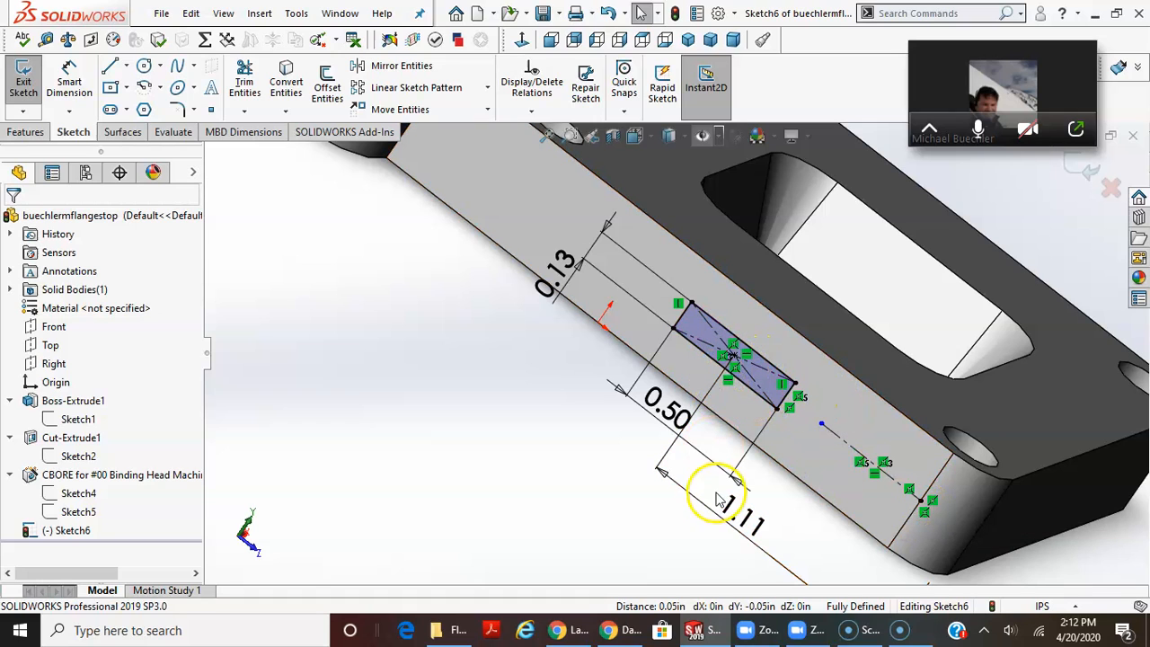
# - Move the rectangle's height and length dimensions off the side face into the empty space beside the part
pyautogui.moveTo(793, 406); pyautogui.dragTo(831, 430, button='middle')
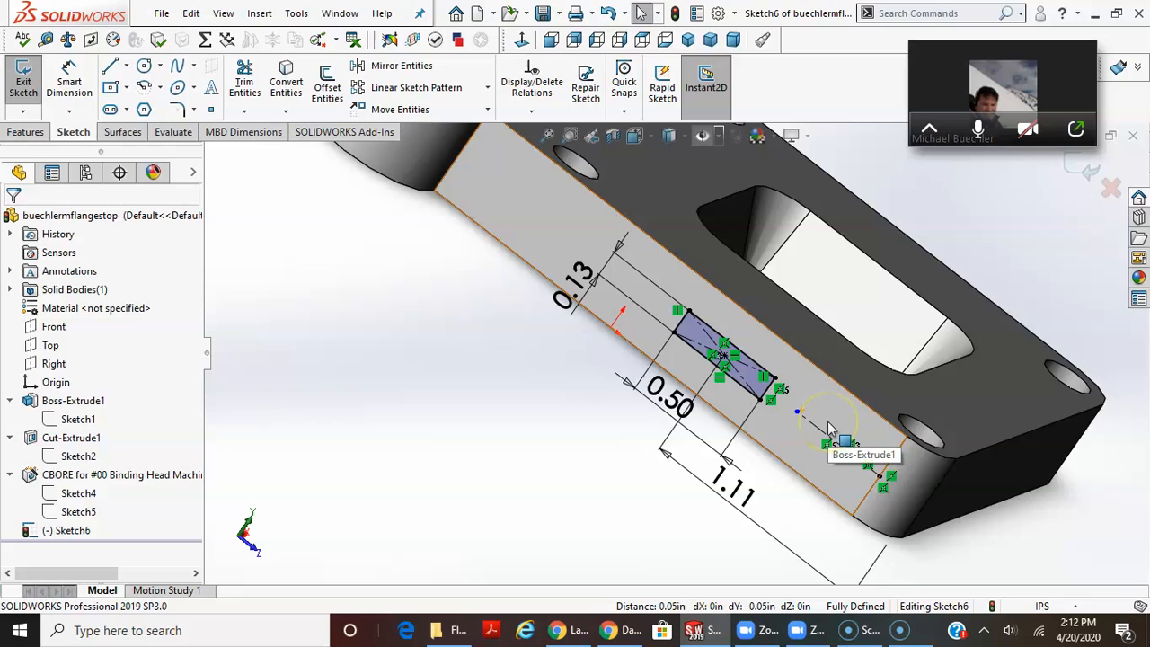
pyautogui.scroll(1, 828, 430)
pyautogui.moveTo(596, 290); pyautogui.dragTo(589, 371)
pyautogui.moveTo(663, 415); pyautogui.dragTo(622, 454)
pyautogui.click(250, 208)
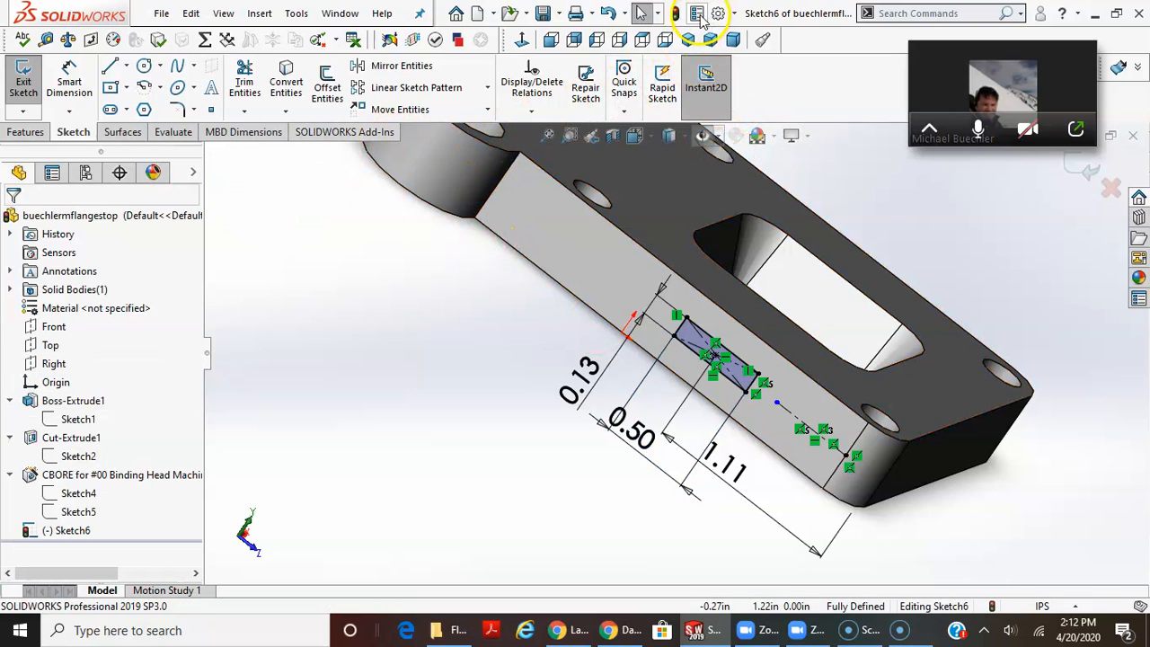
pyautogui.moveTo(646, 439); pyautogui.dragTo(666, 456)
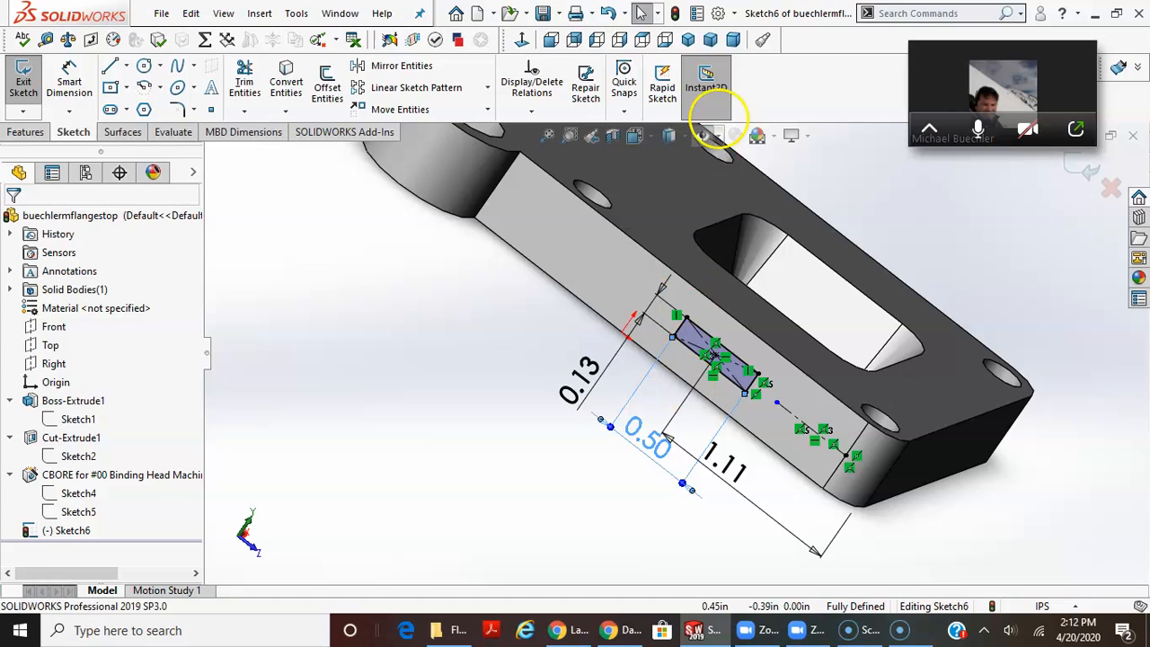
# - Set the document's primary dimension precision to three decimal places (.123)
pyautogui.click(697, 14)
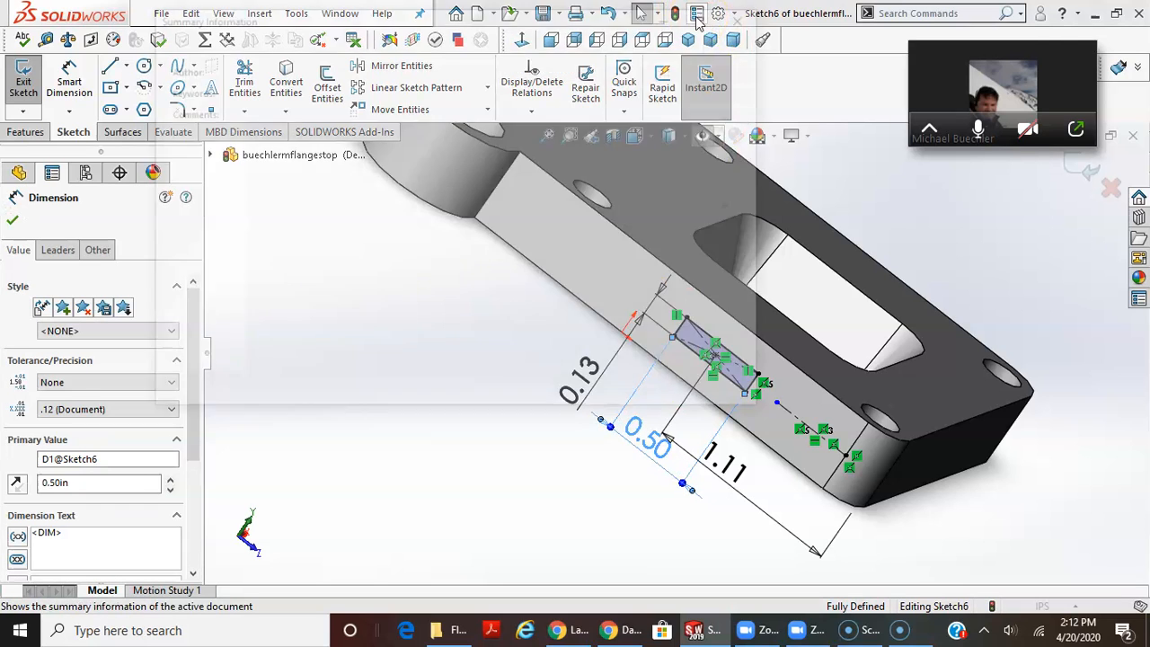
pyautogui.click(747, 15)
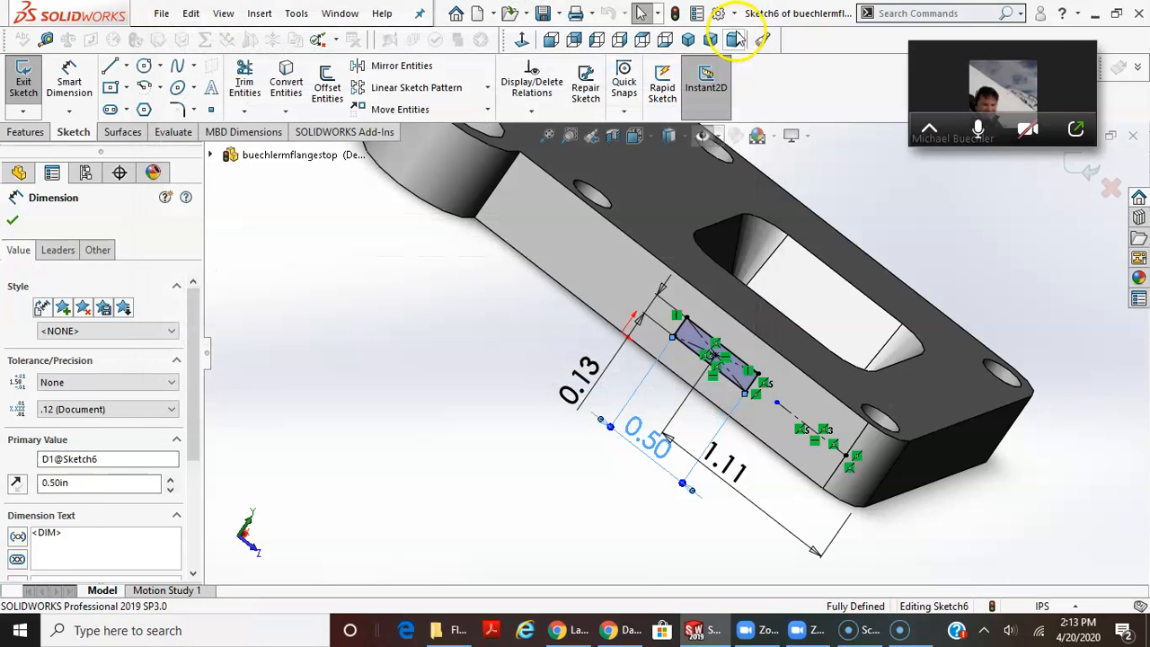
pyautogui.click(718, 14)
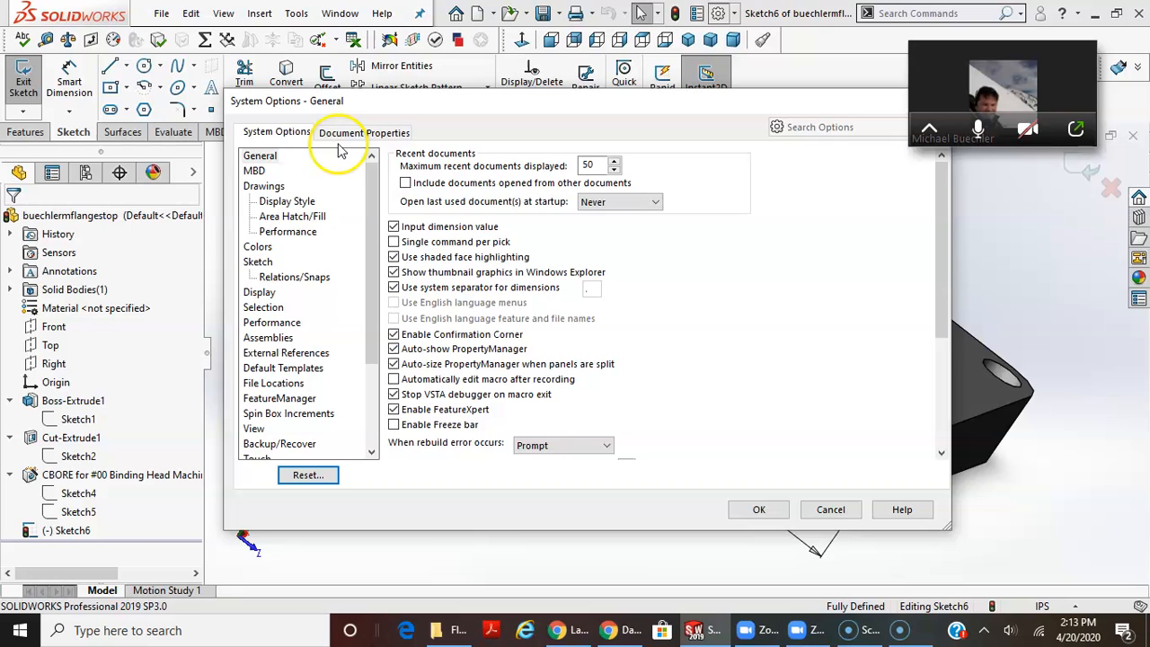
pyautogui.click(365, 133)
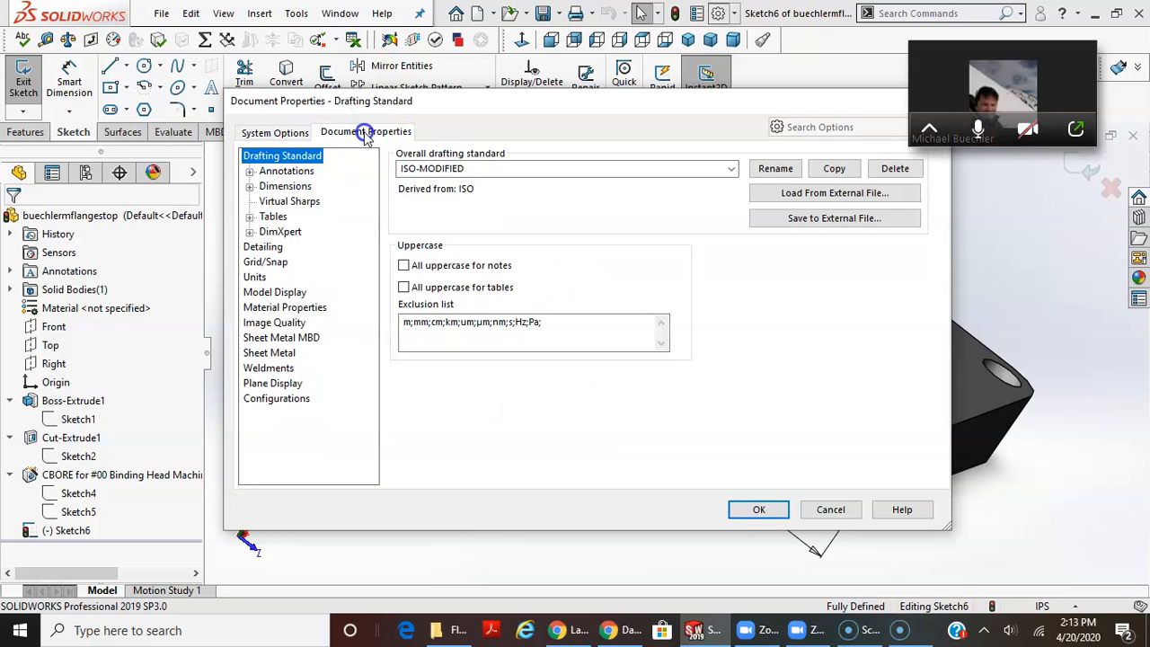
pyautogui.click(285, 186)
pyautogui.click(465, 316)
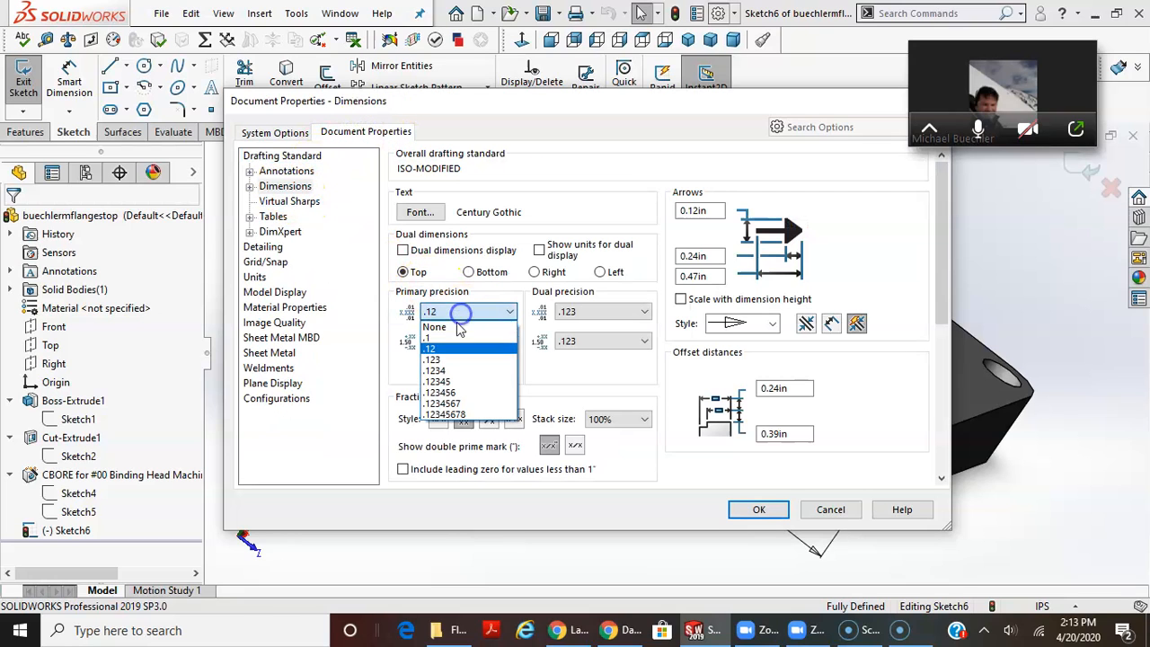
pyautogui.click(449, 371)
pyautogui.click(751, 510)
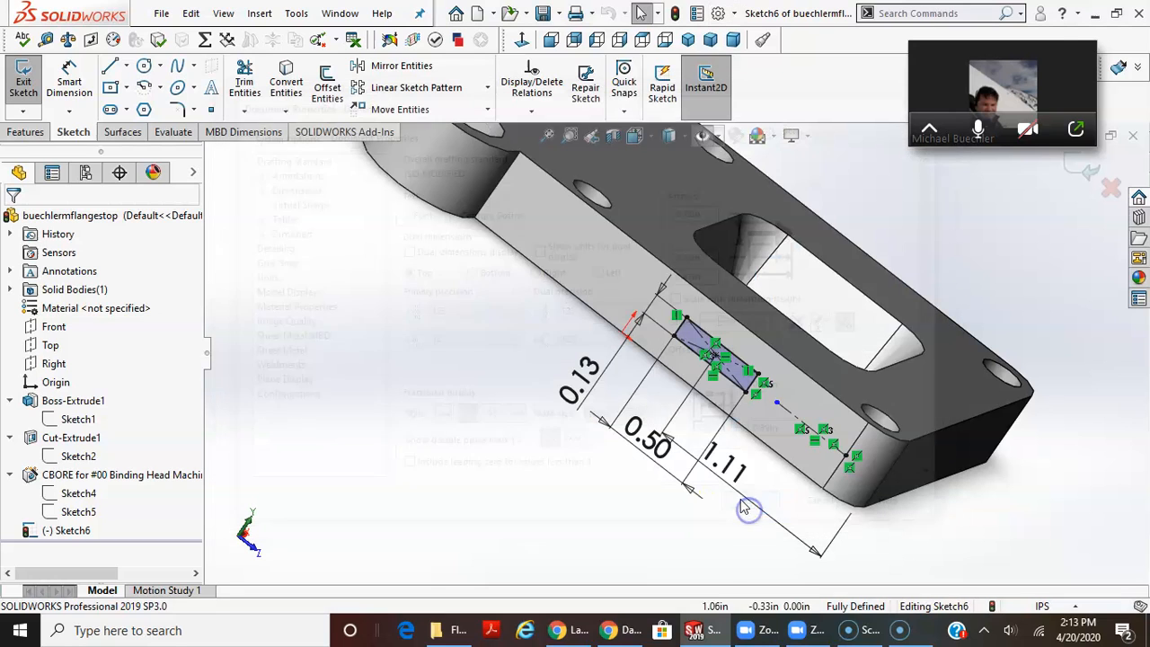
# - Space apart the rectangle's length dimension and its center point's distance dimension so their texts do not overlap
pyautogui.moveTo(659, 453); pyautogui.dragTo(649, 462)
pyautogui.moveTo(724, 464); pyautogui.dragTo(748, 476)
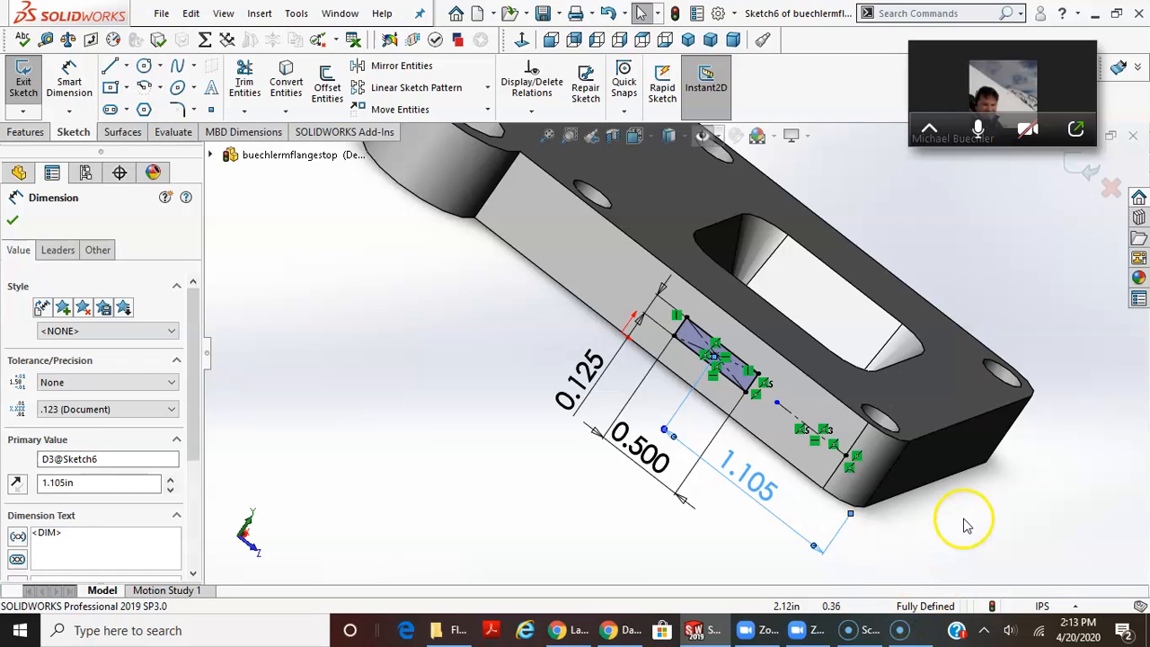
pyautogui.click(1044, 303)
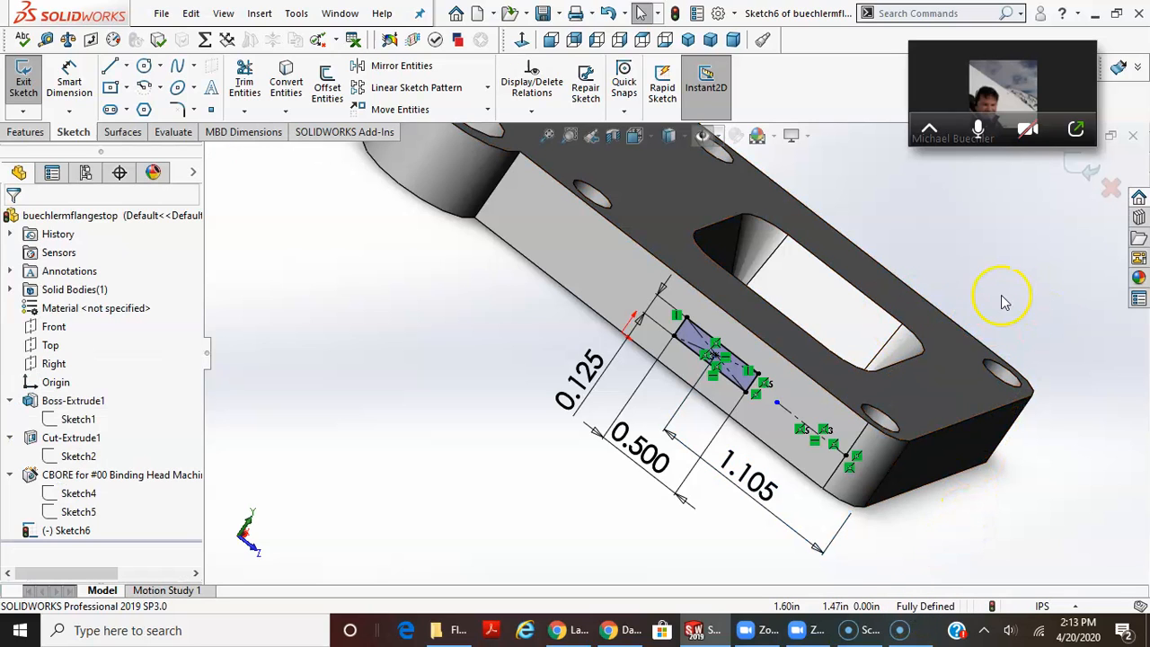
# - Cut the rectangle Through All the plate with an Extruded Cut
pyautogui.click(27, 131)
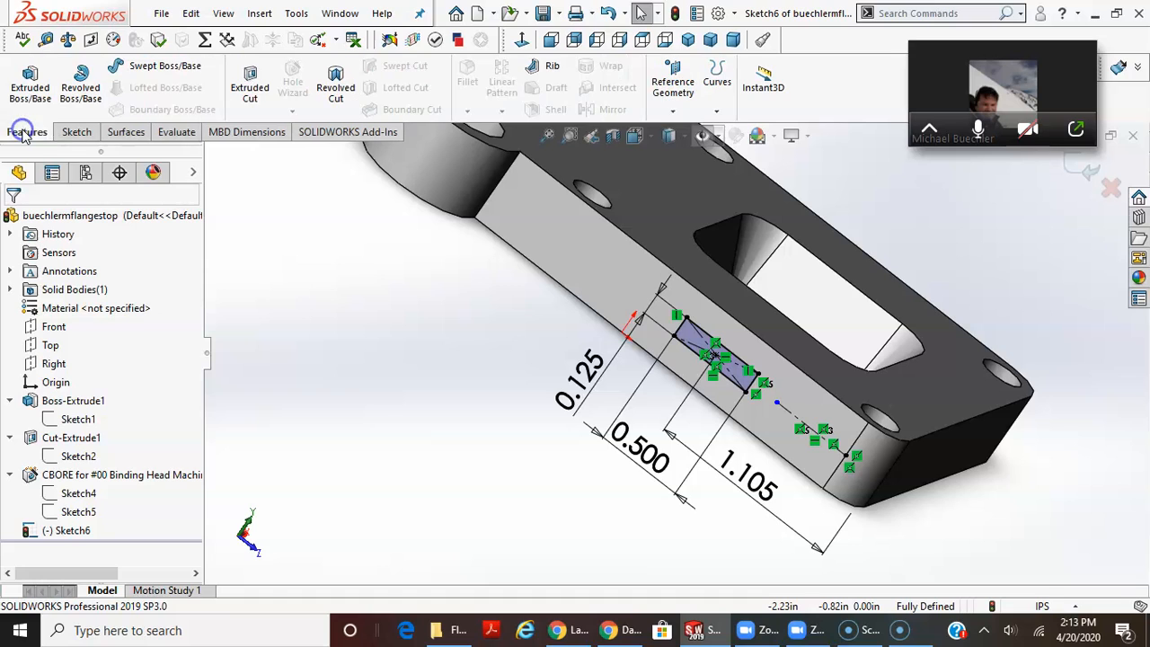
pyautogui.click(250, 90)
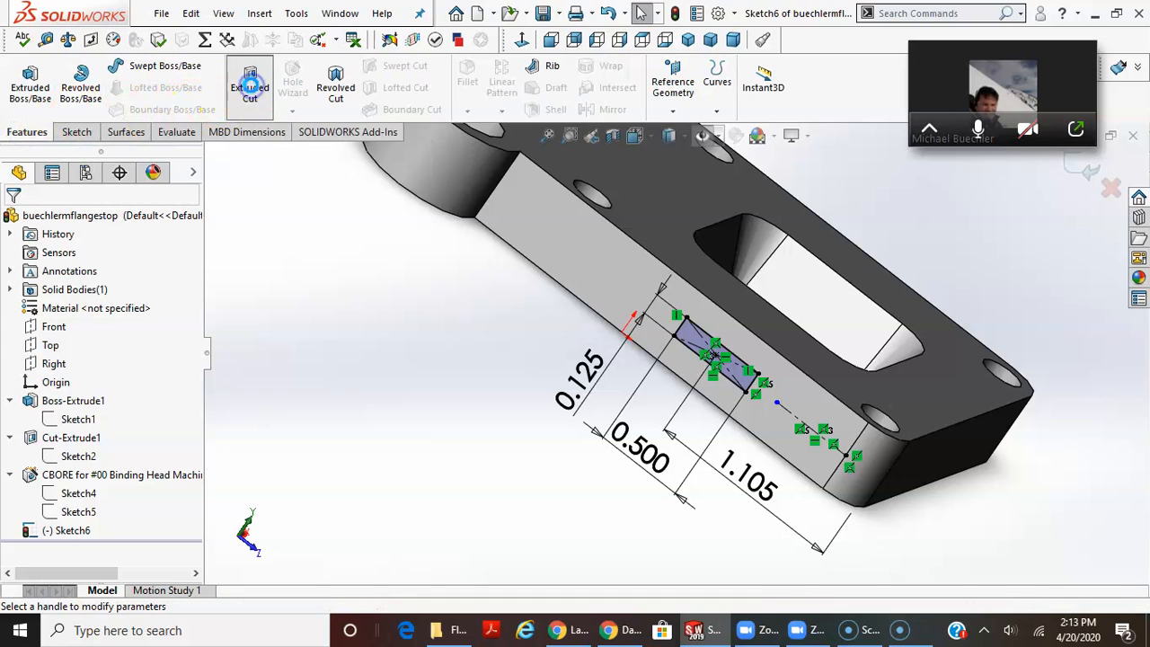
pyautogui.click(72, 321)
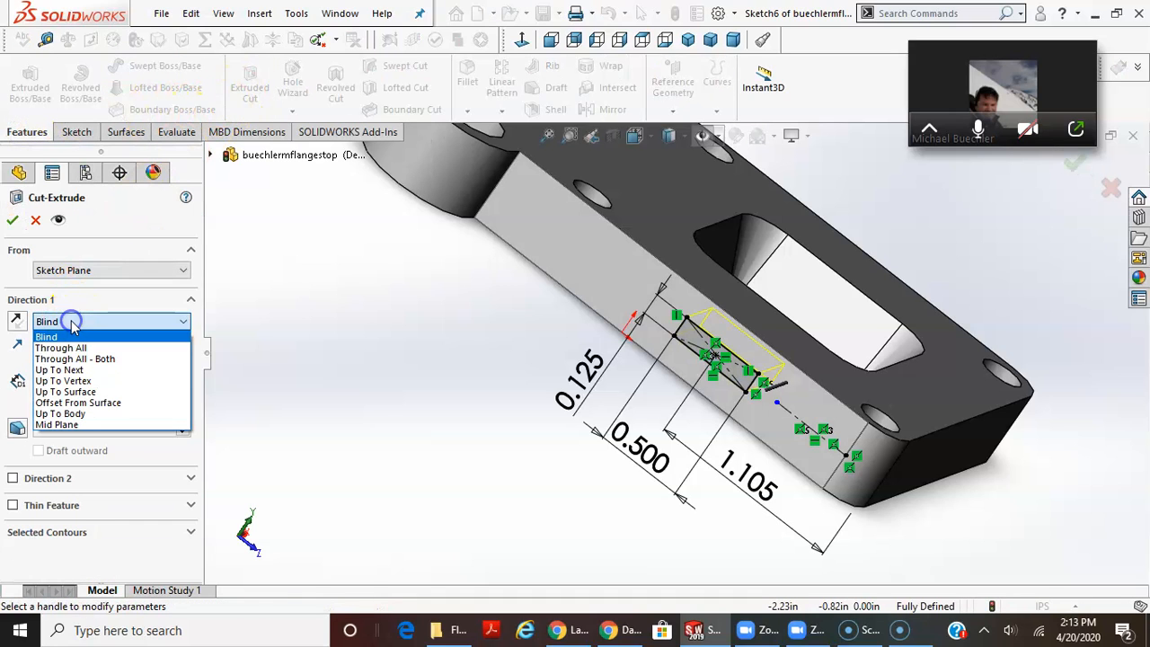
pyautogui.click(71, 348)
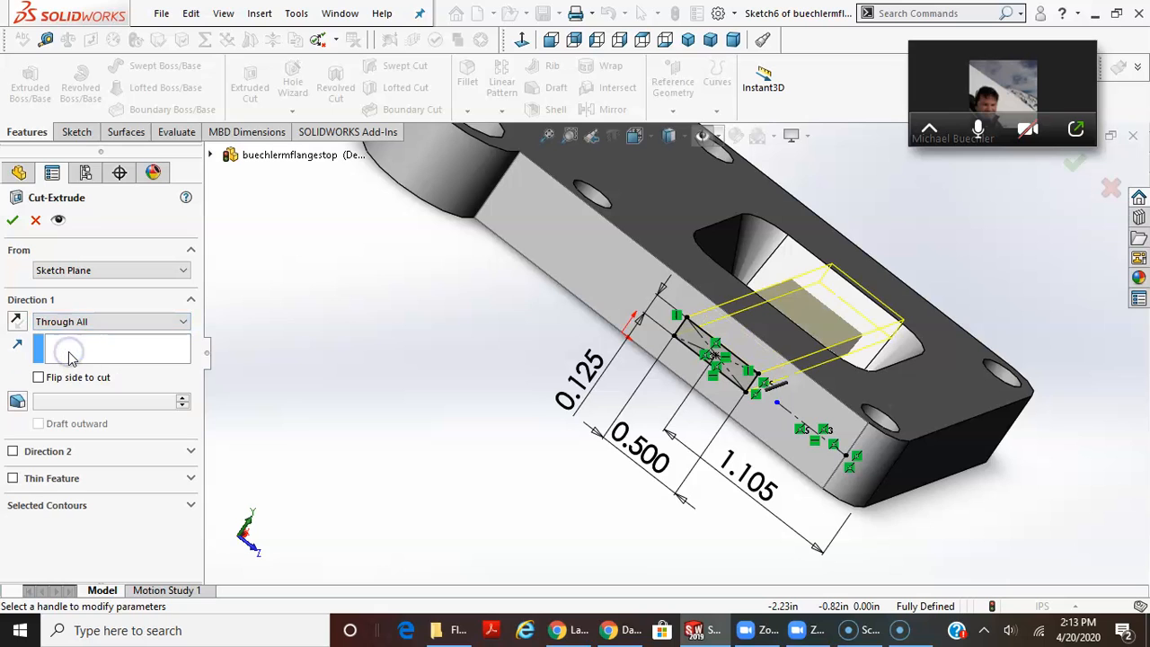
pyautogui.click(12, 220)
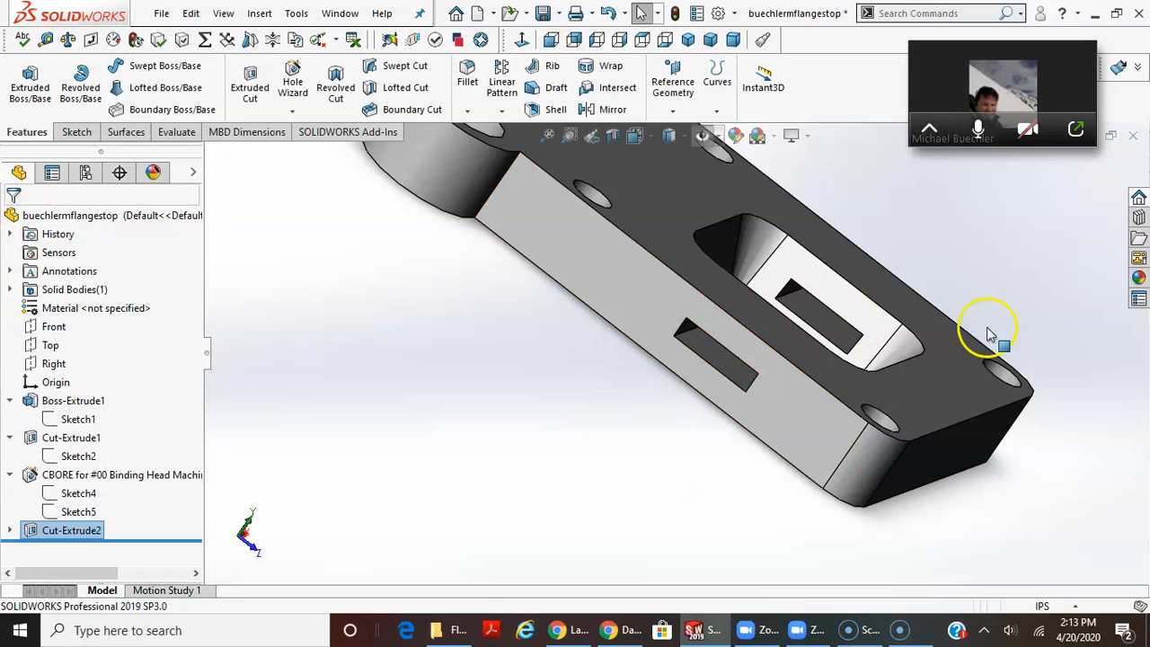
# - Show the part in the Top view with the Hidden Lines Visible display style
pyautogui.moveTo(1027, 347); pyautogui.dragTo(930, 462, button='middle')
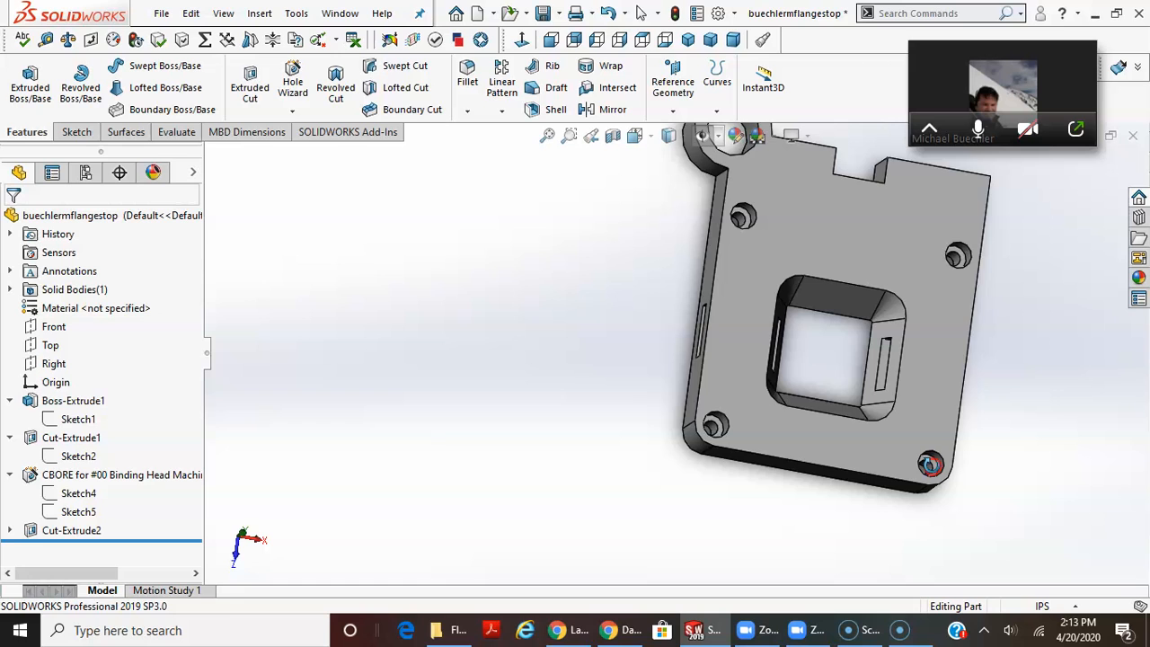
pyautogui.click(654, 140)
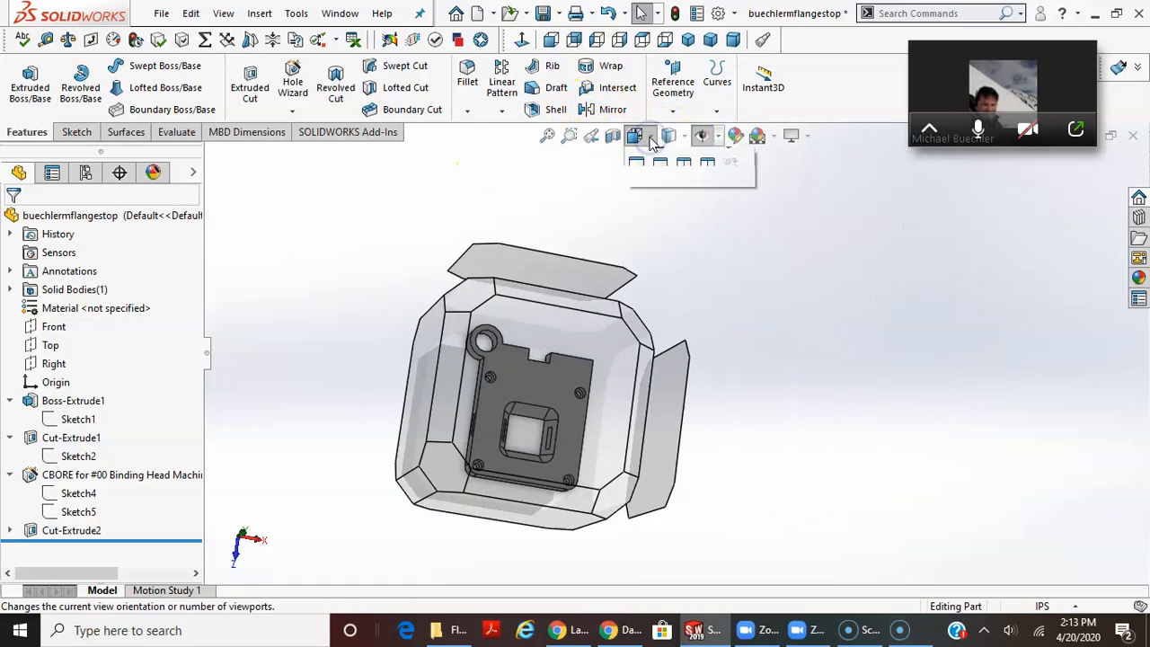
pyautogui.click(659, 183)
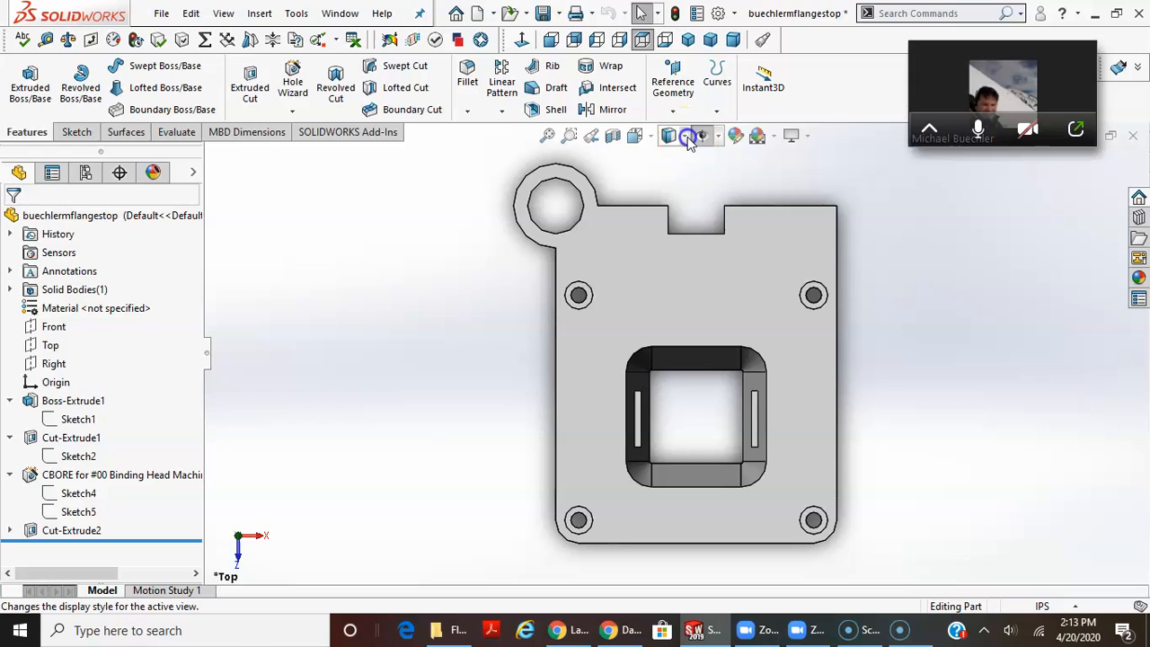
pyautogui.click(687, 138)
pyautogui.click(672, 231)
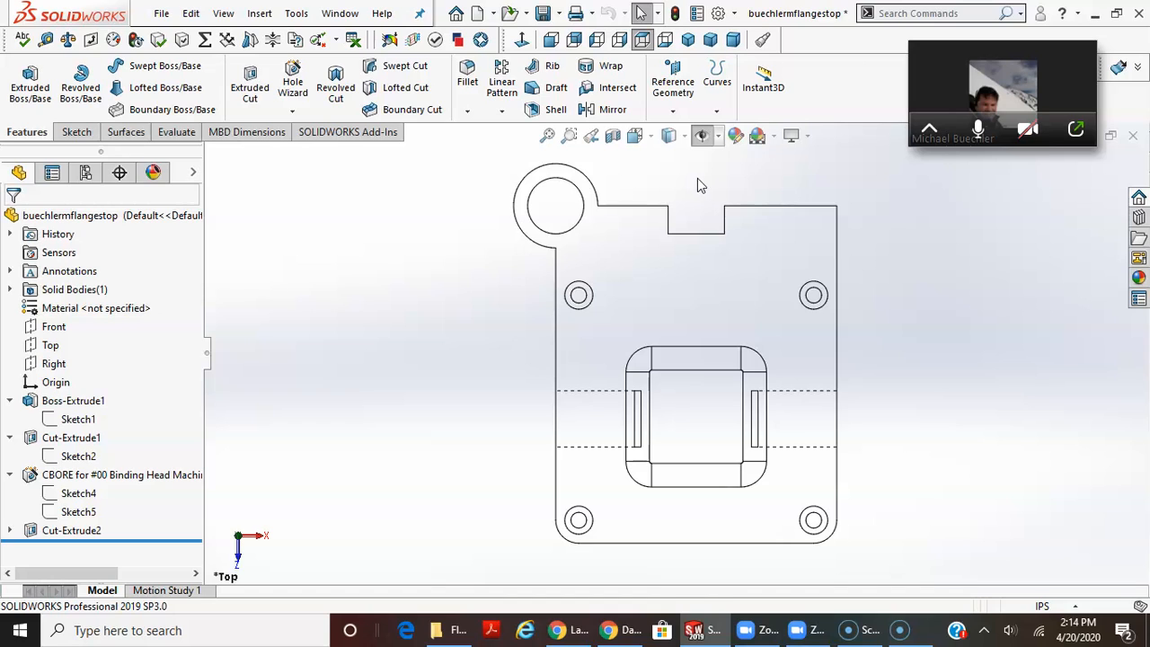
# - Examine the hidden lines of the slot, pocket and counterbore holes in the Right, Top and Front views
pyautogui.click(656, 139)
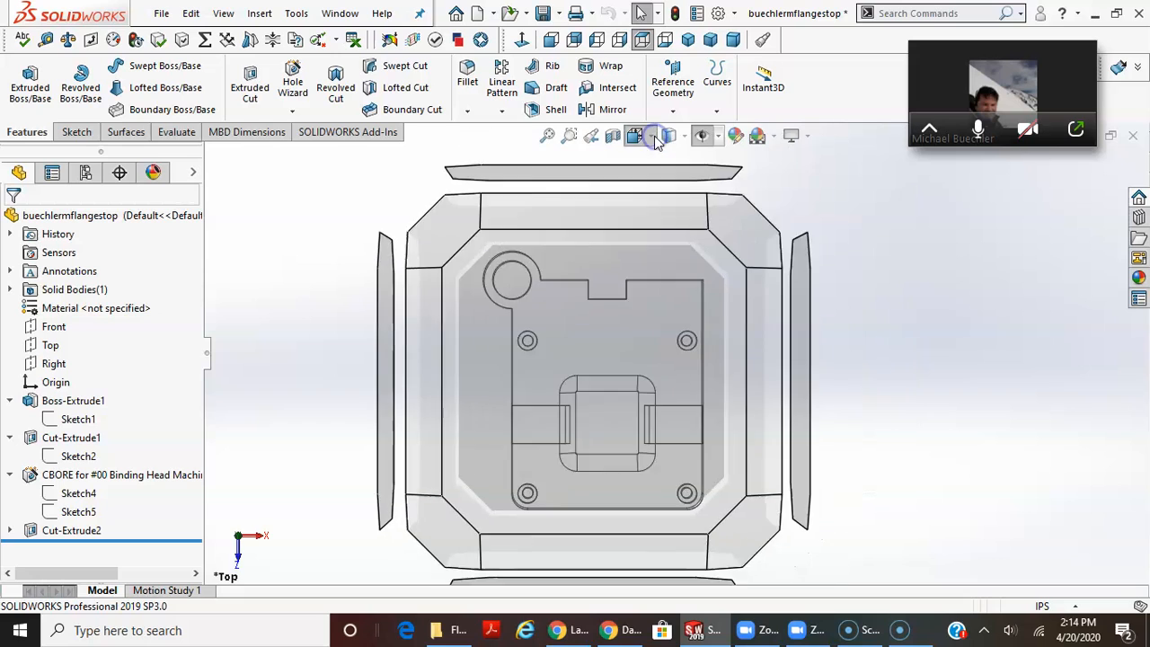
pyautogui.click(685, 207)
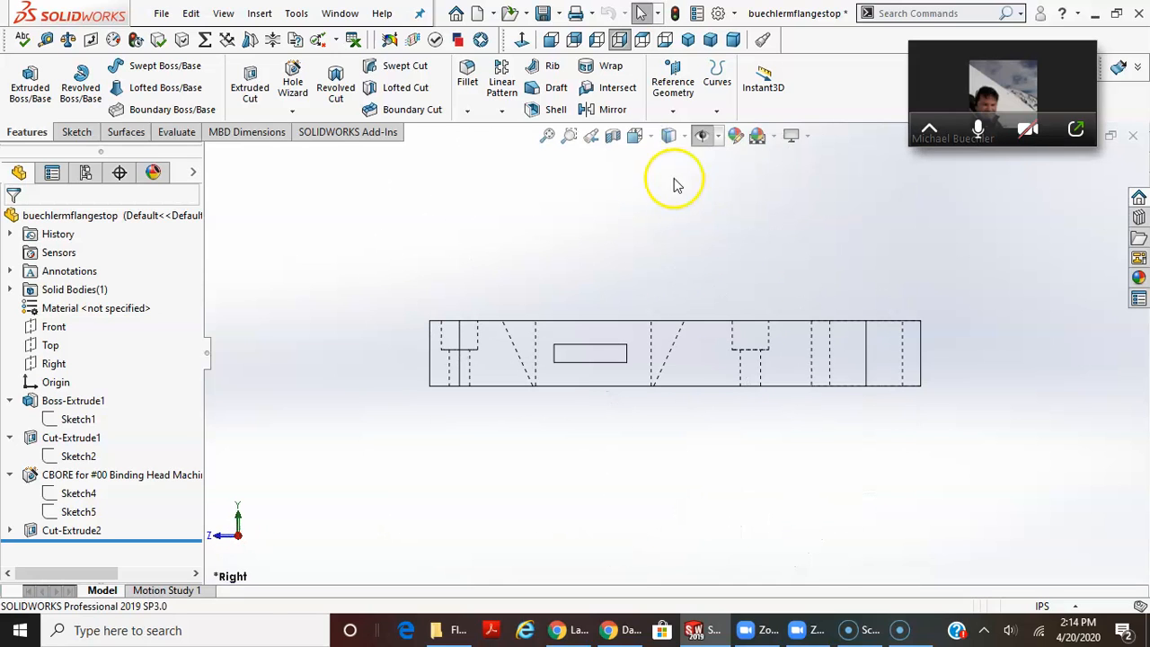
pyautogui.click(652, 141)
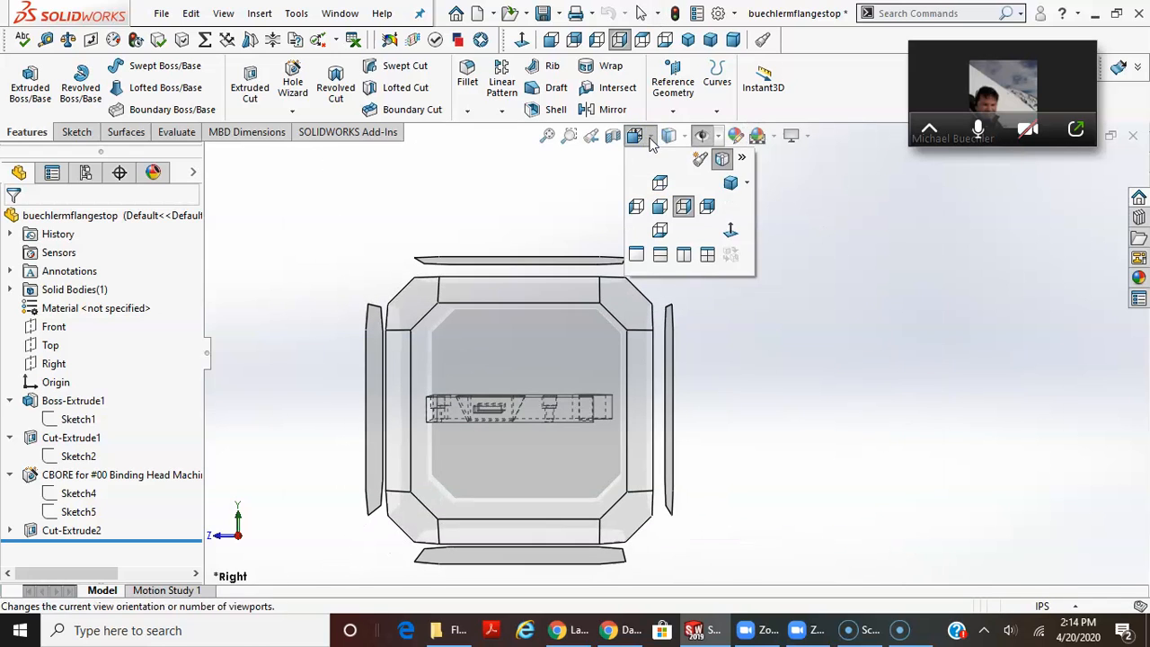
pyautogui.moveTo(651, 145)
pyautogui.click(660, 183)
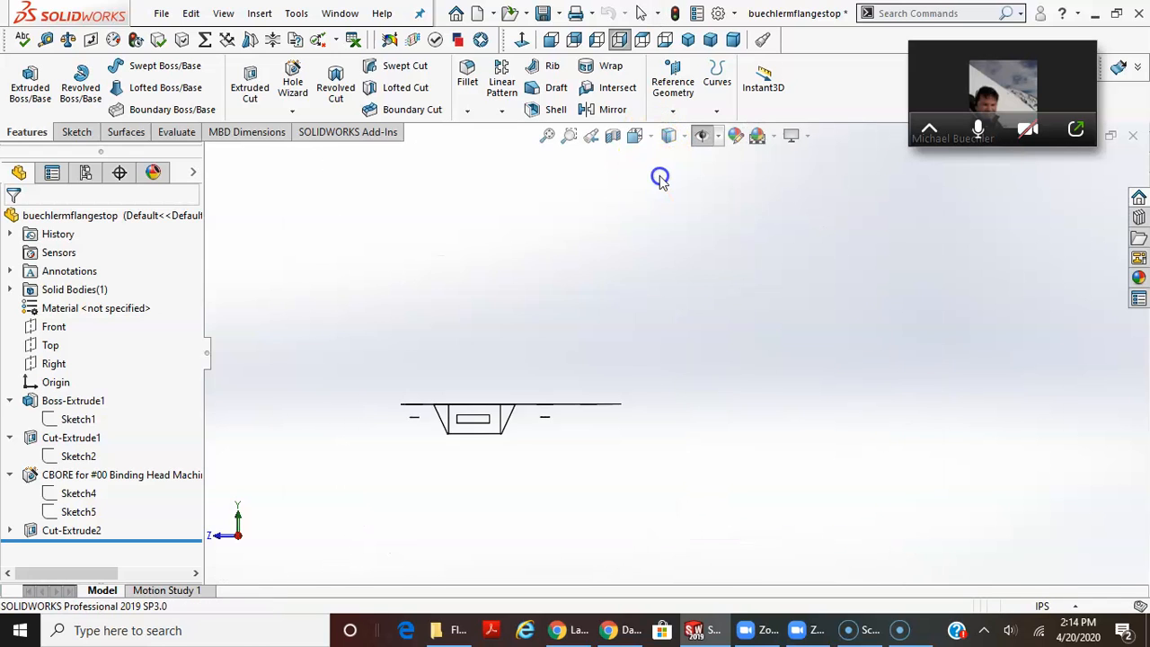
pyautogui.click(657, 142)
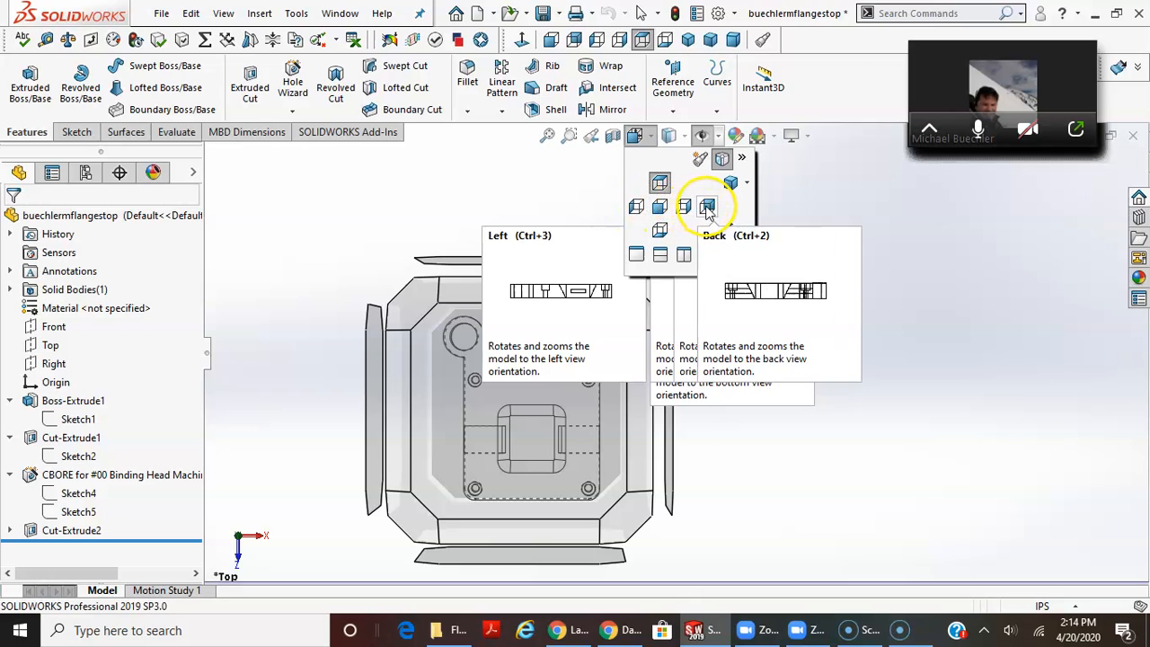
pyautogui.click(659, 209)
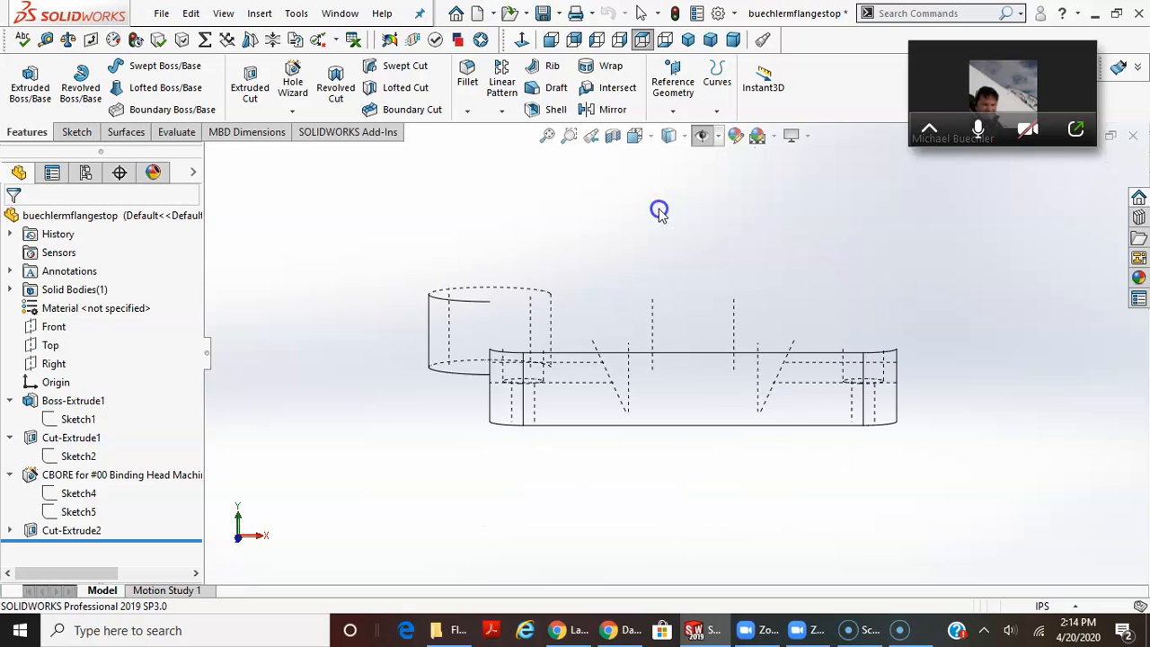
pyautogui.click(636, 136)
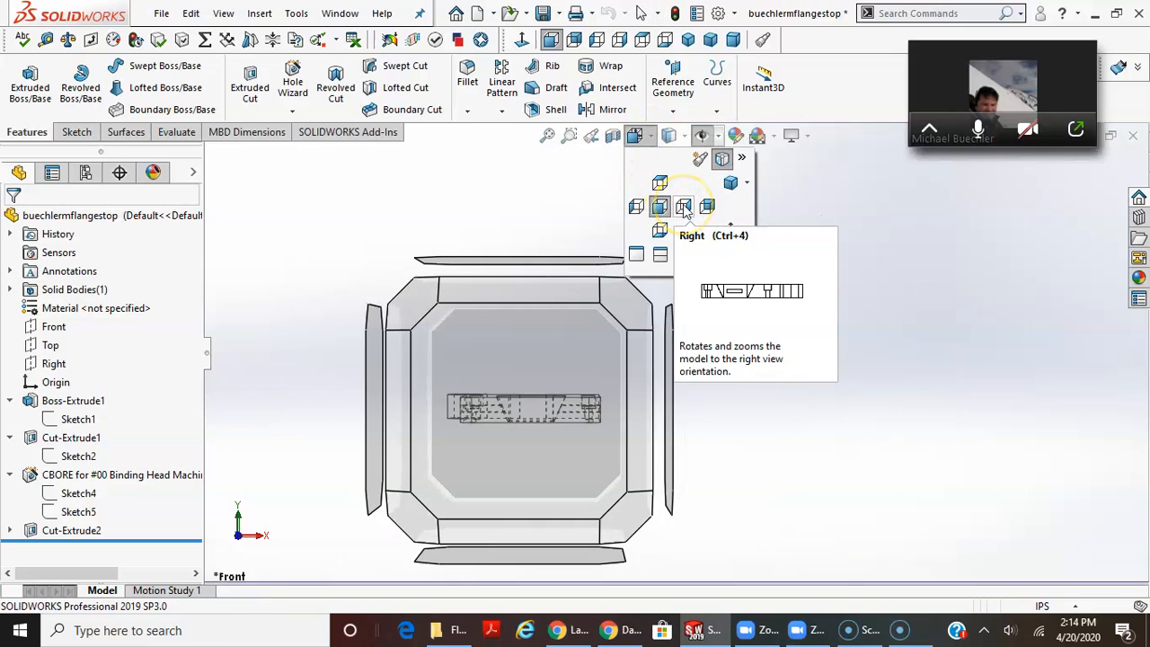
pyautogui.click(685, 209)
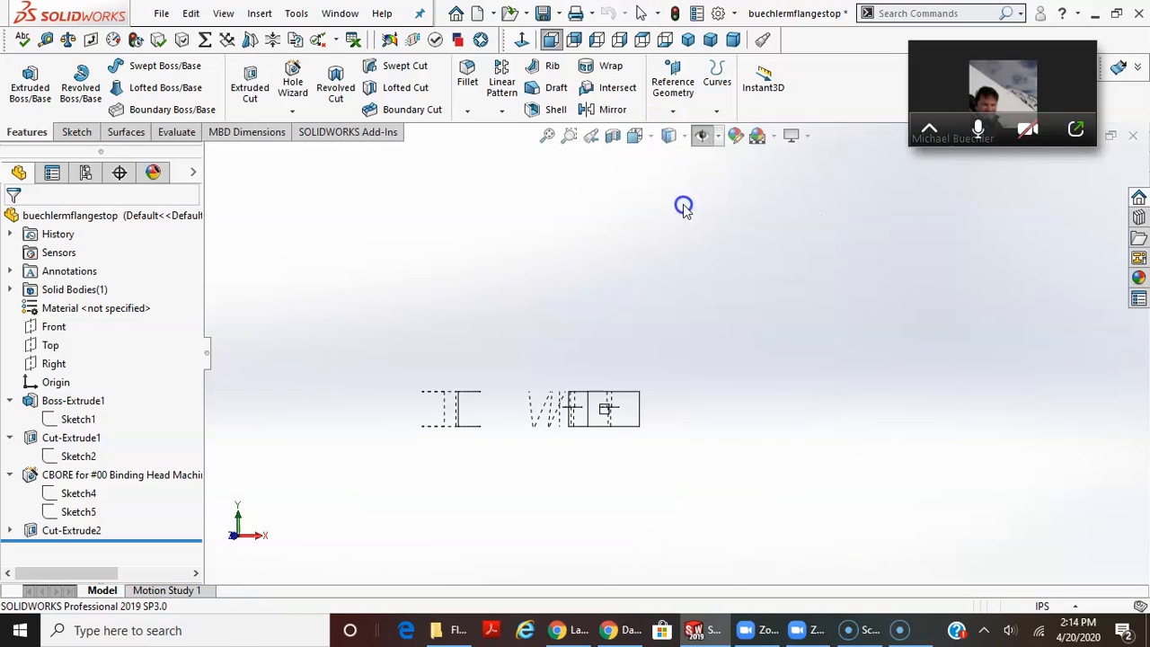
# - Examine the hidden lines of the side slot, pocket and counterbore holes in the Top and Right views
pyautogui.click(640, 137)
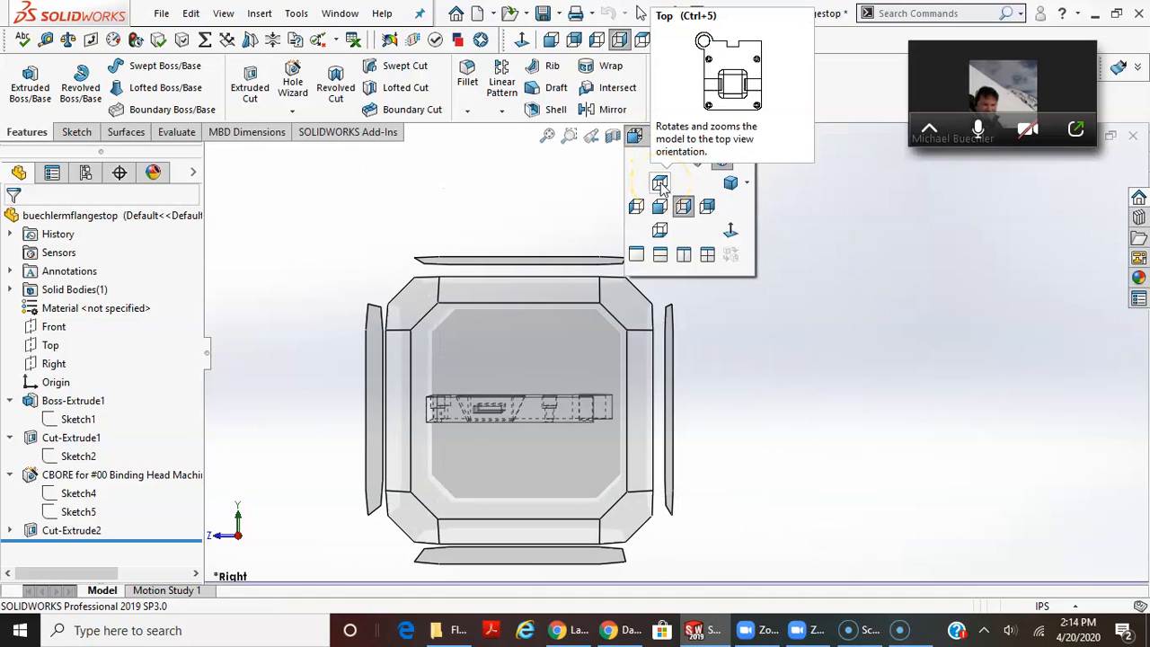
pyautogui.click(660, 184)
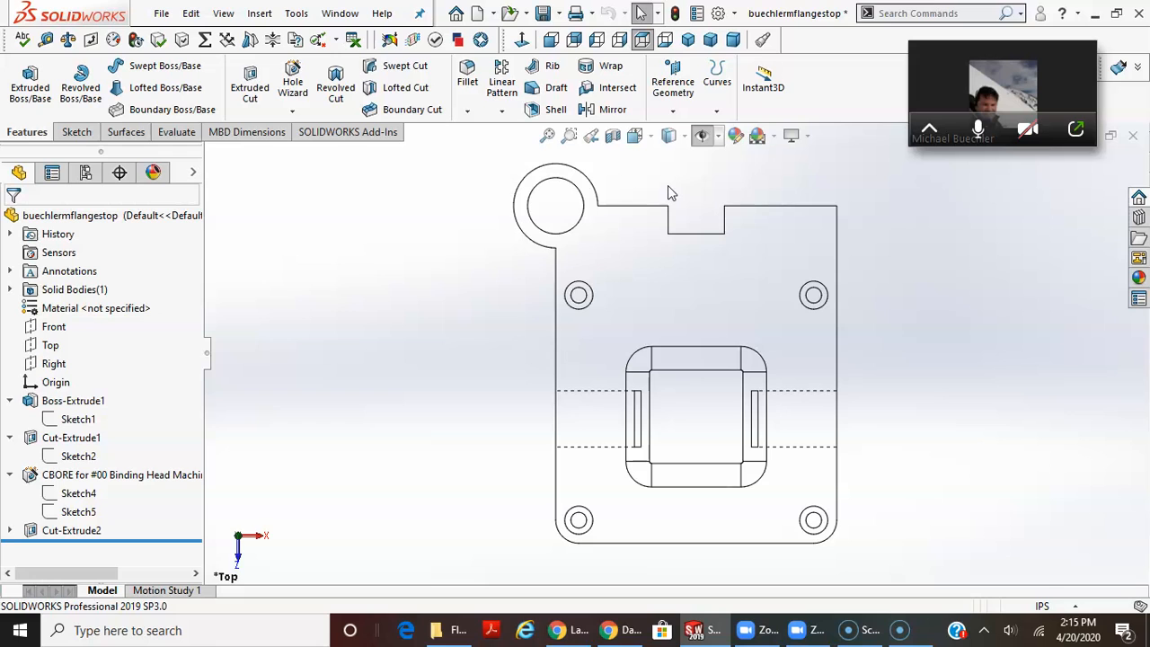
pyautogui.click(650, 137)
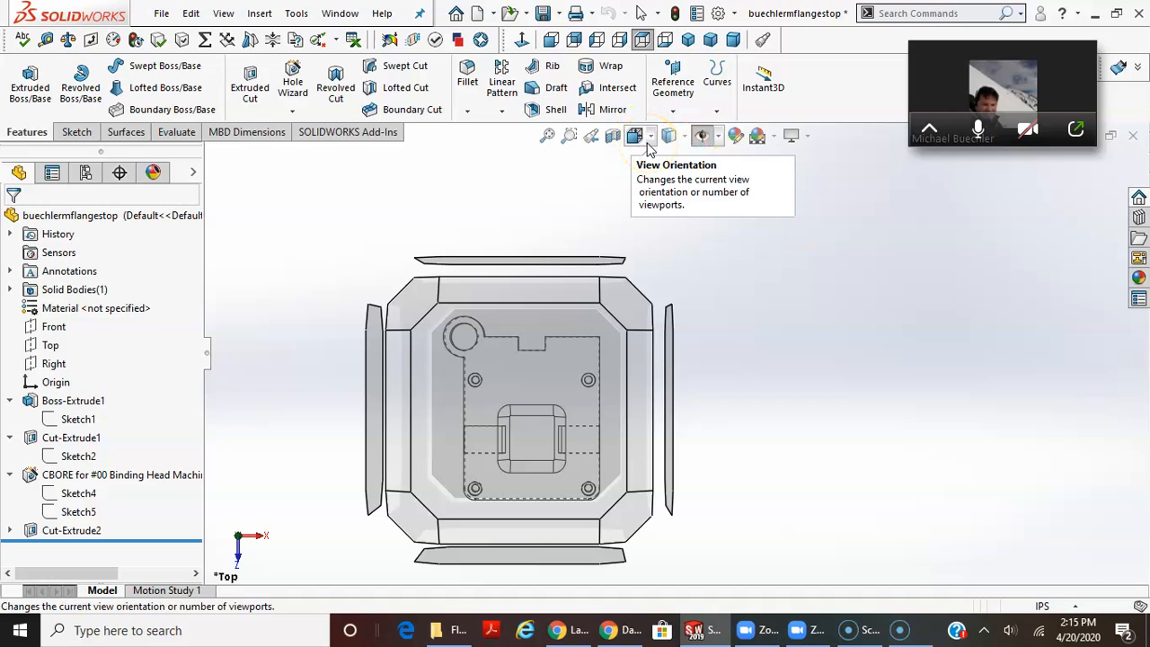
pyautogui.click(657, 171)
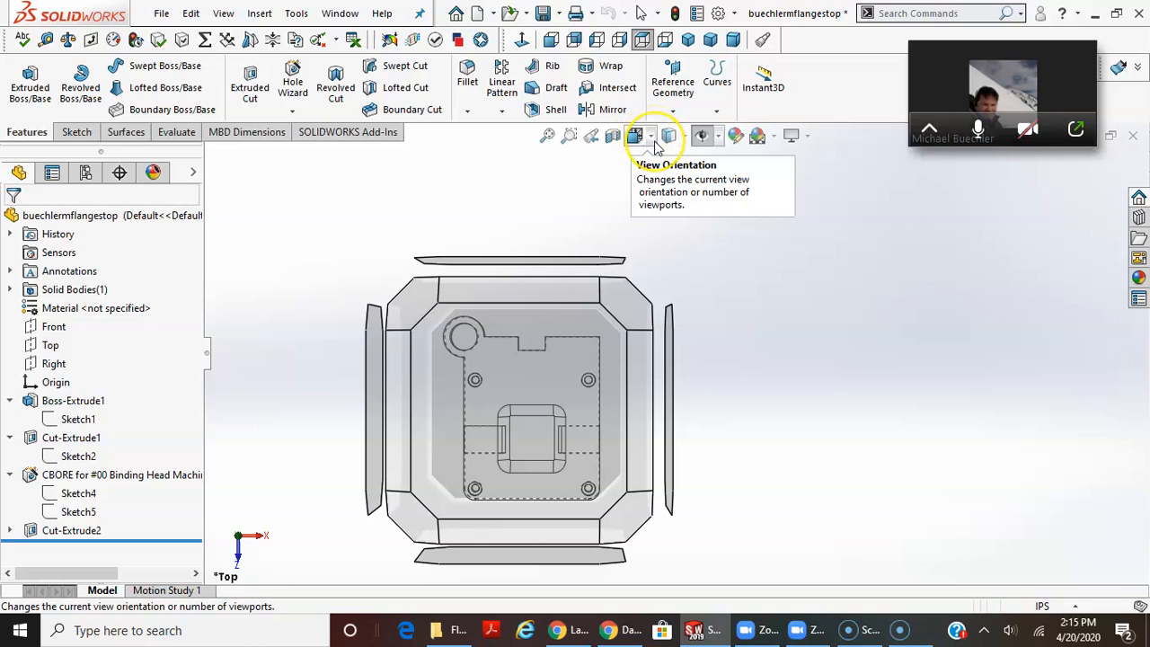
pyautogui.click(569, 447)
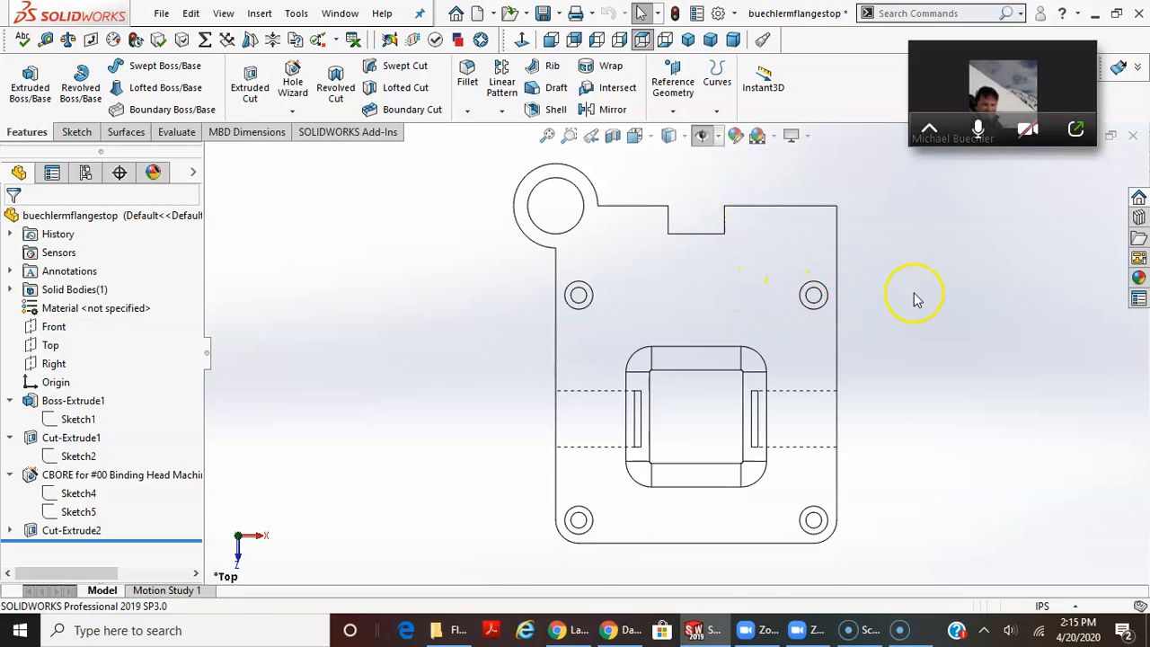
pyautogui.click(653, 133)
pyautogui.click(683, 206)
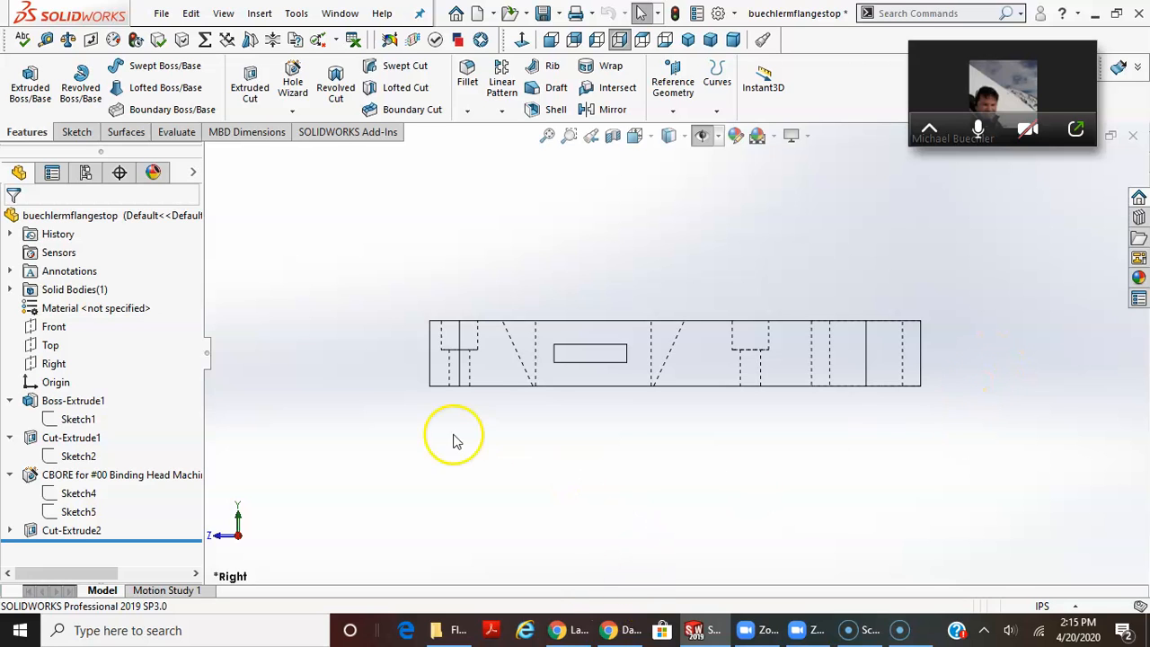
# - Display the part as Shaded With Edges and expand the side slot's cut in the feature tree to show its sketch
pyautogui.moveTo(608, 278); pyautogui.dragTo(759, 446, button='middle')
pyautogui.click(683, 136)
pyautogui.click(670, 159)
pyautogui.moveTo(692, 207)
pyautogui.mouseDown(button='middle')
pyautogui.moveTo(814, 334)
pyautogui.moveTo(803, 392)
pyautogui.mouseUp(button='middle')
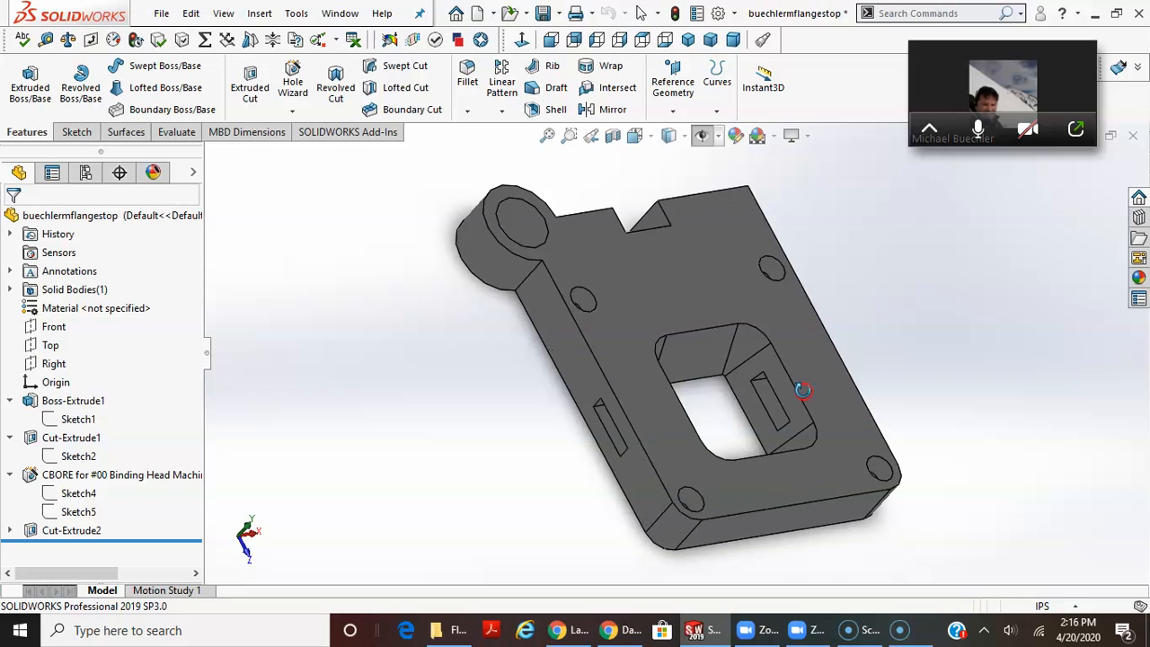
pyautogui.scroll(1, 802, 390)
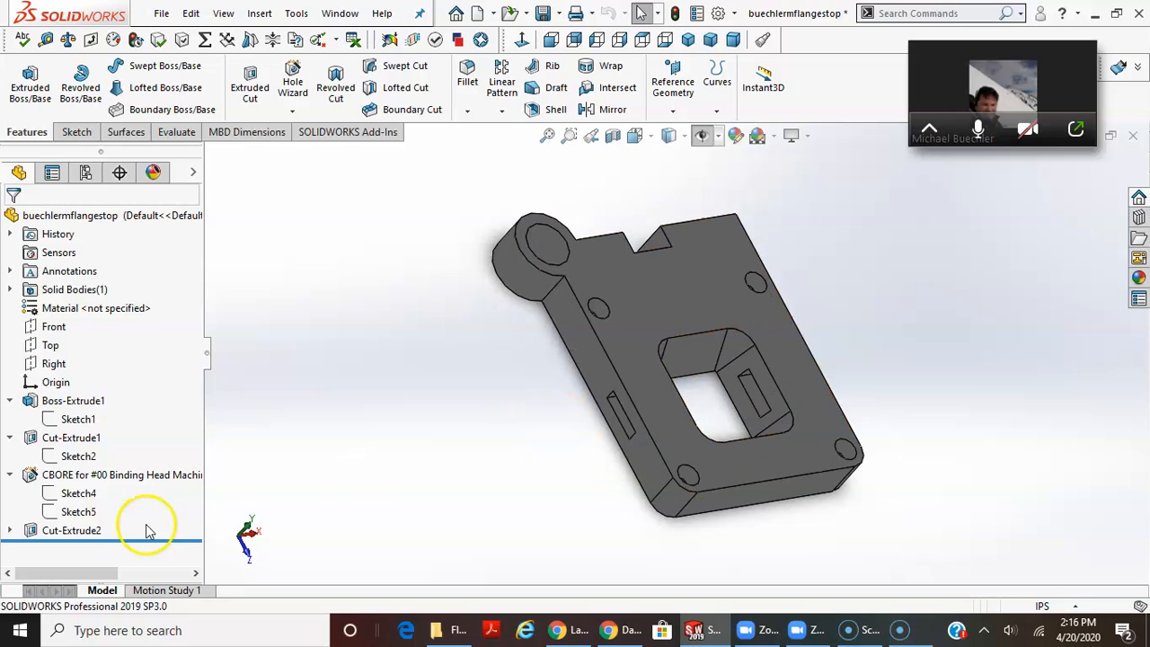
pyautogui.click(10, 530)
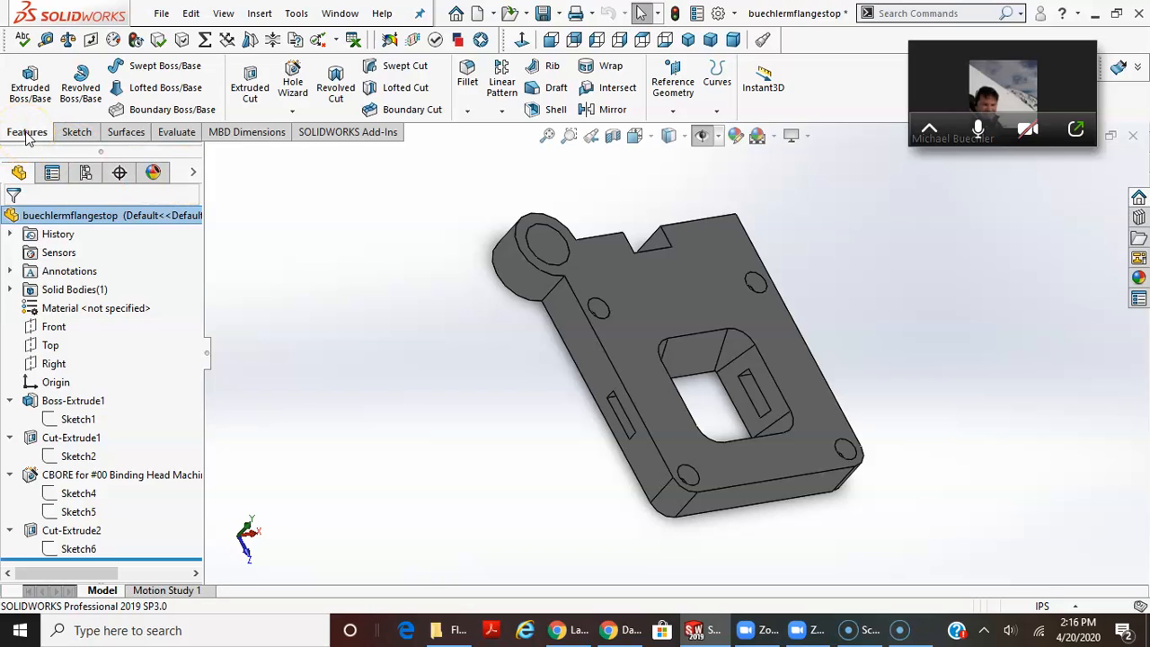
# - Start a Straight Tap hole with the Hole Wizard, resetting the custom sizing values to their defaults
pyautogui.click(294, 81)
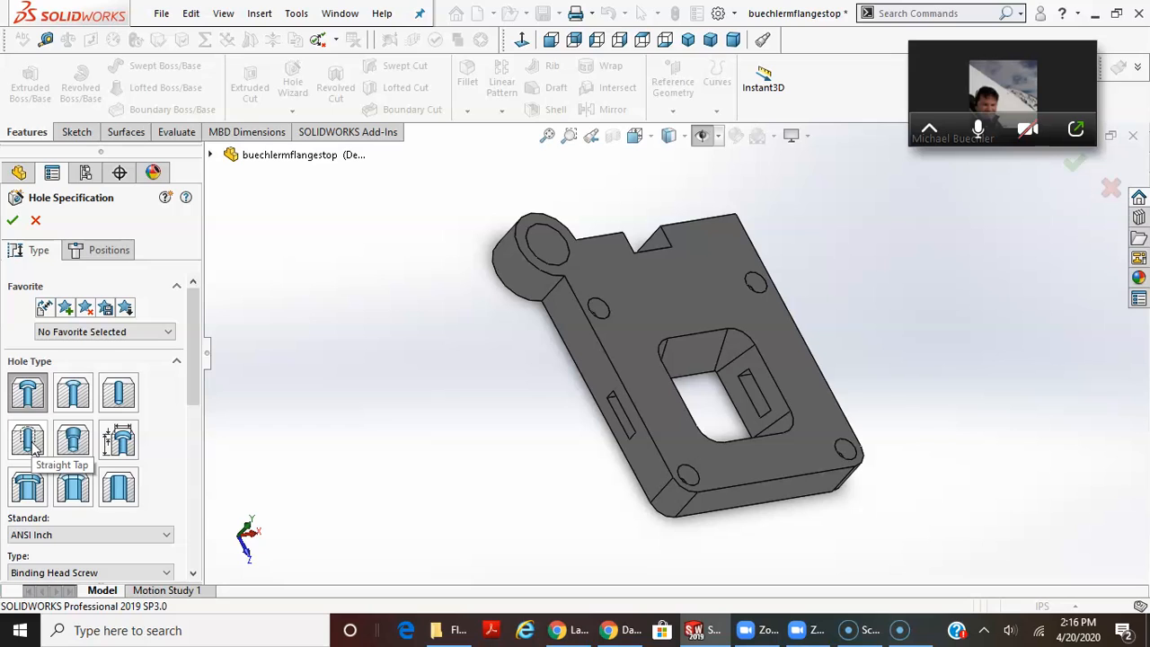
pyautogui.click(27, 440)
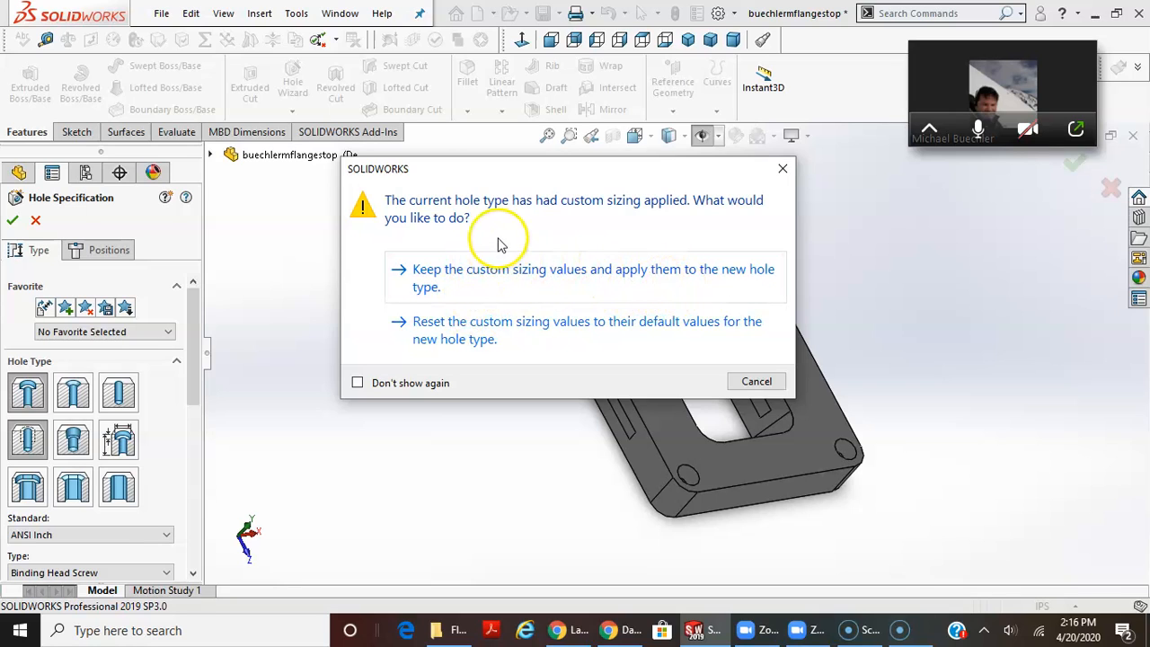
pyautogui.click(424, 322)
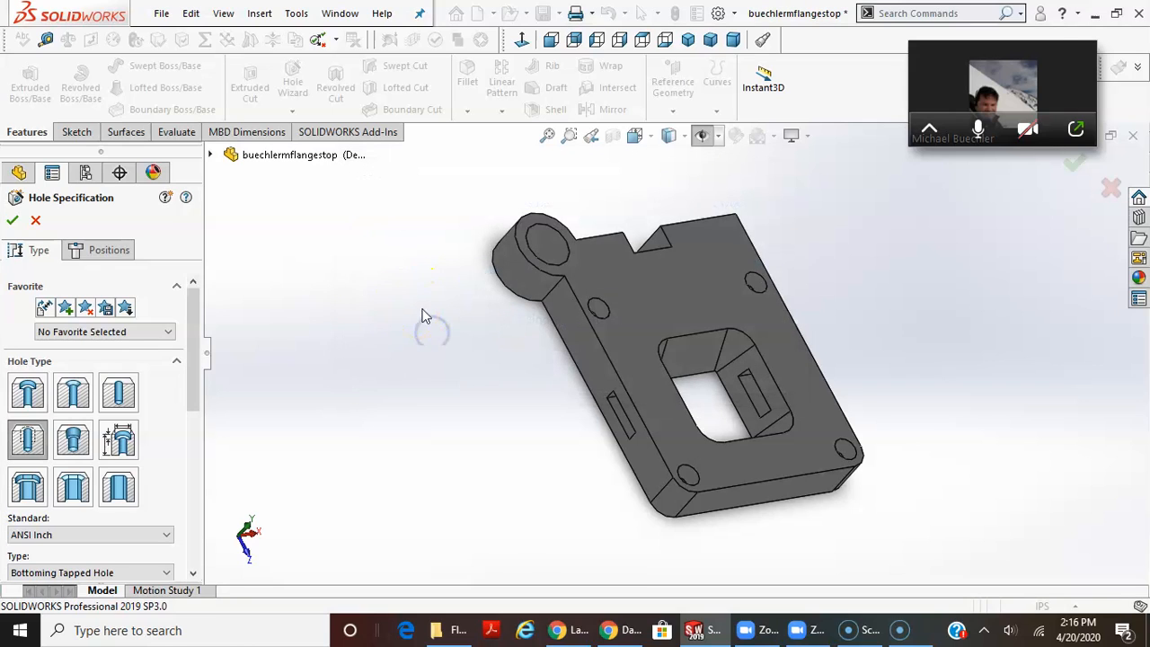
# - Turn off custom sizing for the bottoming tapped hole and set its size to #12-28
pyautogui.moveTo(195, 336); pyautogui.dragTo(188, 403)
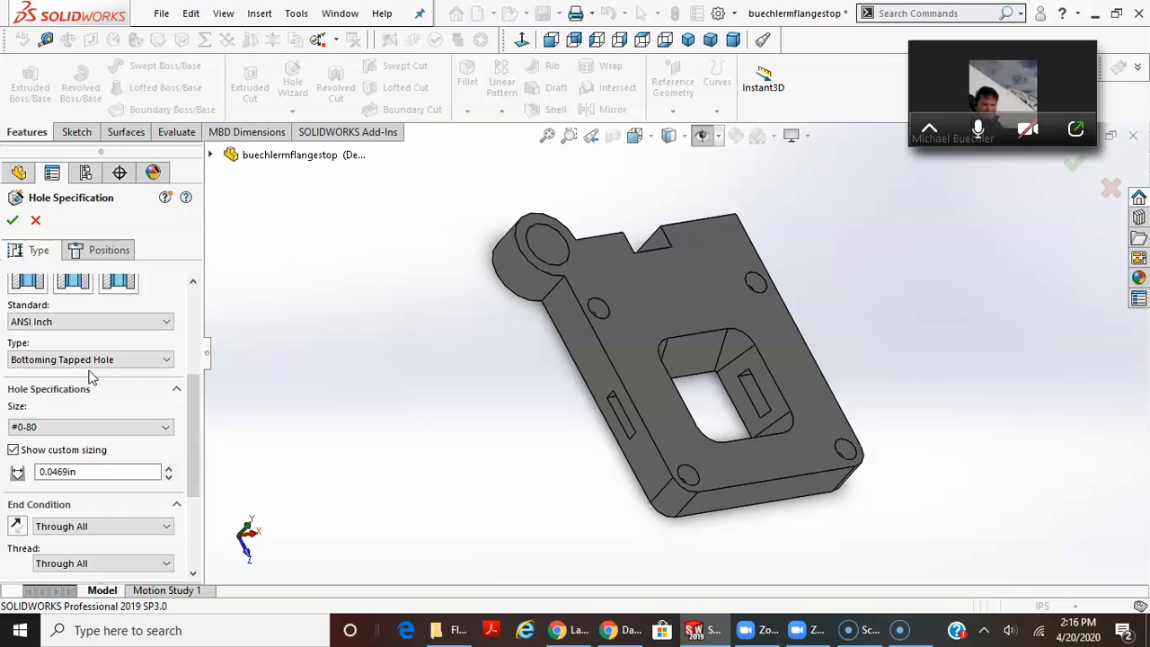
pyautogui.click(59, 428)
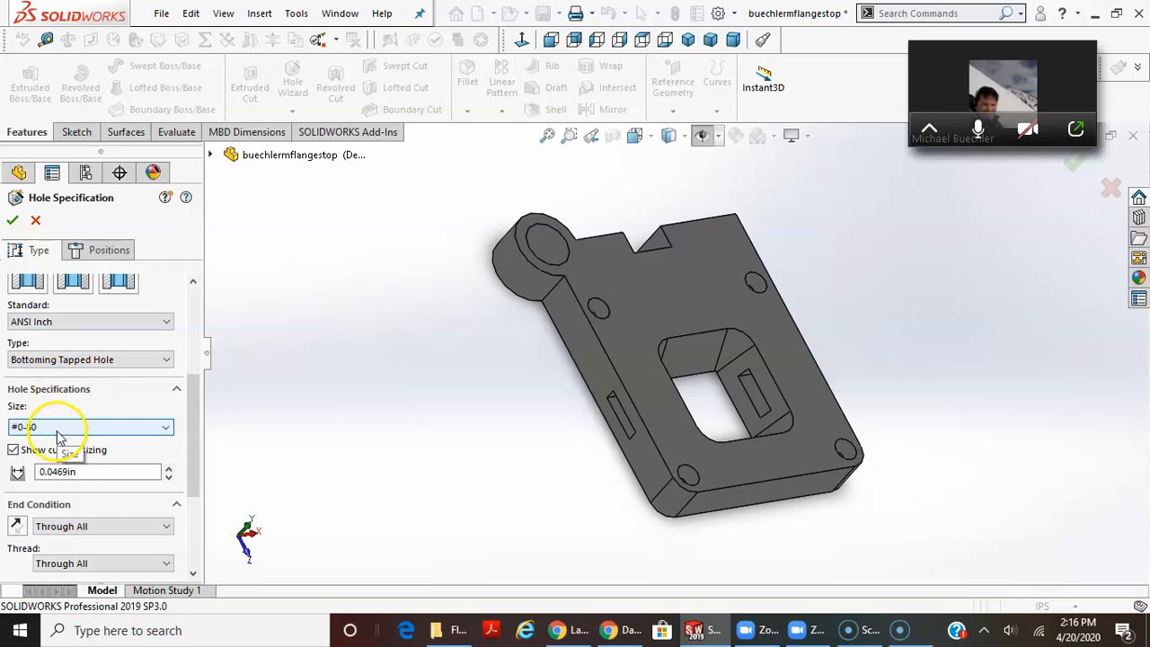
pyautogui.click(57, 431)
pyautogui.click(368, 398)
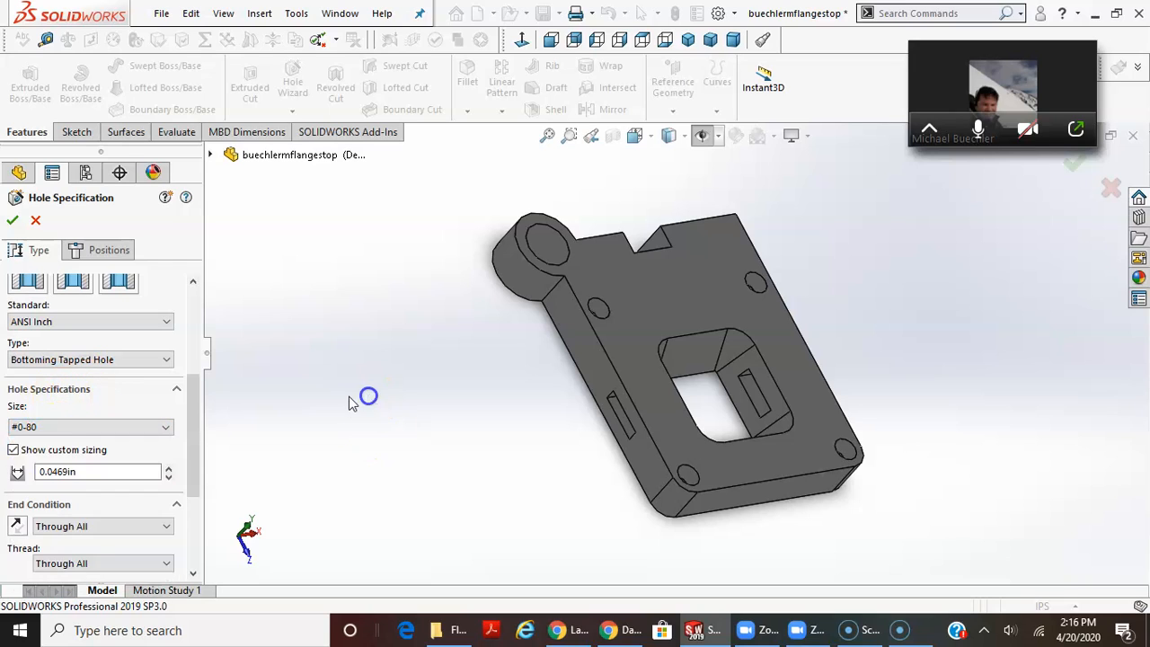
pyautogui.click(14, 449)
pyautogui.click(57, 428)
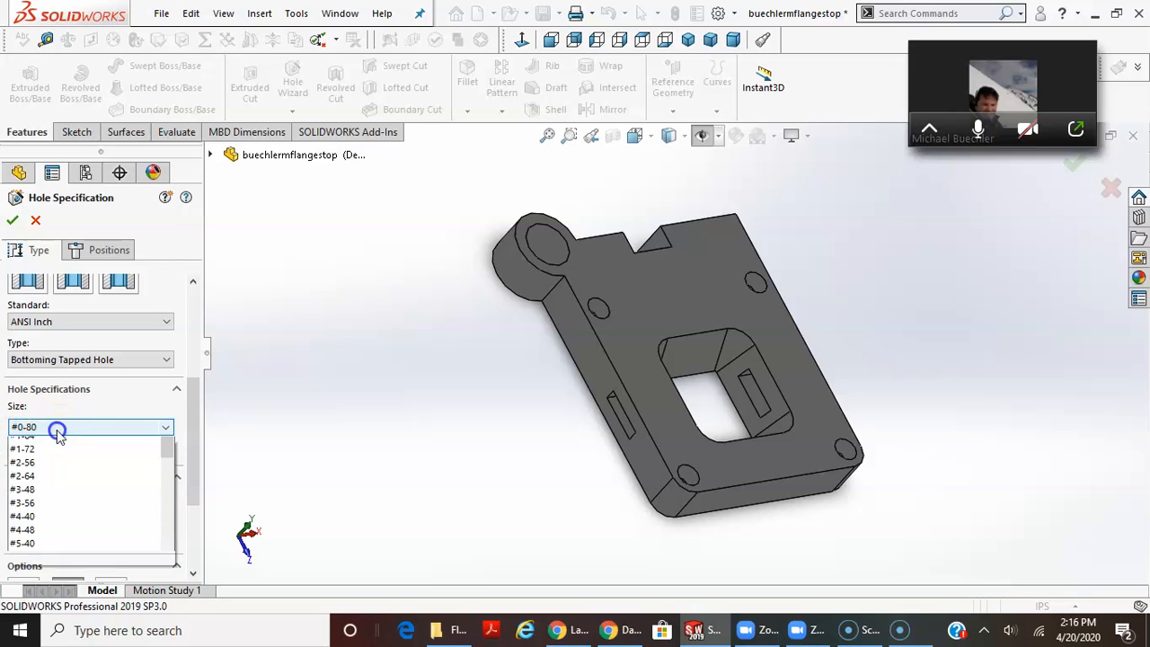
pyautogui.moveTo(170, 461); pyautogui.dragTo(172, 487)
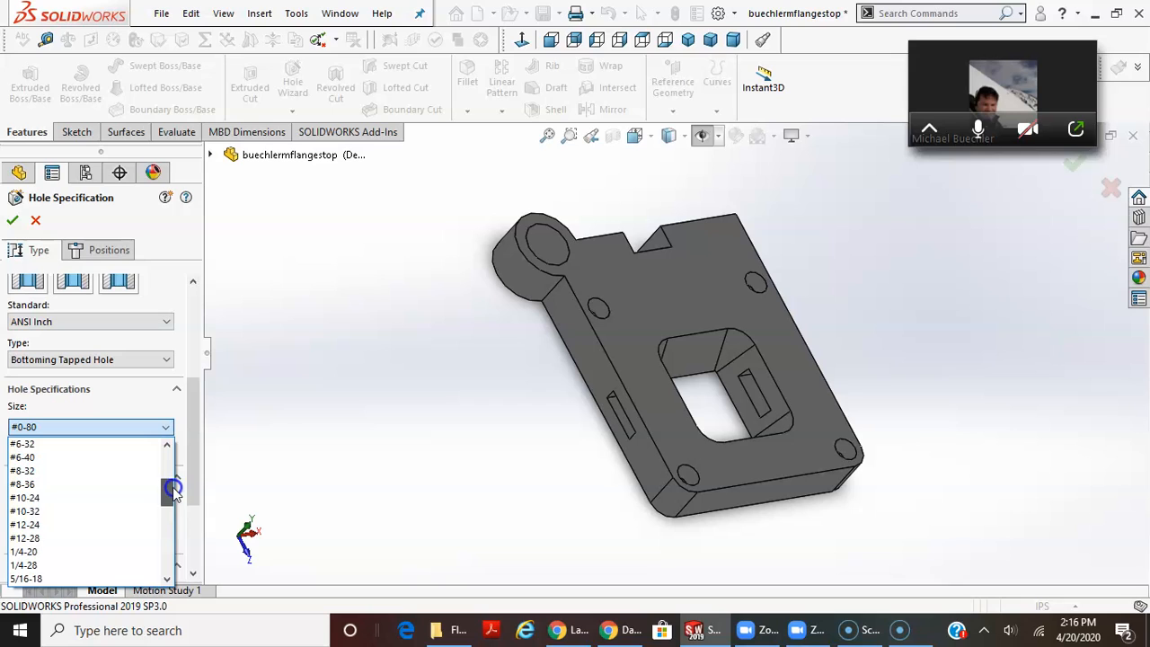
pyautogui.click(58, 539)
# - Set the tapped hole's end condition to Blind and its tap thread depth to 0.375 in
pyautogui.moveTo(188, 422); pyautogui.dragTo(195, 485)
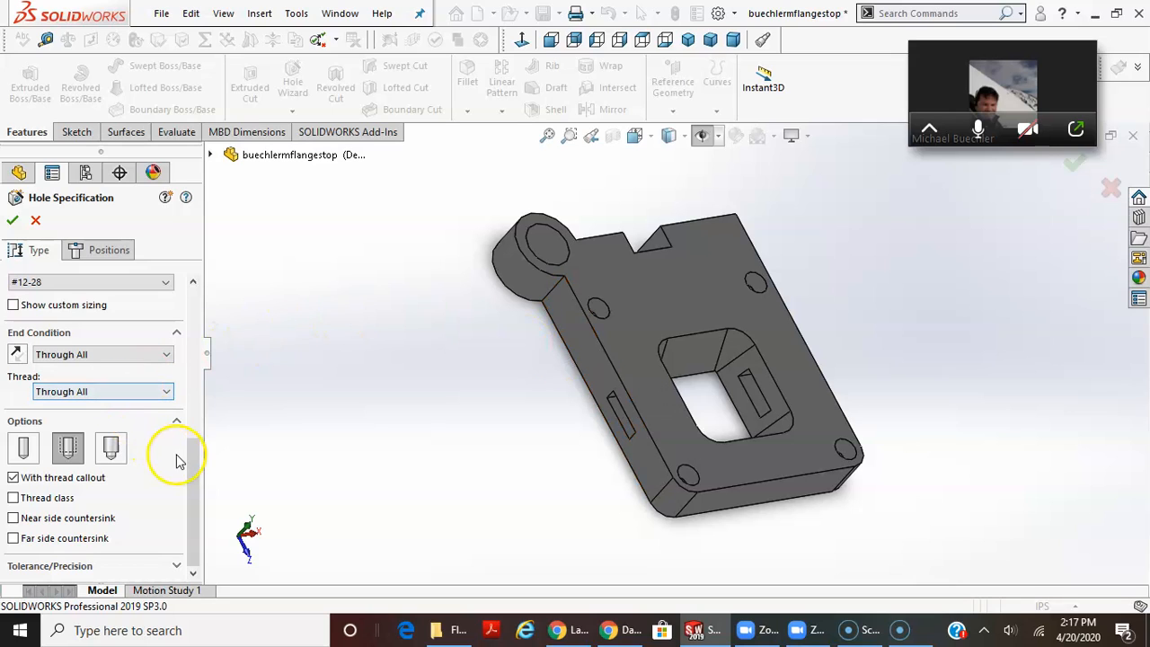
pyautogui.moveTo(191, 459)
pyautogui.mouseDown()
pyautogui.moveTo(189, 492)
pyautogui.moveTo(191, 296)
pyautogui.moveTo(189, 454)
pyautogui.mouseUp()
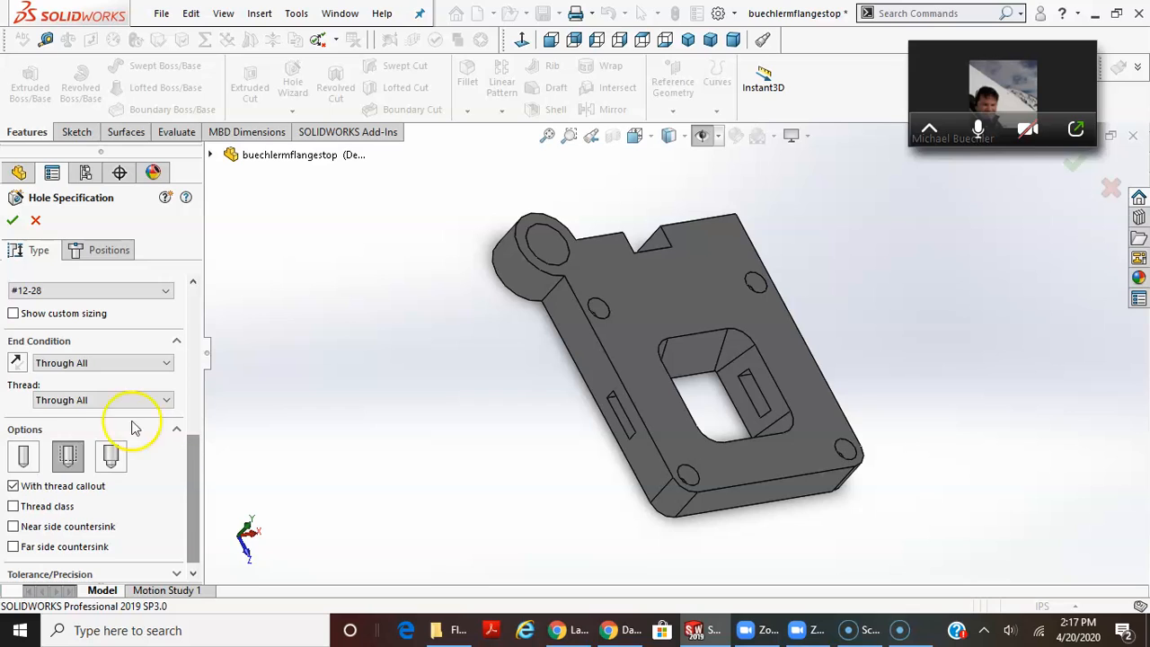
pyautogui.click(88, 364)
pyautogui.click(76, 379)
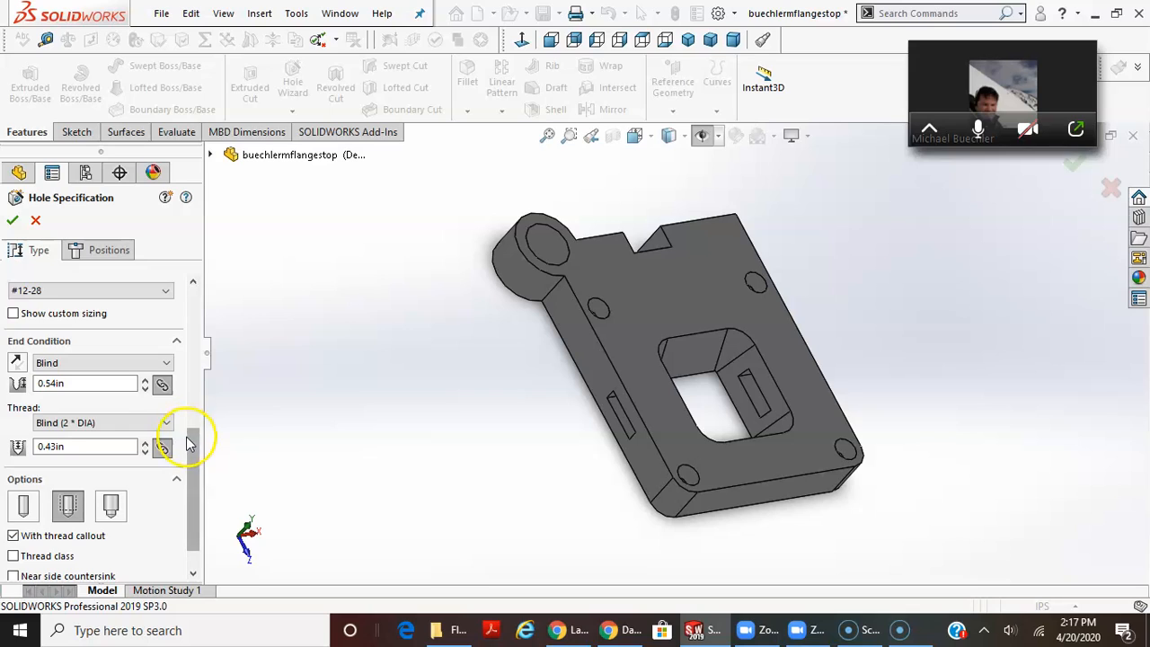
pyautogui.scroll(1, 189, 442)
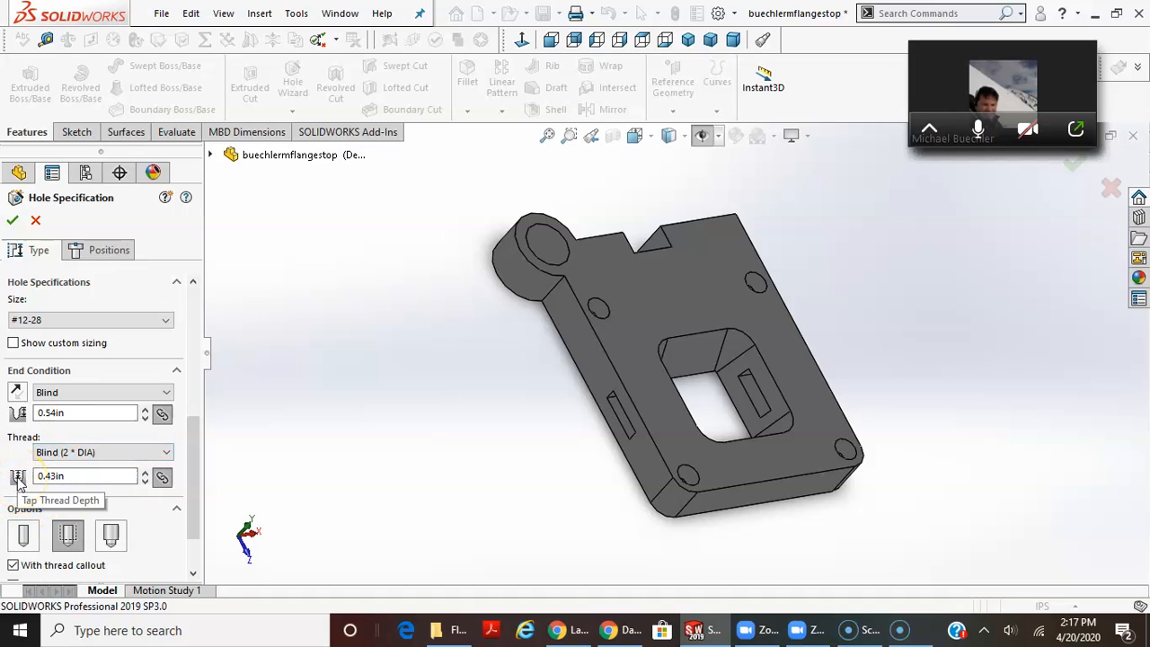
pyautogui.moveTo(85, 475); pyautogui.dragTo(30, 475)
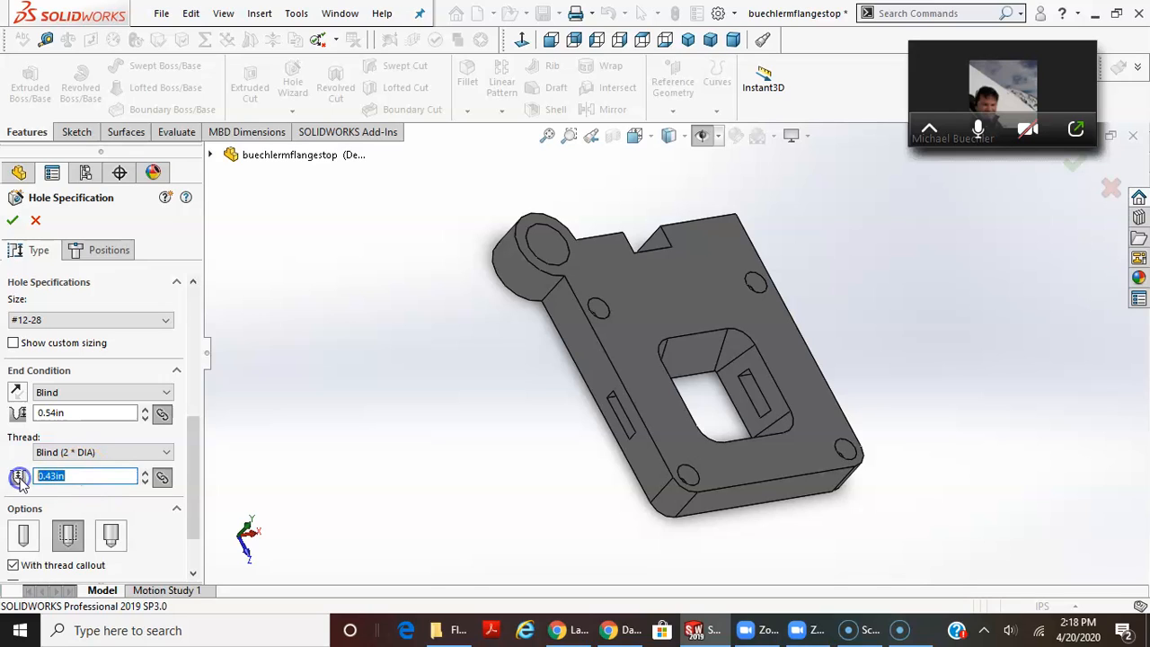
pyautogui.write('.375')
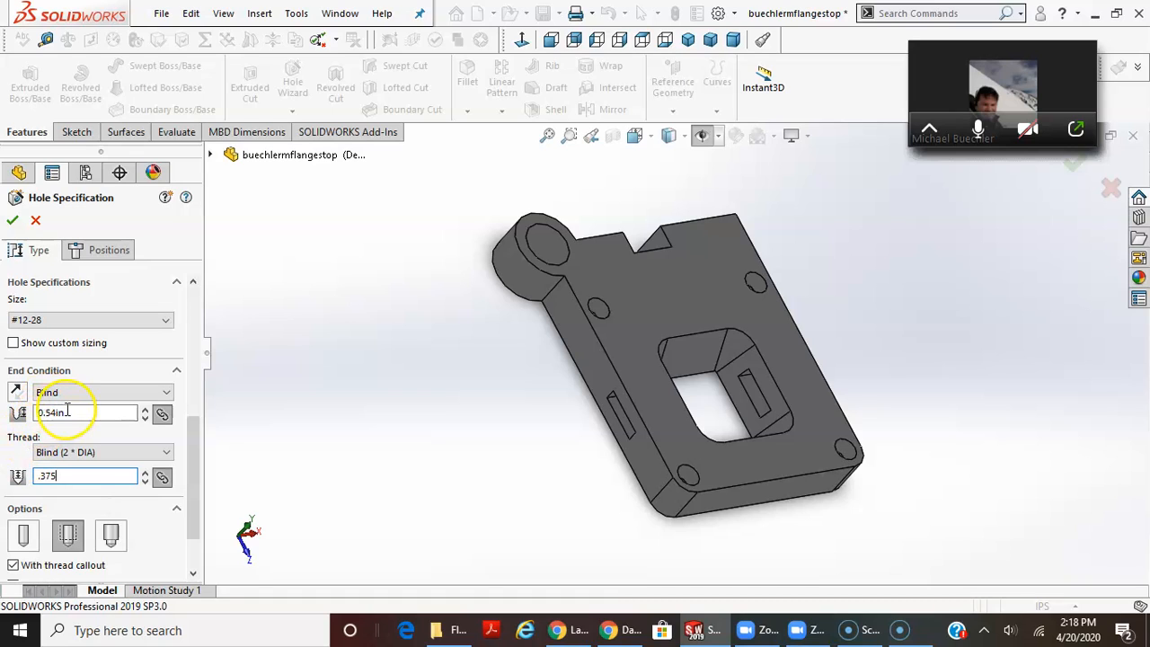
pyautogui.moveTo(67, 410); pyautogui.dragTo(44, 412)
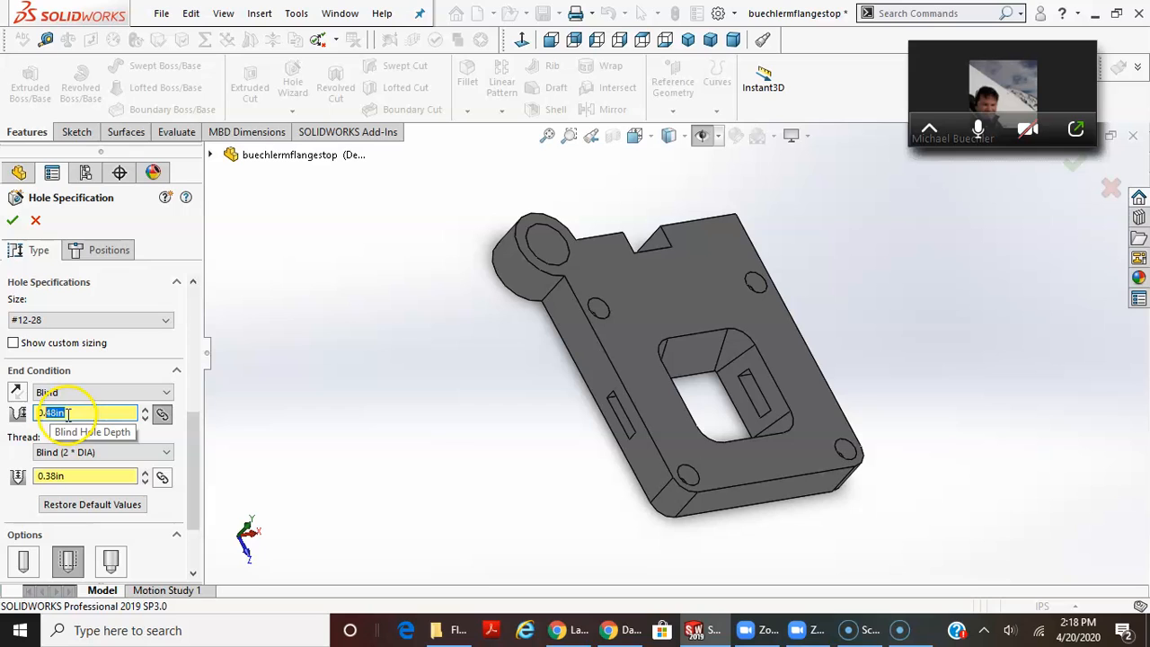
# - Review the tapped hole's type, size, end condition, depths and thread options
pyautogui.scroll(4, 77, 417)
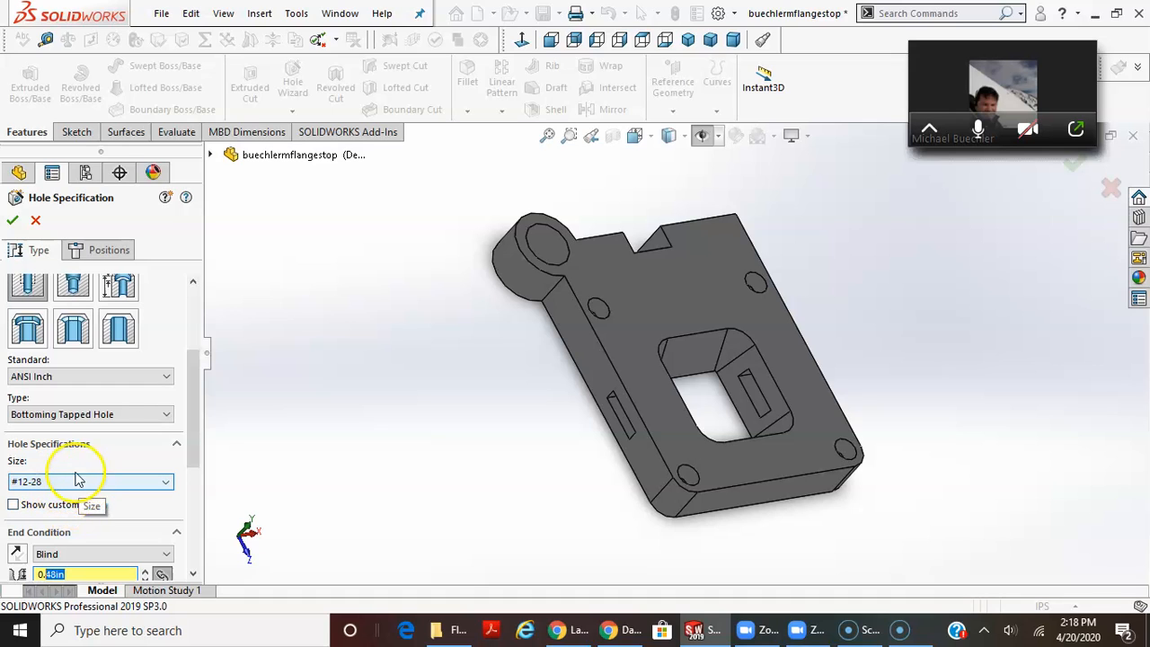
pyautogui.moveTo(192, 411); pyautogui.dragTo(187, 461)
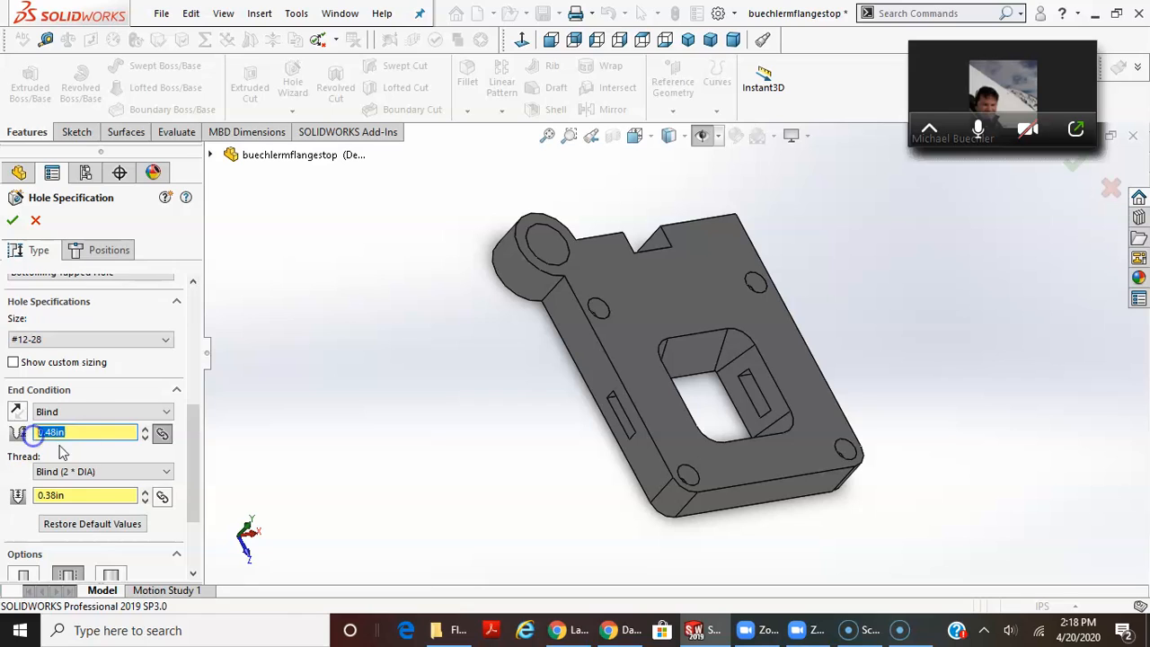
pyautogui.scroll(-3, 103, 462)
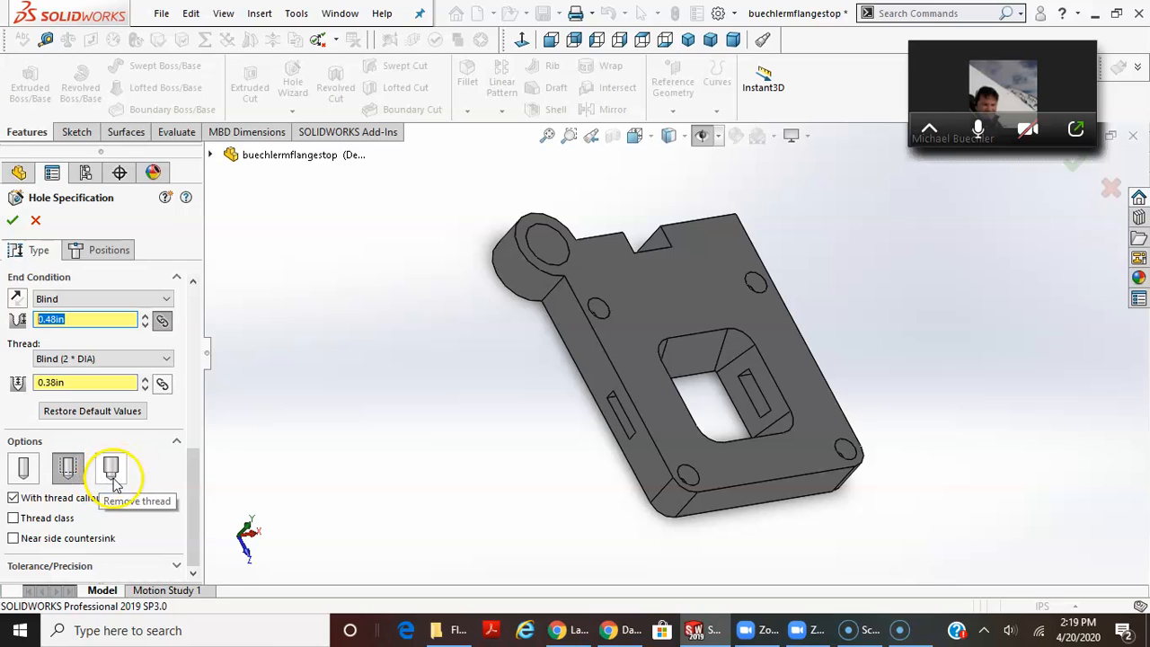
pyautogui.scroll(2, 111, 492)
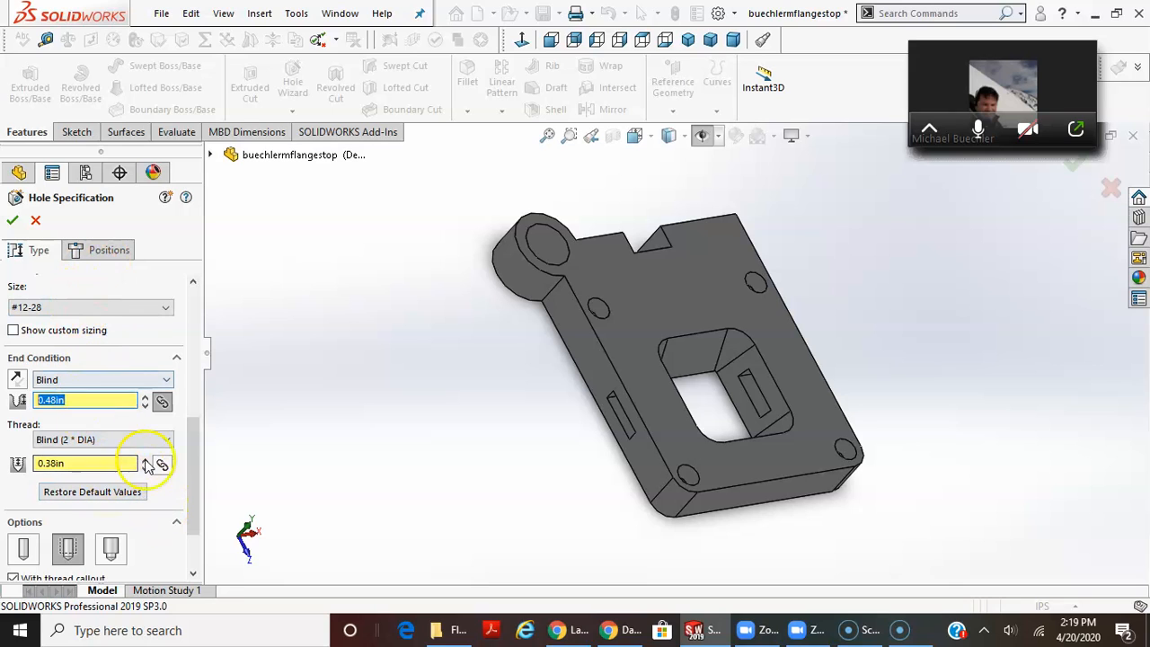
pyautogui.moveTo(192, 429); pyautogui.dragTo(189, 310)
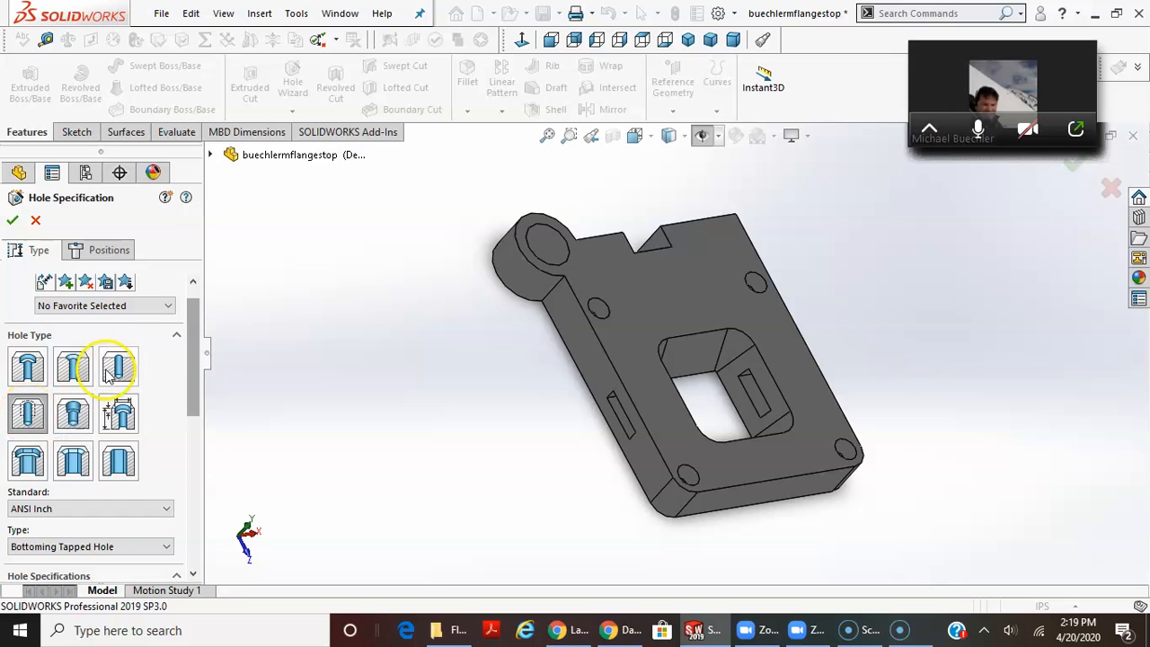
pyautogui.moveTo(190, 328); pyautogui.dragTo(198, 425)
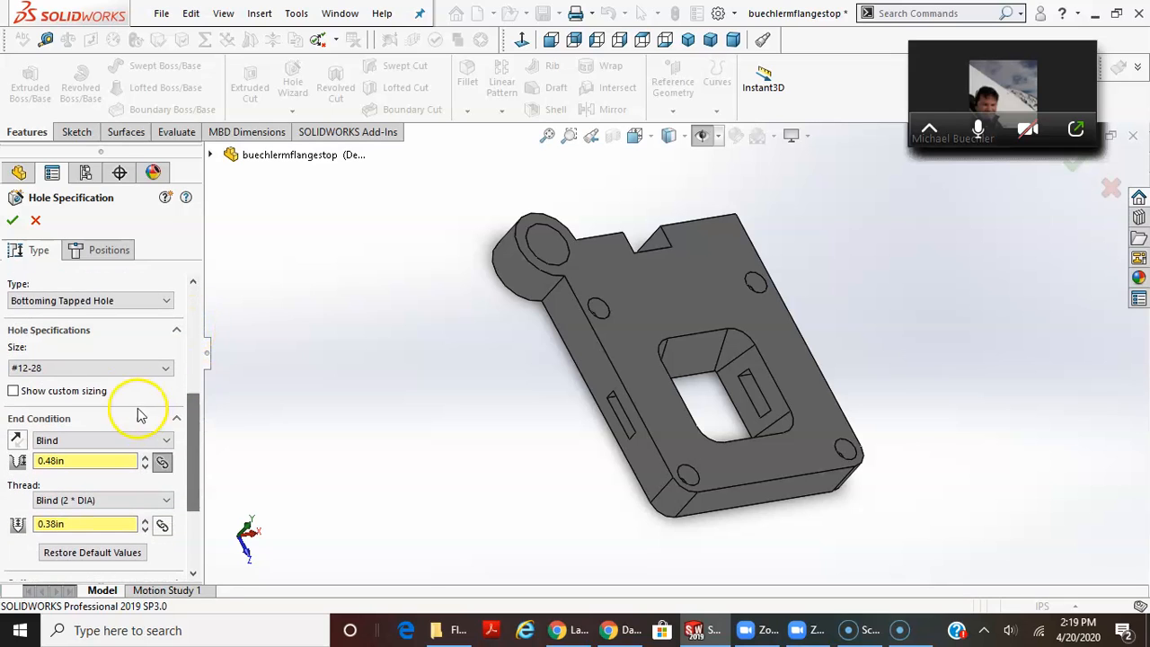
pyautogui.click(88, 376)
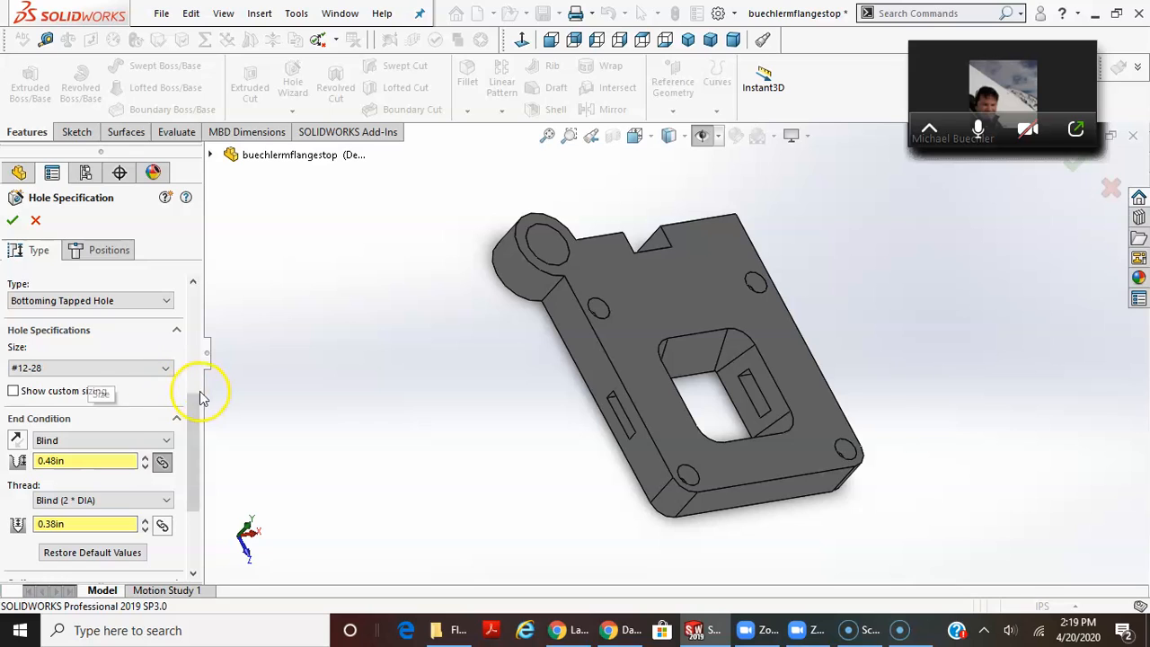
pyautogui.moveTo(194, 405); pyautogui.dragTo(184, 451)
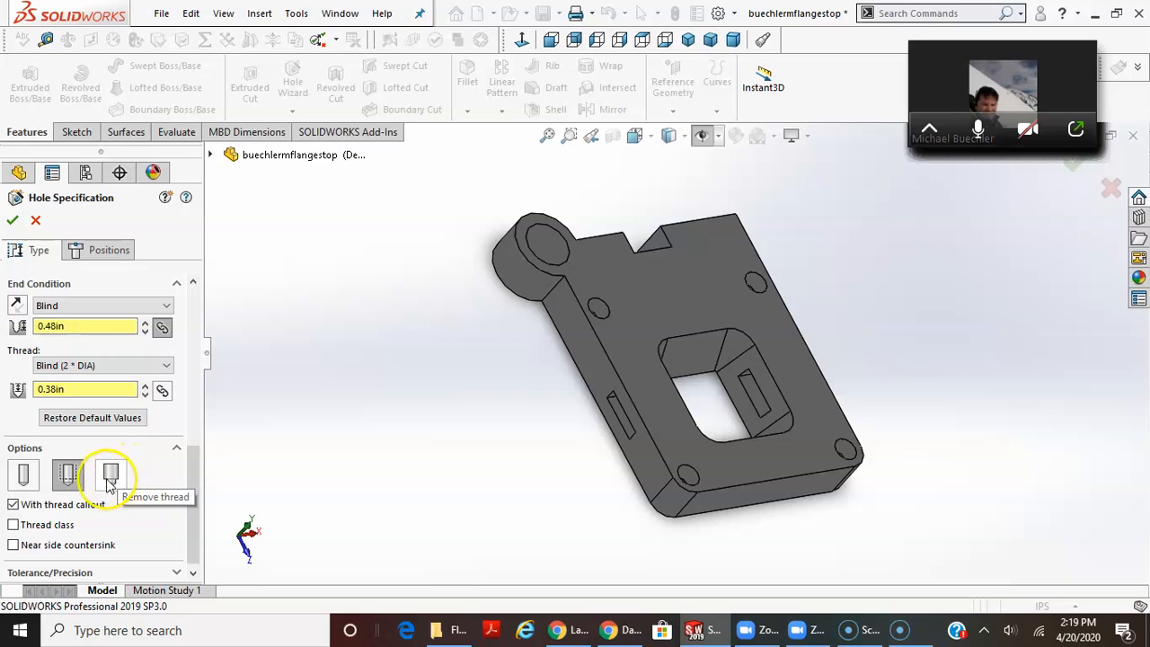
# - Place two tapped holes on the plate's slotted side face, one beyond each end of the slot, and finish the hole feature
pyautogui.click(111, 483)
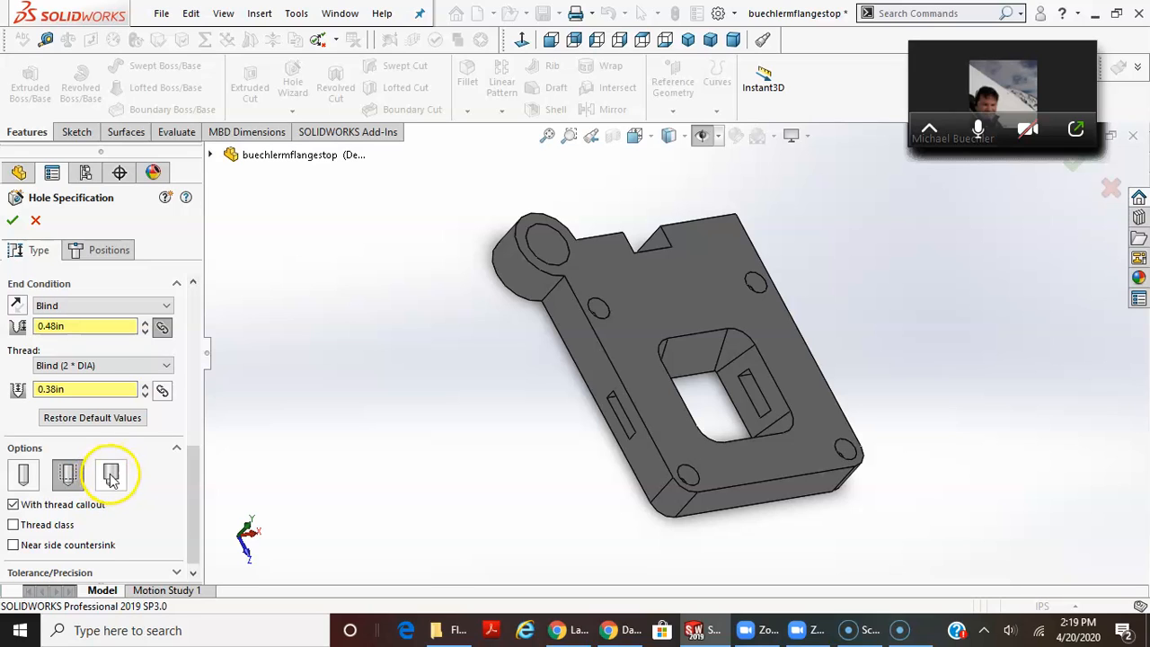
pyautogui.click(68, 475)
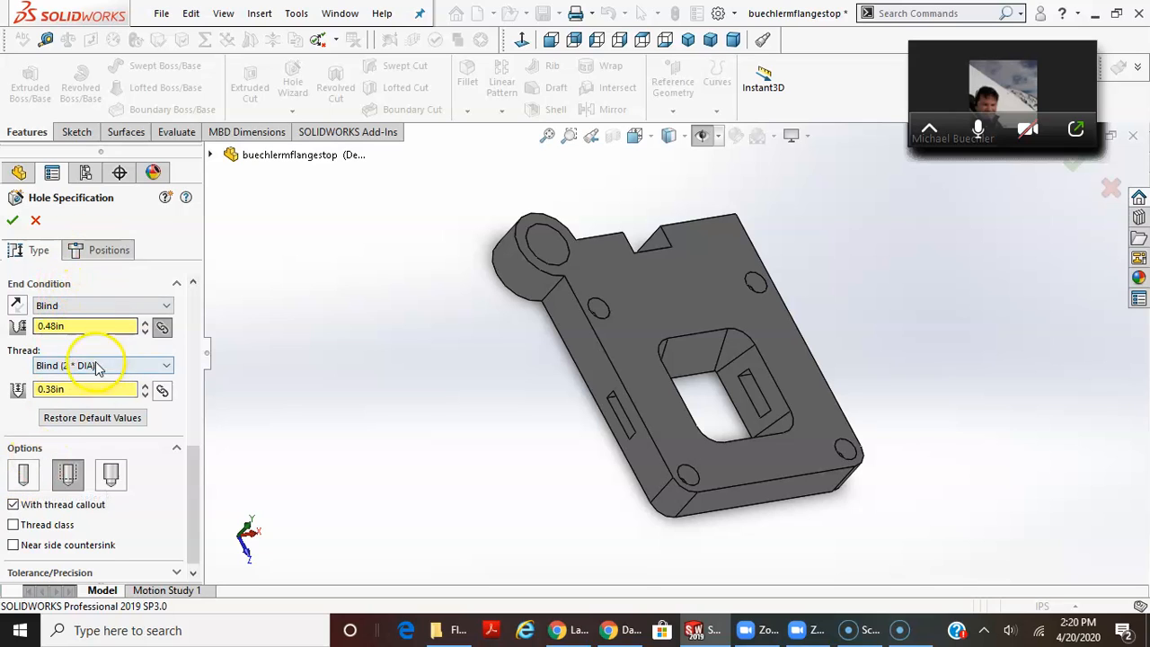
pyautogui.click(102, 252)
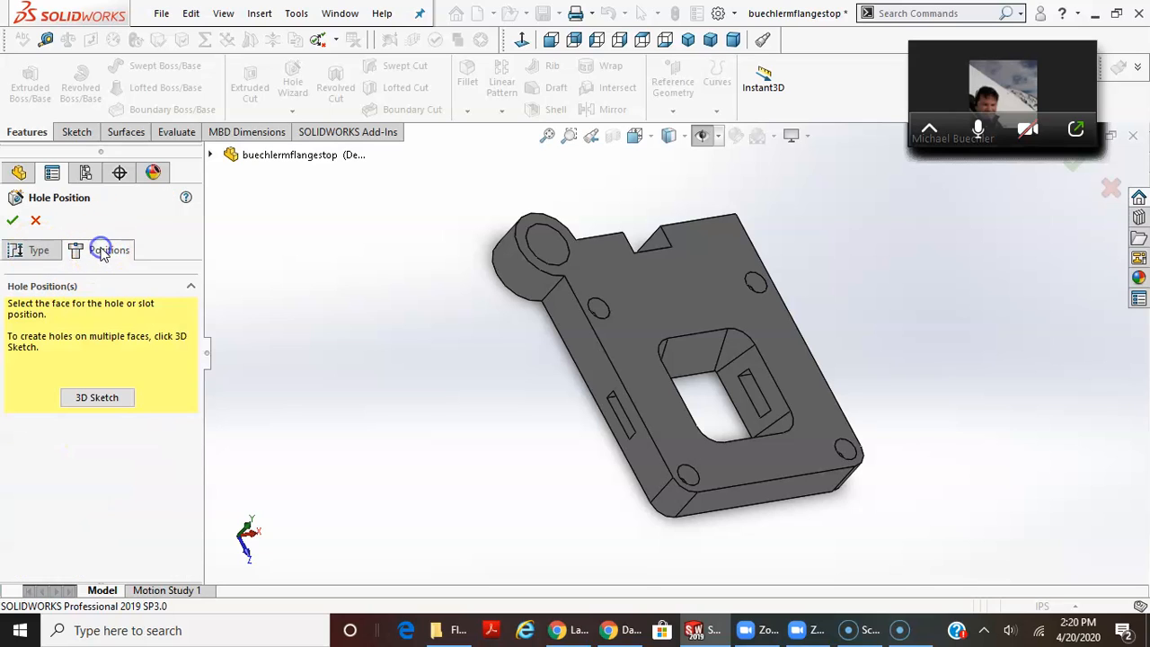
pyautogui.click(585, 353)
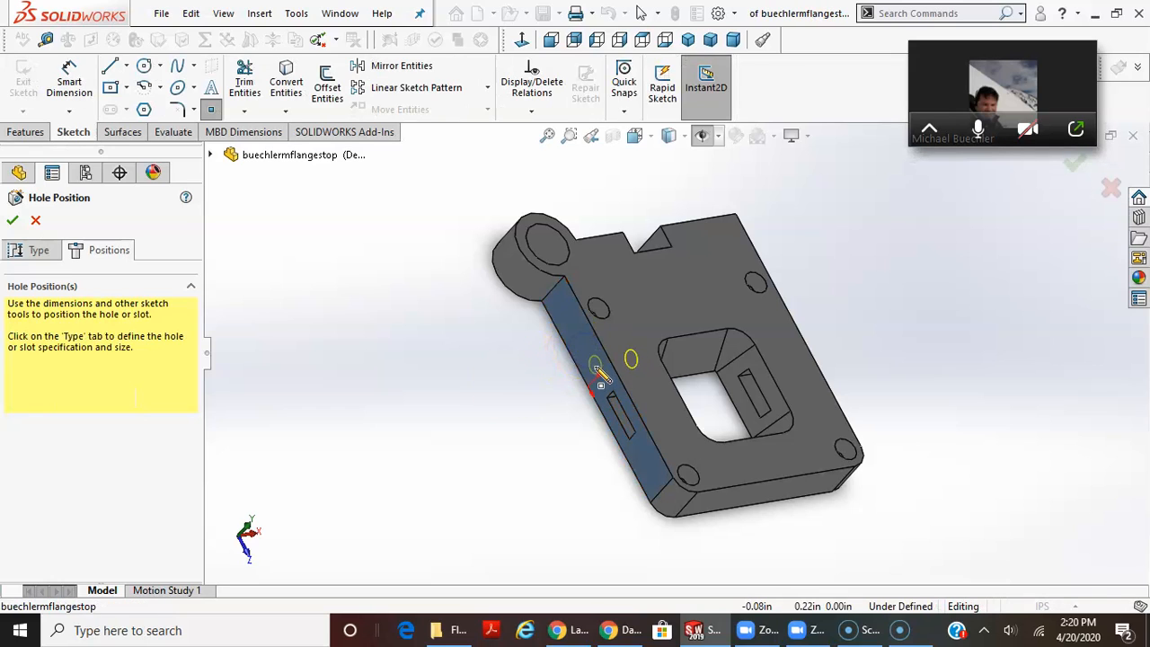
pyautogui.click(594, 370)
pyautogui.click(636, 449)
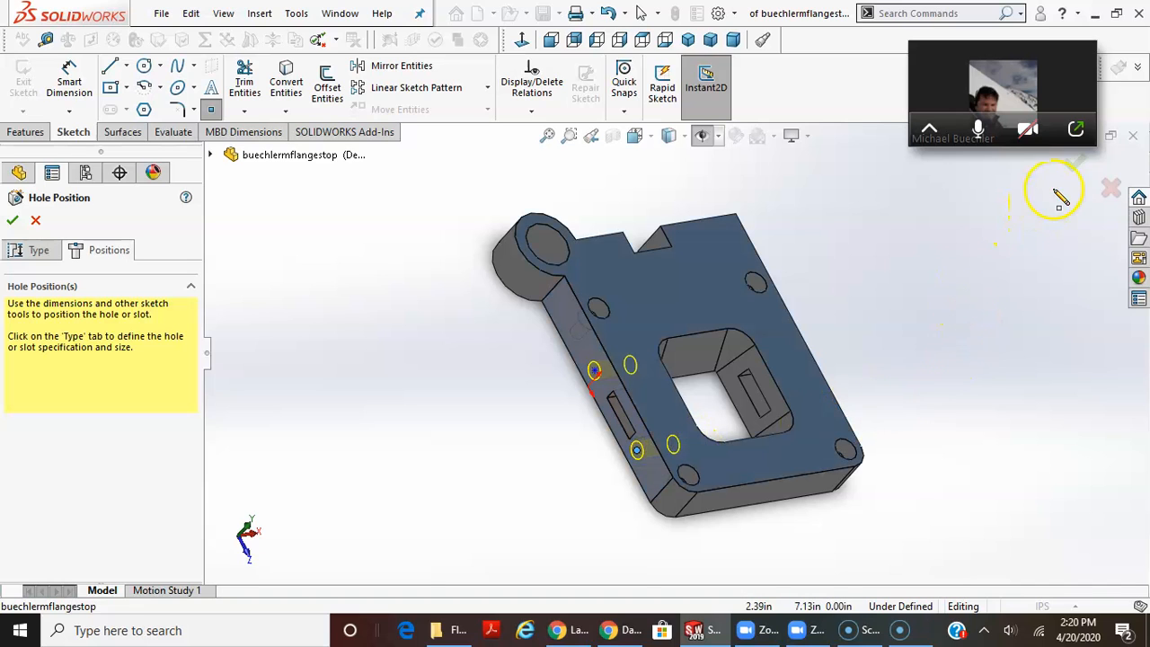
pyautogui.click(1074, 163)
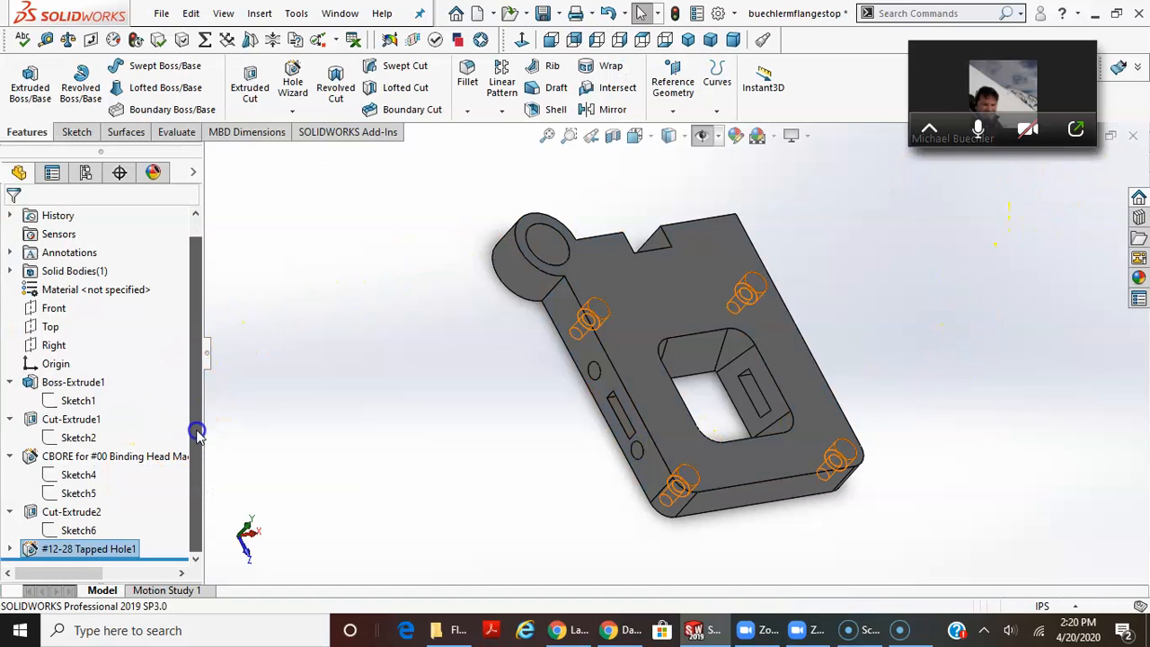
# - Edit the tapped holes' position sketch and draw a vertical centerline from the midpoint of the slot's upper long edge
pyautogui.click(10, 548)
pyautogui.rightClick(81, 493)
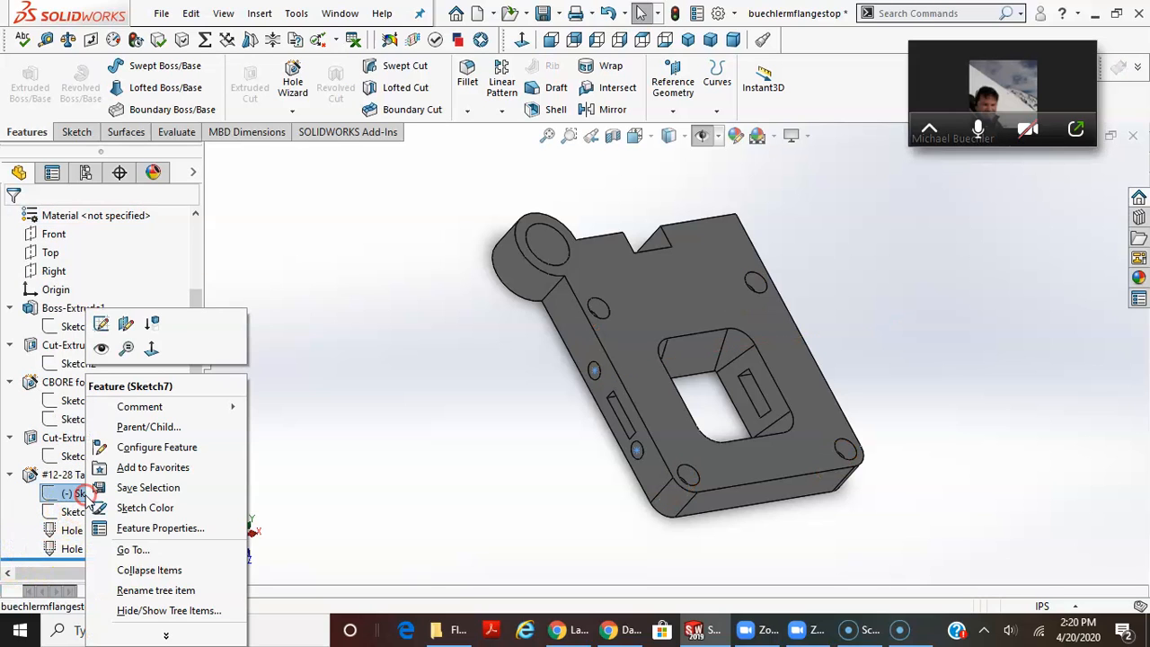
pyautogui.click(102, 325)
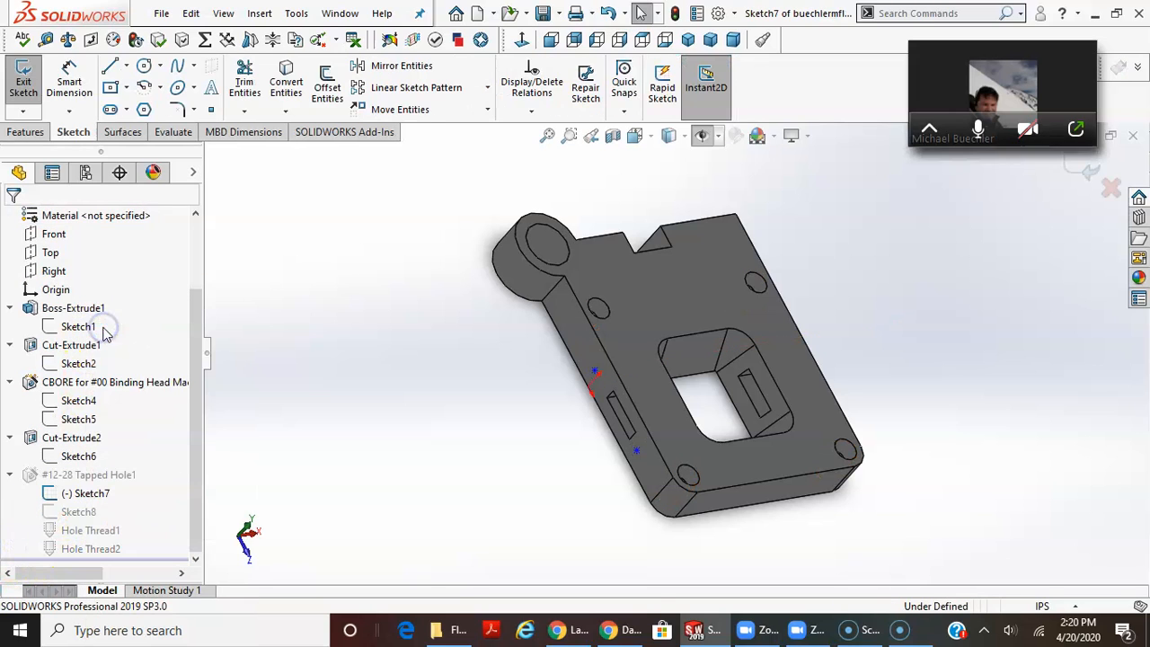
pyautogui.moveTo(639, 415); pyautogui.dragTo(735, 344, button='middle')
pyautogui.scroll(-1, 816, 386)
pyautogui.scroll(-3, 804, 386)
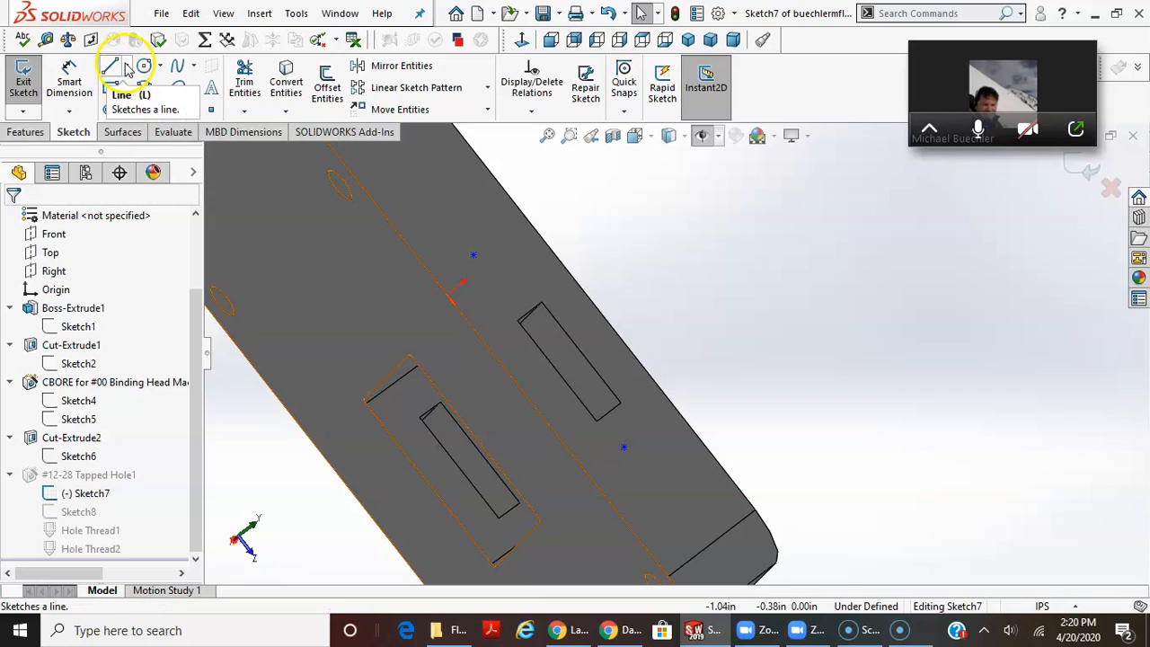
pyautogui.click(126, 66)
pyautogui.click(150, 107)
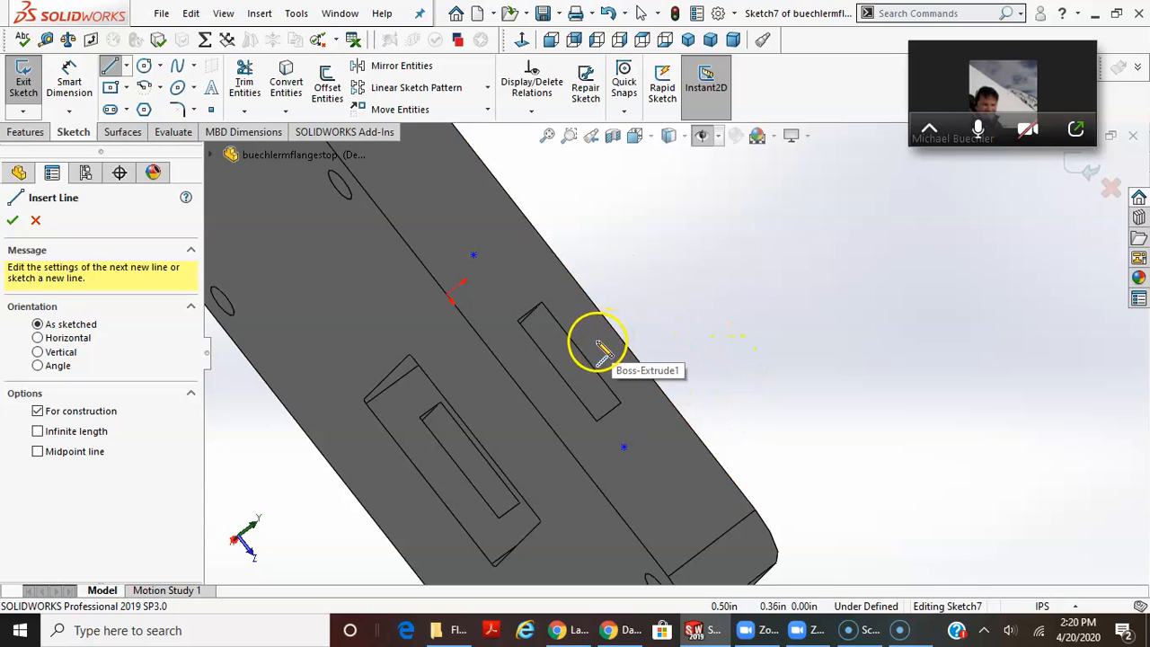
pyautogui.click(582, 353)
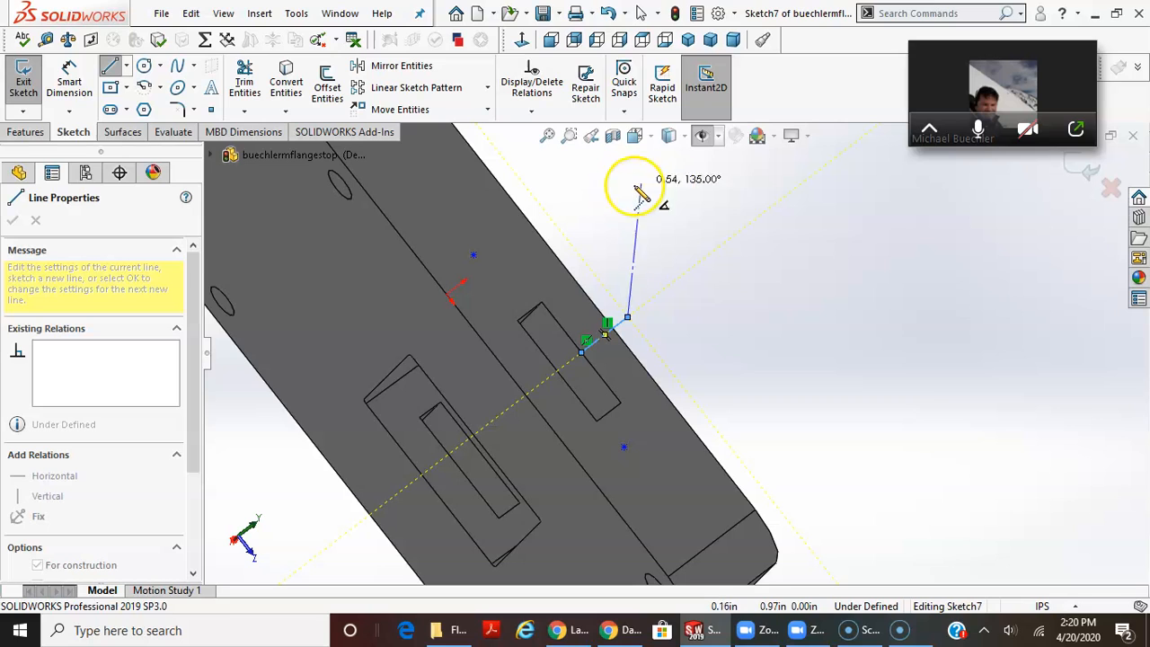
pyautogui.press('Escape')
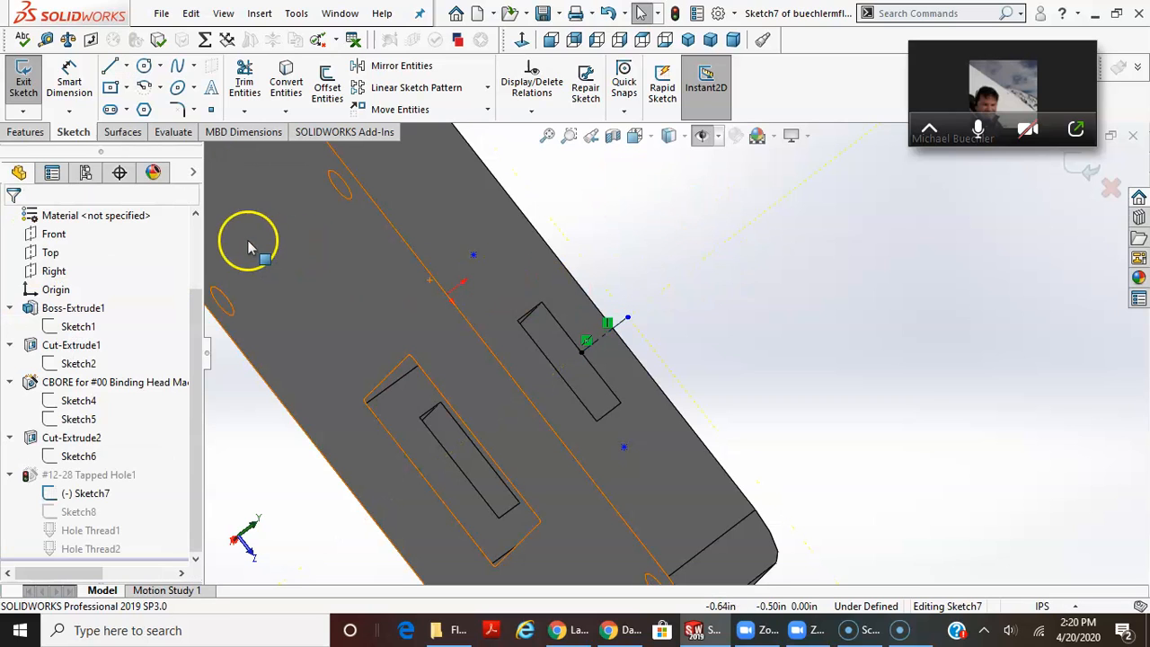
# - Draw a short horizontal centerline from the midpoint of the side face's end edge toward the slot
pyautogui.click(125, 65)
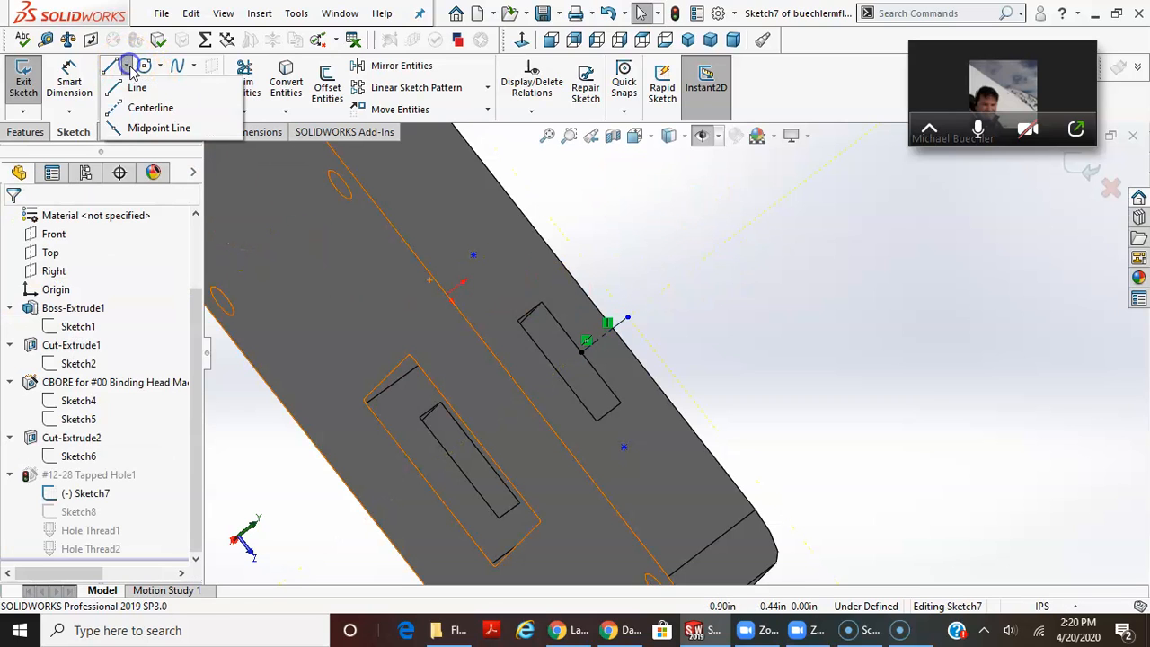
pyautogui.click(148, 105)
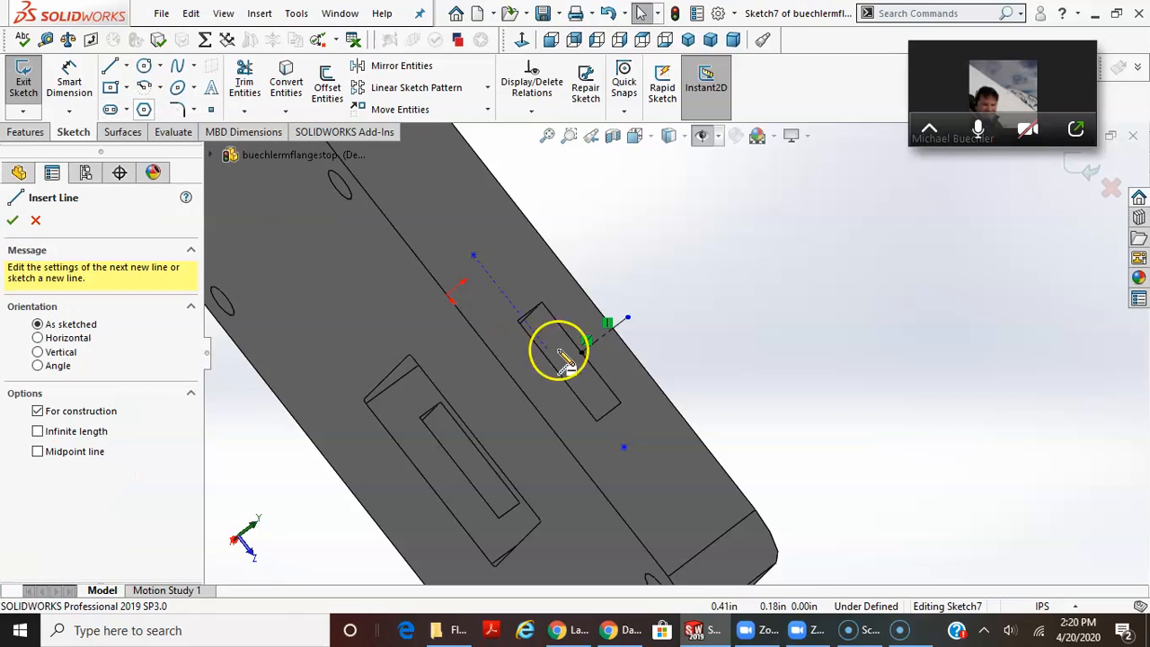
pyautogui.click(711, 542)
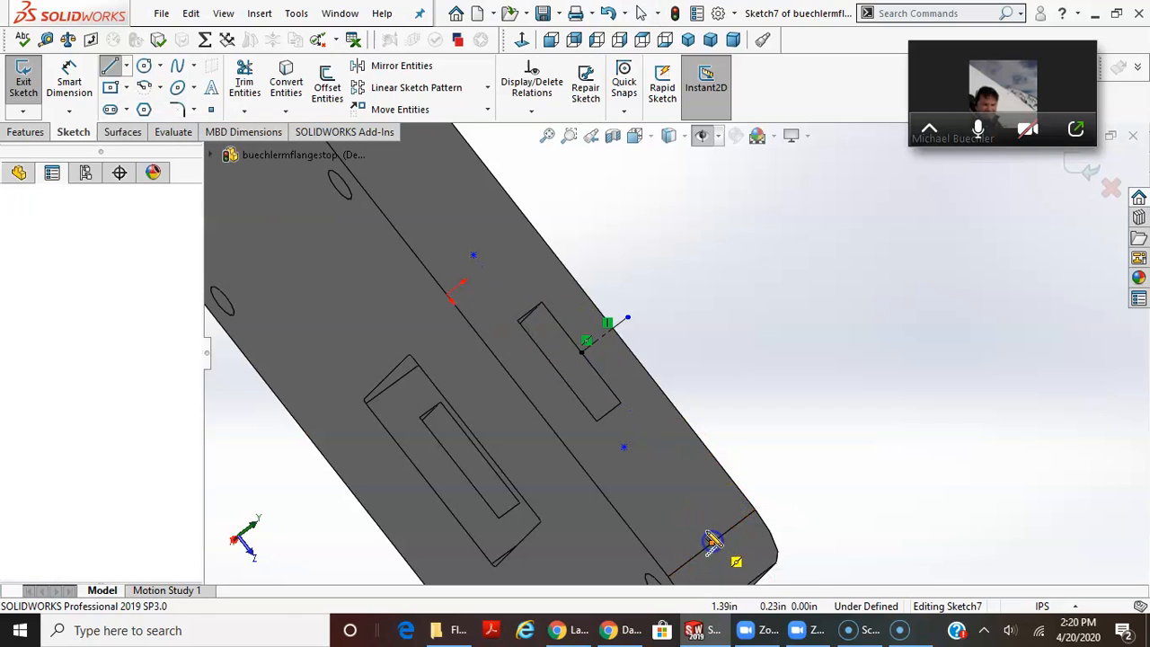
pyautogui.click(672, 493)
pyautogui.press('Escape')
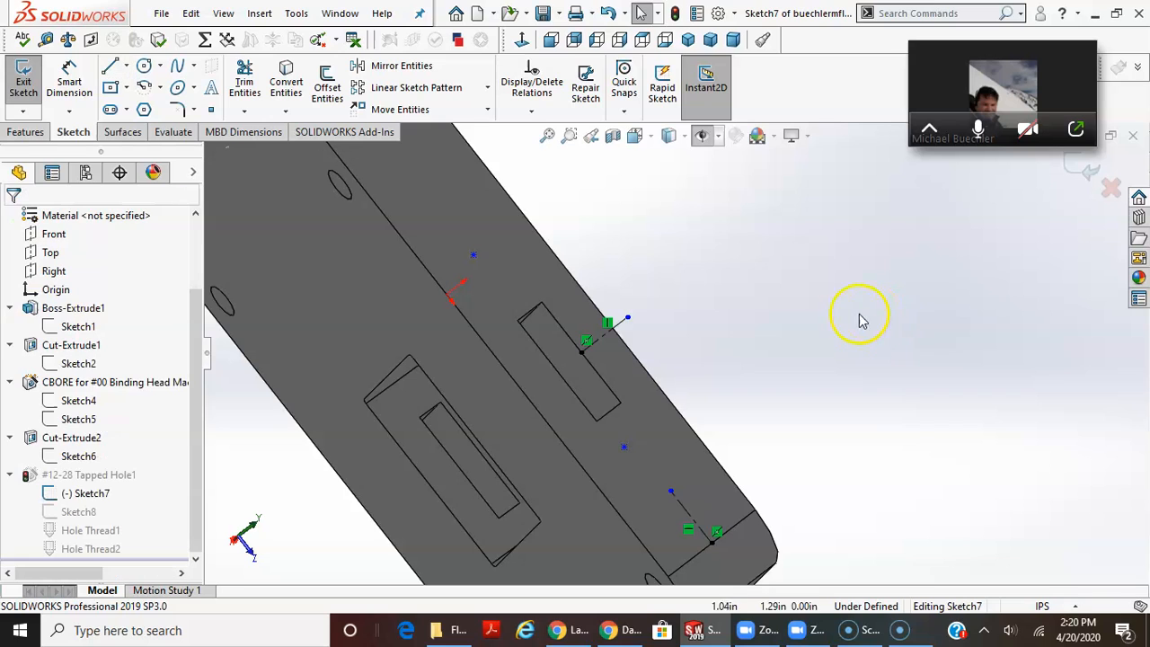
# - Add a Coincident relation between the nearer hole point and the horizontal centerline
pyautogui.click(625, 448)
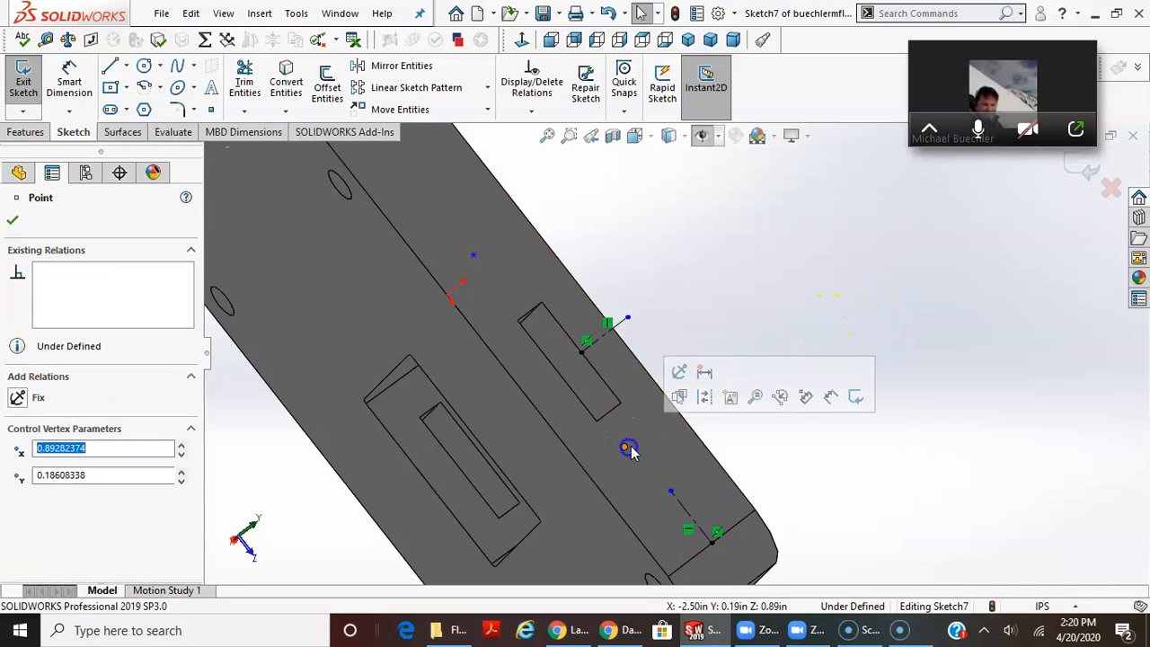
pyautogui.keyDown('ctrl'); pyautogui.click(685, 500); pyautogui.keyUp('ctrl')
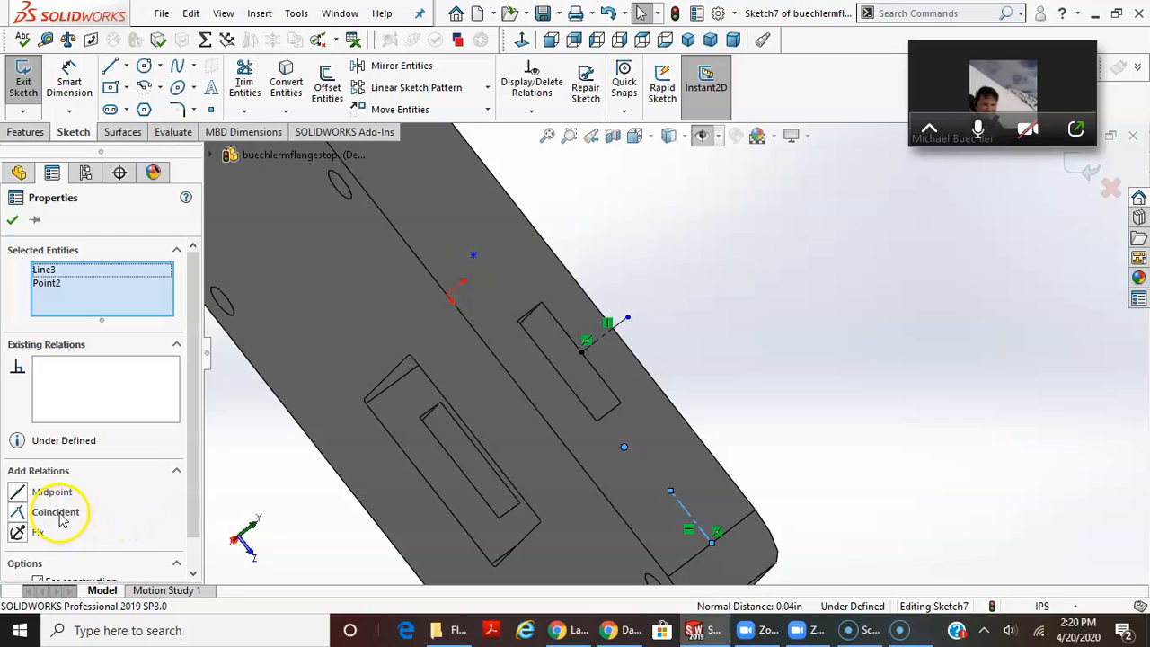
pyautogui.click(56, 512)
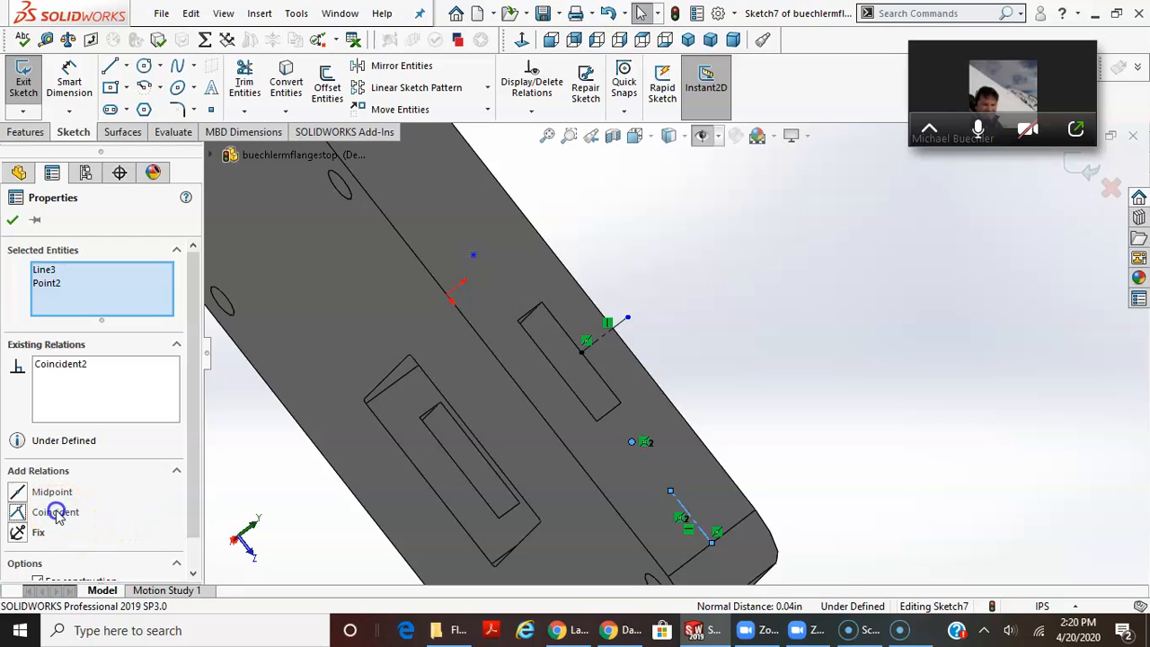
pyautogui.click(660, 308)
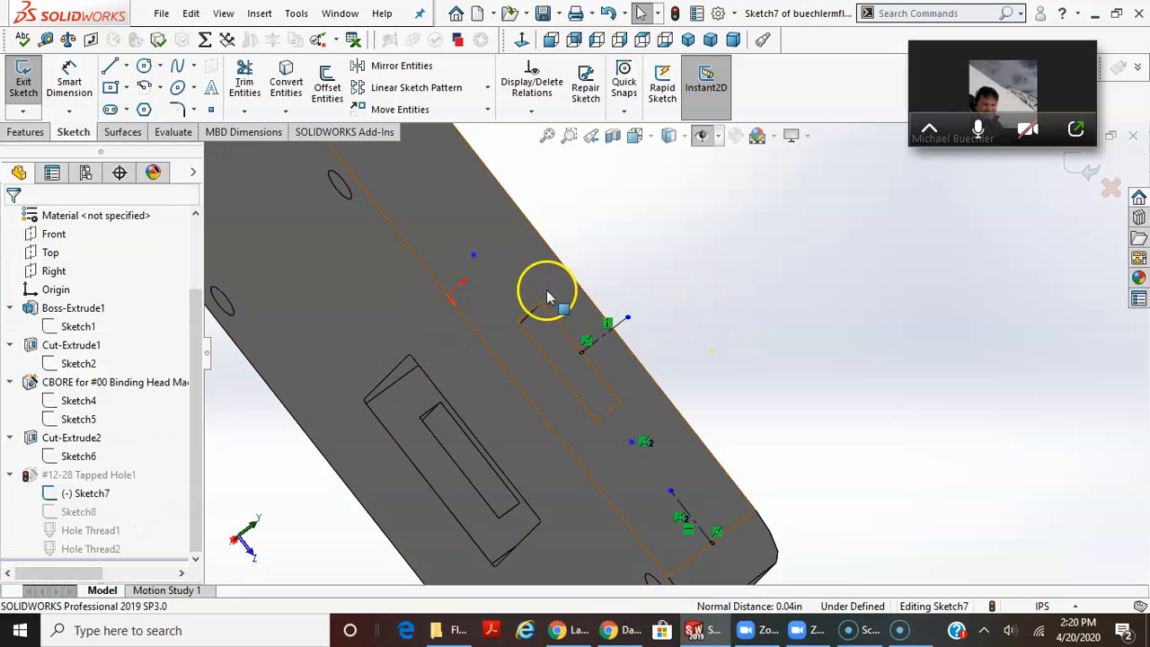
# - Try to align the two hole points with Vertical, Horizontal and Coincident relations
pyautogui.click(473, 255)
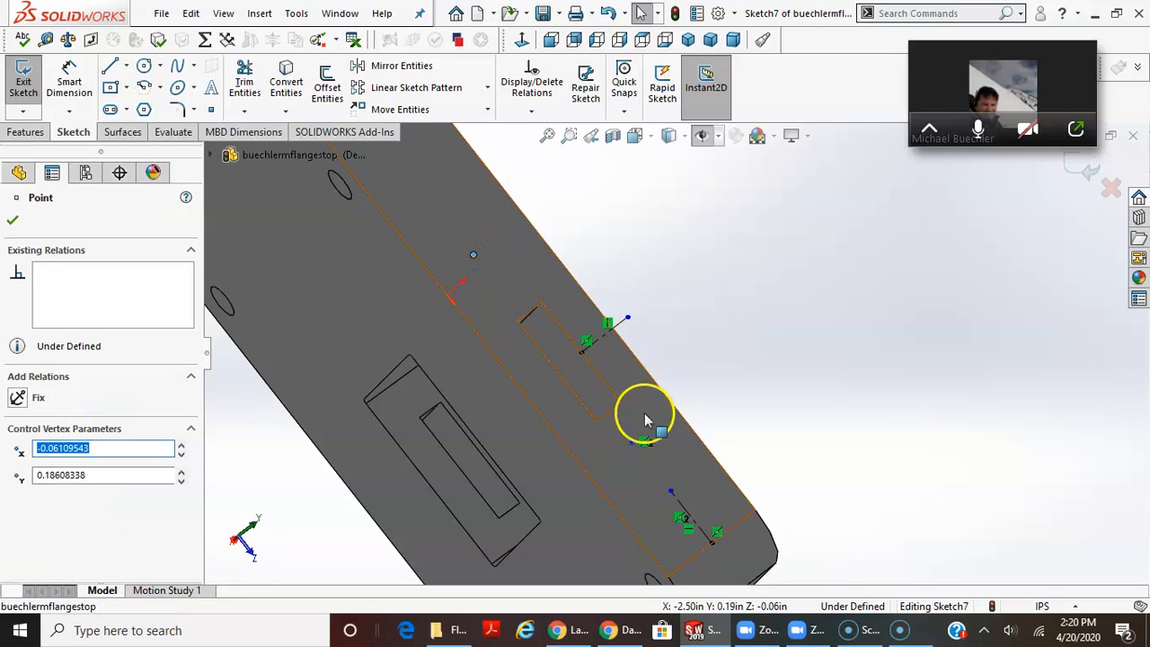
pyautogui.keyDown('ctrl'); pyautogui.click(633, 442); pyautogui.keyUp('ctrl')
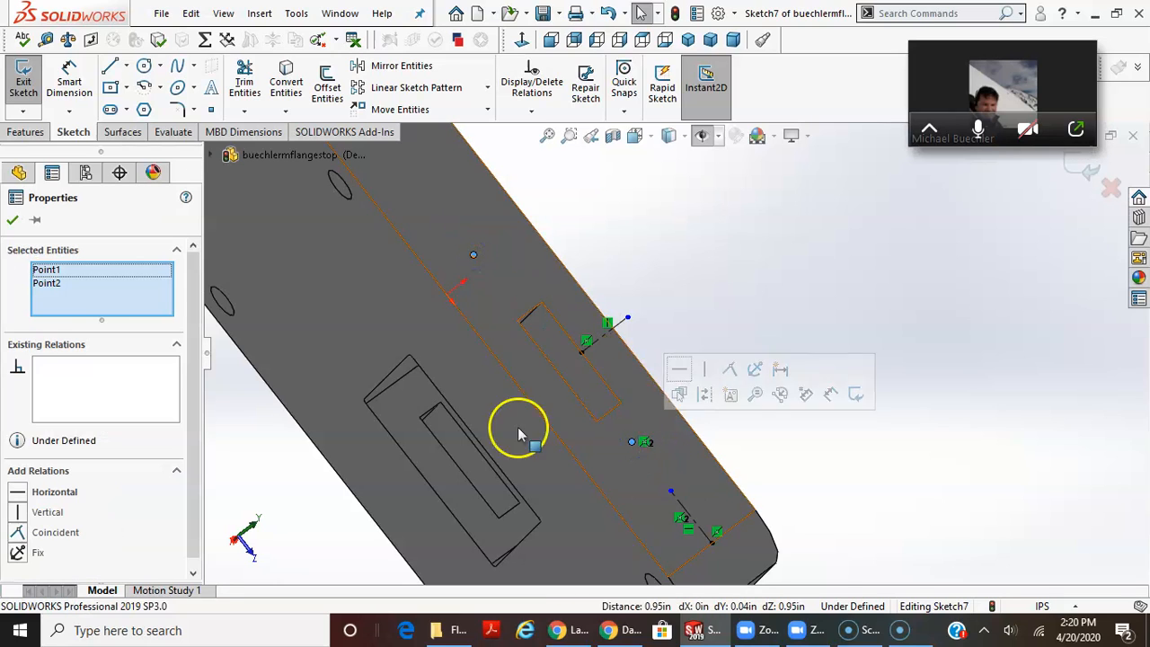
pyautogui.click(36, 513)
pyautogui.click(52, 494)
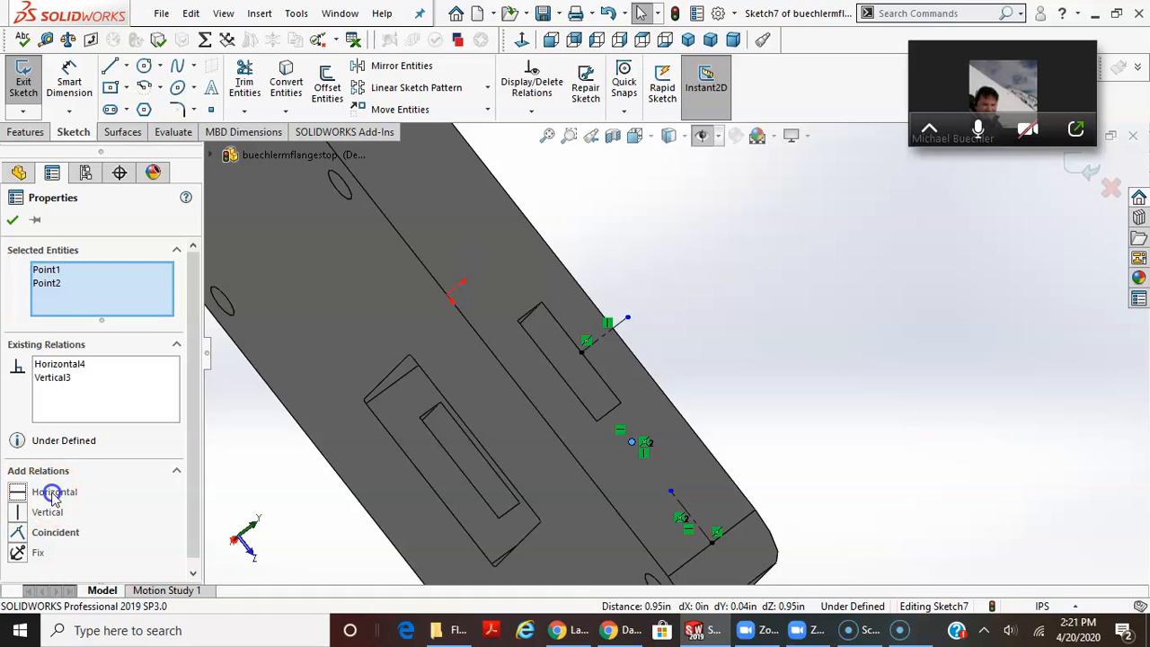
pyautogui.click(48, 537)
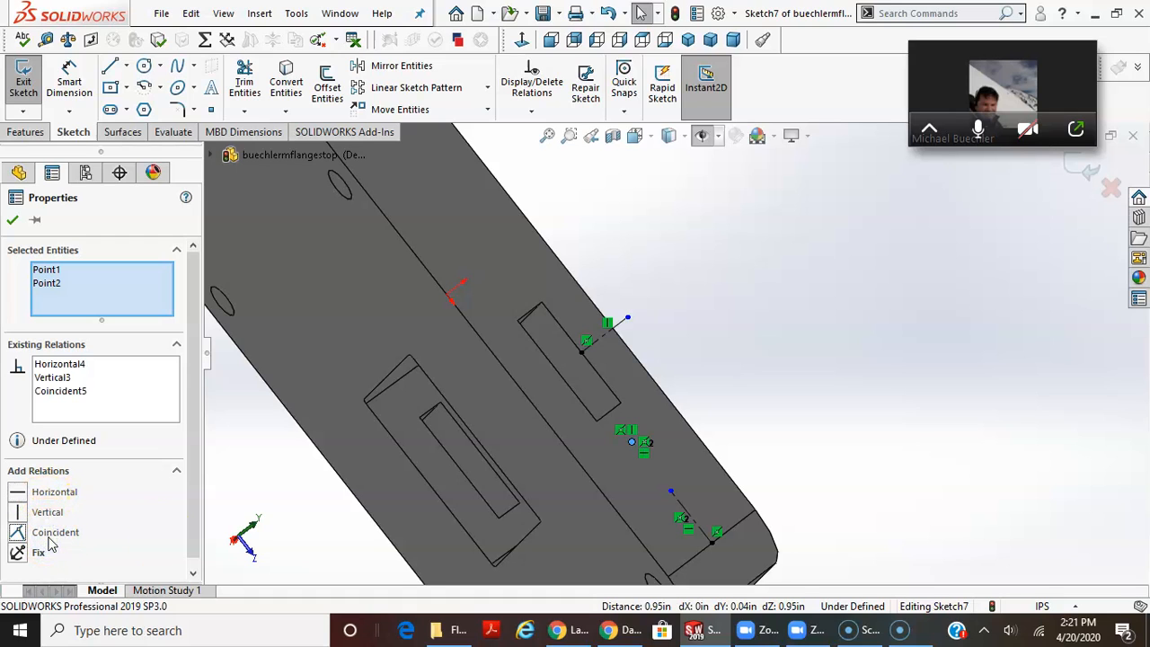
pyautogui.scroll(-4, 654, 430)
pyautogui.scroll(5, 643, 420)
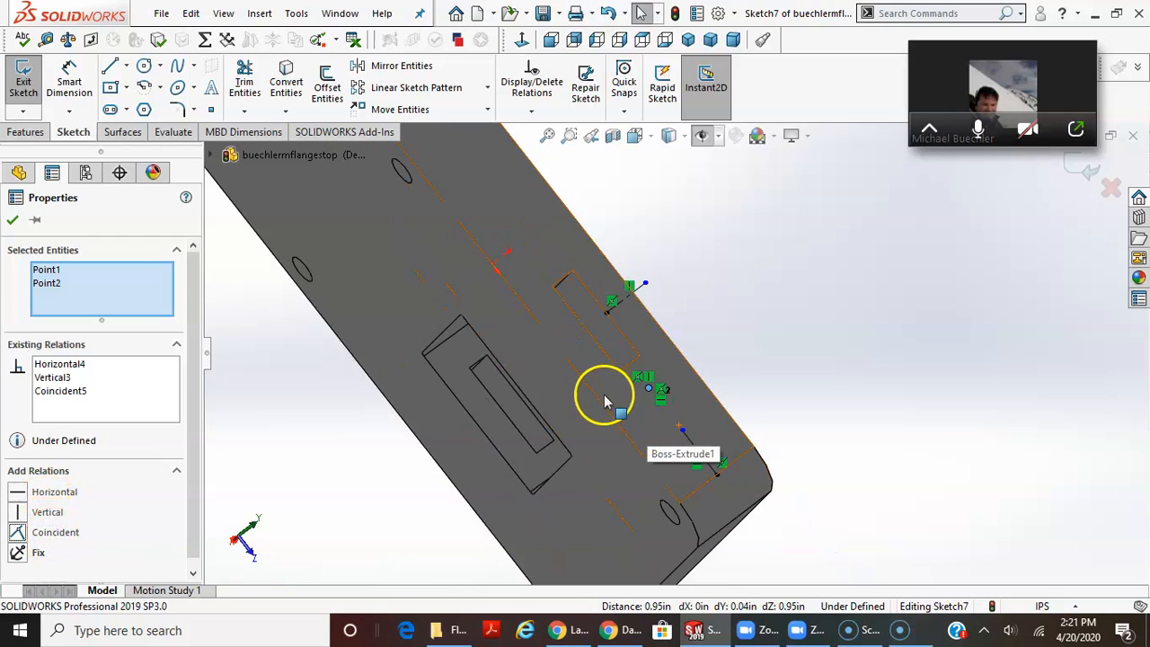
# - Undo the three relations added between the two hole points and clear the selection
pyautogui.hotkey('ctrl', 'z')
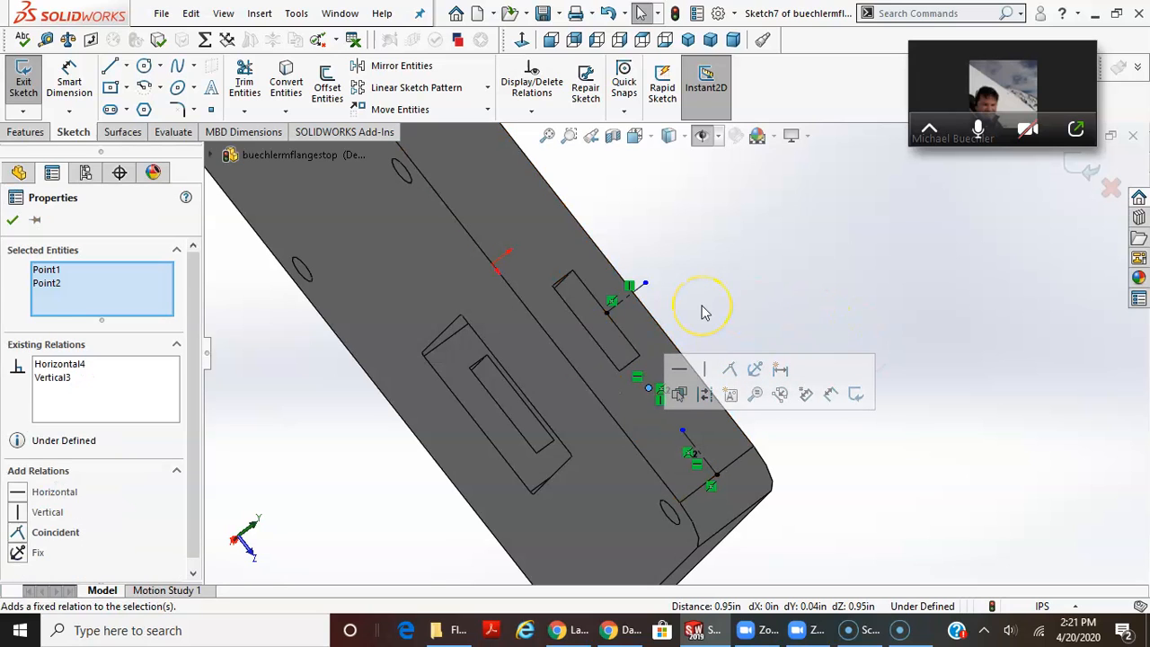
pyautogui.hotkey('ctrl', 'z')
pyautogui.hotkey('ctrl', 'z')
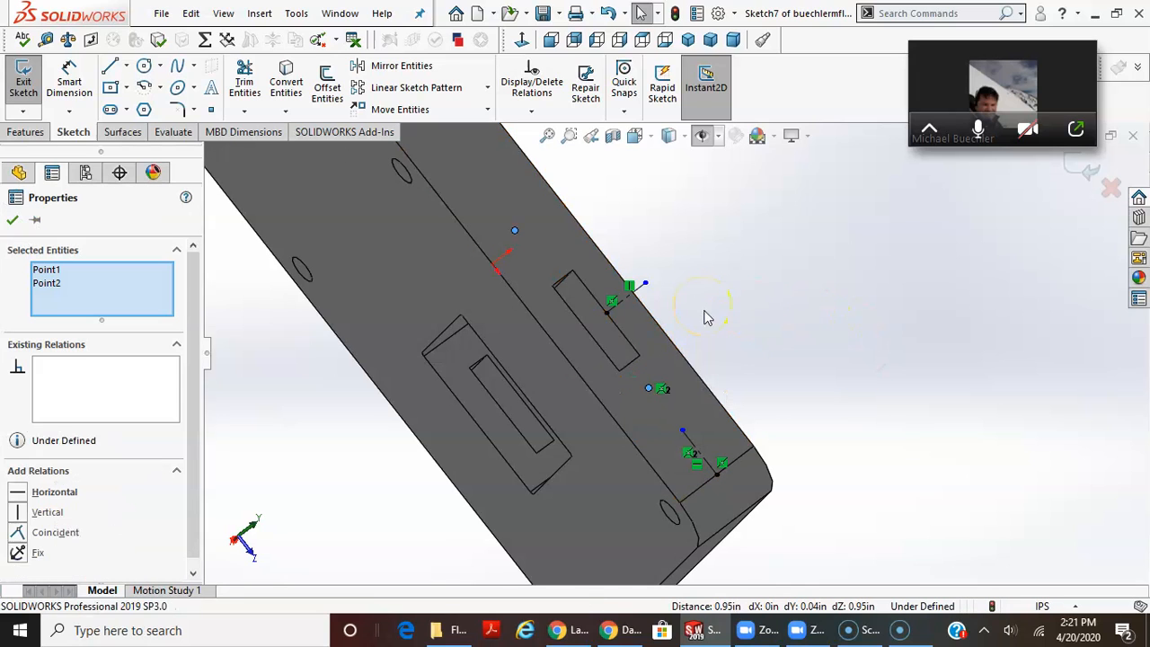
pyautogui.click(686, 315)
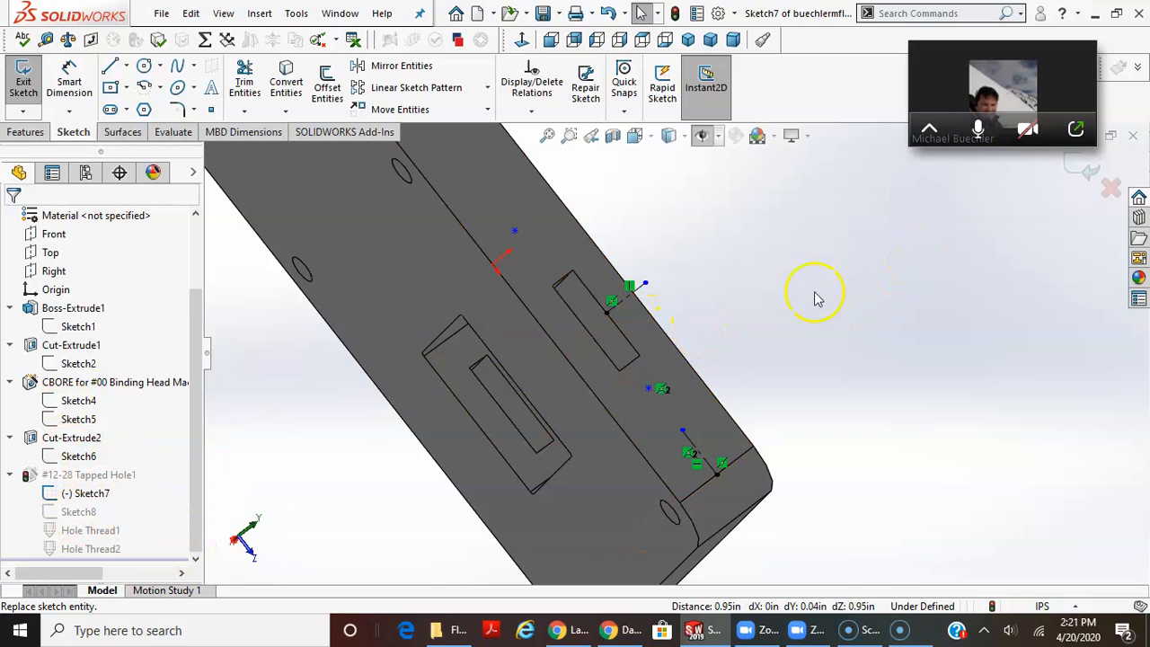
pyautogui.rightClick(78, 496)
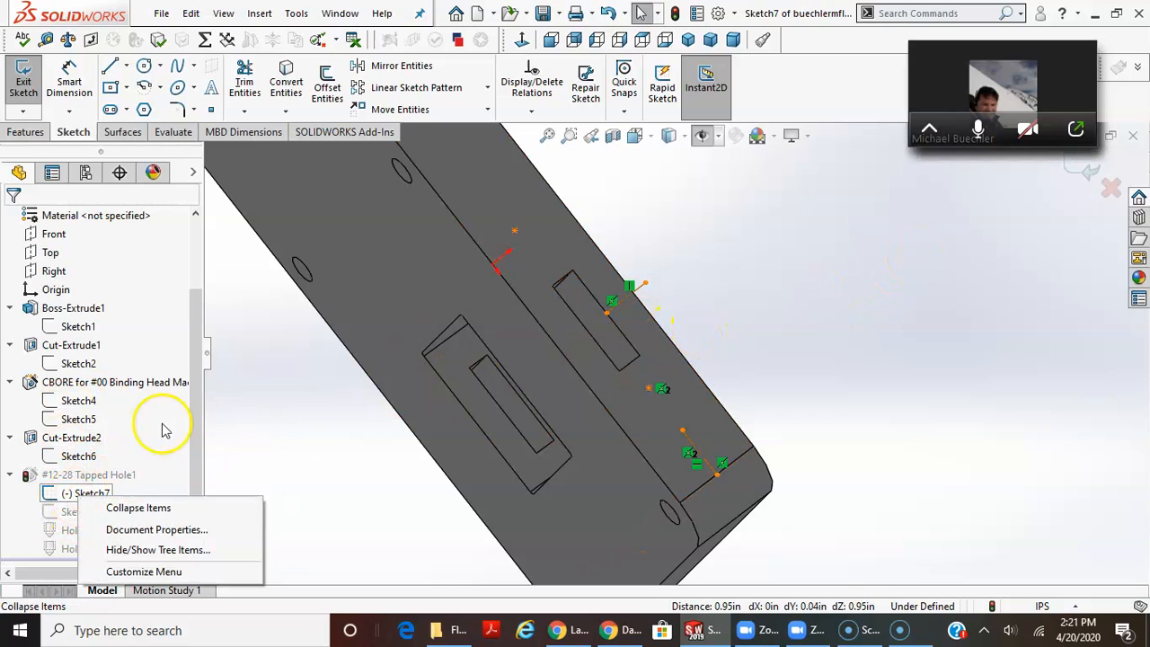
pyautogui.click(1066, 180)
pyautogui.rightClick(1071, 171)
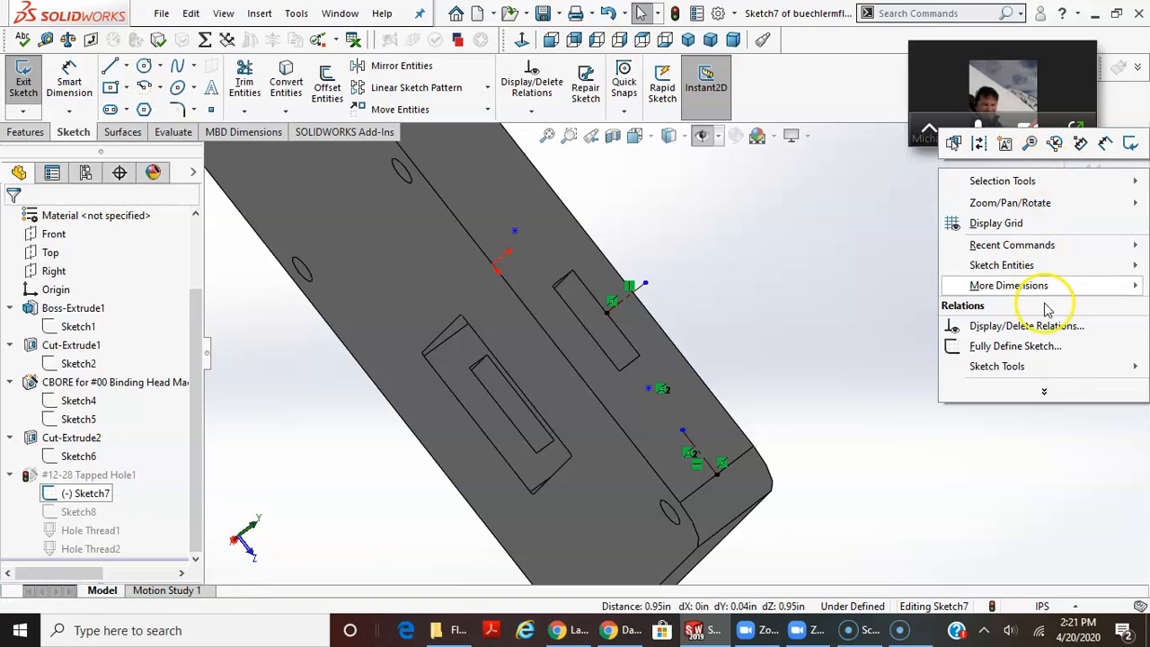
pyautogui.click(1044, 390)
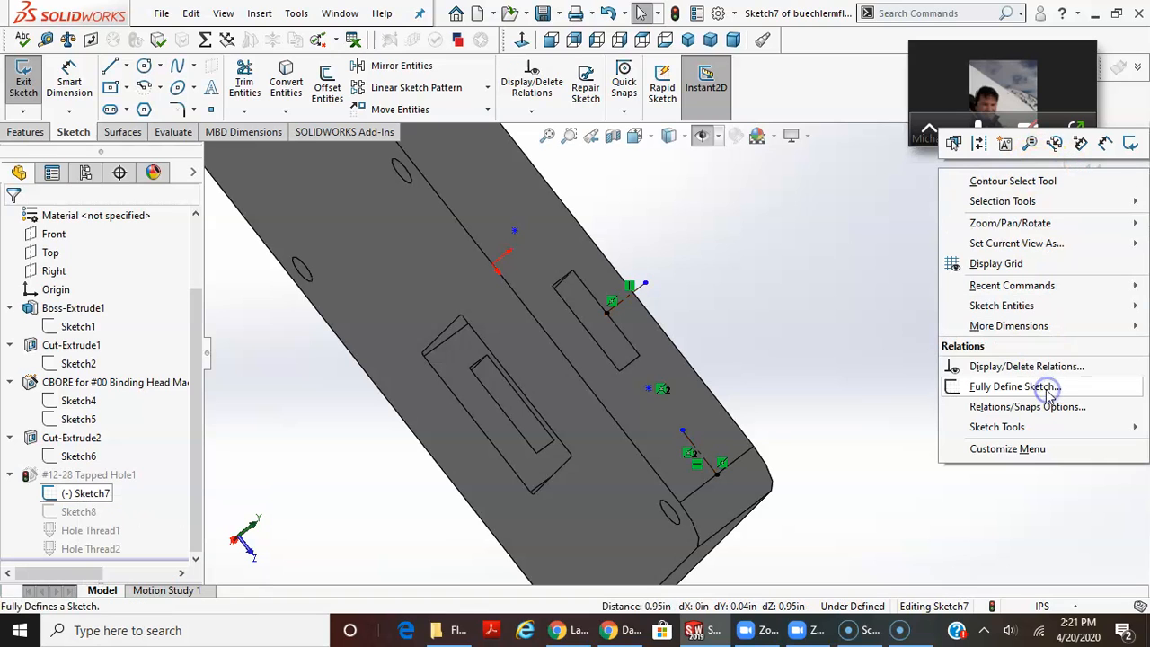
# - View the side face head-on and add a Horizontal relation between the two hole points on either side of the slot
pyautogui.click(668, 135)
pyautogui.click(733, 230)
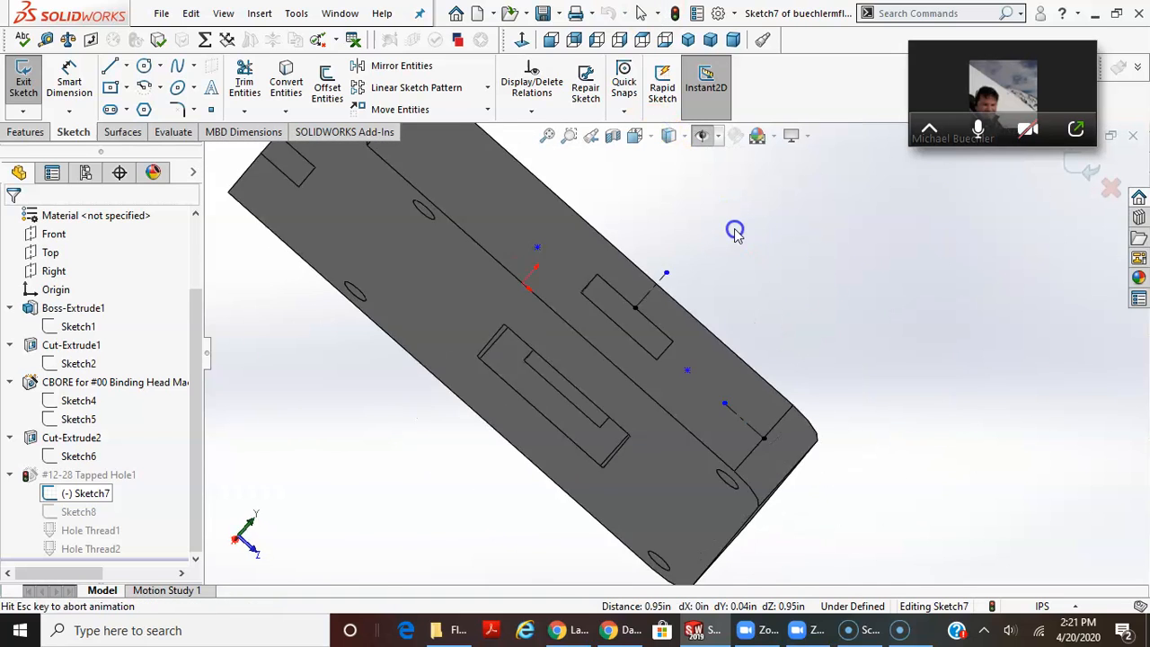
pyautogui.scroll(-6, 872, 392)
pyautogui.scroll(5, 876, 372)
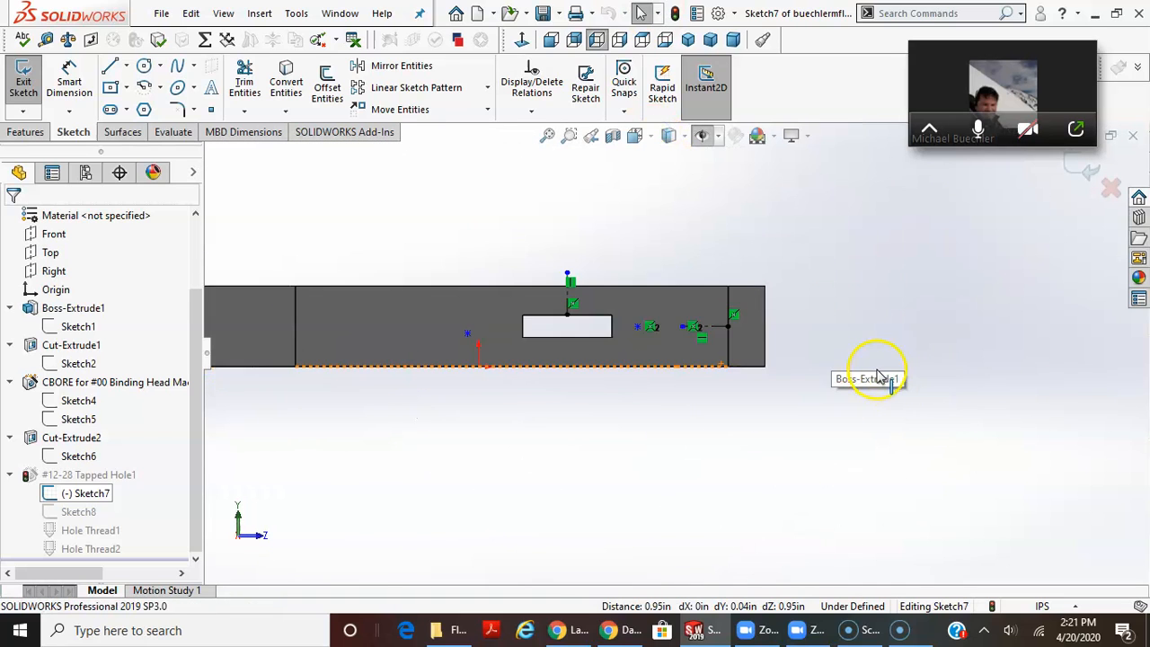
pyautogui.scroll(-2, 475, 308)
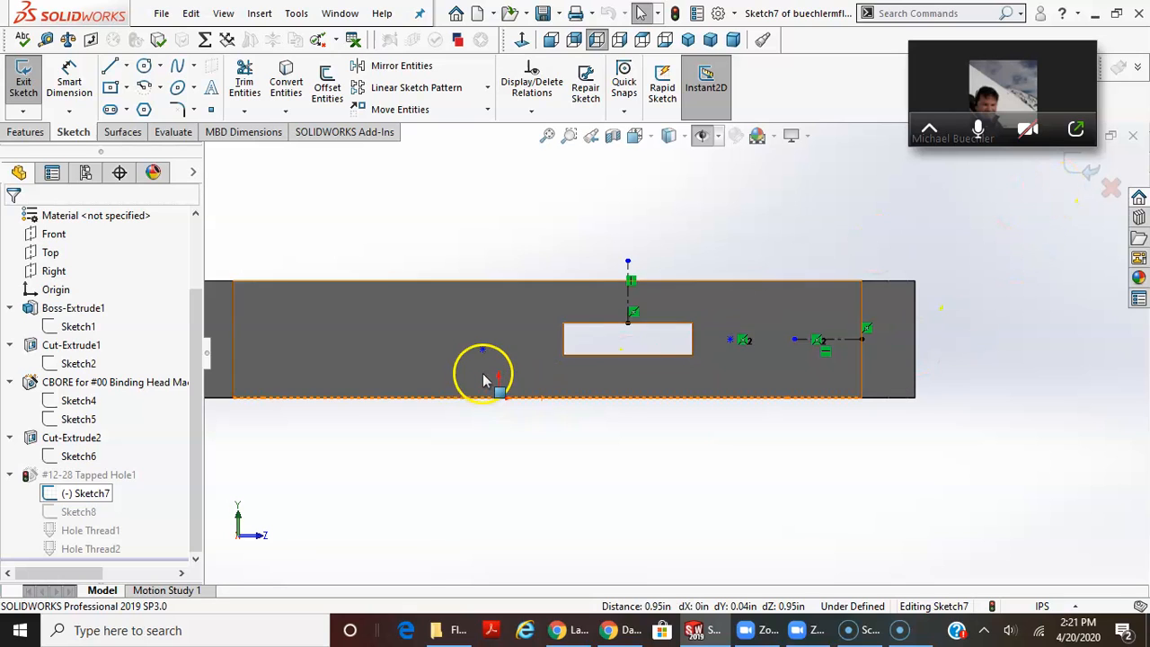
pyautogui.click(483, 350)
pyautogui.keyDown('ctrl'); pyautogui.click(729, 338); pyautogui.keyUp('ctrl')
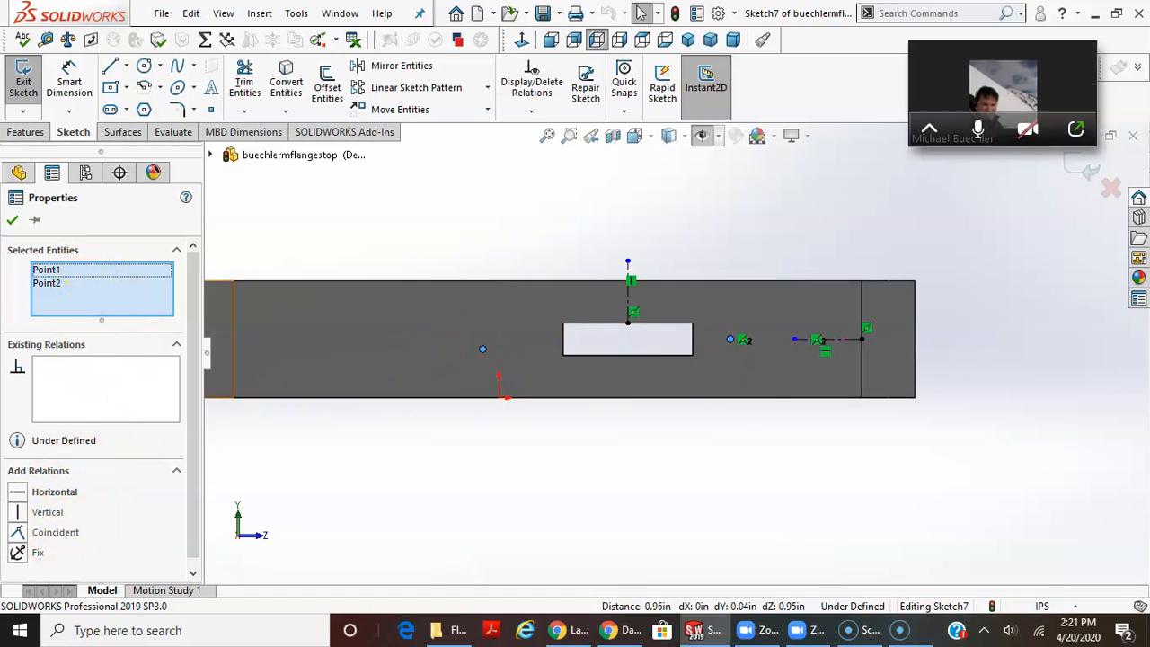
pyautogui.click(55, 494)
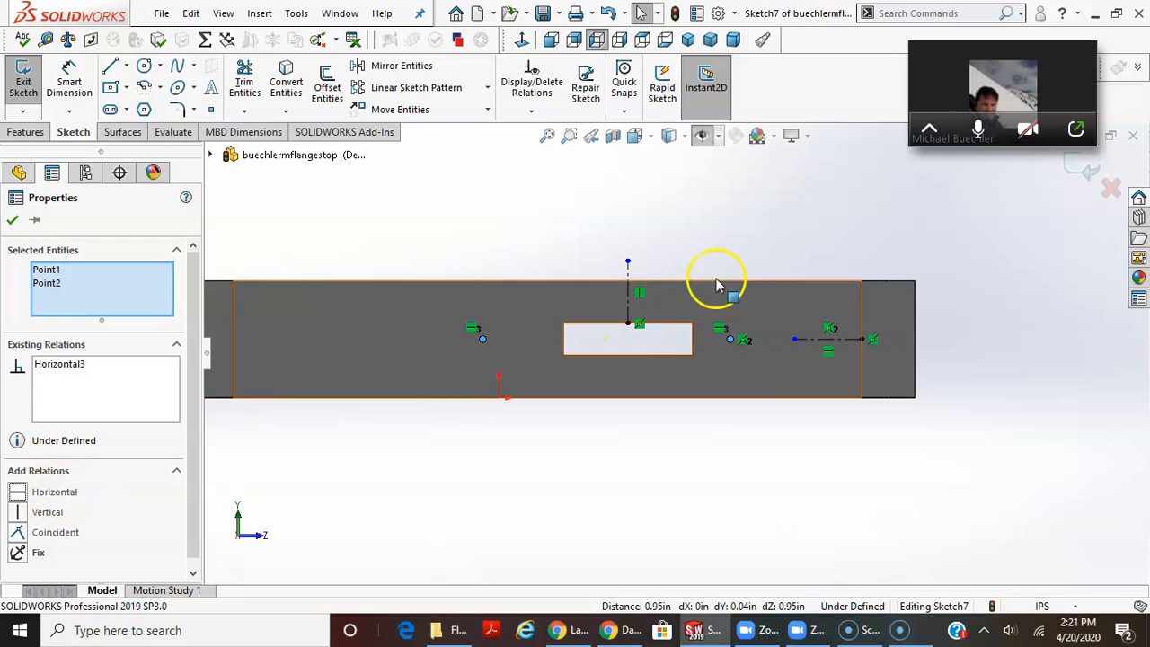
pyautogui.click(728, 245)
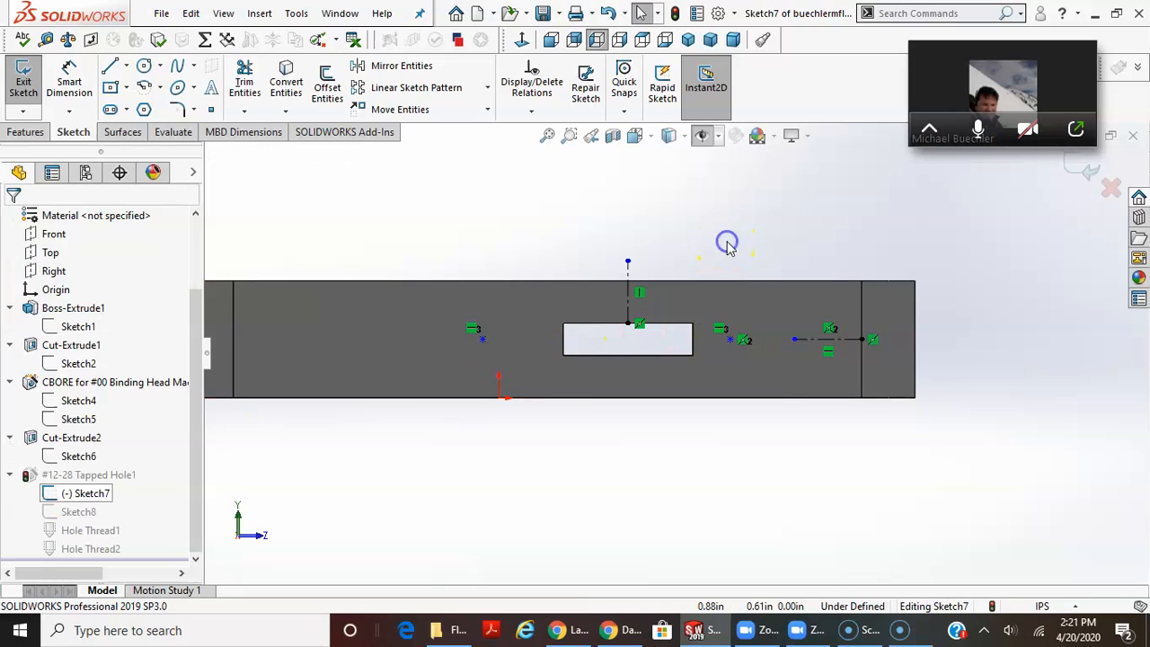
# - Make the two hole points Symmetric about the vertical centerline above the slot and move the pair slightly closer together
pyautogui.click(730, 339)
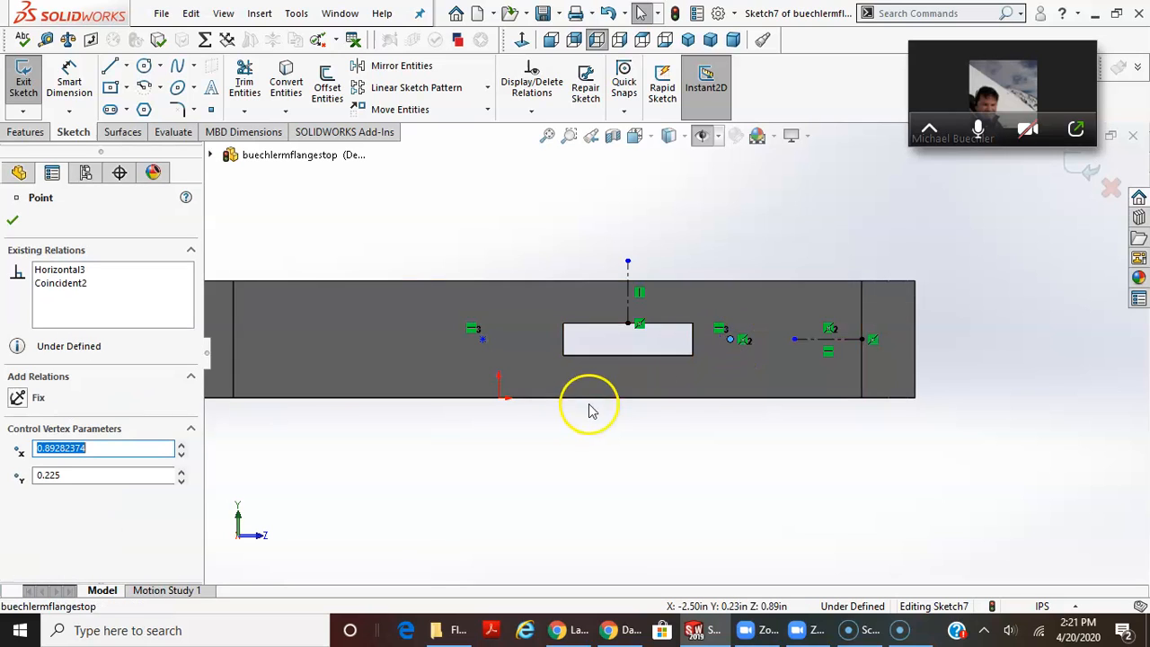
pyautogui.click(482, 338)
pyautogui.keyDown('ctrl'); pyautogui.click(611, 310); pyautogui.keyUp('ctrl')
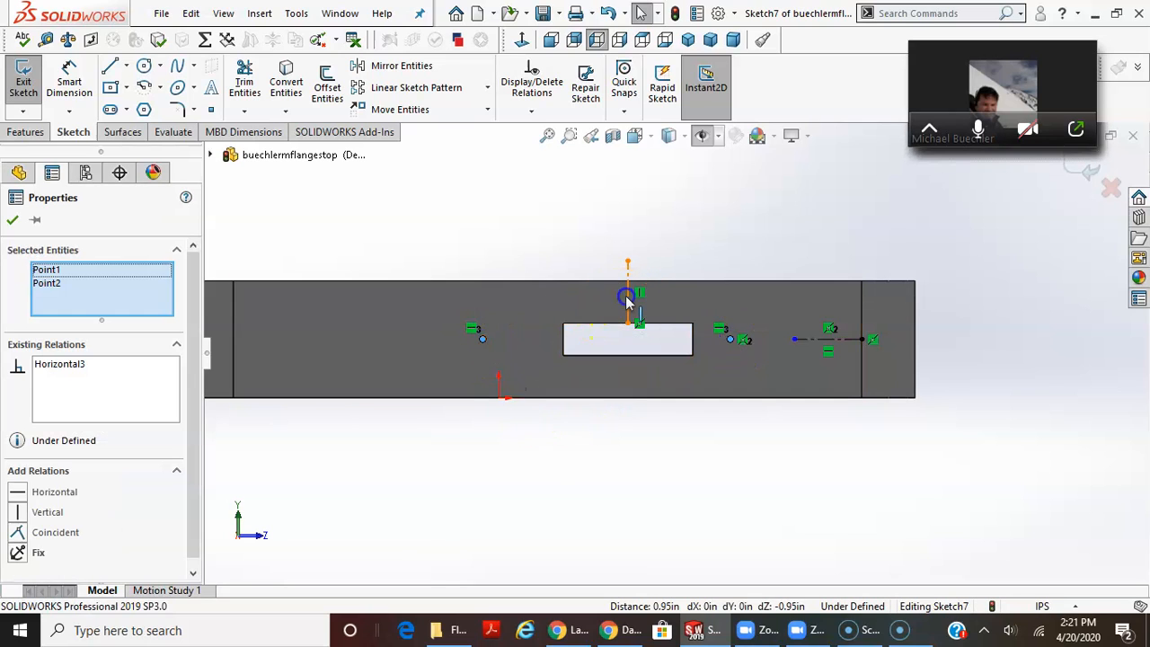
pyautogui.keyDown('ctrl'); pyautogui.click(627, 289); pyautogui.keyUp('ctrl')
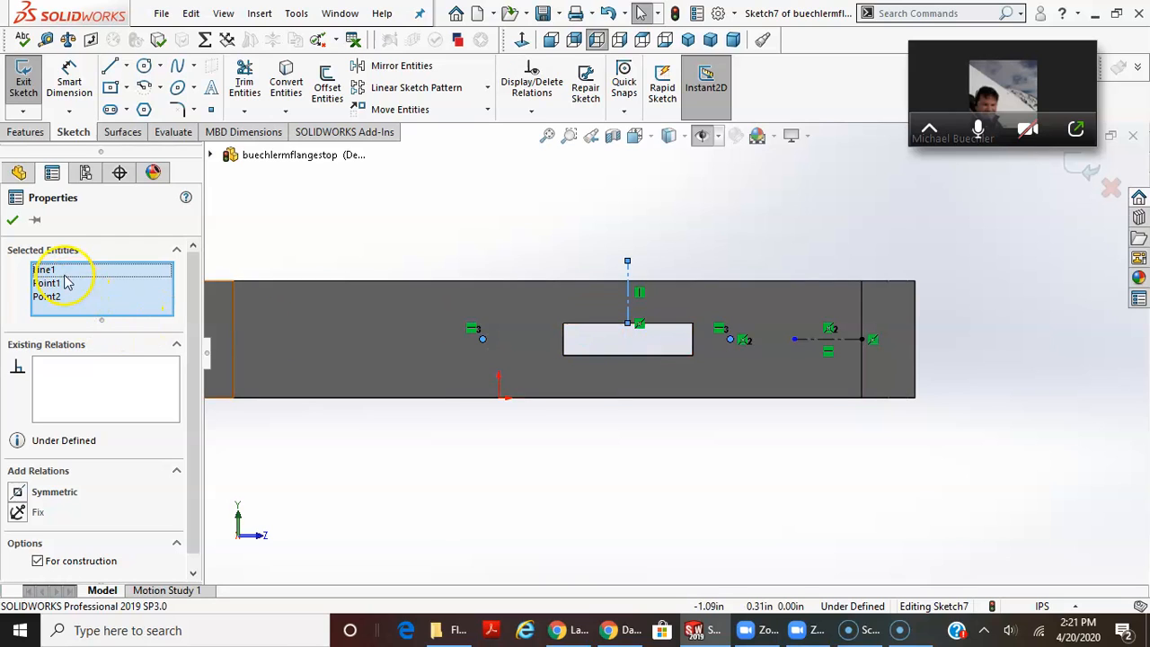
pyautogui.click(54, 492)
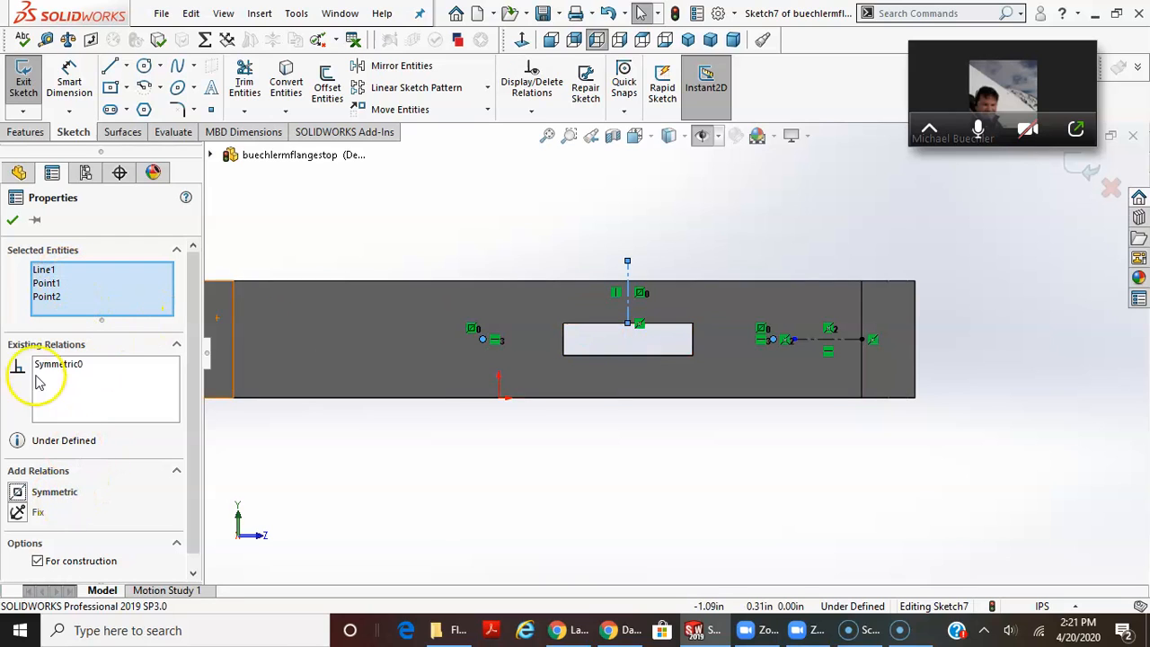
pyautogui.click(13, 221)
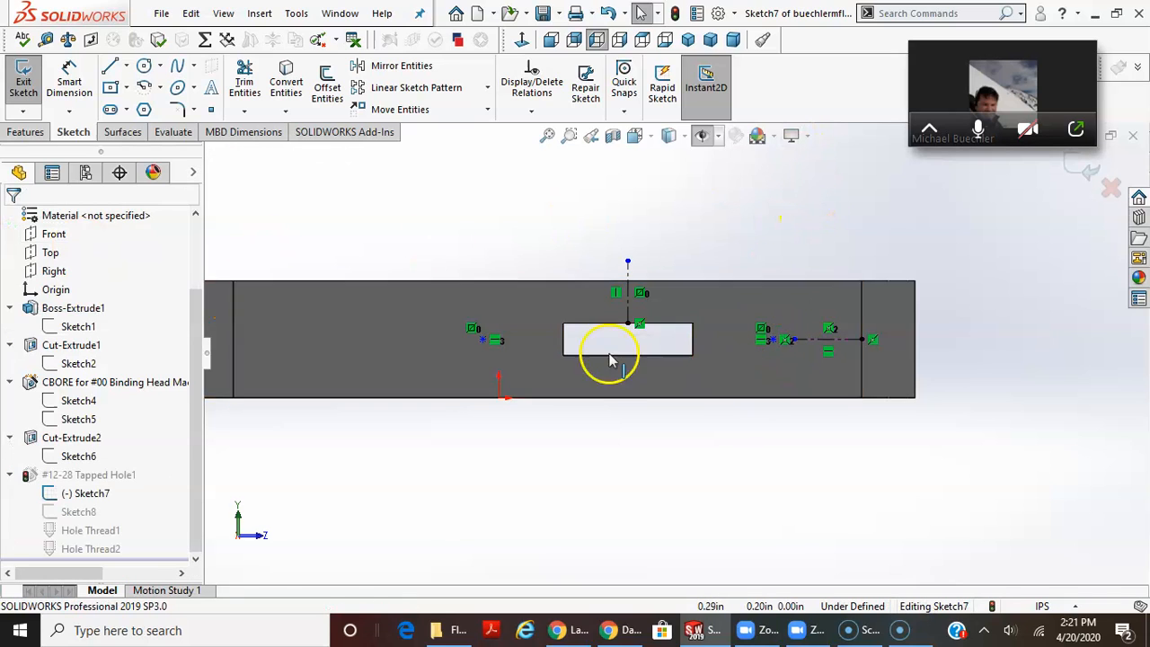
pyautogui.moveTo(483, 339)
pyautogui.mouseDown()
pyautogui.moveTo(547, 339)
pyautogui.moveTo(503, 338)
pyautogui.moveTo(503, 250)
pyautogui.moveTo(516, 418)
pyautogui.moveTo(485, 281)
pyautogui.moveTo(543, 287)
pyautogui.moveTo(575, 341)
pyautogui.moveTo(480, 357)
pyautogui.moveTo(506, 356)
pyautogui.mouseUp()
pyautogui.click(650, 260)
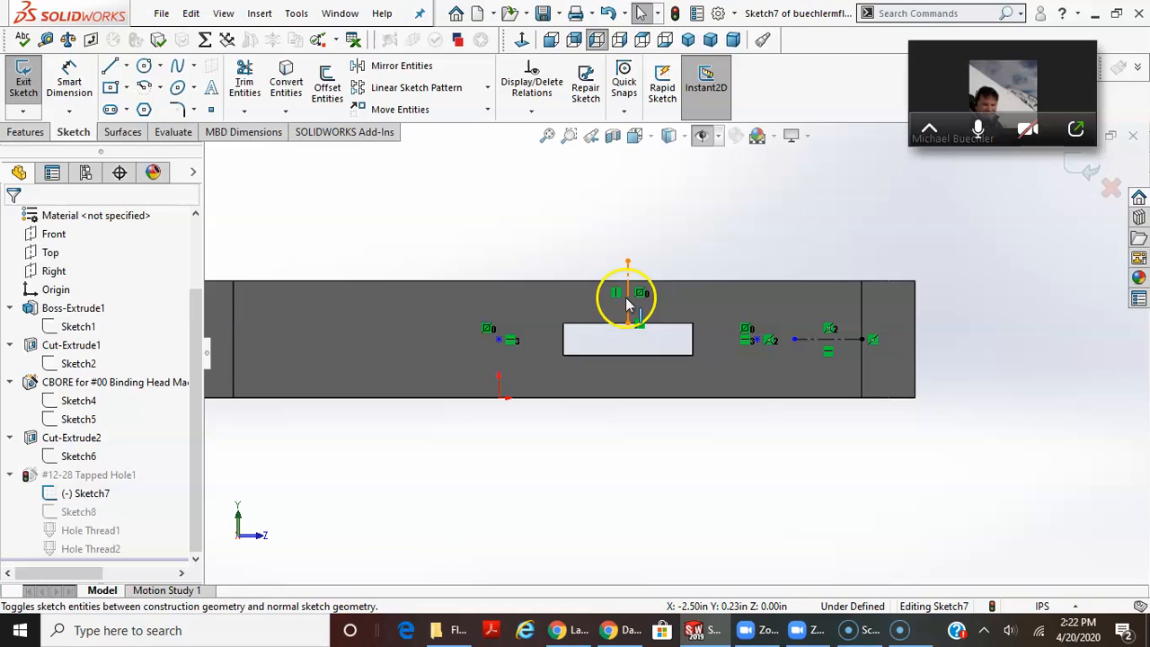
# - Dimension the distance between the two hole points as 1 in and finish the hole position sketch
pyautogui.click(69, 81)
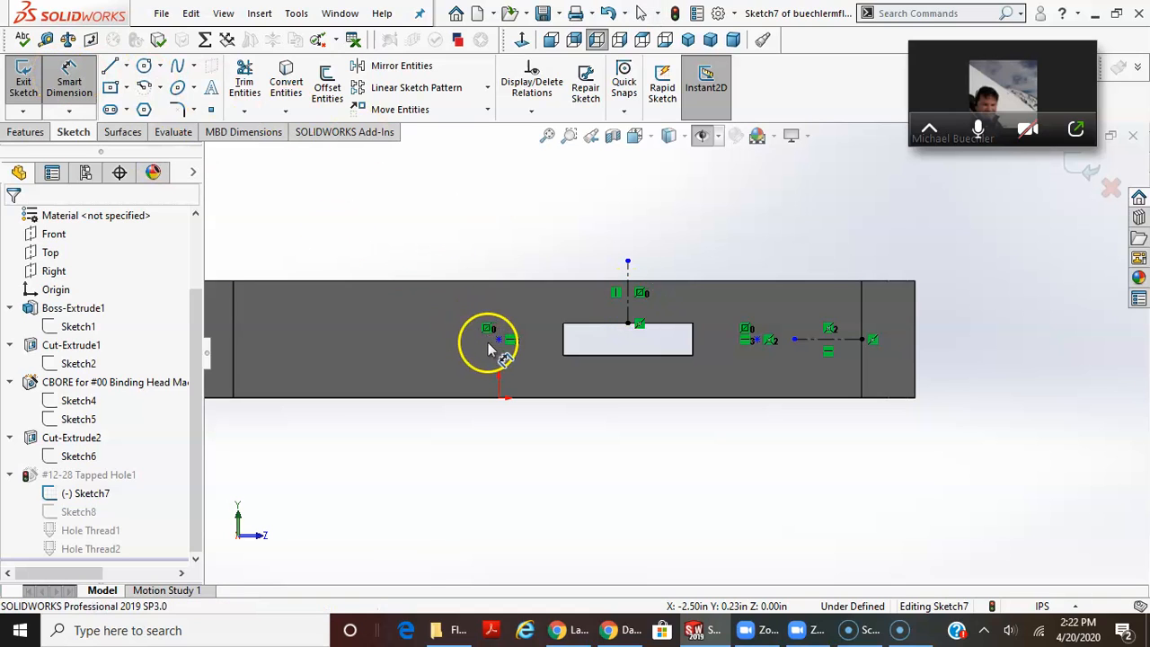
pyautogui.click(641, 256)
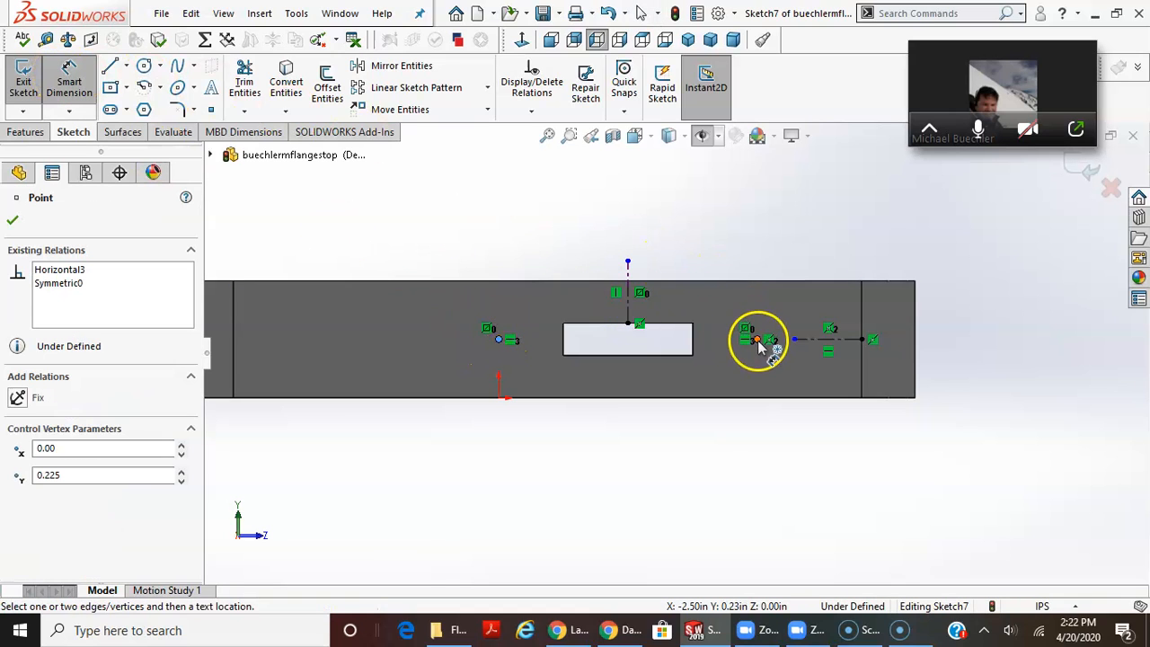
pyautogui.click(759, 344)
pyautogui.click(624, 216)
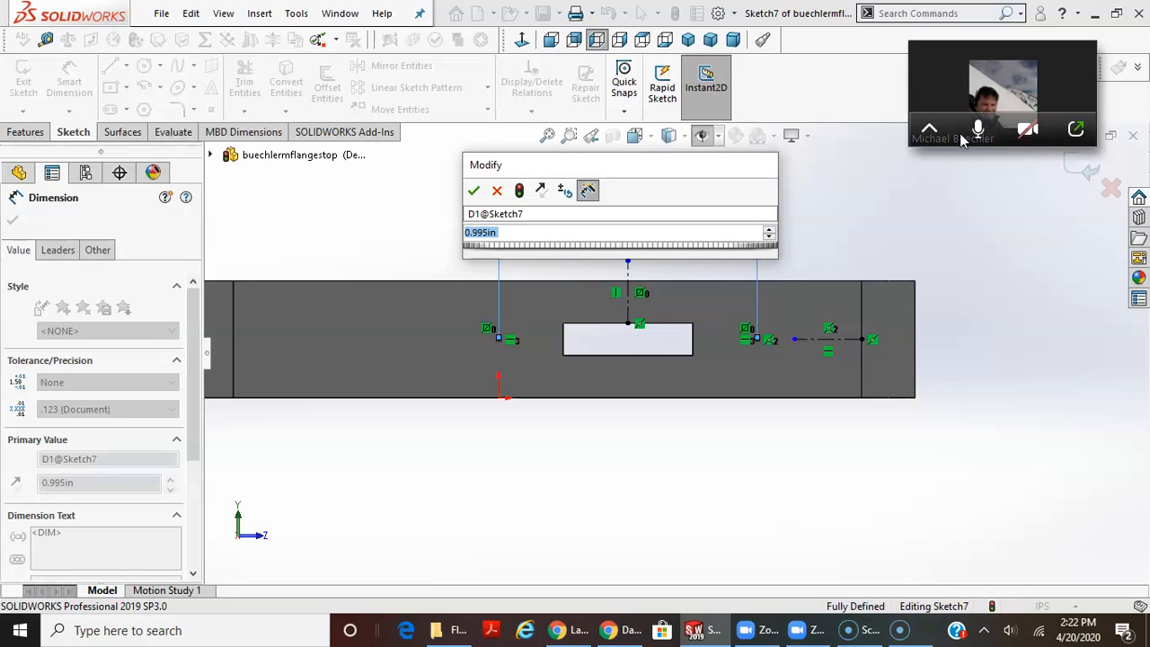
pyautogui.write('1')
pyautogui.press('Return')
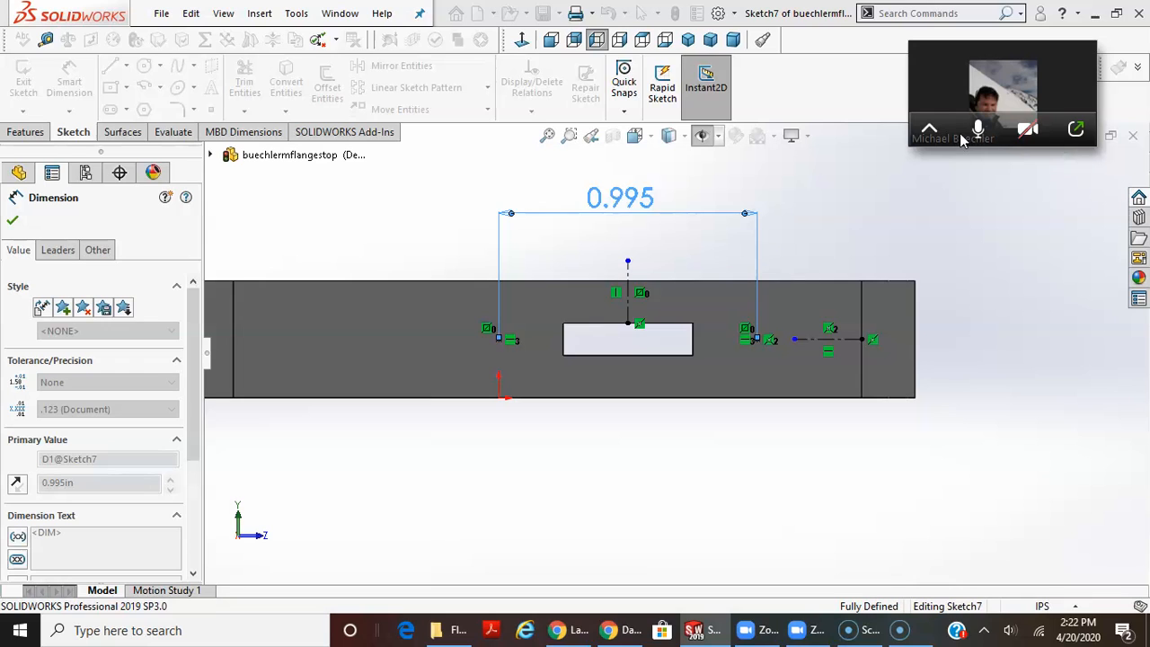
pyautogui.click(954, 135)
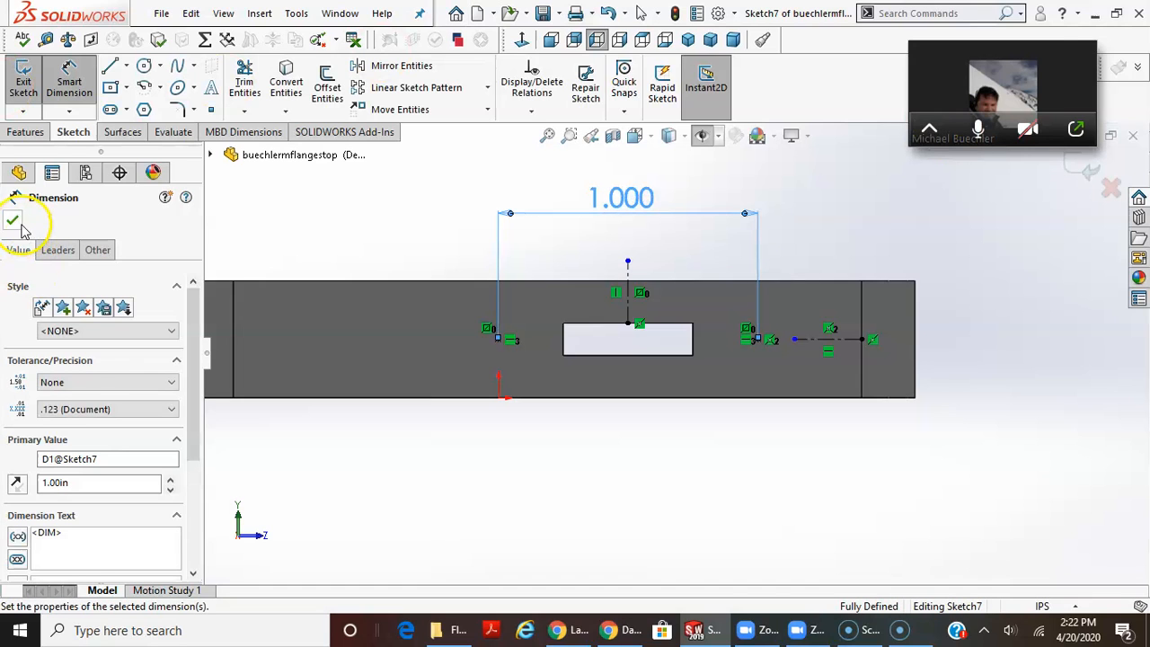
pyautogui.click(680, 393)
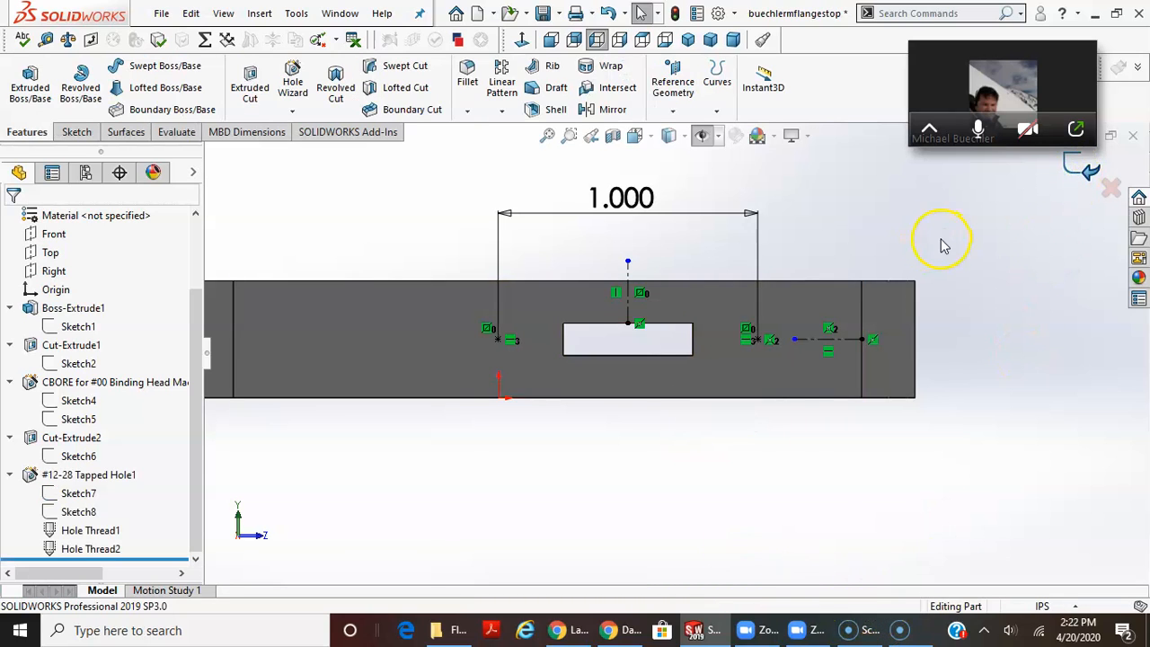
# - Examine the two tapped holes on the side face and review the thread options in their hole specification
pyautogui.moveTo(982, 372); pyautogui.dragTo(878, 474, button='middle')
pyautogui.moveTo(226, 513); pyautogui.dragTo(459, 451, button='middle')
pyautogui.scroll(-5, 459, 451)
pyautogui.moveTo(598, 367)
pyautogui.mouseDown(button='middle')
pyautogui.moveTo(611, 334)
pyautogui.moveTo(646, 337)
pyautogui.moveTo(622, 332)
pyautogui.moveTo(629, 321)
pyautogui.mouseUp(button='middle')
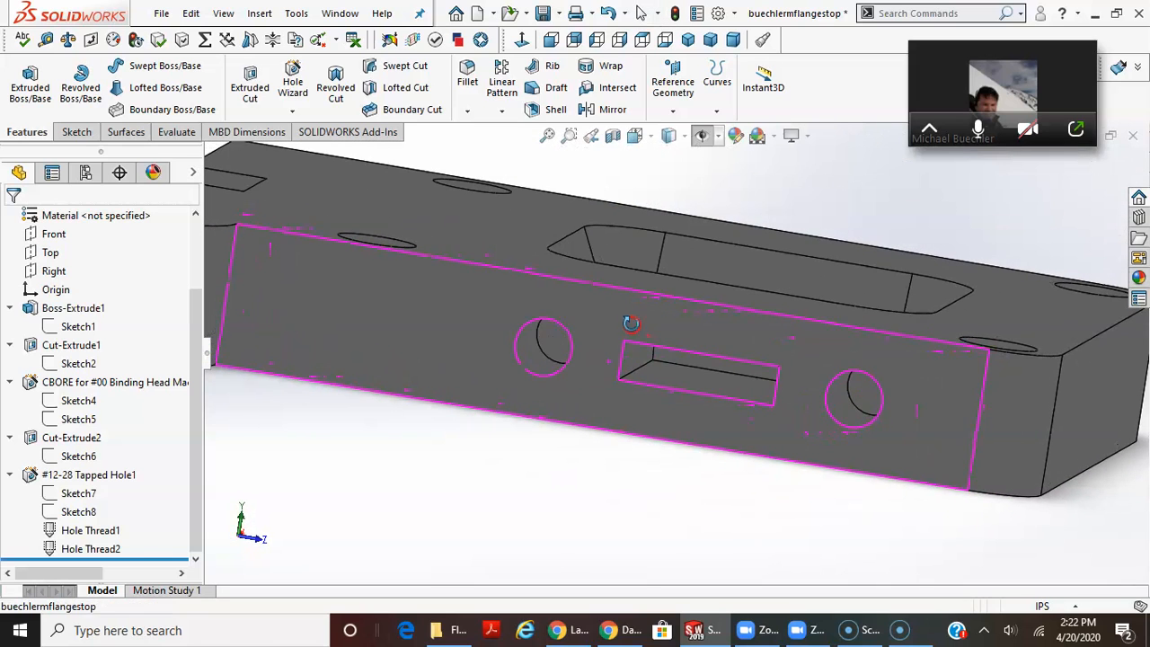
pyautogui.rightClick(63, 475)
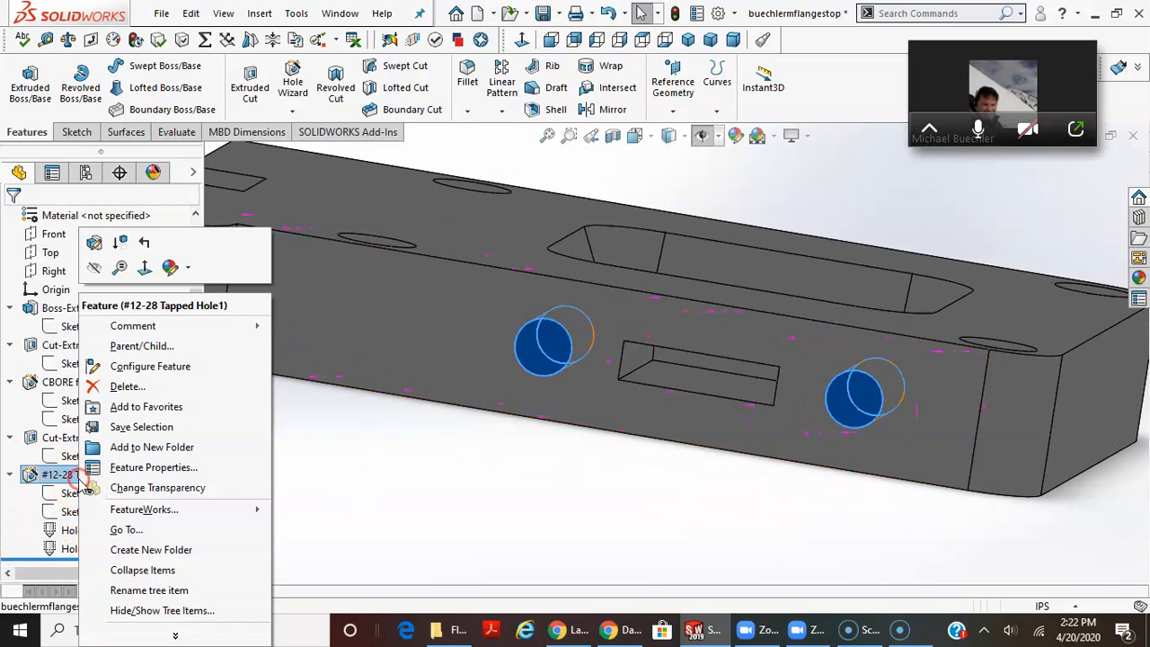
pyautogui.click(95, 251)
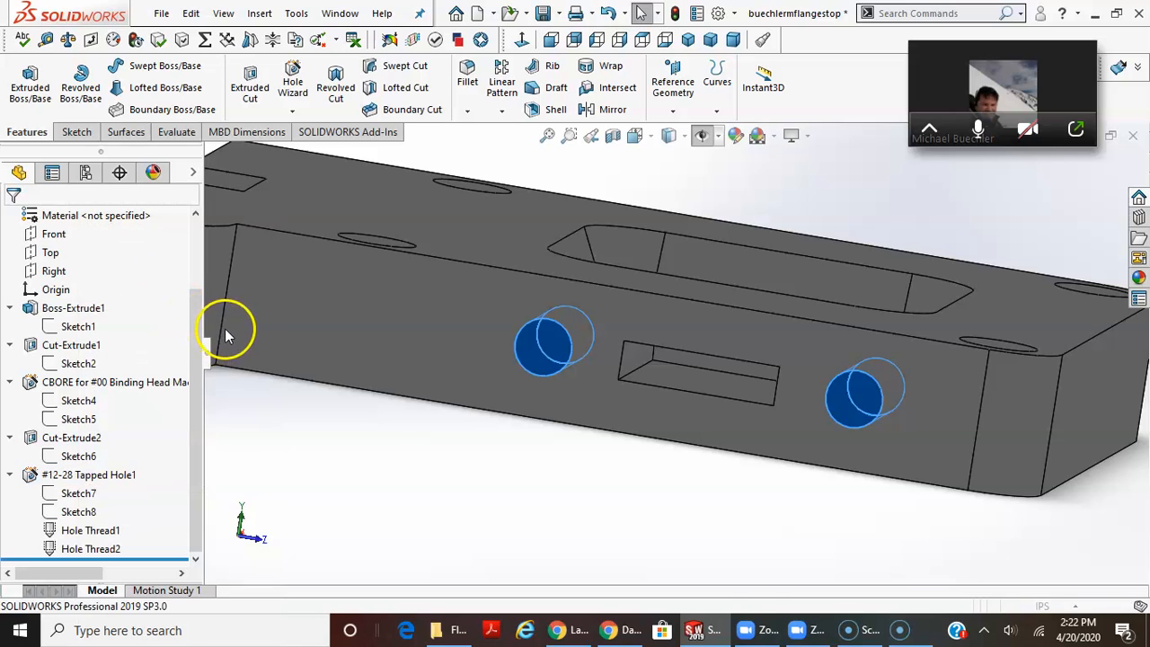
pyautogui.moveTo(184, 353); pyautogui.dragTo(205, 502)
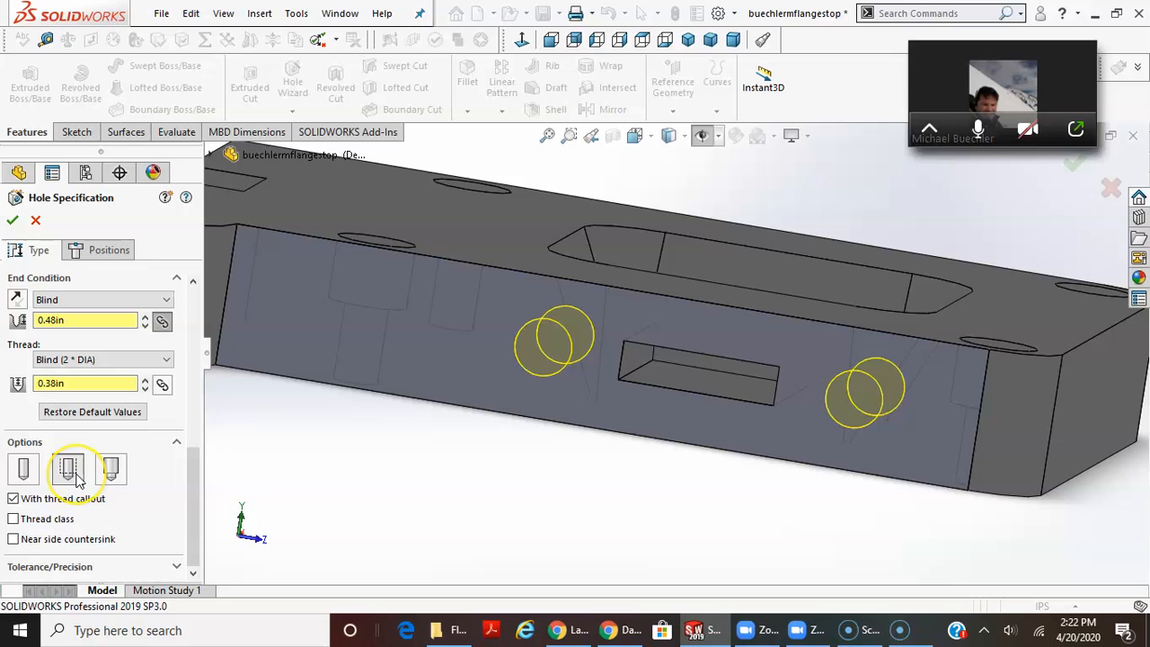
pyautogui.scroll(1, 436, 462)
pyautogui.rightClick(438, 461)
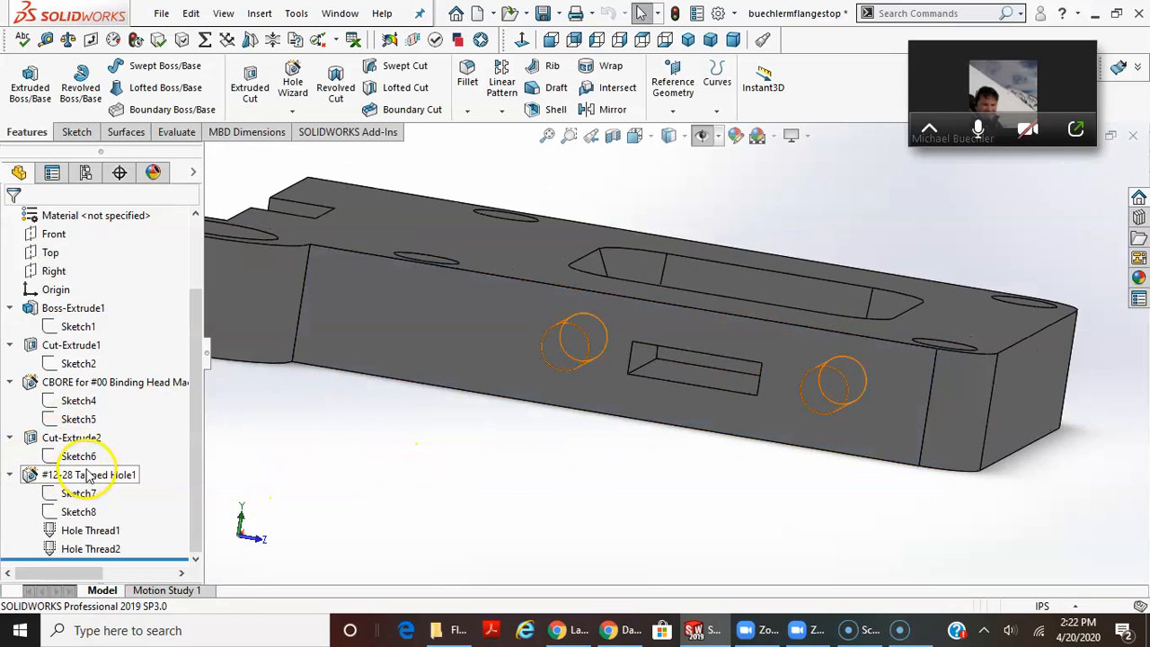
# - Edit the #12-28 tapped hole feature to use the tap drill diameter option instead of the cosmetic thread
pyautogui.rightClick(66, 479)
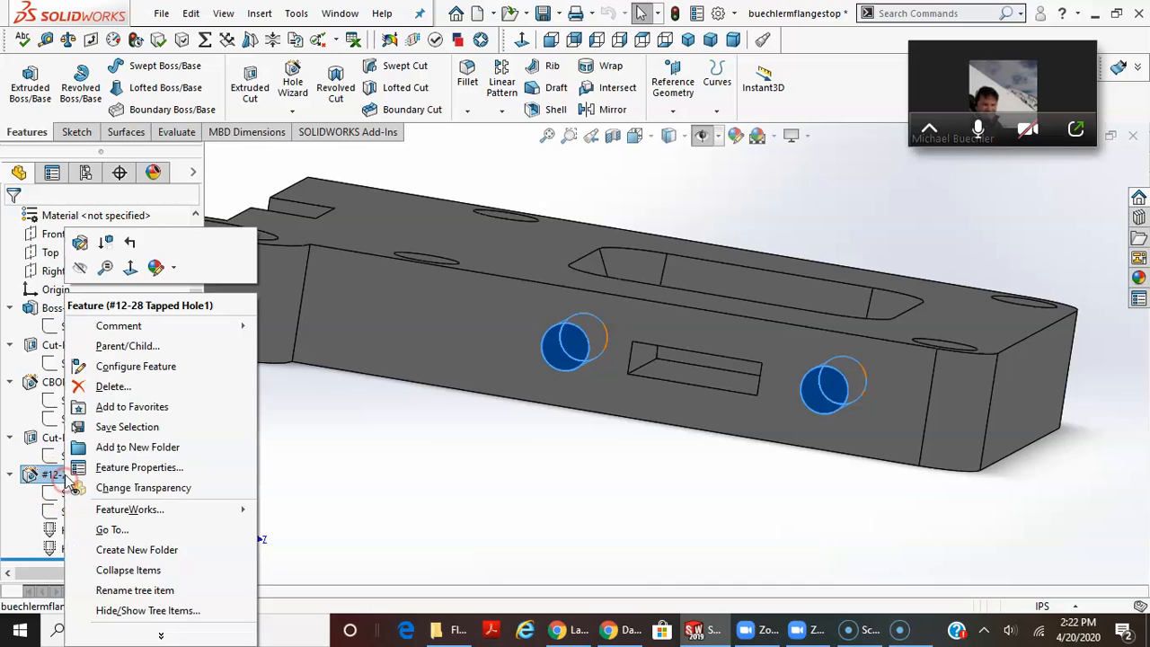
pyautogui.click(79, 245)
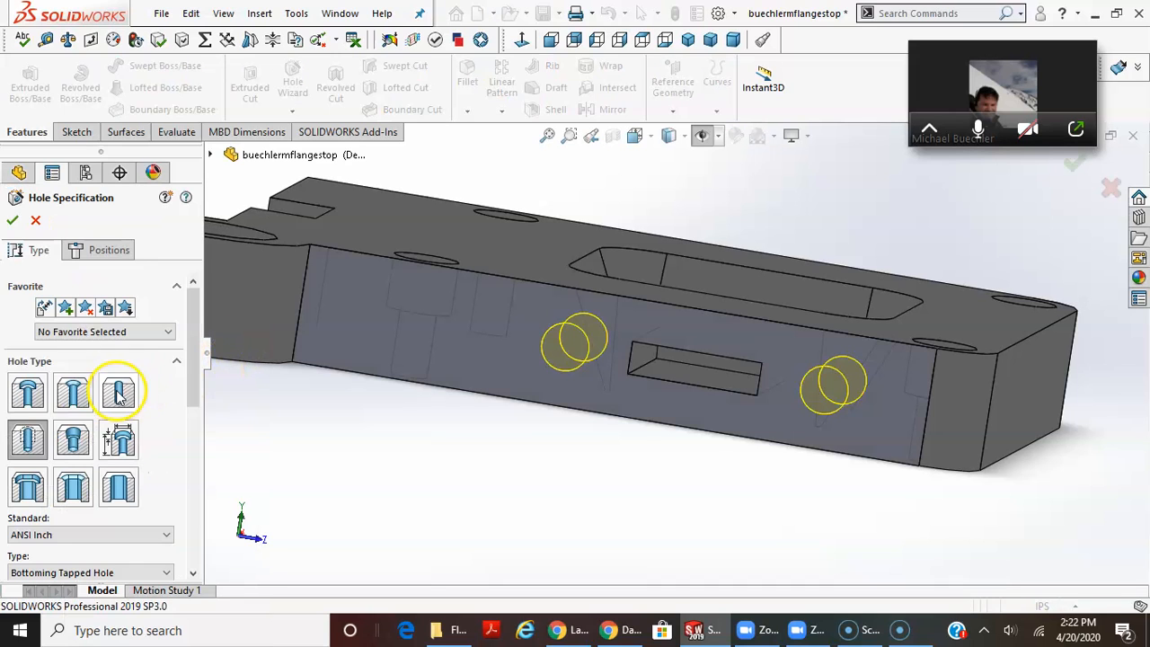
pyautogui.scroll(-6, 190, 422)
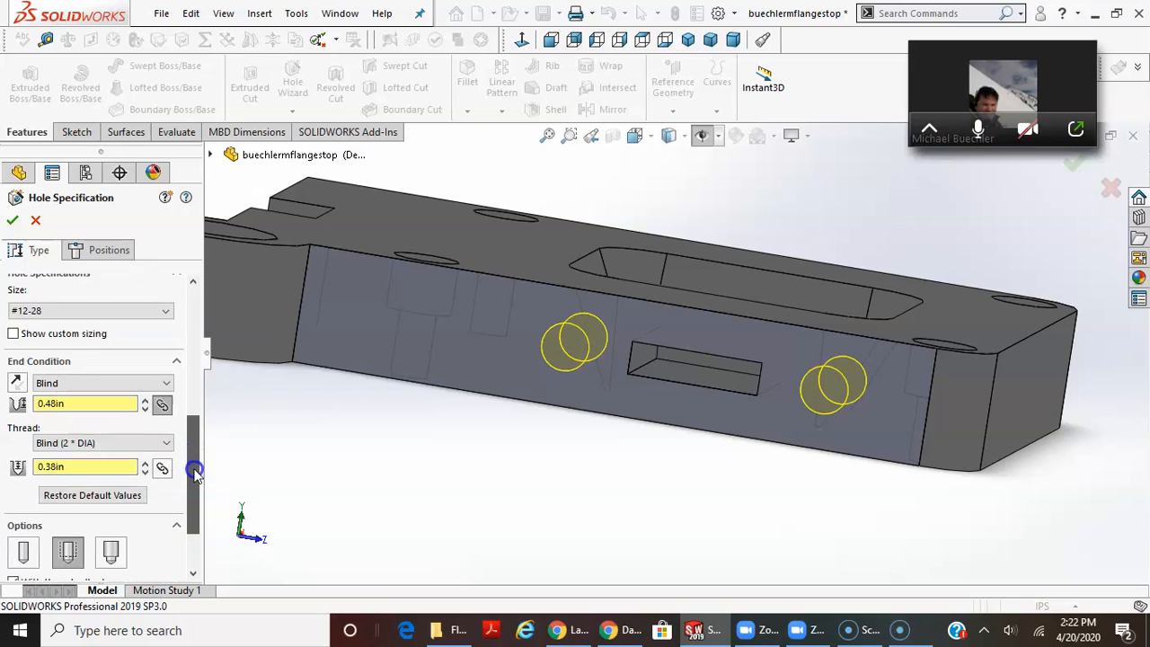
pyautogui.click(23, 507)
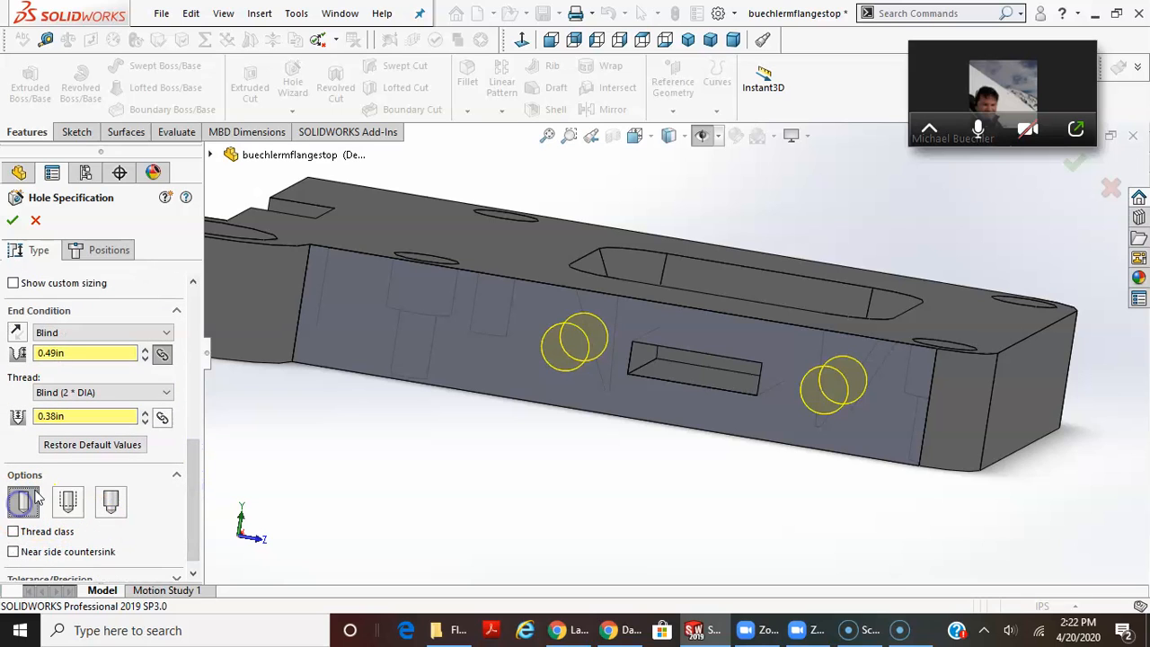
pyautogui.click(13, 219)
pyautogui.moveTo(899, 390); pyautogui.dragTo(868, 513, button='middle')
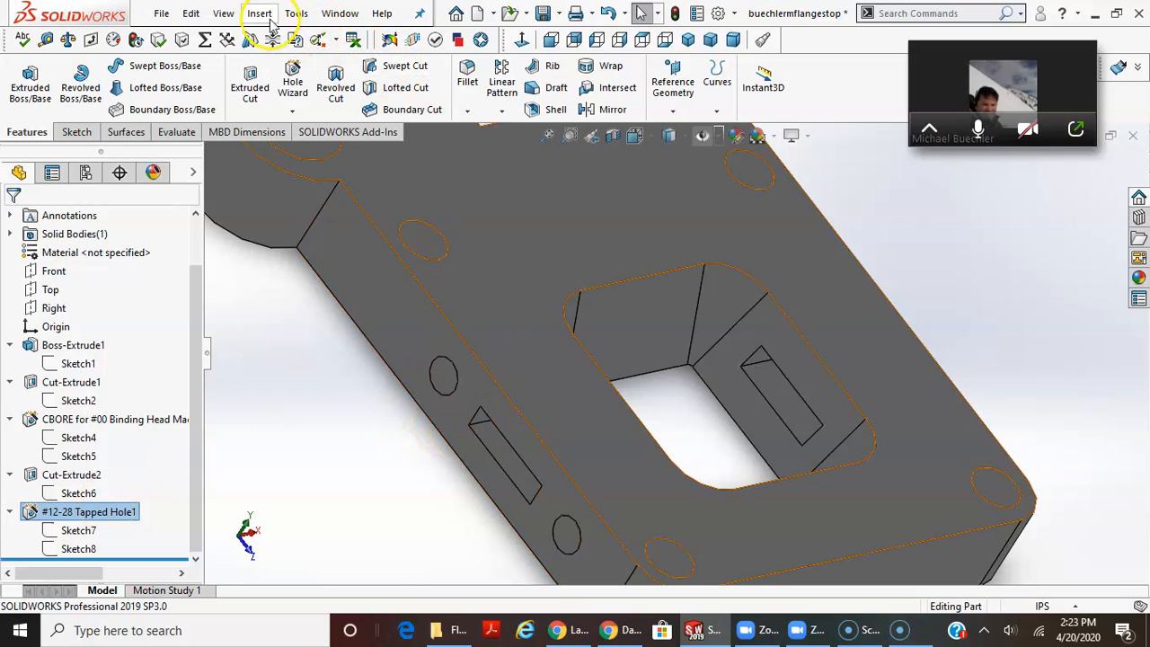
pyautogui.click(225, 14)
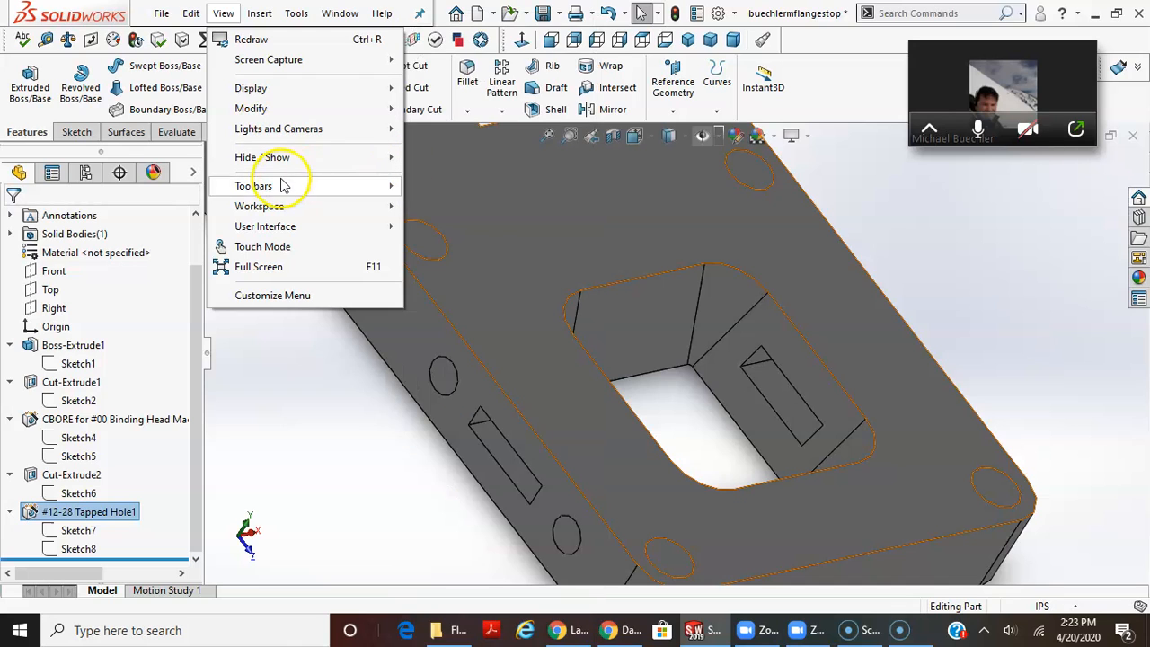
pyautogui.moveTo(276, 169)
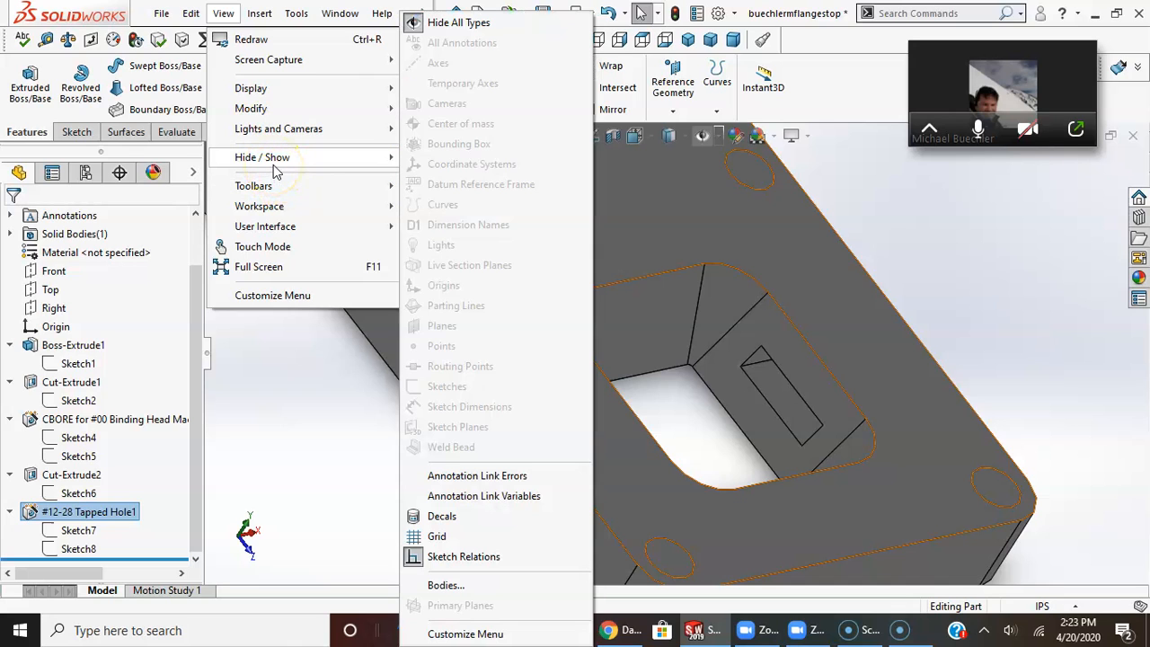
pyautogui.click(861, 144)
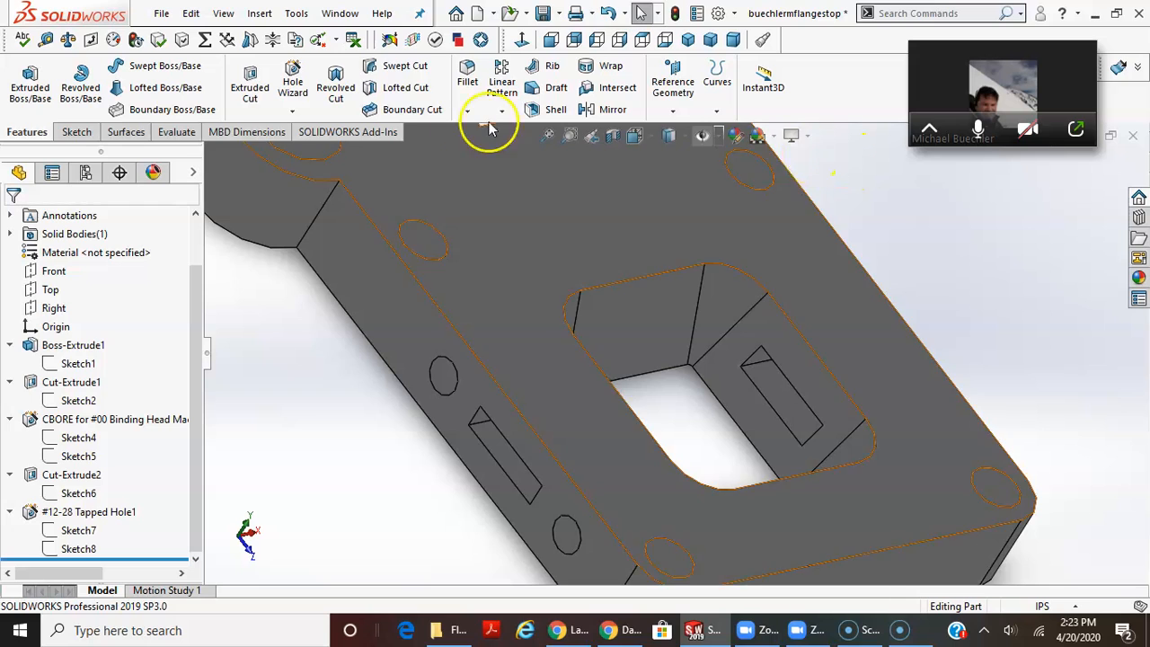
pyautogui.scroll(2, 468, 236)
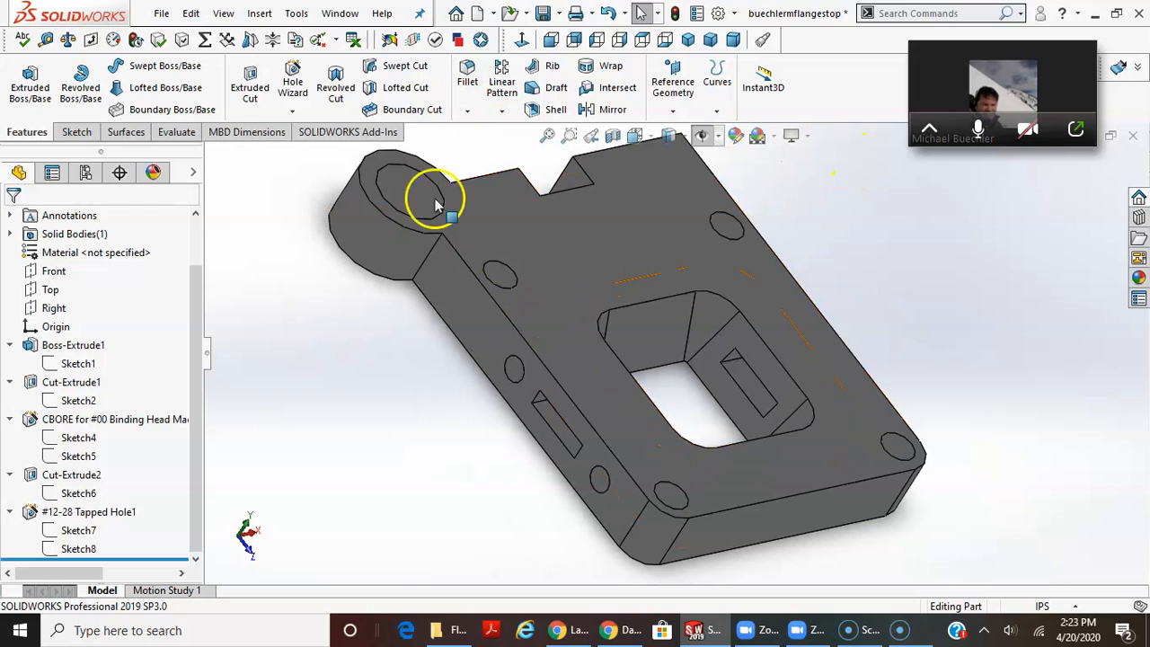
pyautogui.click(292, 110)
pyautogui.click(317, 172)
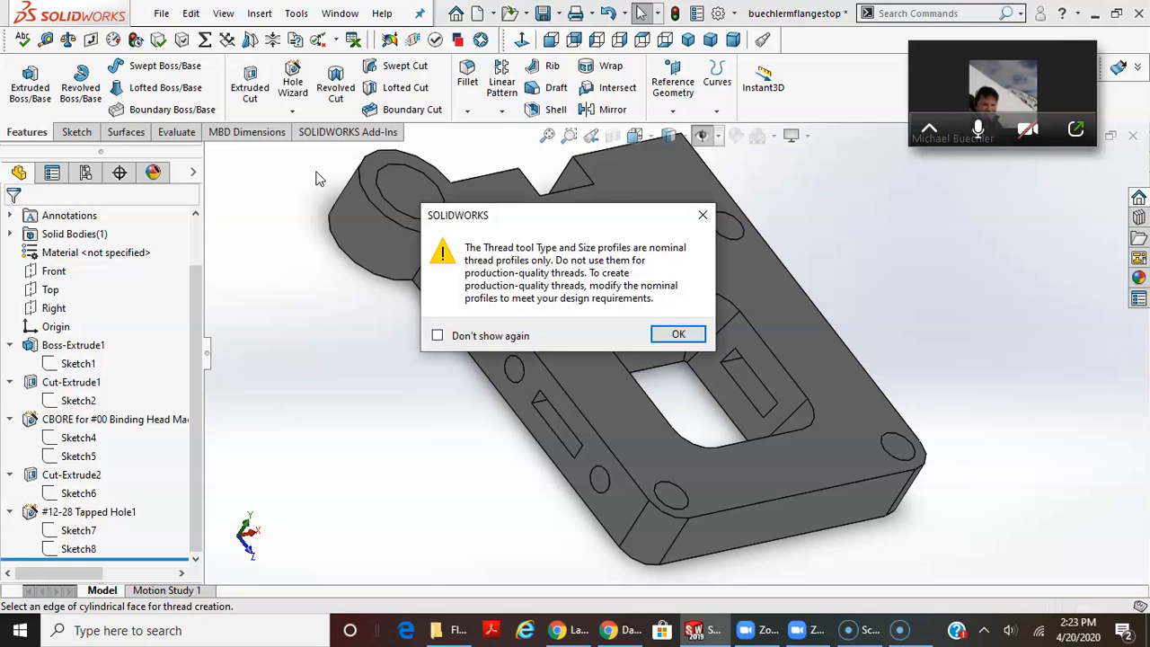
pyautogui.press('Return')
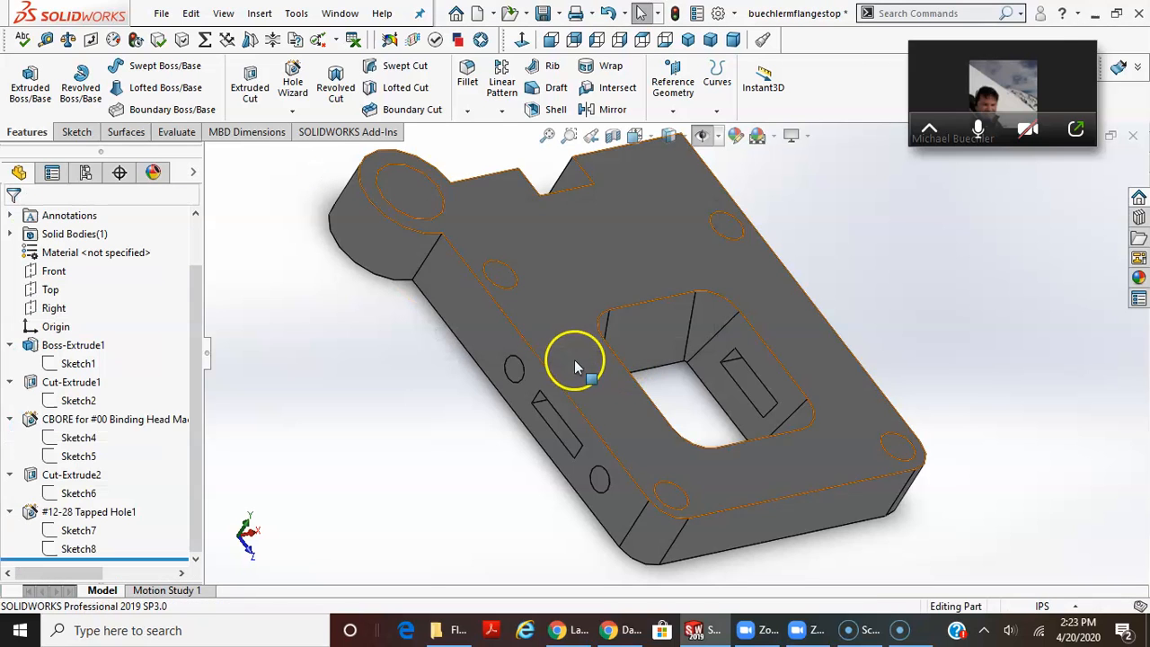
pyautogui.scroll(-2, 616, 462)
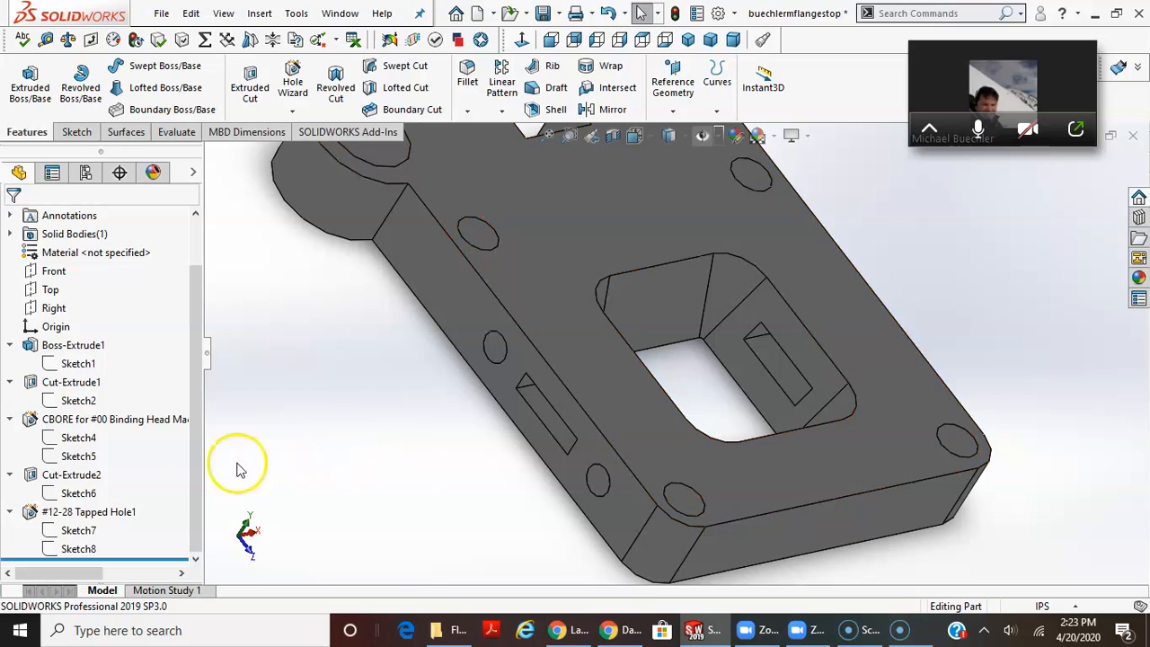
# - Collapse the extrude, cut and counterbore features listed above the tapped hole in the feature tree
pyautogui.click(10, 419)
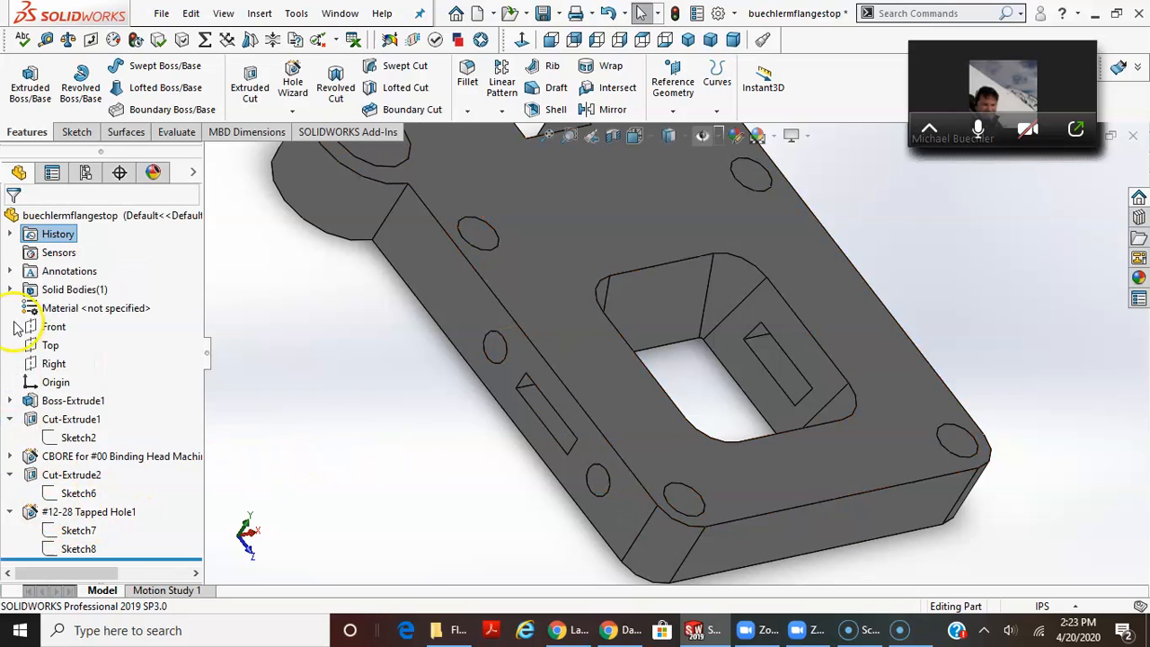
pyautogui.click(10, 420)
pyautogui.click(10, 455)
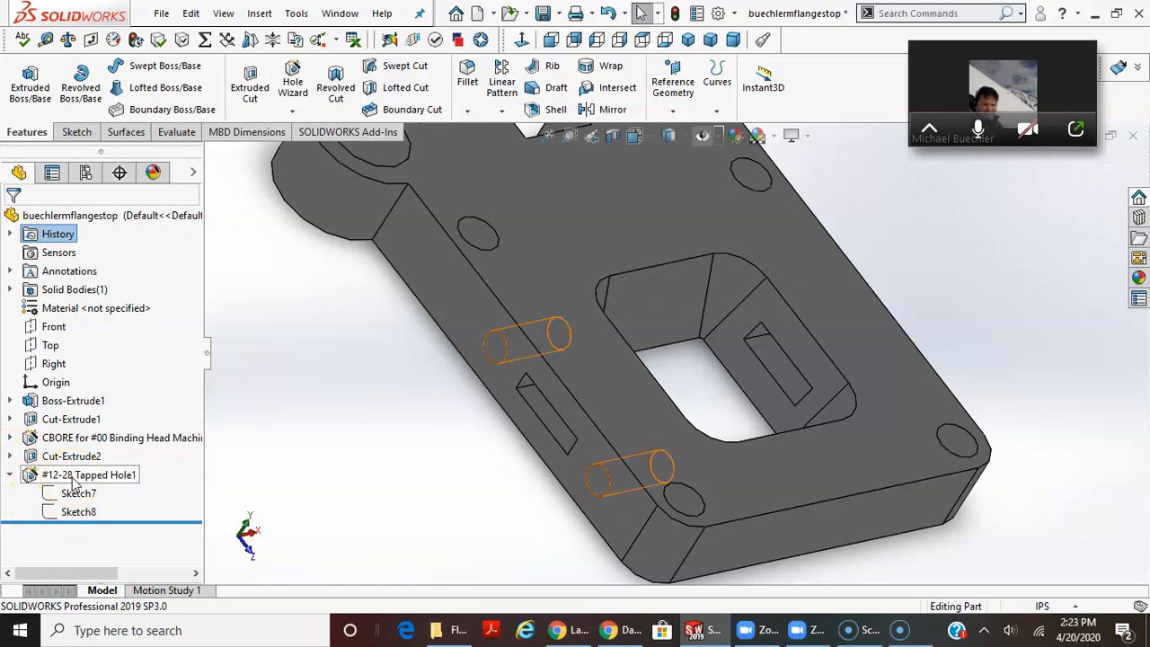
# - Show the plate with hidden lines visible from the top and examine the ends of the two tapped holes
pyautogui.scroll(3, 629, 441)
pyautogui.scroll(-1, 735, 312)
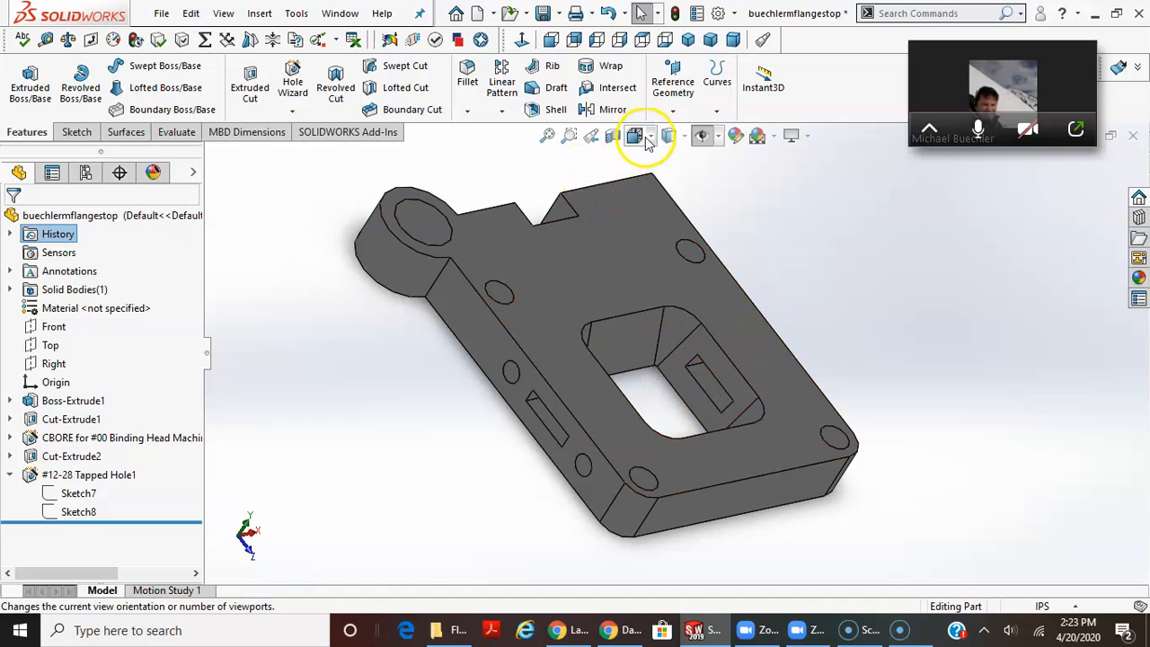
pyautogui.click(652, 137)
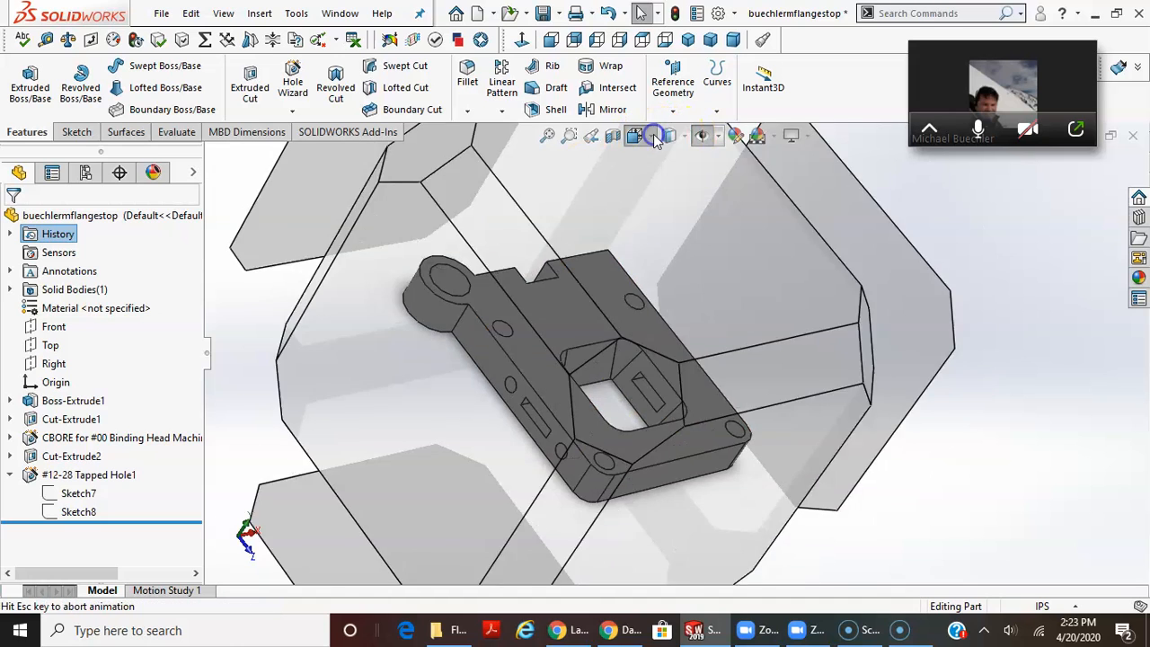
pyautogui.click(668, 137)
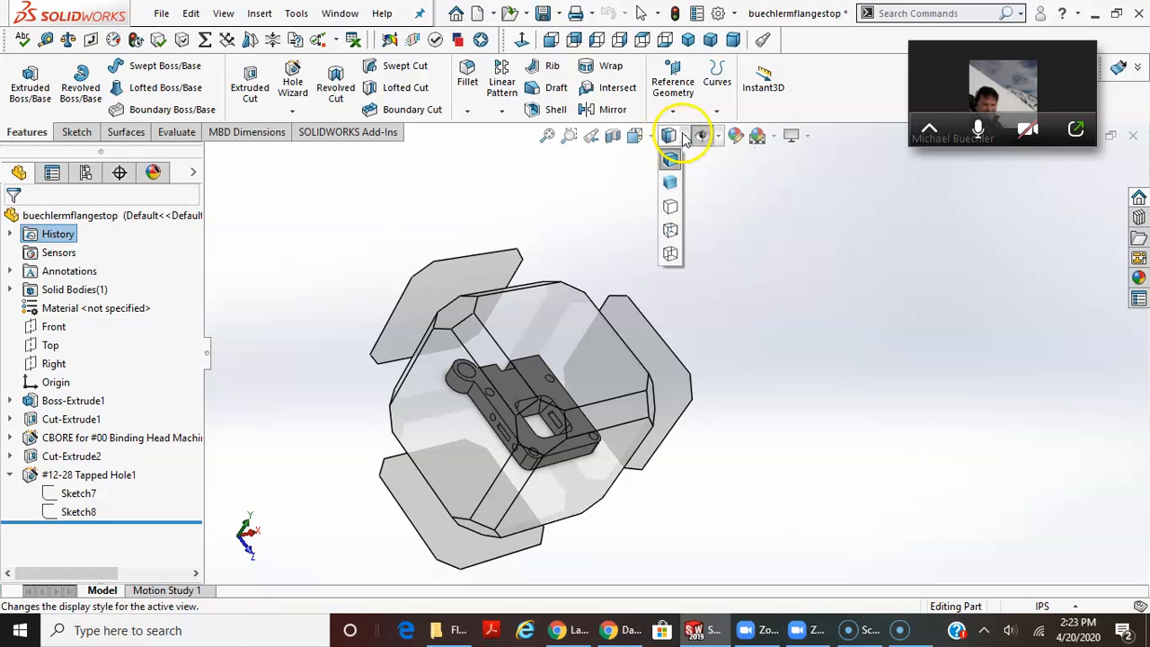
pyautogui.click(671, 231)
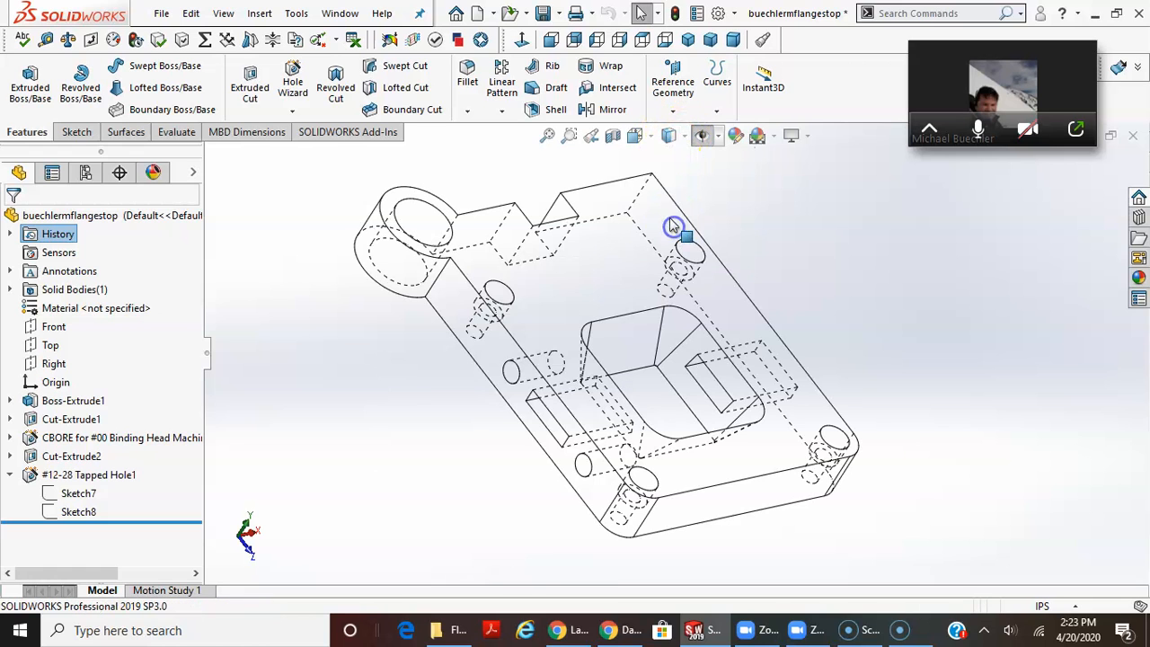
pyautogui.click(637, 137)
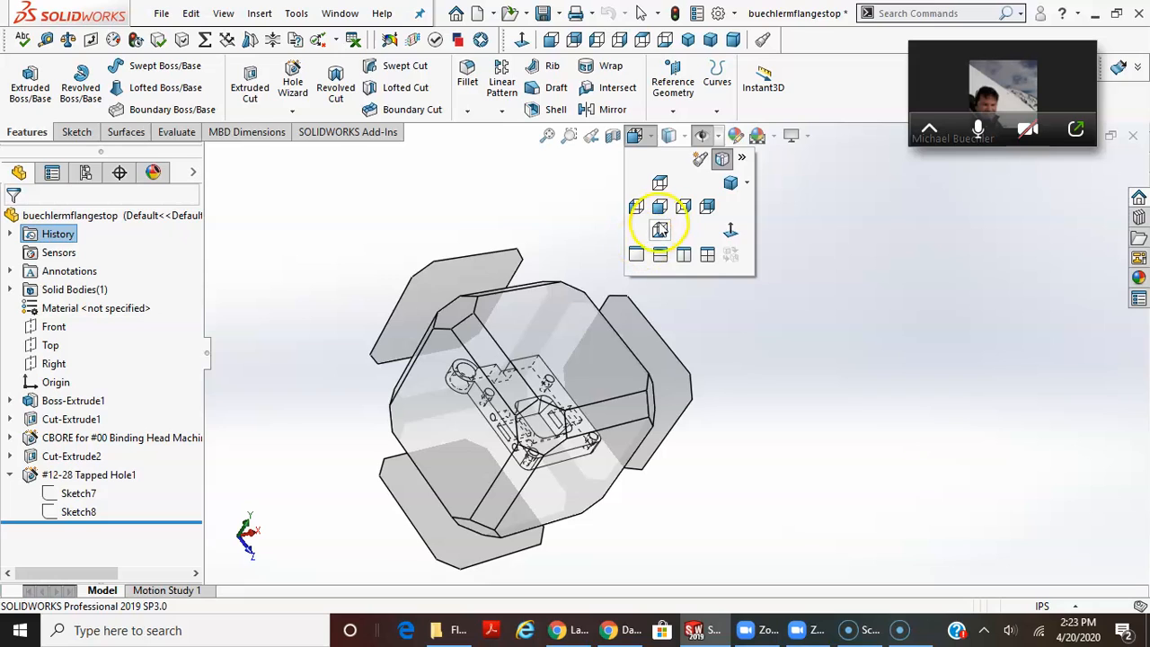
pyautogui.click(659, 231)
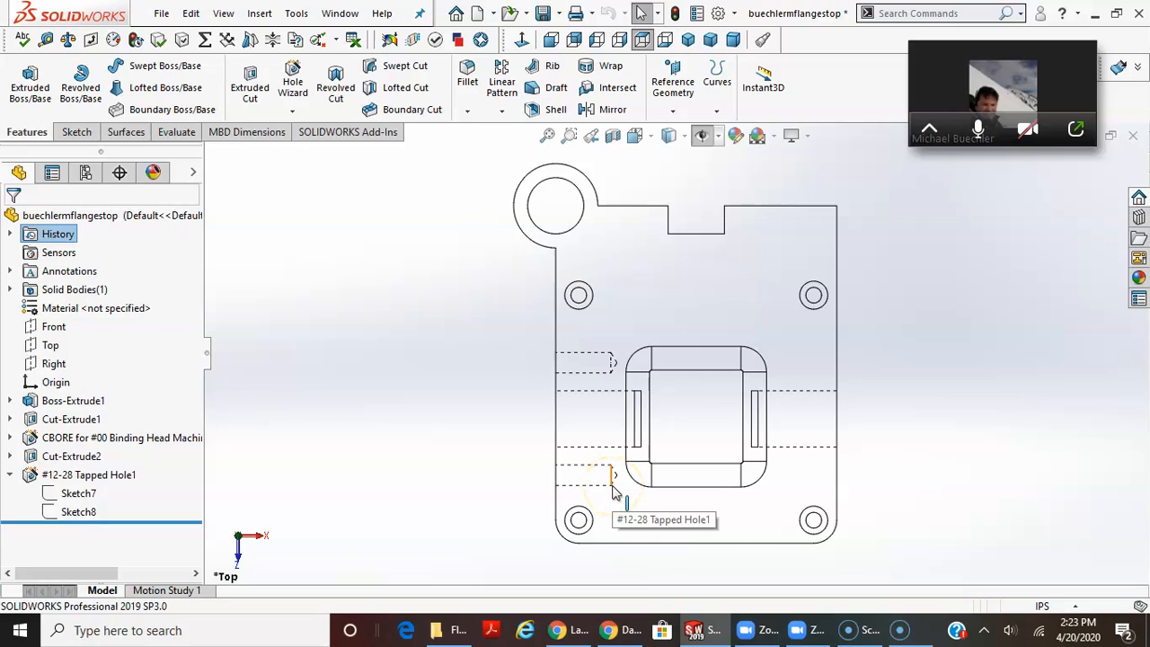
pyautogui.click(617, 359)
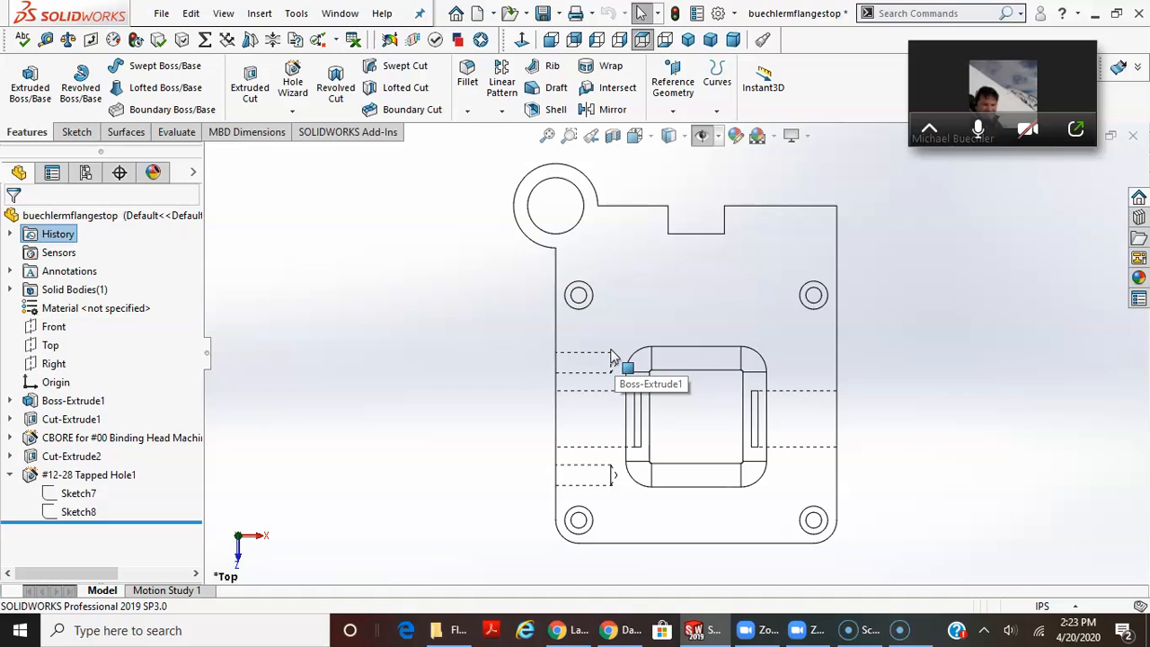
# - Edit the #12-28 tapped hole feature to use the cosmetic thread option and inspect the hole profiles up close
pyautogui.rightClick(72, 474)
pyautogui.click(106, 267)
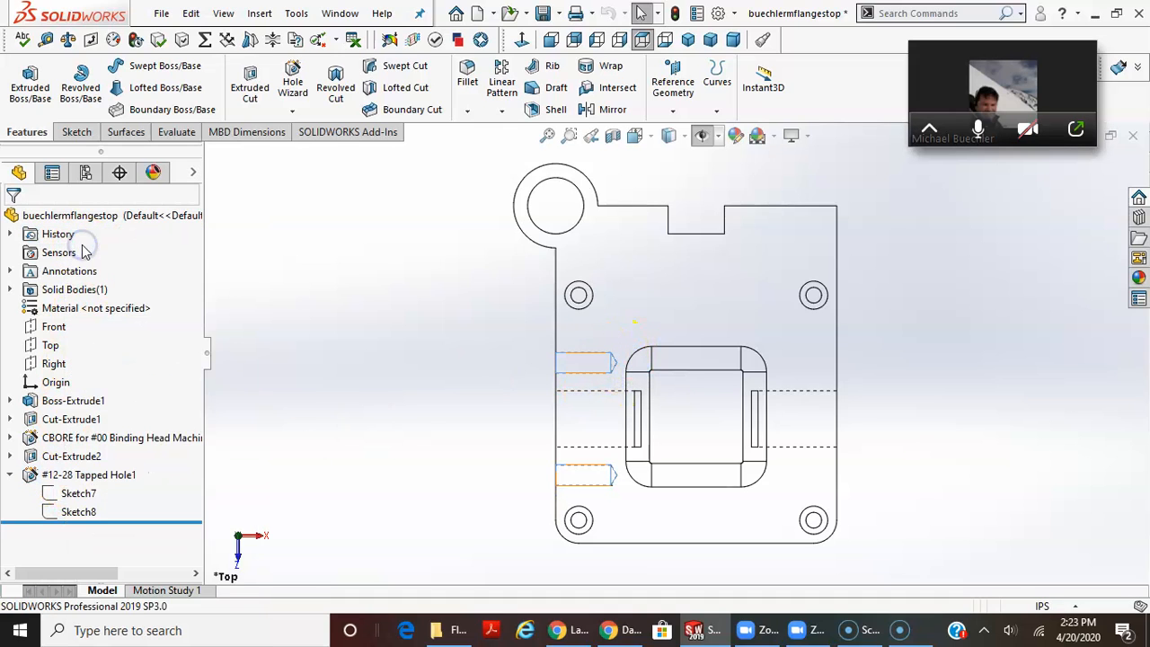
pyautogui.moveTo(191, 333); pyautogui.dragTo(186, 487)
pyautogui.click(67, 496)
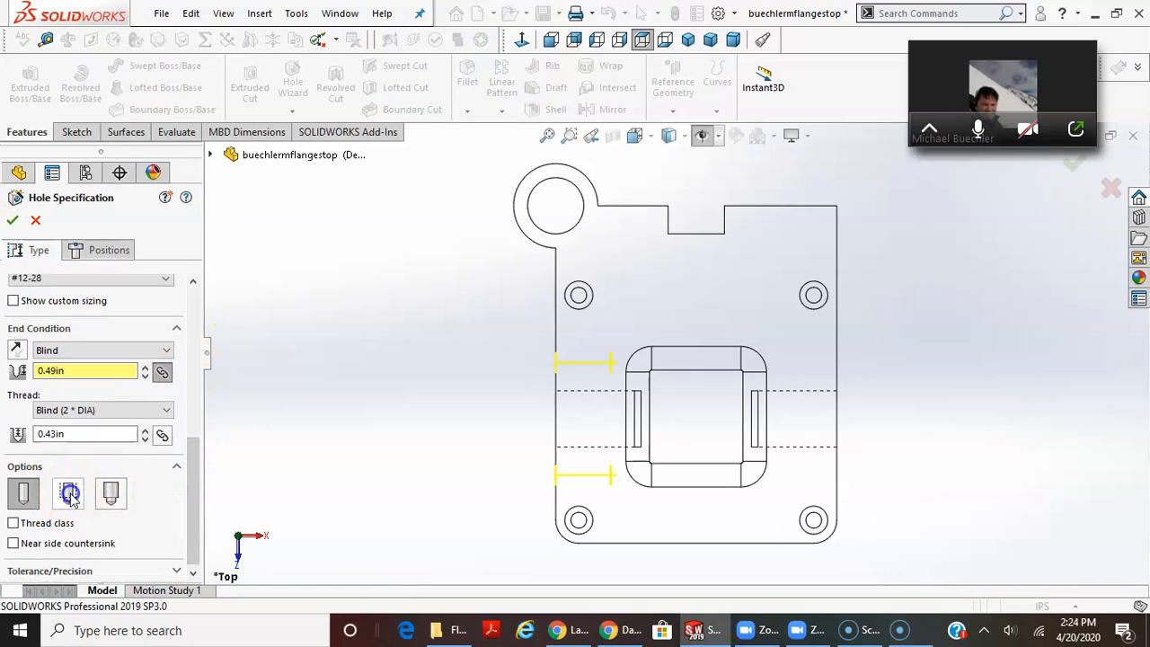
pyautogui.click(15, 221)
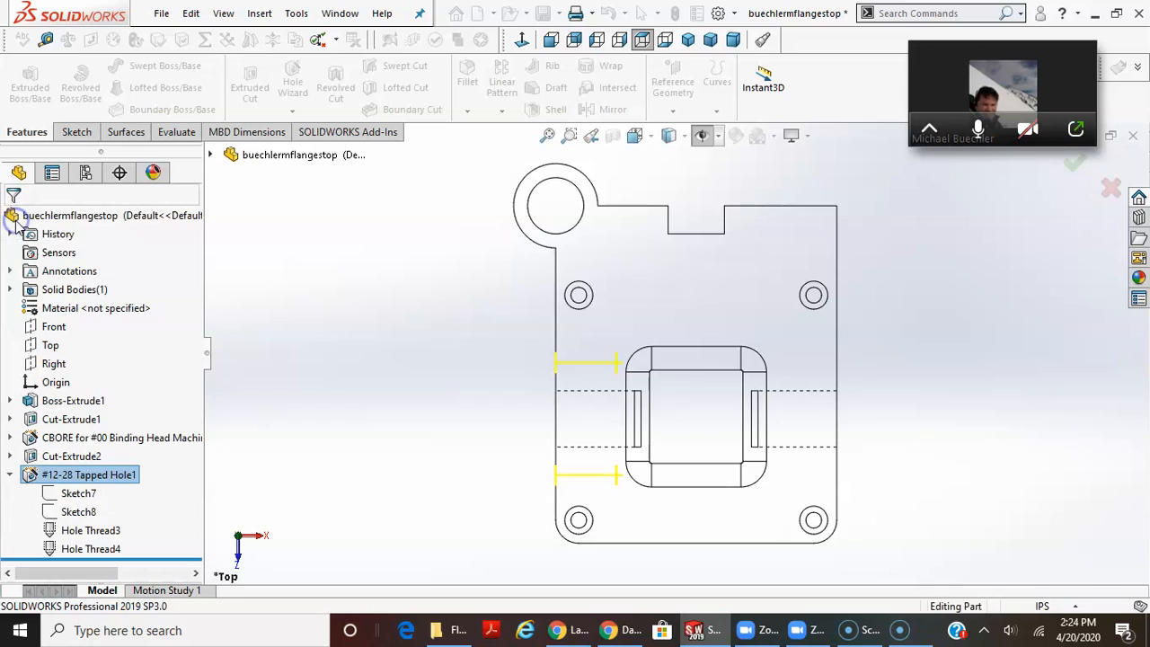
pyautogui.scroll(-3, 626, 404)
pyautogui.scroll(-1, 626, 404)
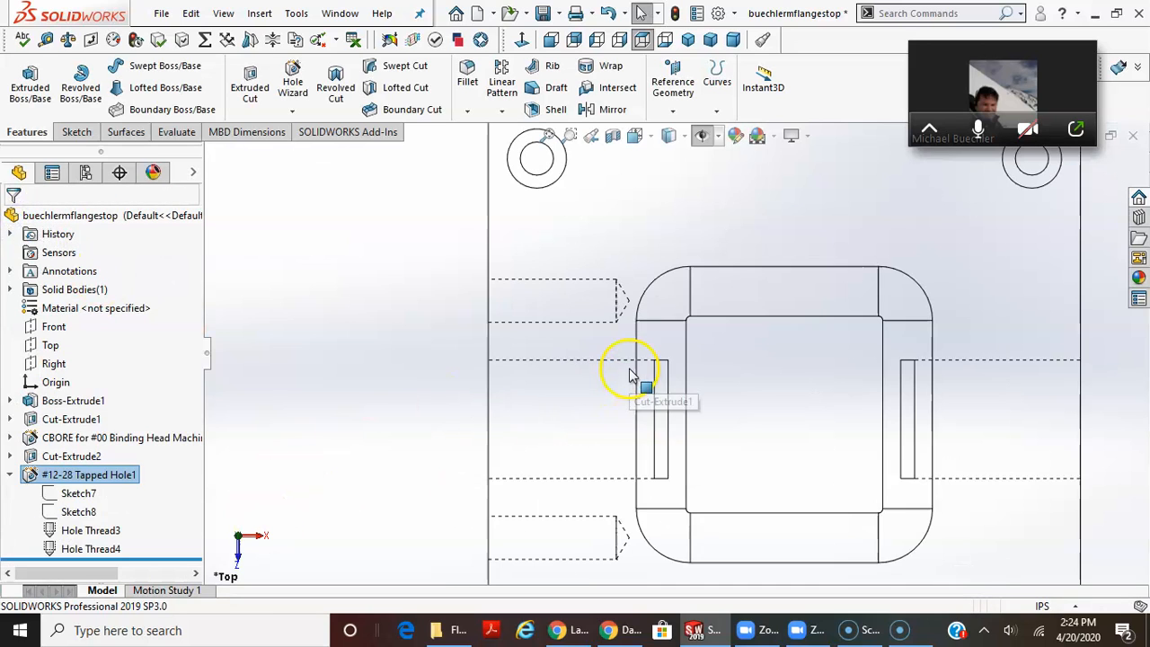
# - Edit the #12-28 tapped hole feature to use the remove thread option
pyautogui.rightClick(72, 482)
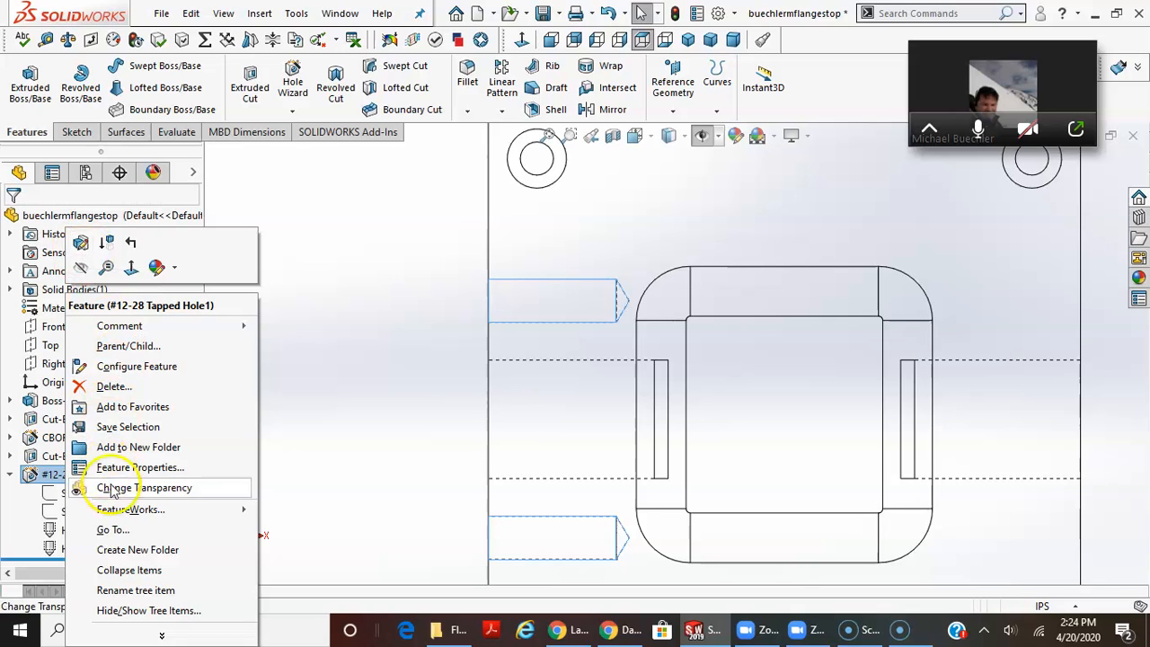
pyautogui.click(106, 242)
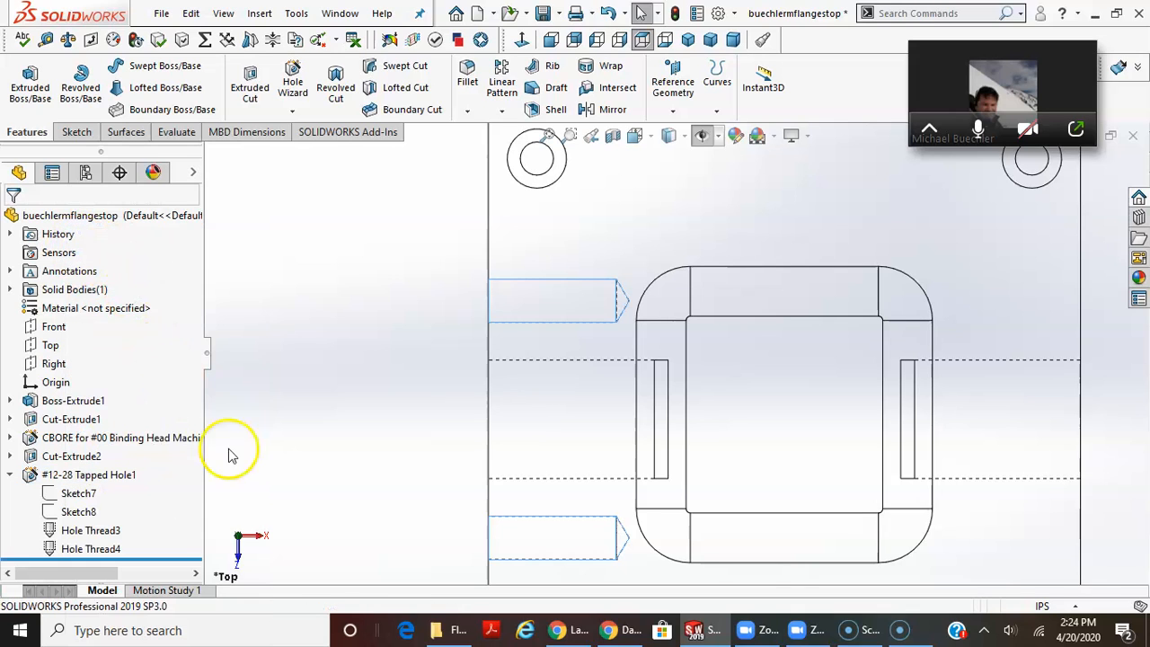
pyautogui.moveTo(194, 321); pyautogui.dragTo(195, 508)
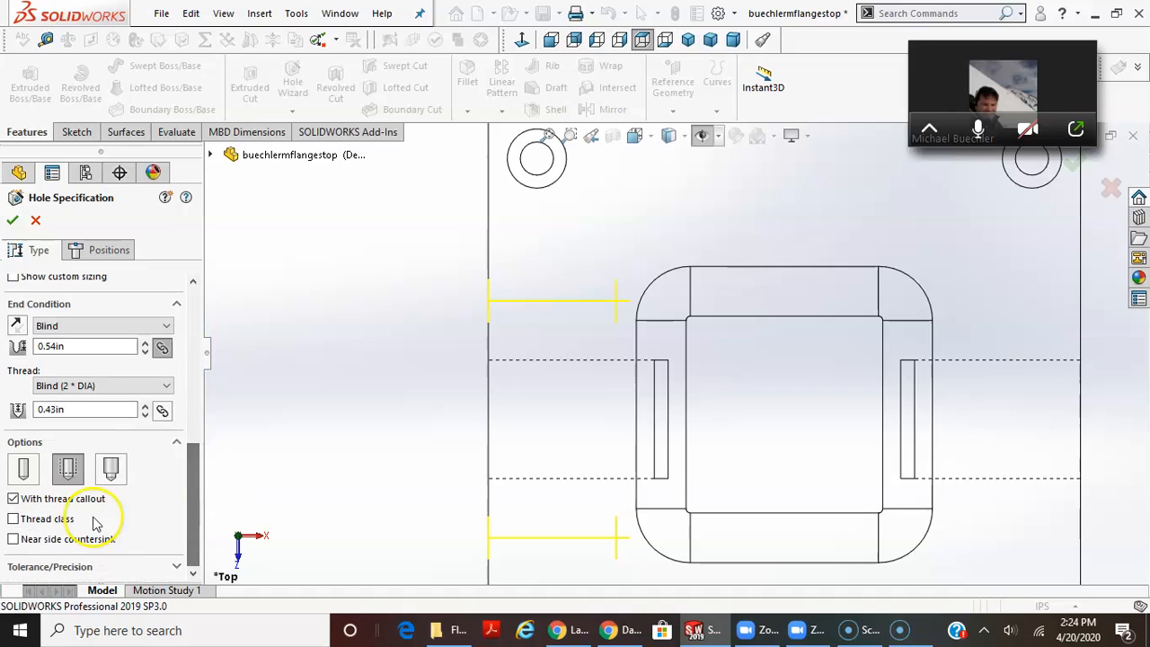
pyautogui.click(111, 469)
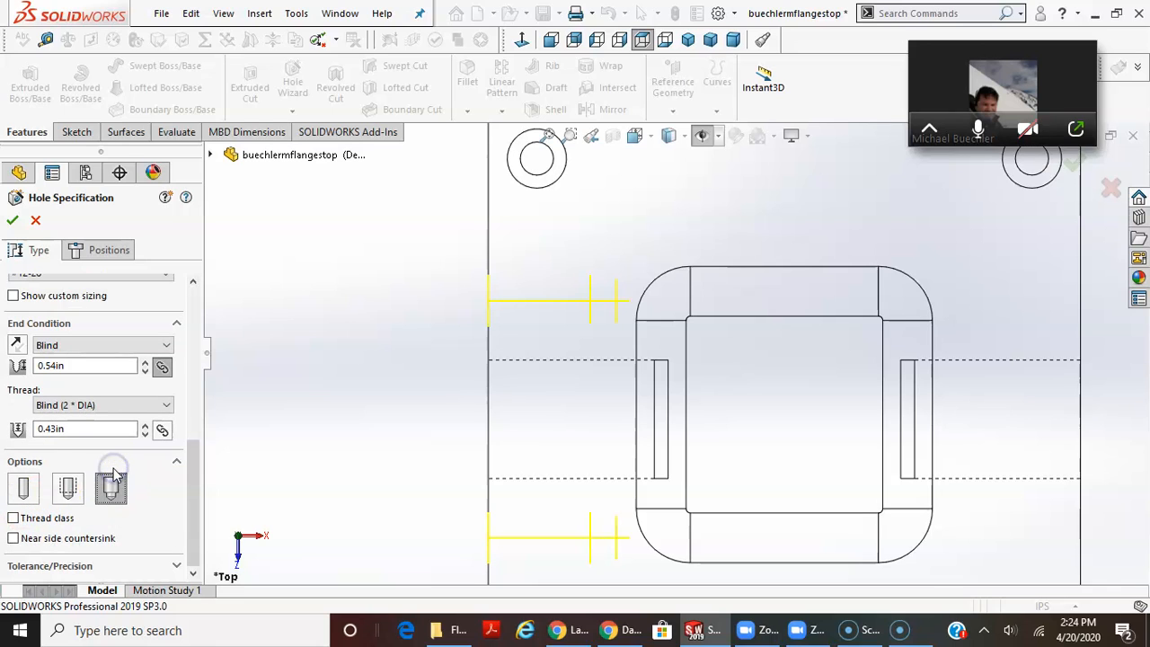
pyautogui.click(13, 222)
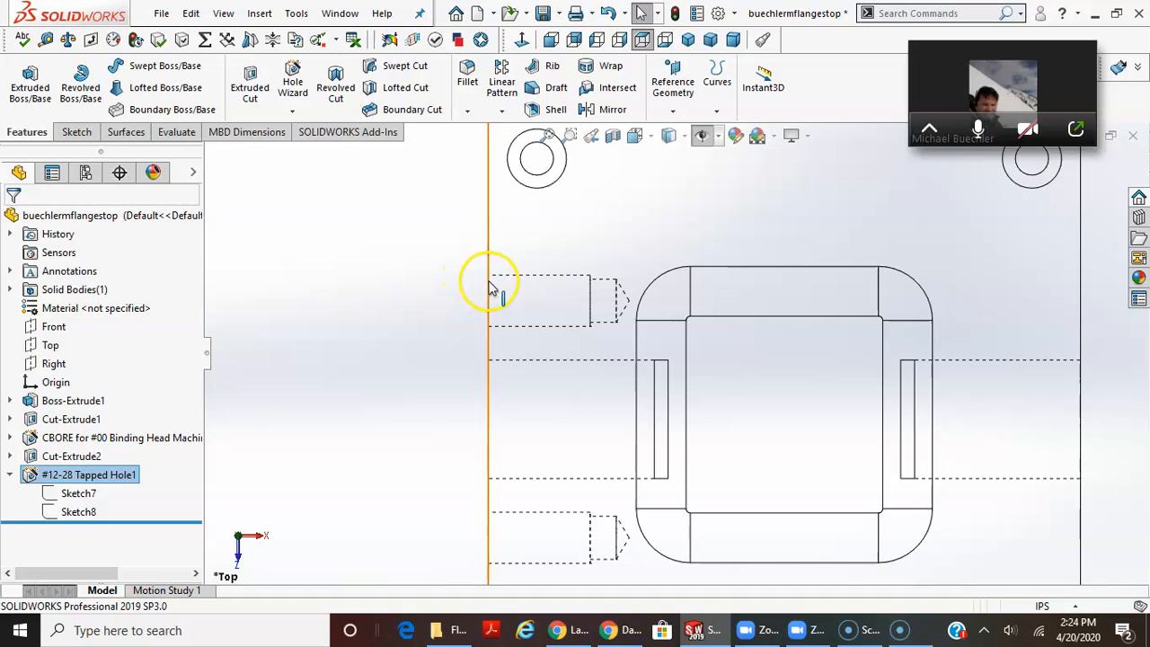
# - Switch the display style back to shaded with edges and turn the model to show the side face holes
pyautogui.moveTo(557, 303); pyautogui.dragTo(656, 354, button='middle')
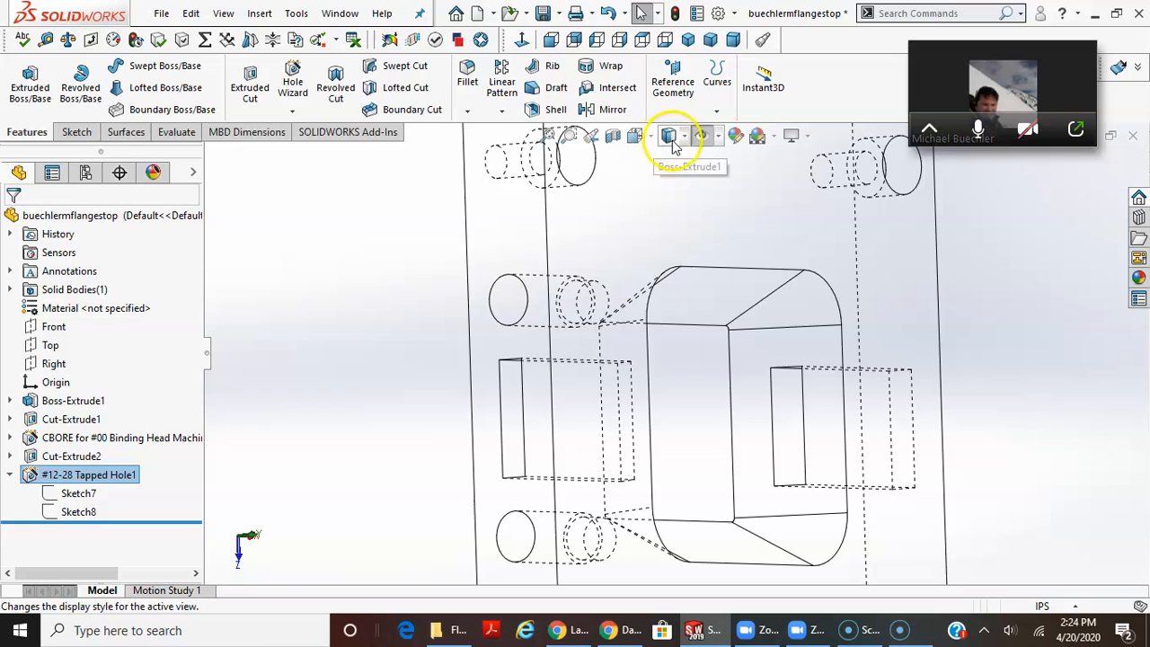
pyautogui.click(702, 137)
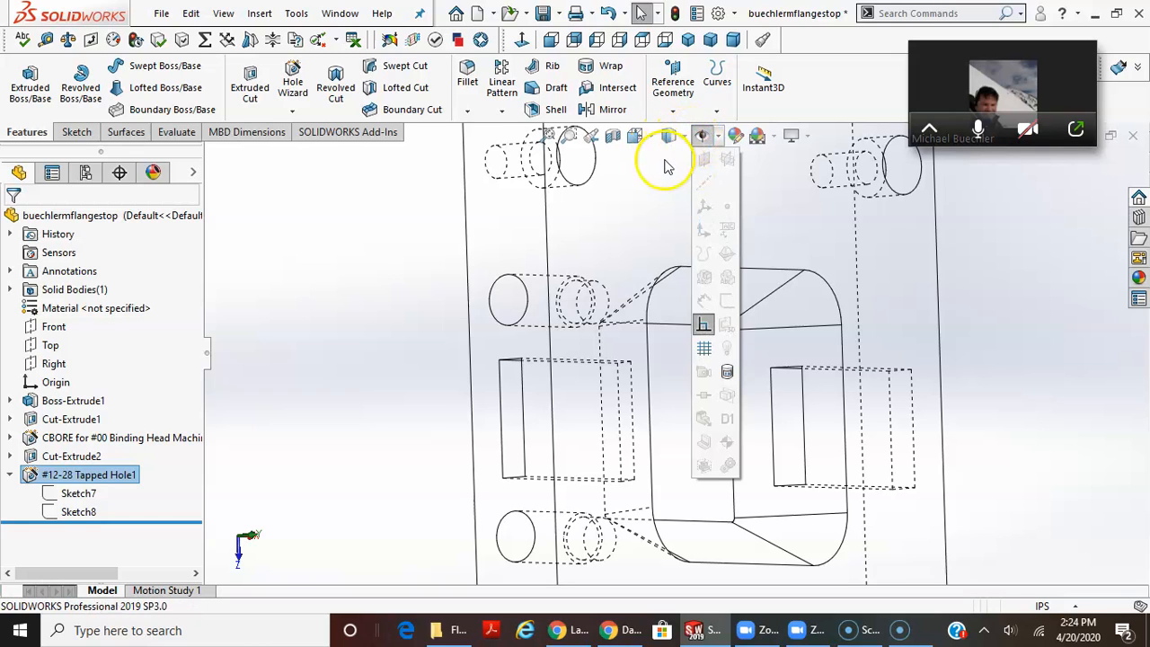
pyautogui.click(665, 162)
pyautogui.click(670, 162)
pyautogui.moveTo(605, 244)
pyautogui.mouseDown(button='middle')
pyautogui.moveTo(539, 336)
pyautogui.moveTo(554, 351)
pyautogui.moveTo(527, 346)
pyautogui.moveTo(558, 355)
pyautogui.moveTo(546, 362)
pyautogui.moveTo(506, 343)
pyautogui.moveTo(532, 364)
pyautogui.mouseUp(button='middle')
# - Edit the #12-28 tapped hole feature to use the cosmetic thread option without a thread callout
pyautogui.click(121, 470)
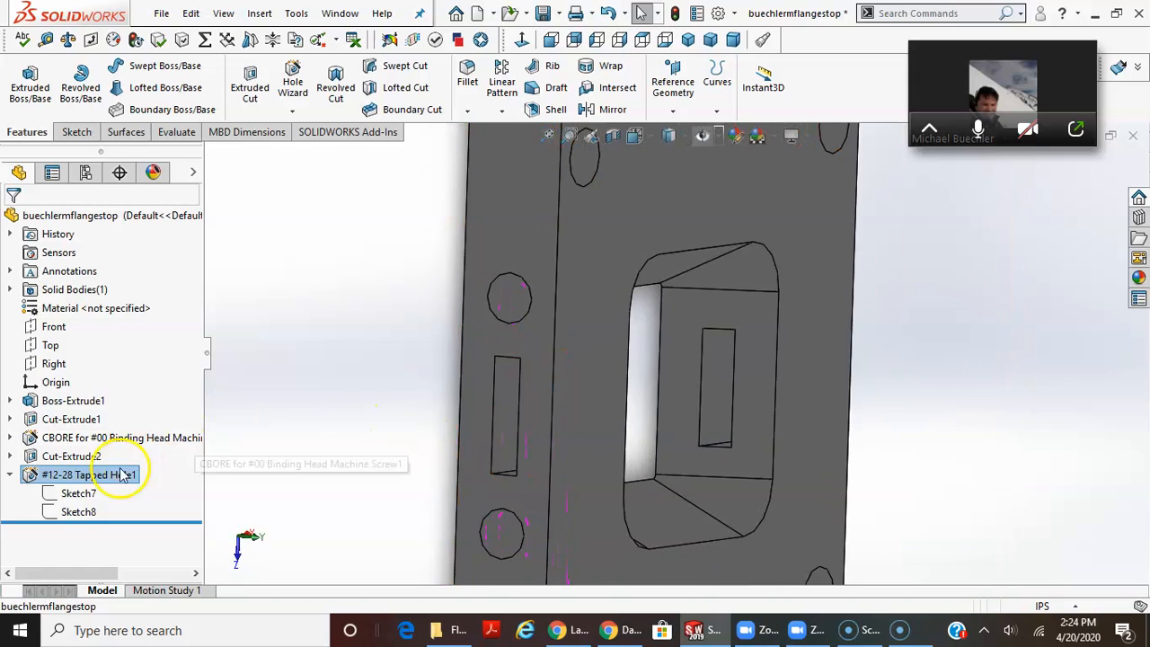
pyautogui.rightClick(76, 481)
pyautogui.click(97, 247)
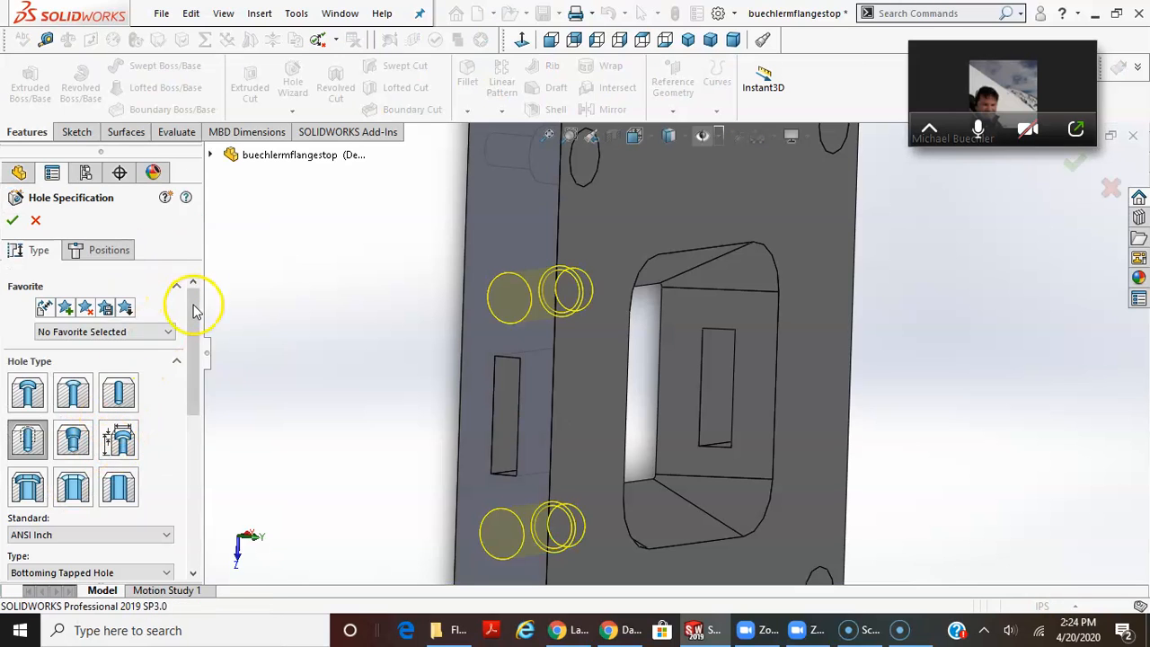
pyautogui.moveTo(195, 309); pyautogui.dragTo(206, 470)
pyautogui.click(70, 491)
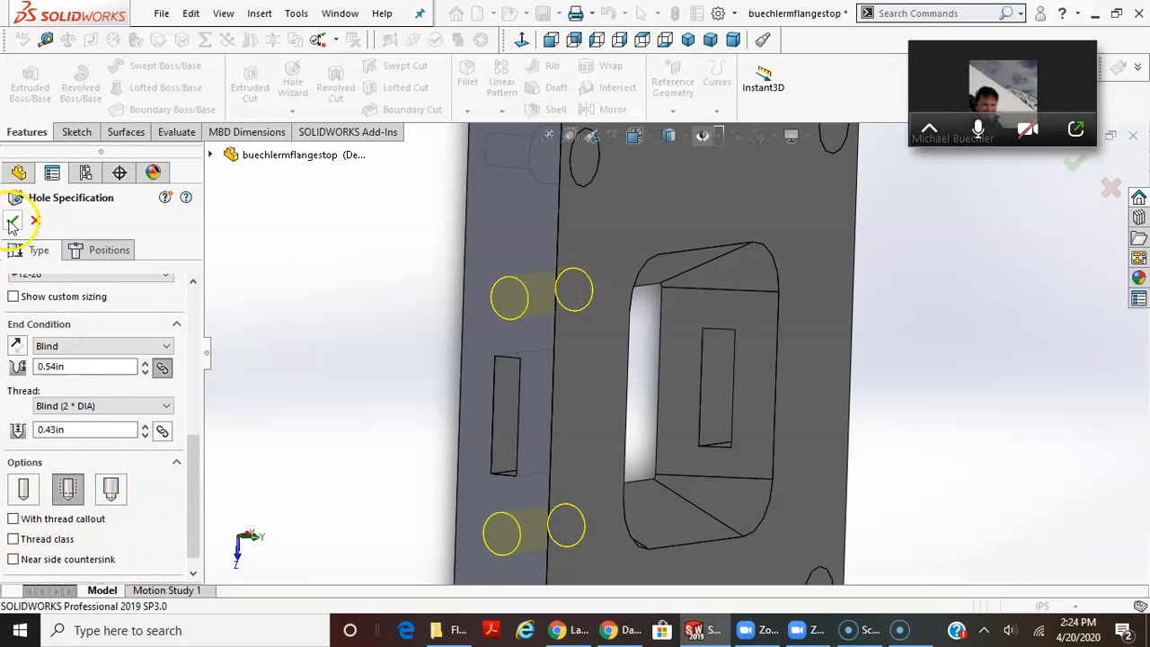
# - Examine the plate's counterbore holes, center opening, side slots and tapped holes from several angles
pyautogui.moveTo(706, 328); pyautogui.dragTo(677, 343, button='middle')
pyautogui.scroll(3, 676, 342)
pyautogui.moveTo(639, 397); pyautogui.dragTo(666, 506, button='middle')
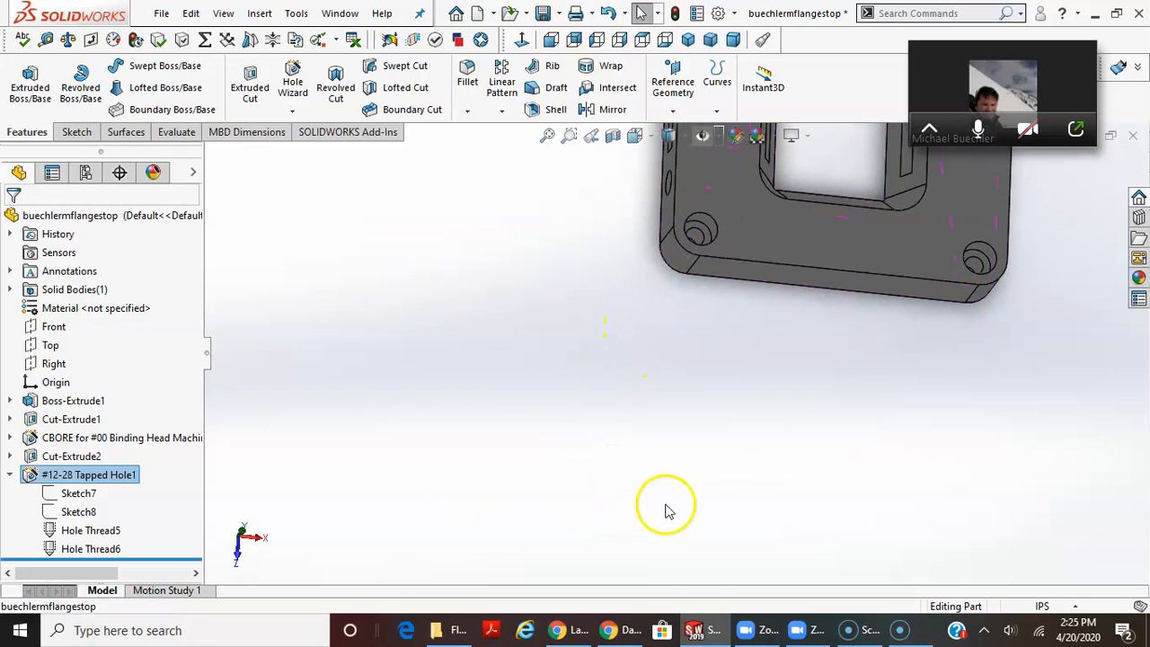
pyautogui.scroll(6, 669, 501)
pyautogui.scroll(-10, 674, 308)
pyautogui.scroll(5, 706, 266)
pyautogui.scroll(-3, 659, 382)
pyautogui.scroll(1, 664, 359)
pyautogui.moveTo(680, 301); pyautogui.dragTo(678, 366, button='middle')
pyautogui.scroll(-2, 678, 367)
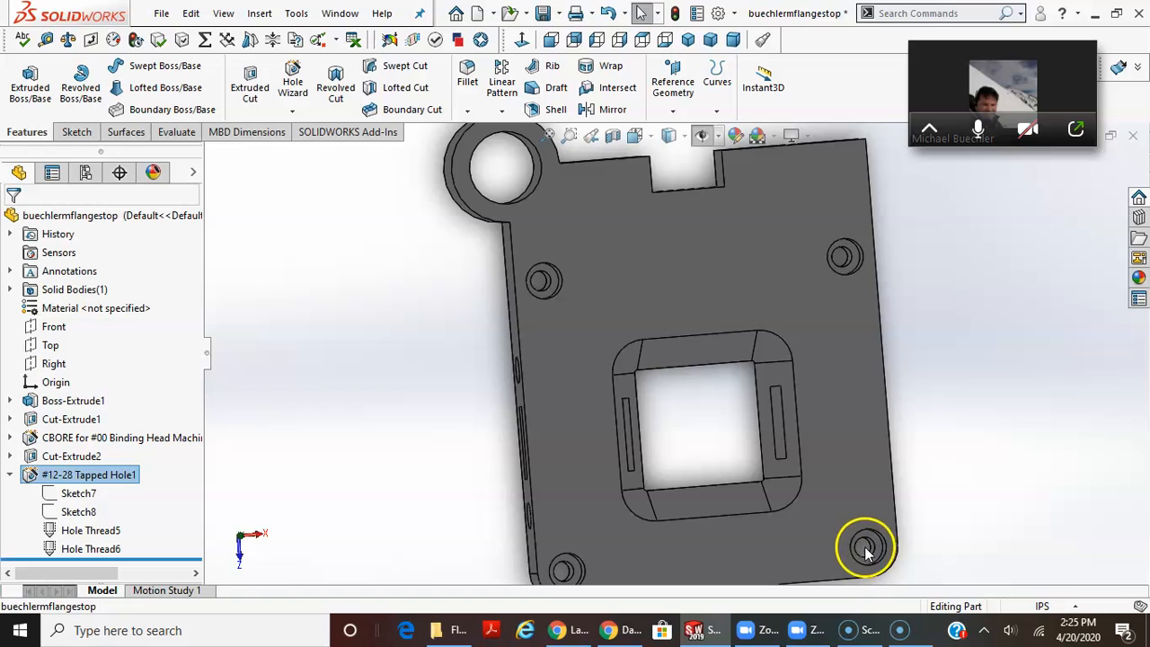
pyautogui.moveTo(713, 452); pyautogui.dragTo(764, 577, button='middle')
pyautogui.moveTo(805, 396); pyautogui.dragTo(741, 431, button='middle')
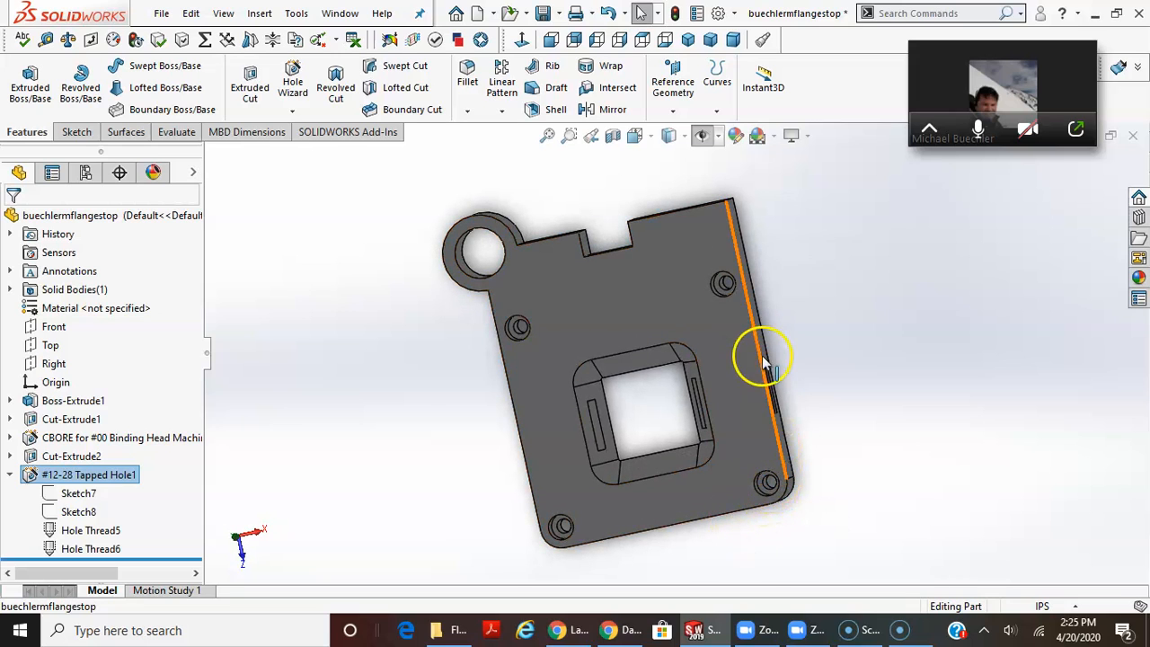
pyautogui.scroll(-2, 762, 362)
pyautogui.scroll(1, 853, 435)
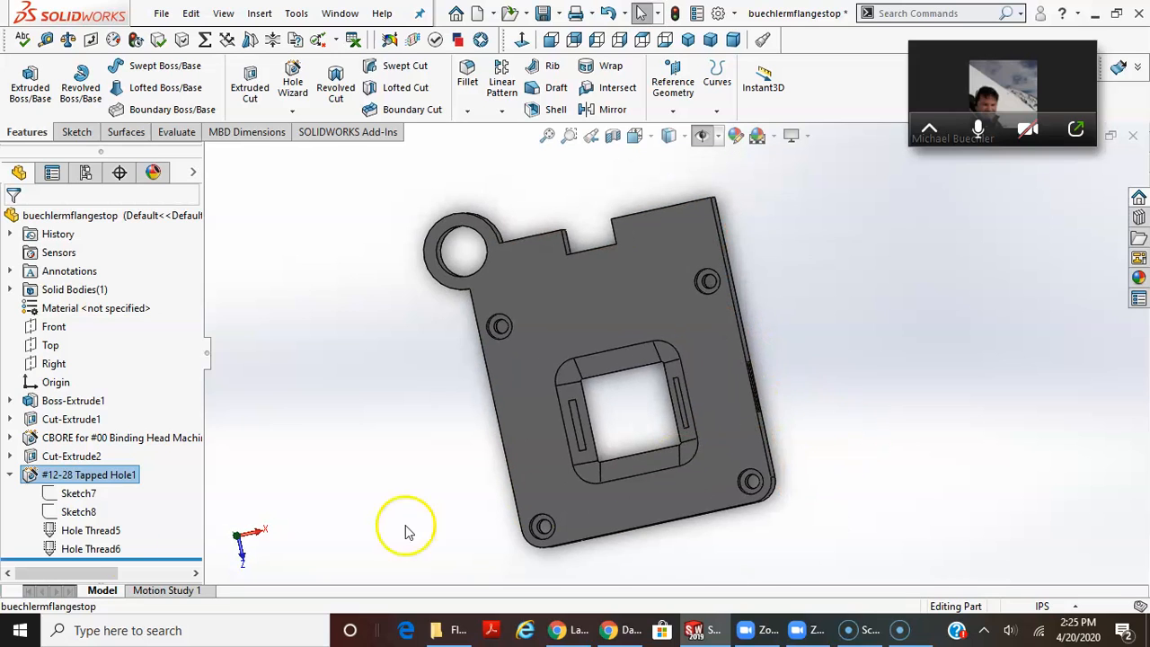
# - Expand the boss, cut and counterbore features in the feature tree to show their sketches
pyautogui.click(10, 455)
pyautogui.click(10, 438)
pyautogui.click(10, 419)
pyautogui.click(10, 400)
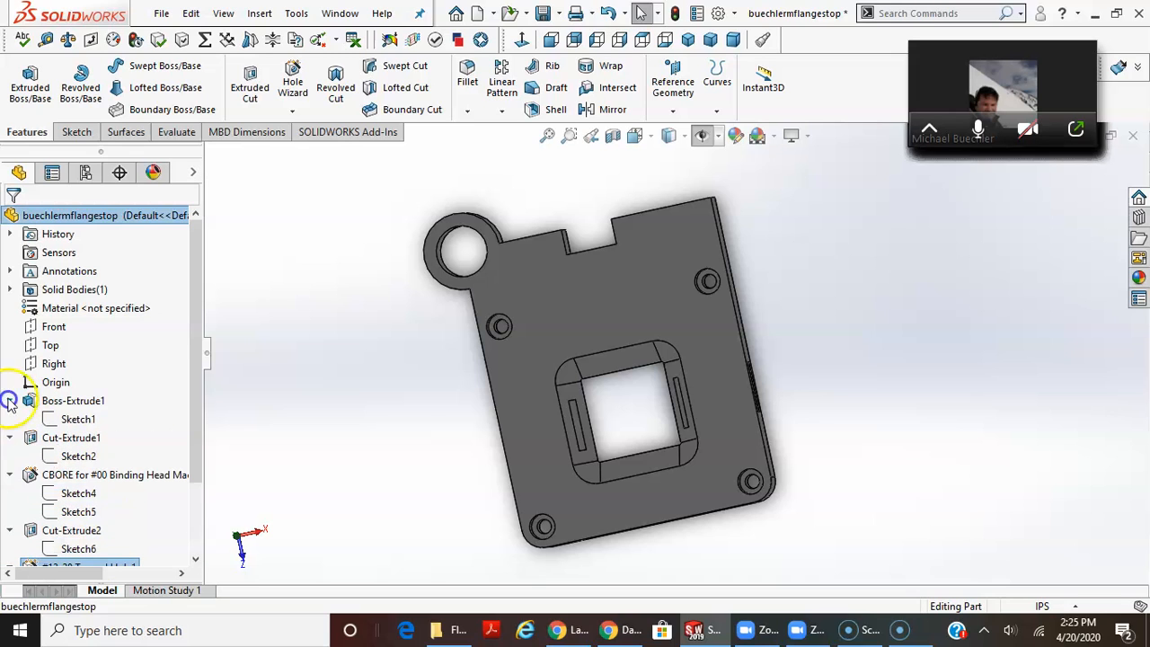
# - Check the part's file name and save folder, and review the author and title in its summary information
pyautogui.click(161, 15)
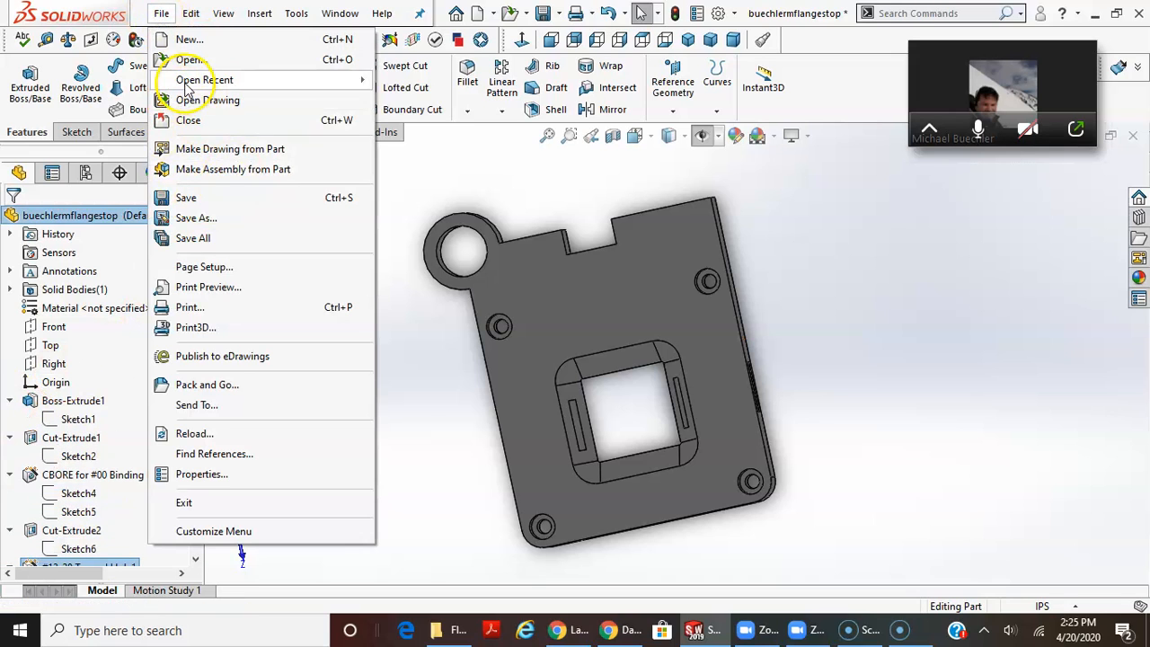
pyautogui.click(189, 218)
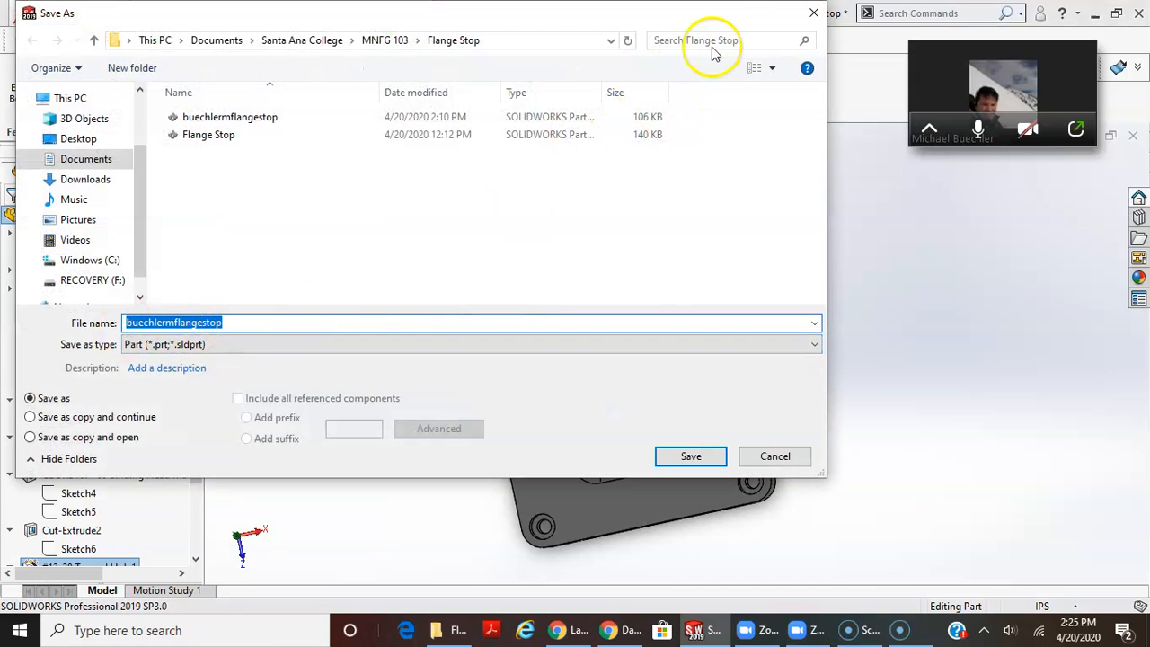
pyautogui.click(813, 14)
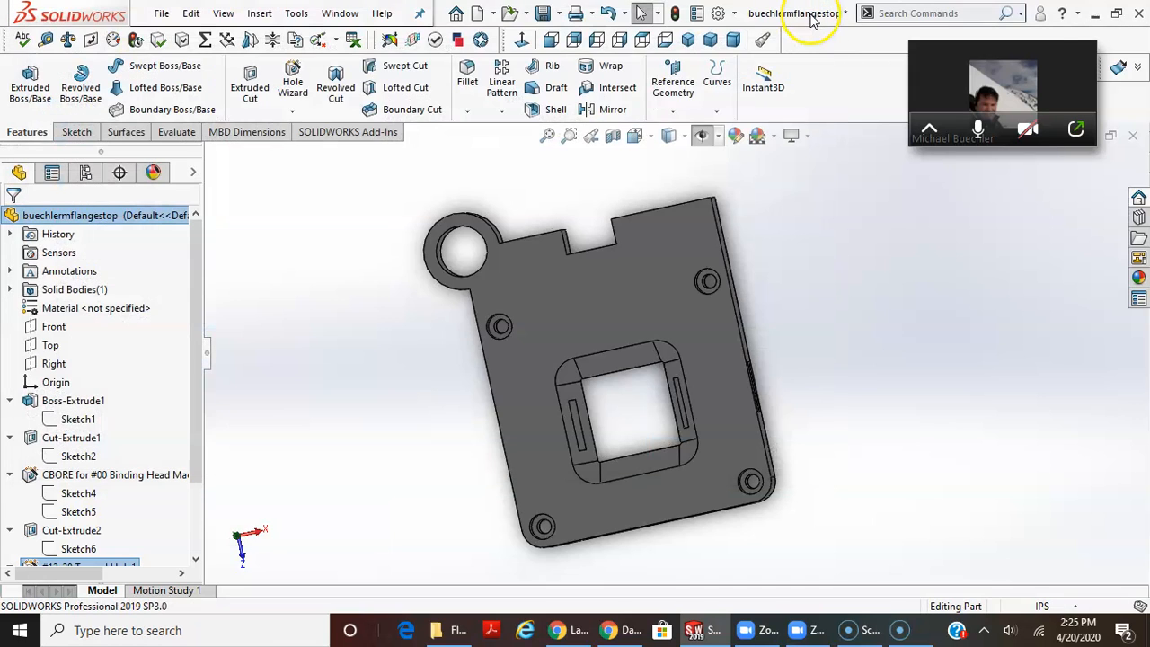
pyautogui.click(696, 13)
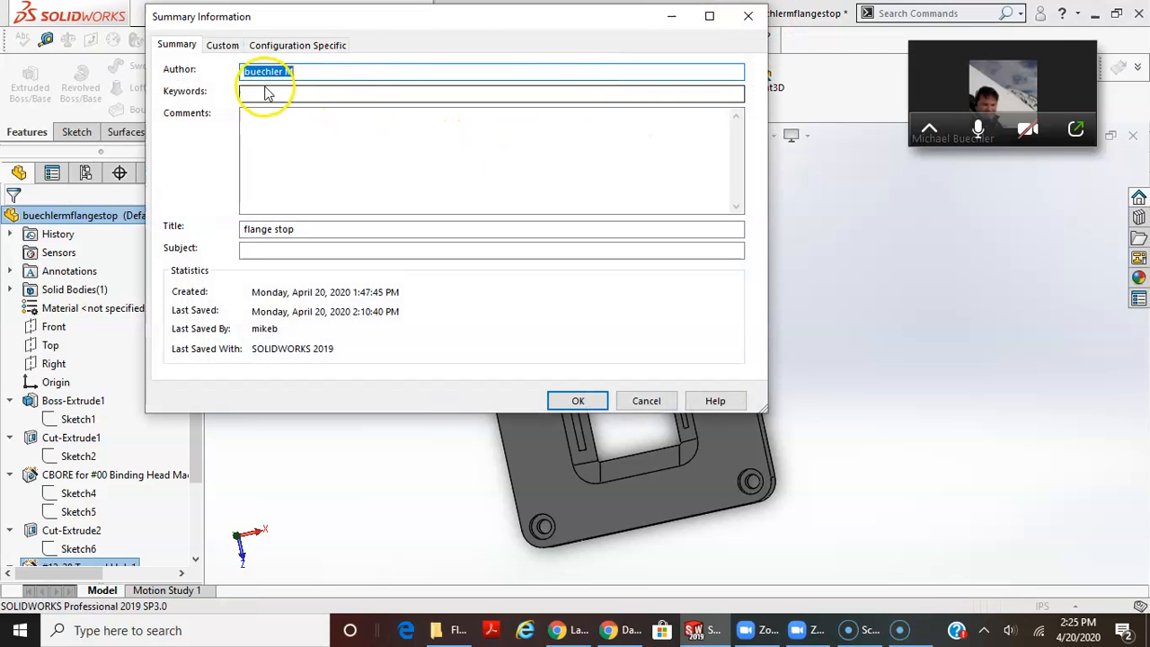
pyautogui.click(747, 16)
pyautogui.moveTo(662, 333); pyautogui.dragTo(706, 342, button='middle')
pyautogui.middleClick(689, 330)
pyautogui.scroll(-3, 818, 379)
pyautogui.moveTo(813, 373); pyautogui.dragTo(771, 377, button='middle')
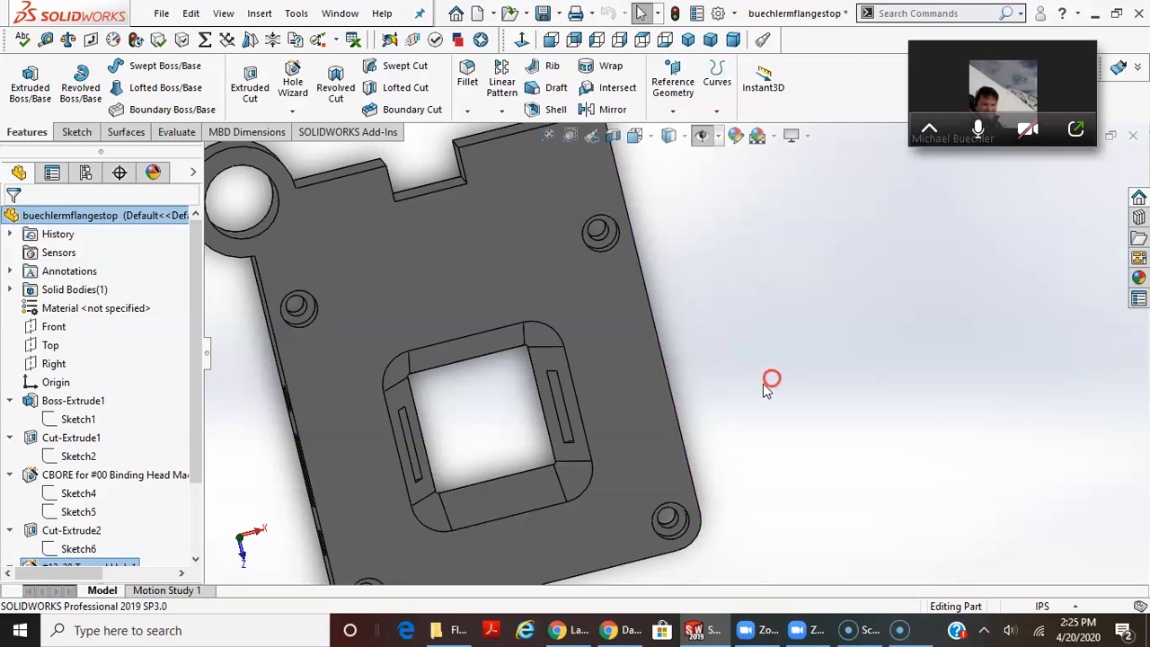
pyautogui.scroll(2, 762, 388)
pyautogui.moveTo(566, 401); pyautogui.dragTo(517, 388, button='middle')
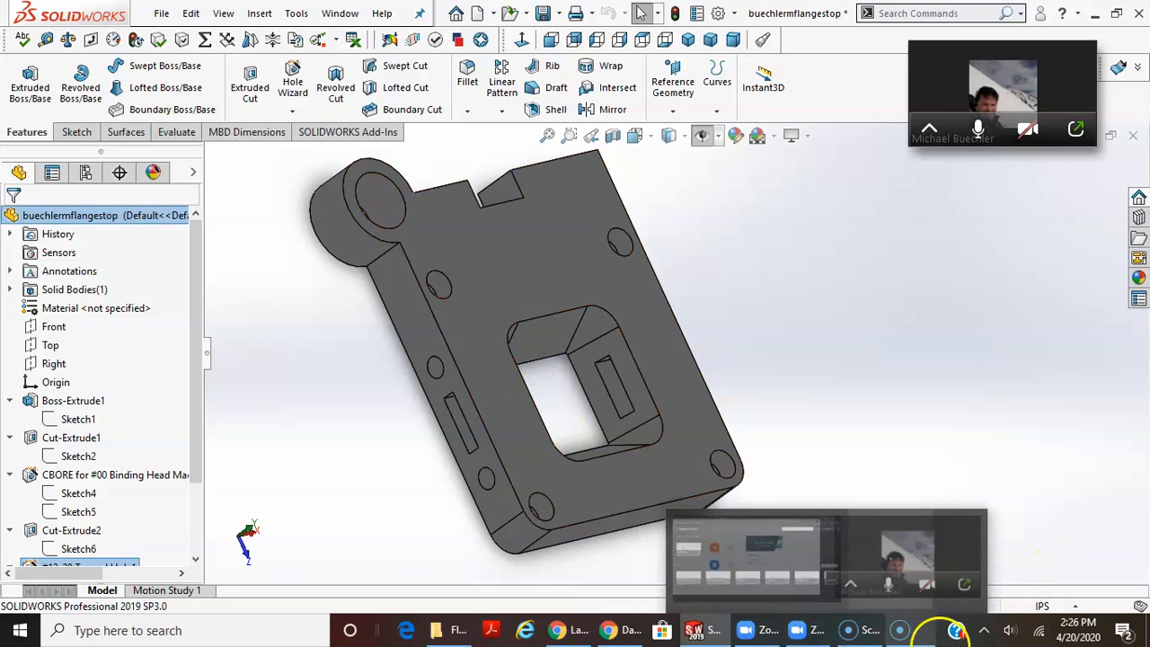
pyautogui.click(861, 571)
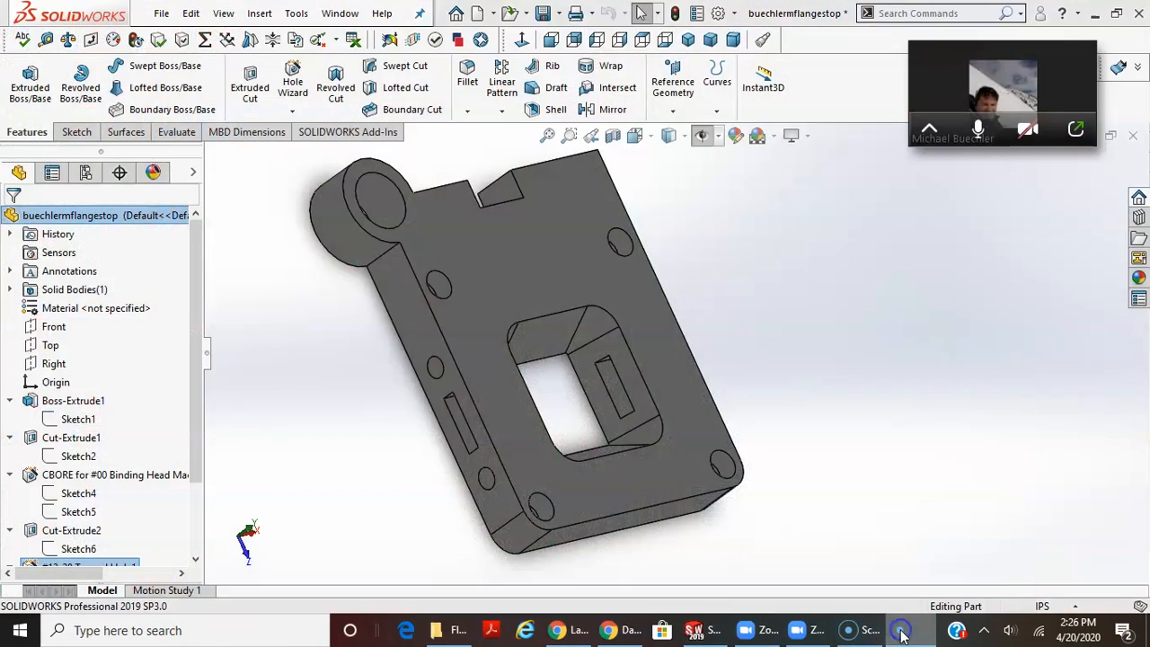
pyautogui.click(851, 632)
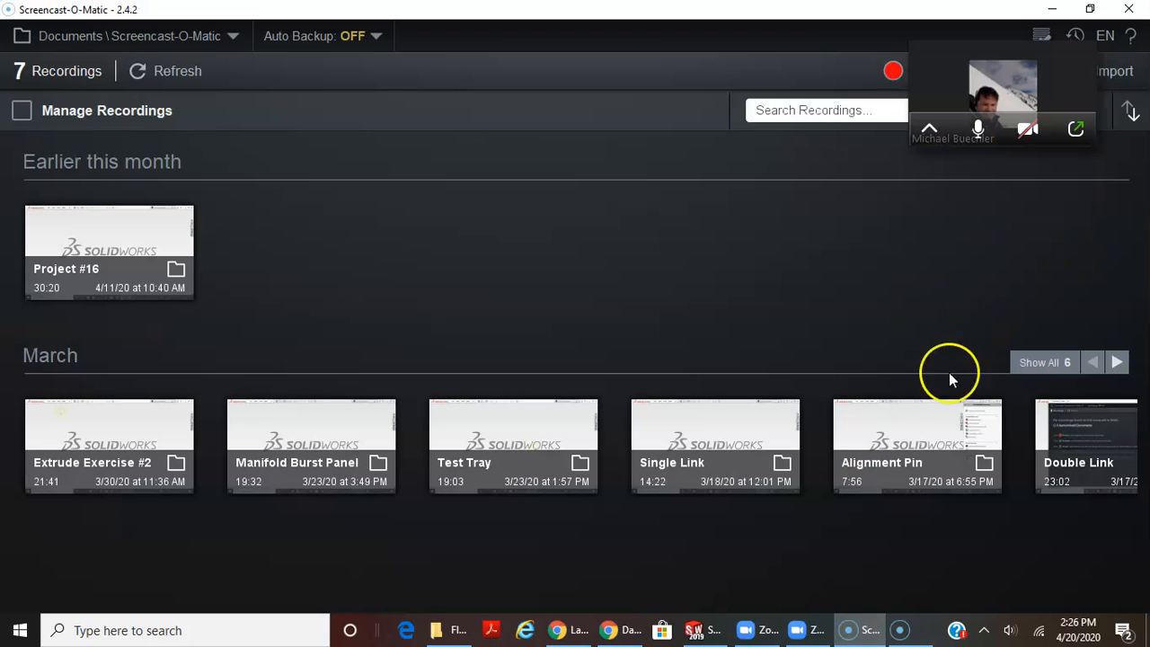